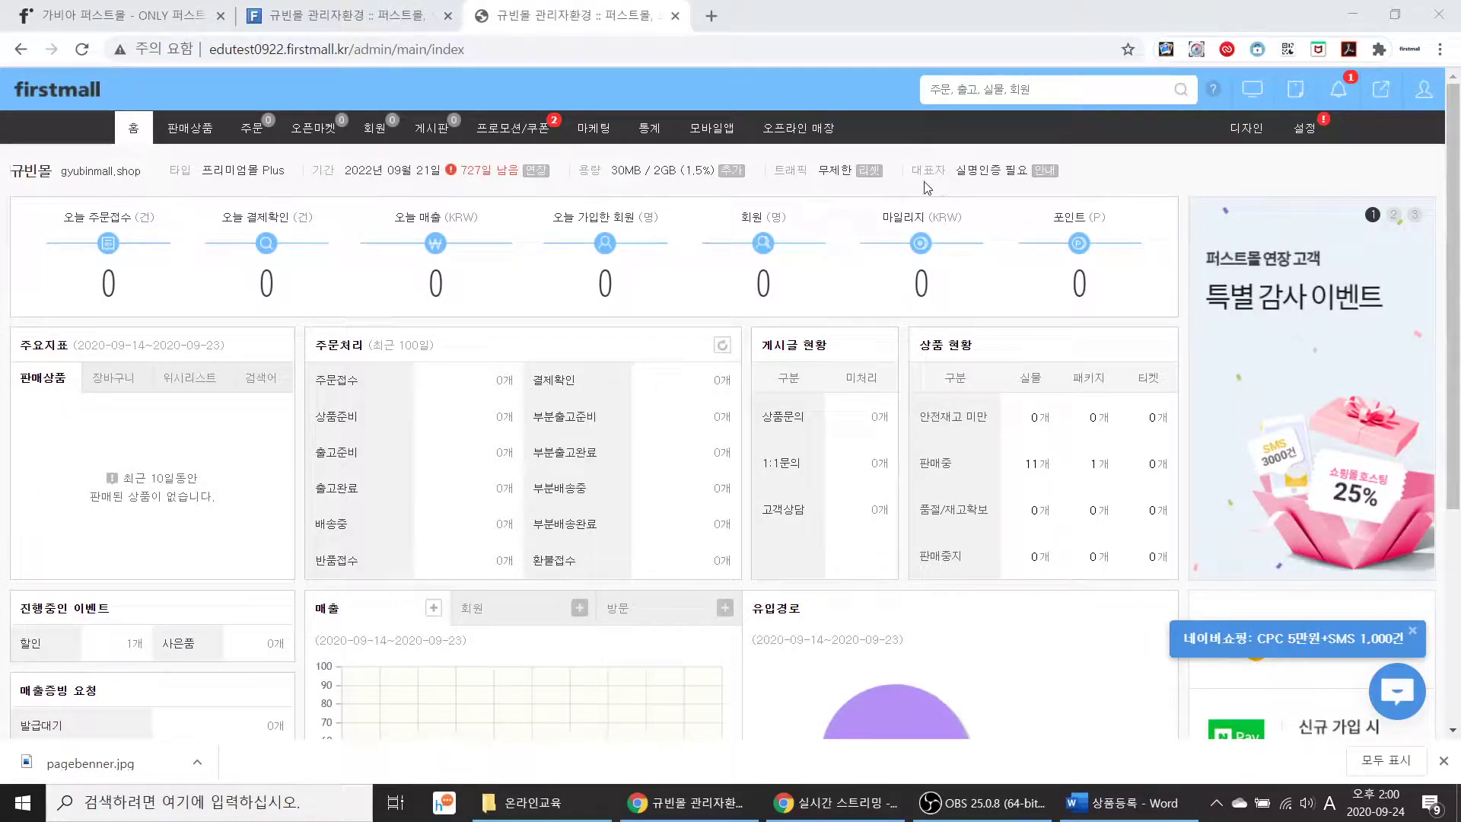
Step: Open the product category management page and rename the 의류 category as 여성의류
mouse_move(199, 133)
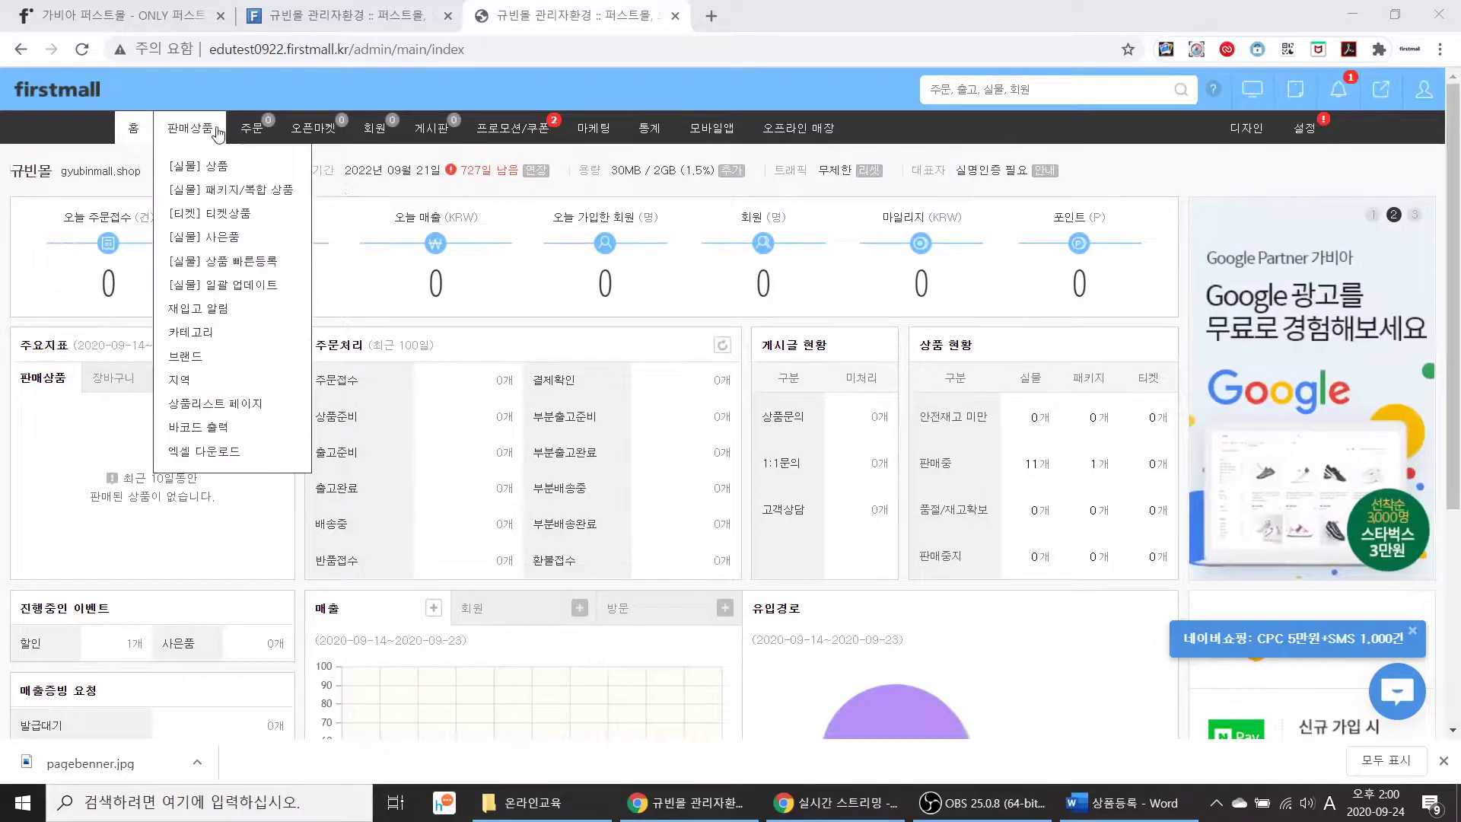
left_click(210, 336)
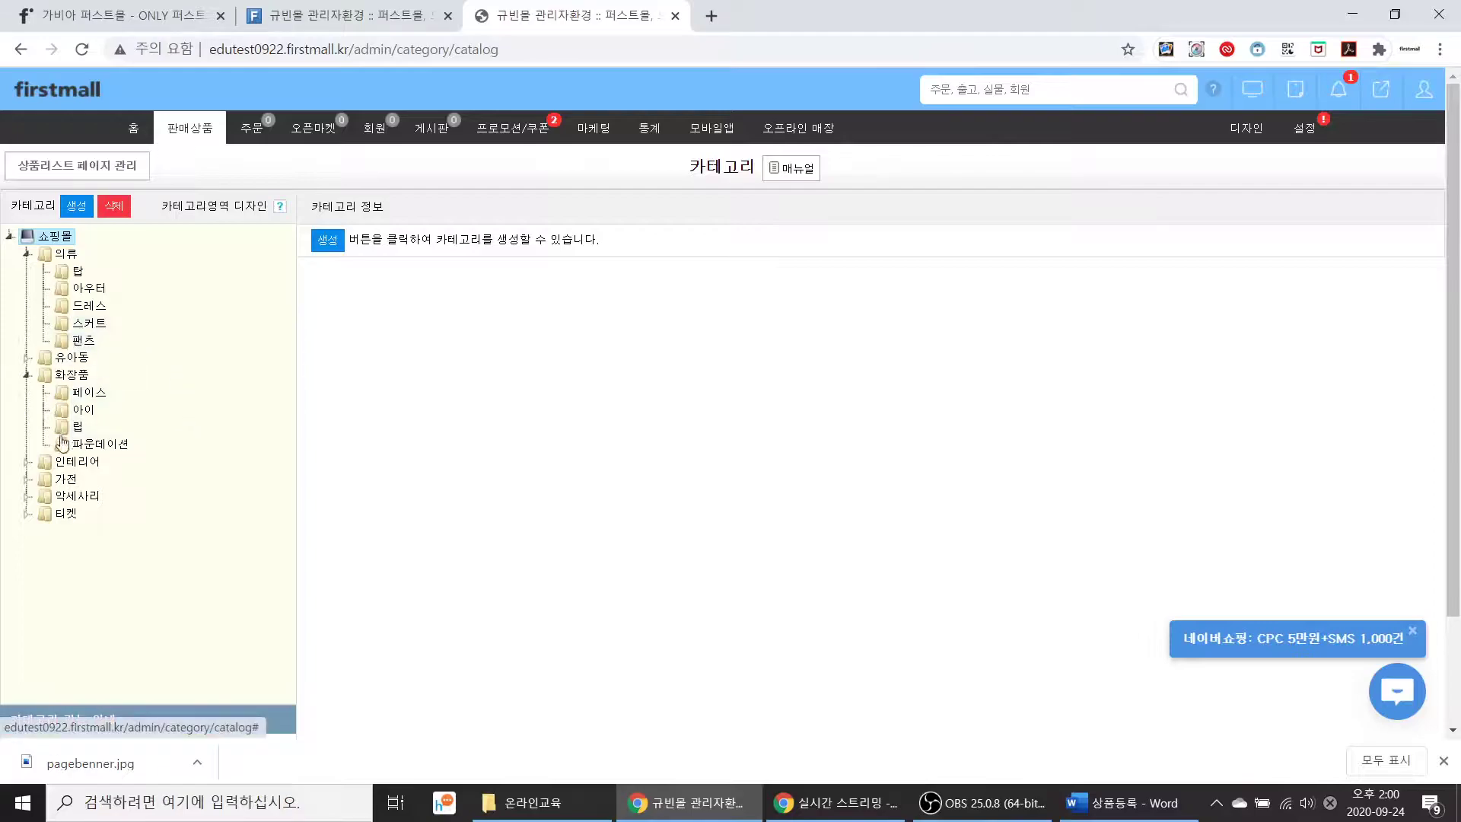
right_click(70, 268)
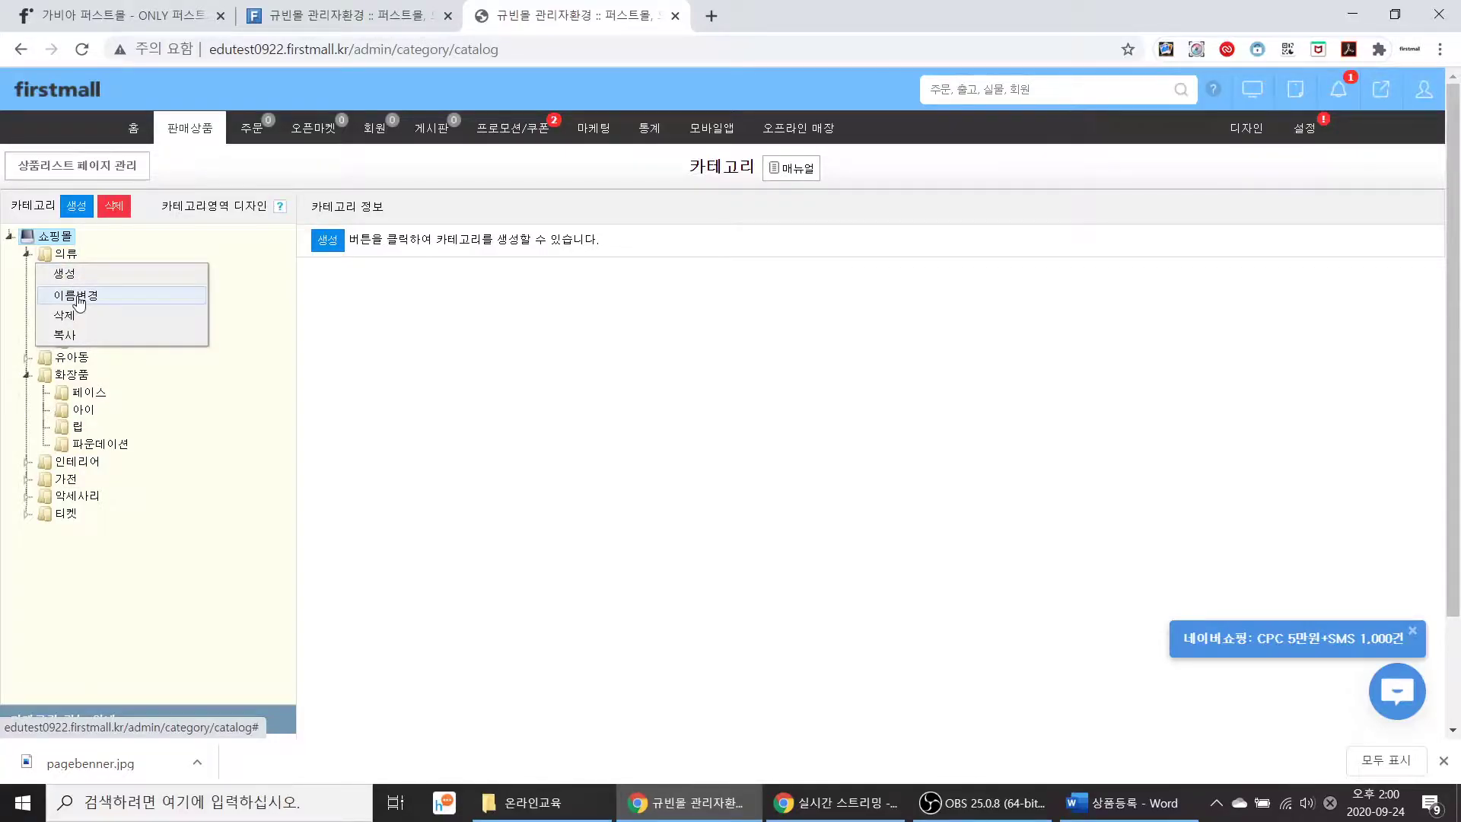
left_click(79, 299)
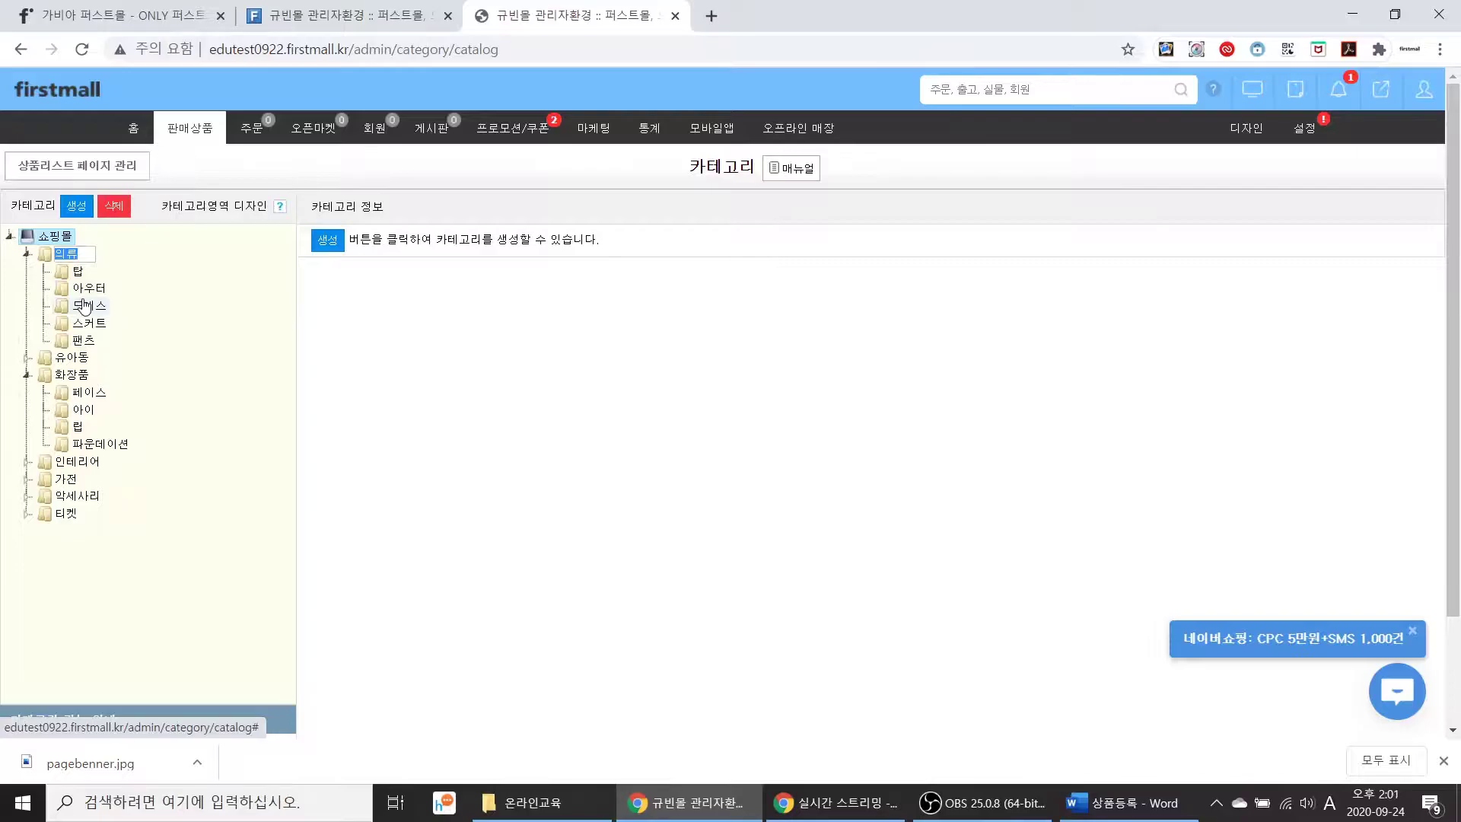
type("dutidㅓ")
key("BackSpace")
key("BackSpace")
key("BackSpace")
key("BackSpace")
key("BackSpace")
key("BackSpace")
type("여성의류")
Step: Rename the 탑 subcategory under 여성의류 as TOP
right_click(78, 272)
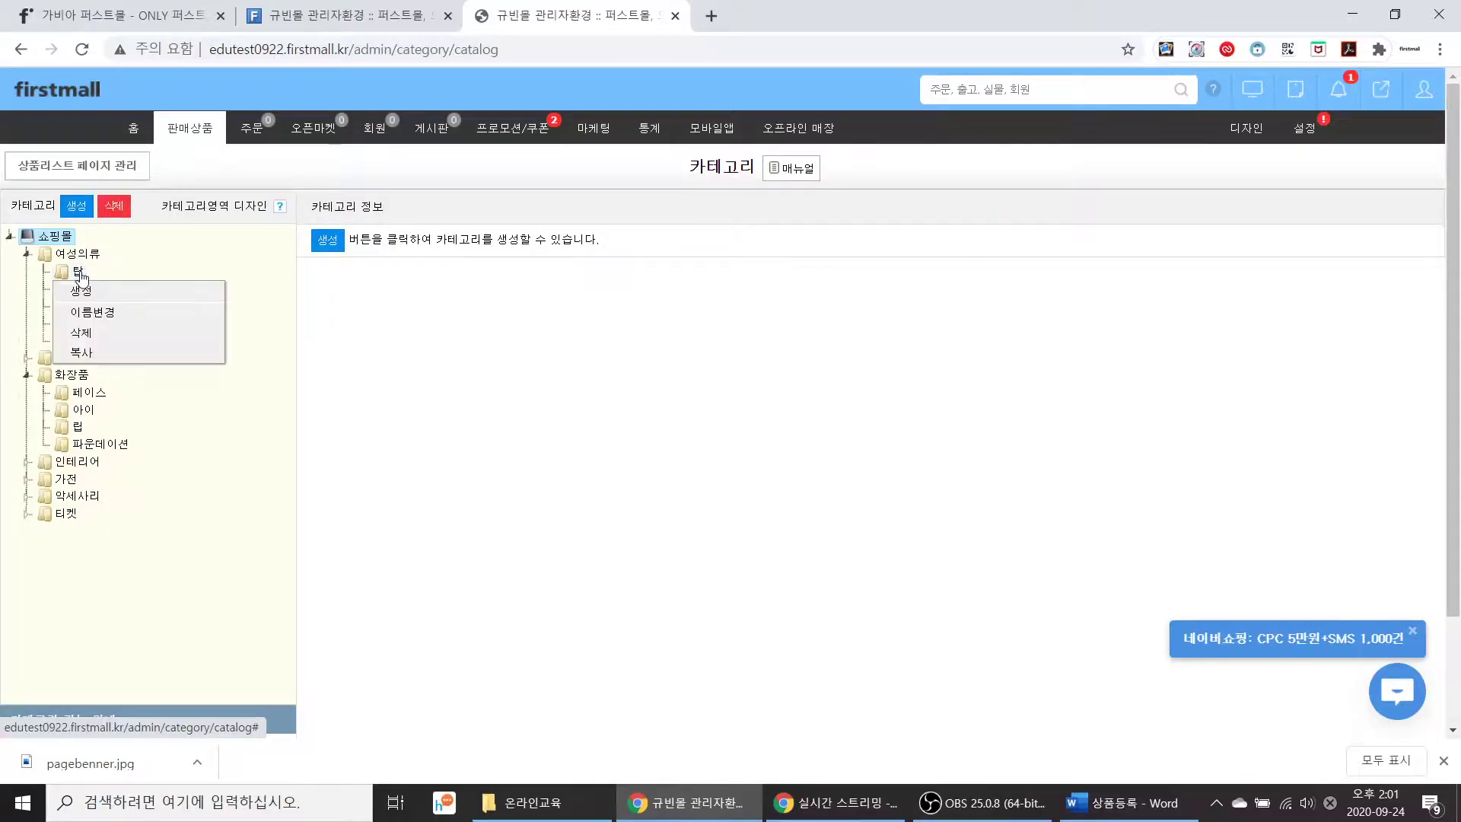
left_click(88, 312)
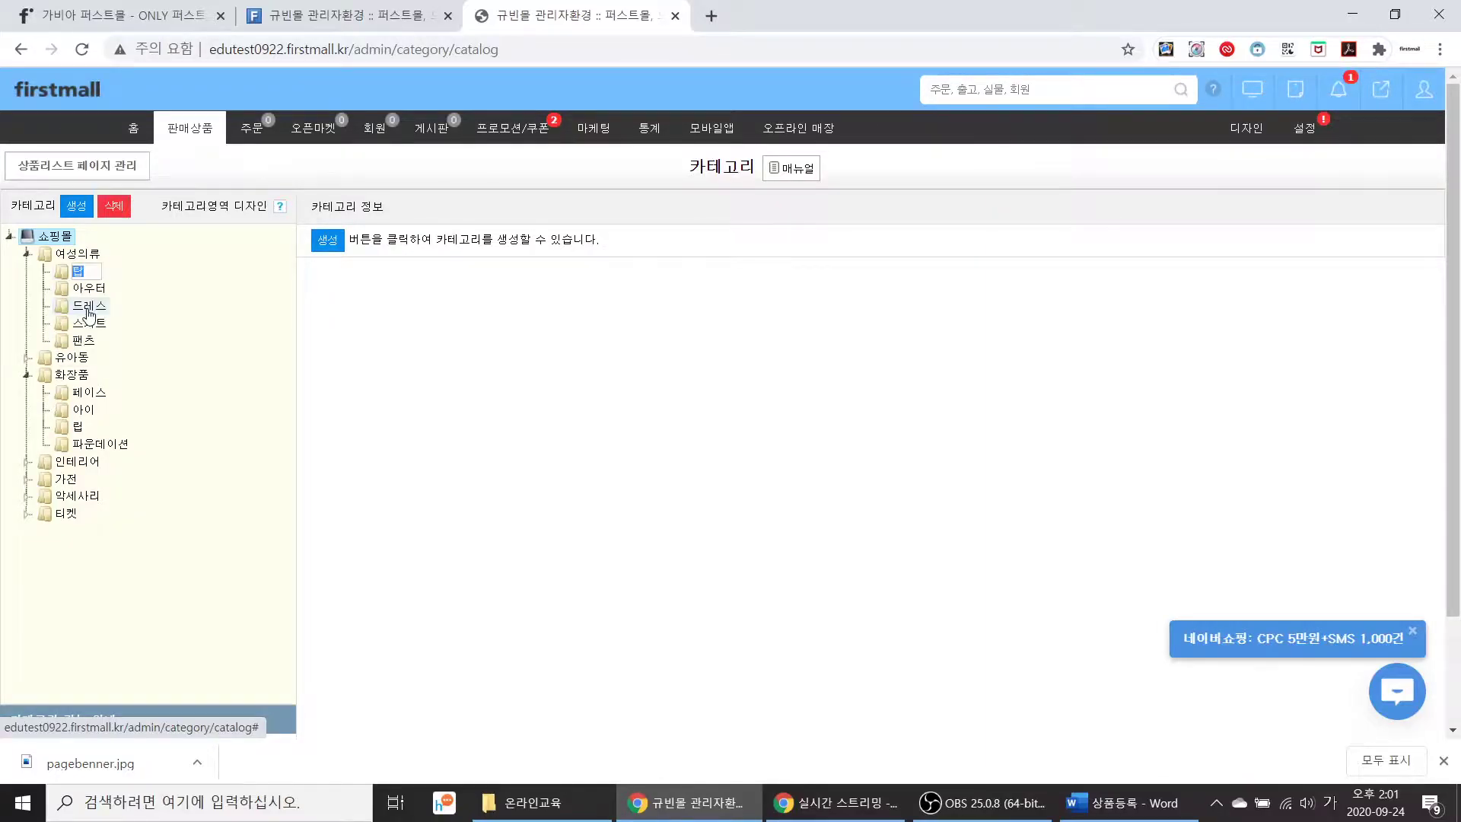
type("TOP")
key("Return")
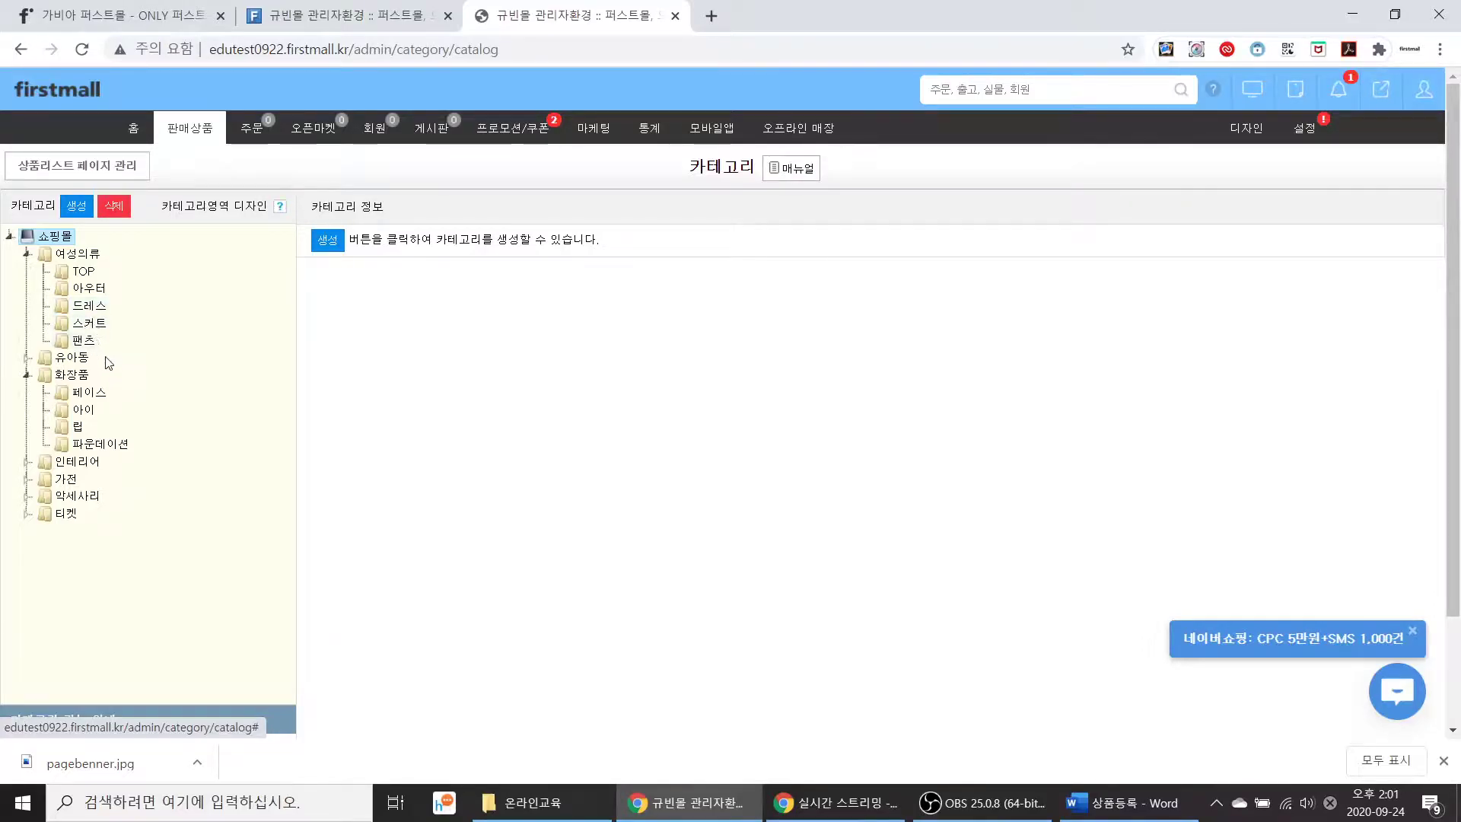
Step: Delete the 티켓 category from the shop's category tree and confirm the deletion
right_click(74, 516)
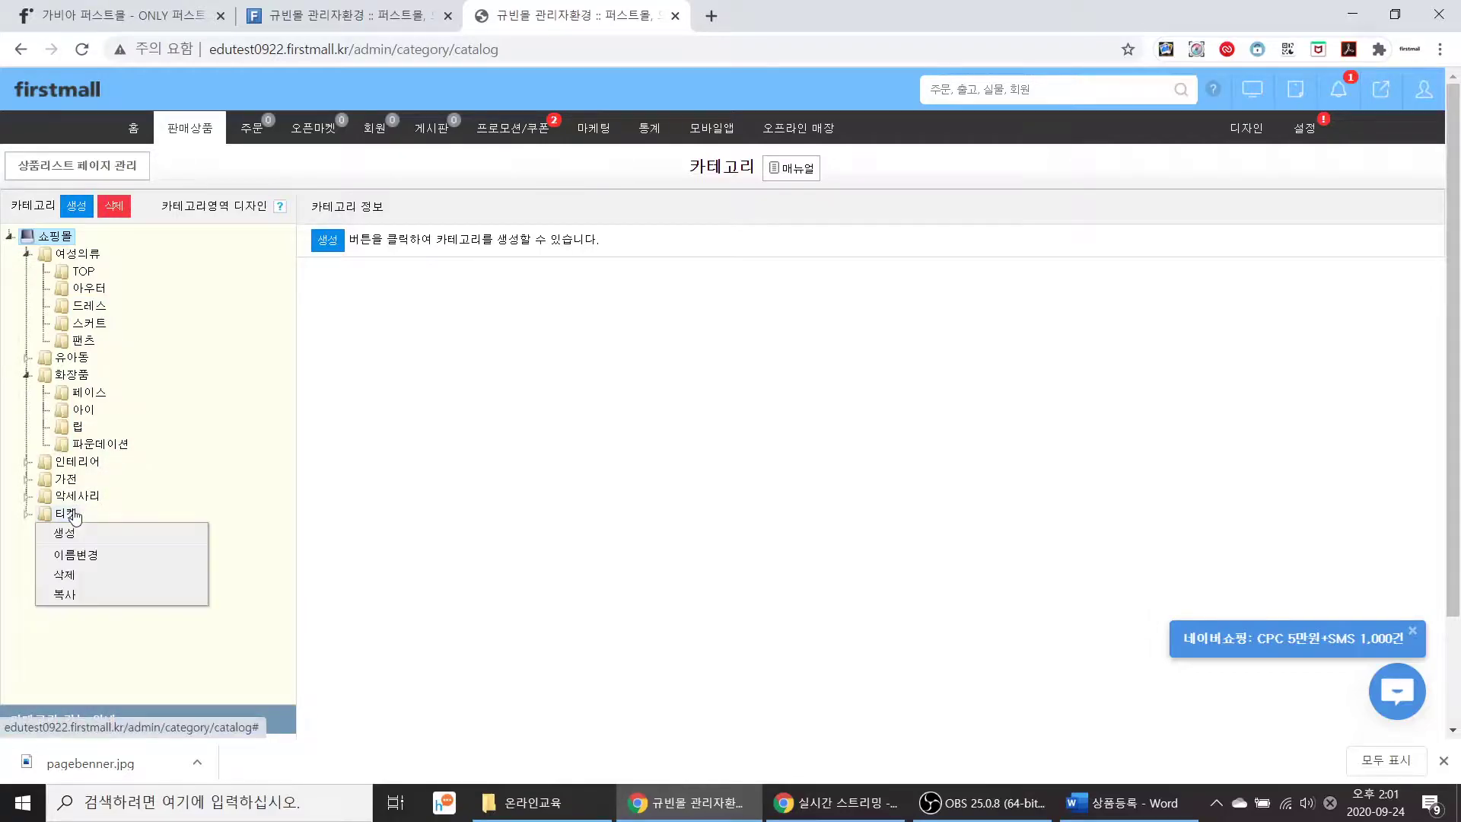
left_click(108, 577)
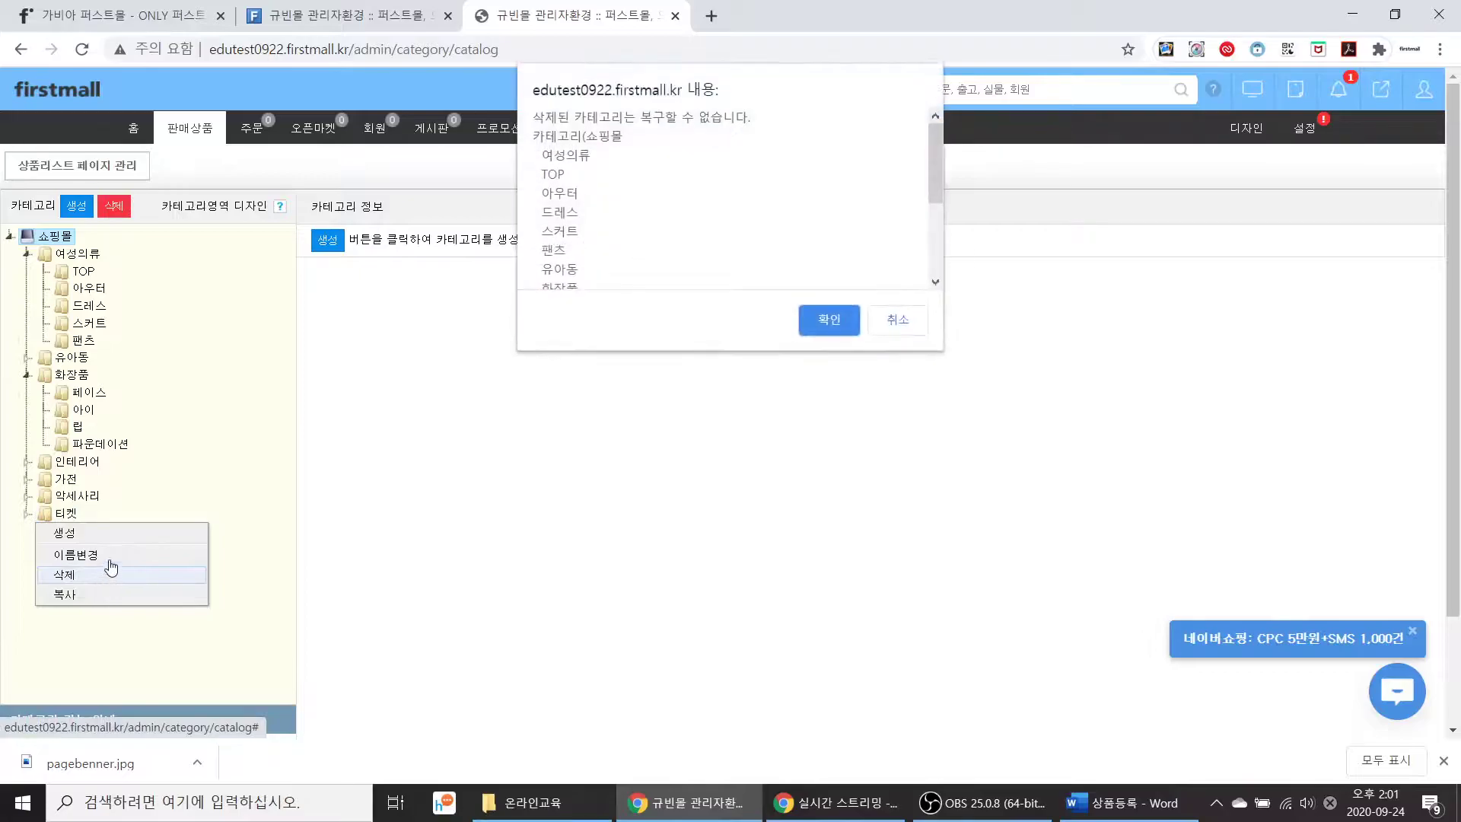
left_click(822, 320)
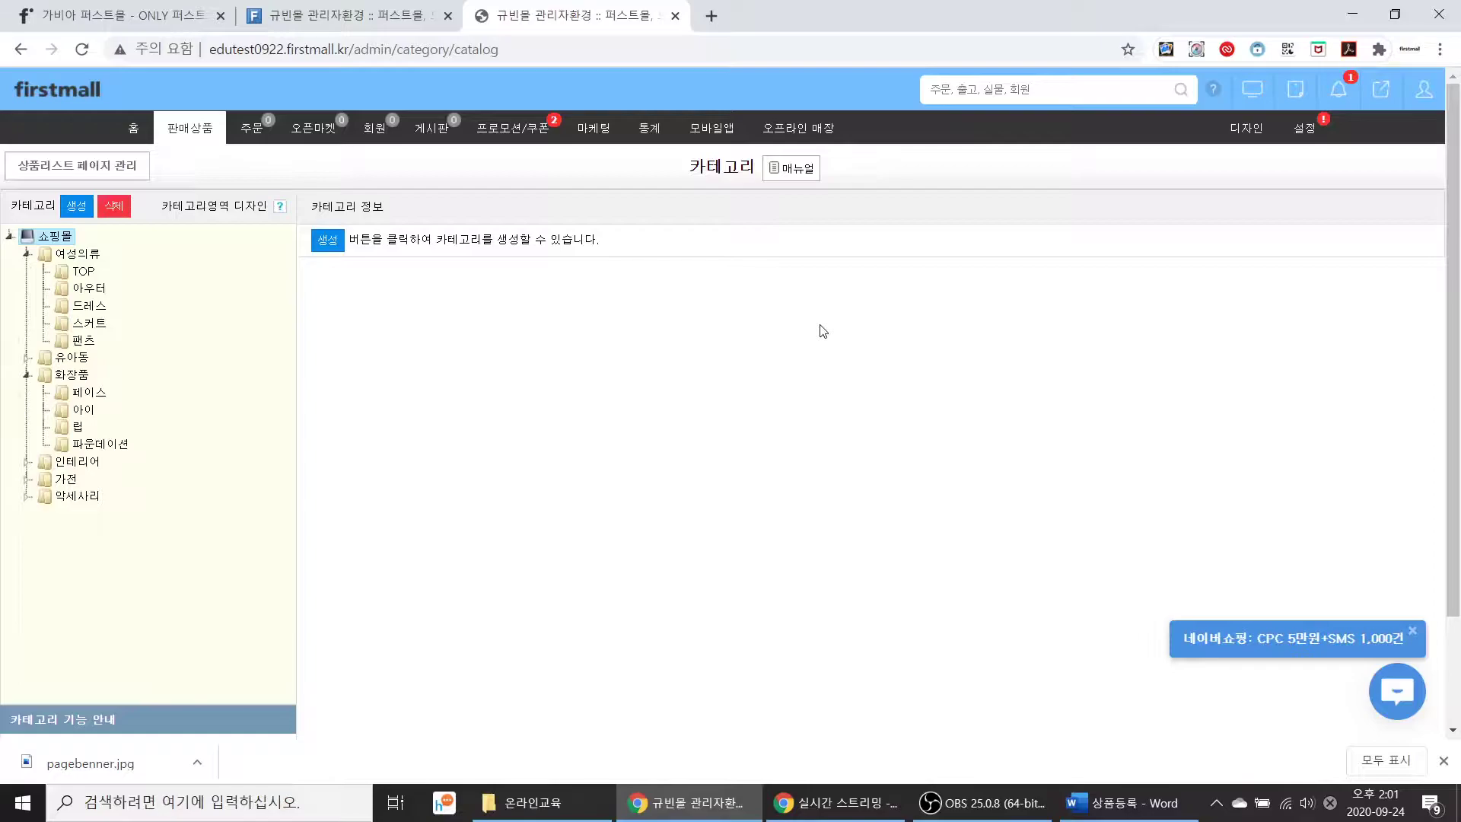
Step: Create a new first-level category named 식료품 under the 쇼핑몰 root
right_click(58, 242)
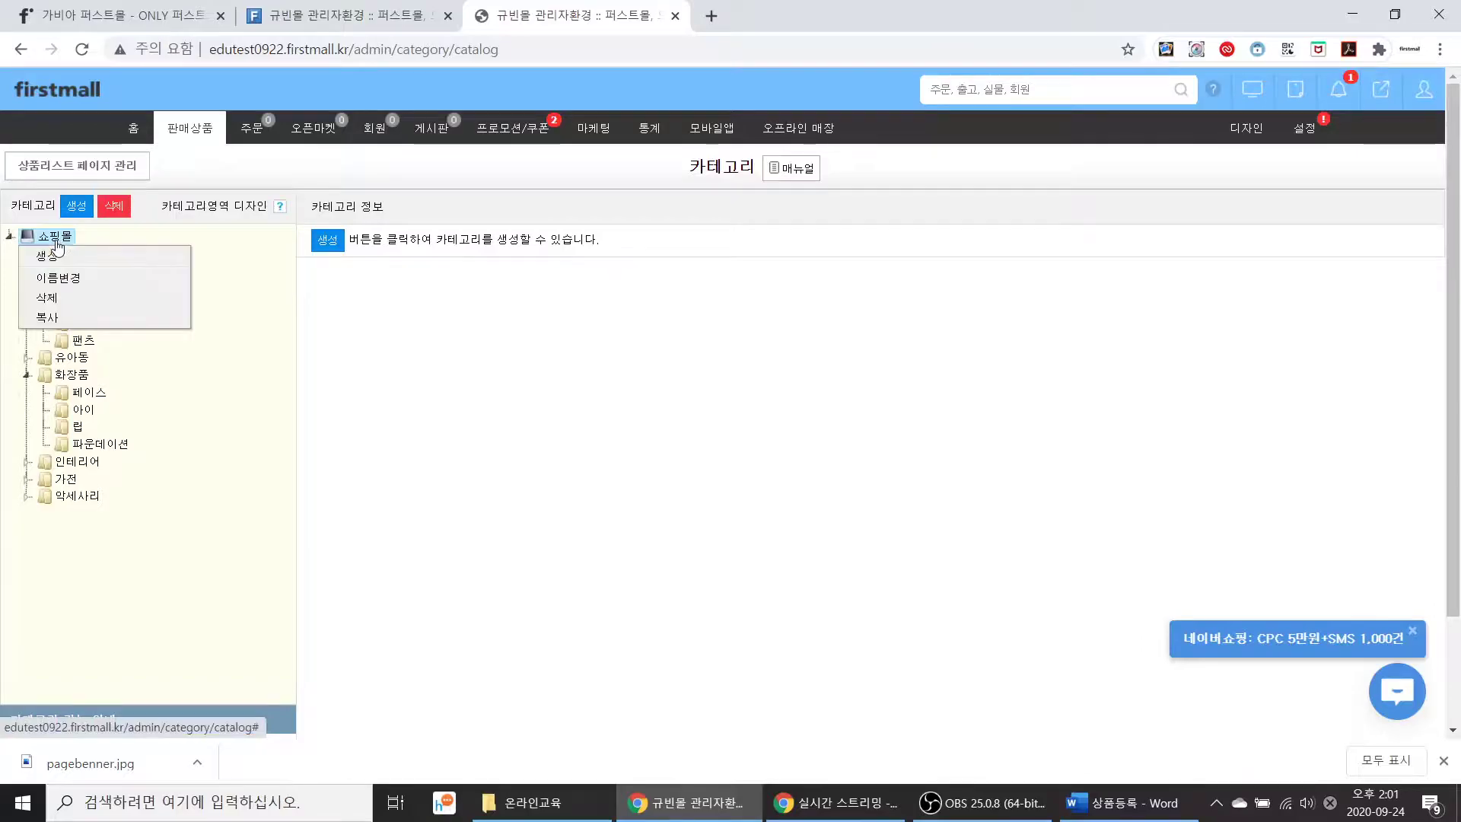
left_click(61, 257)
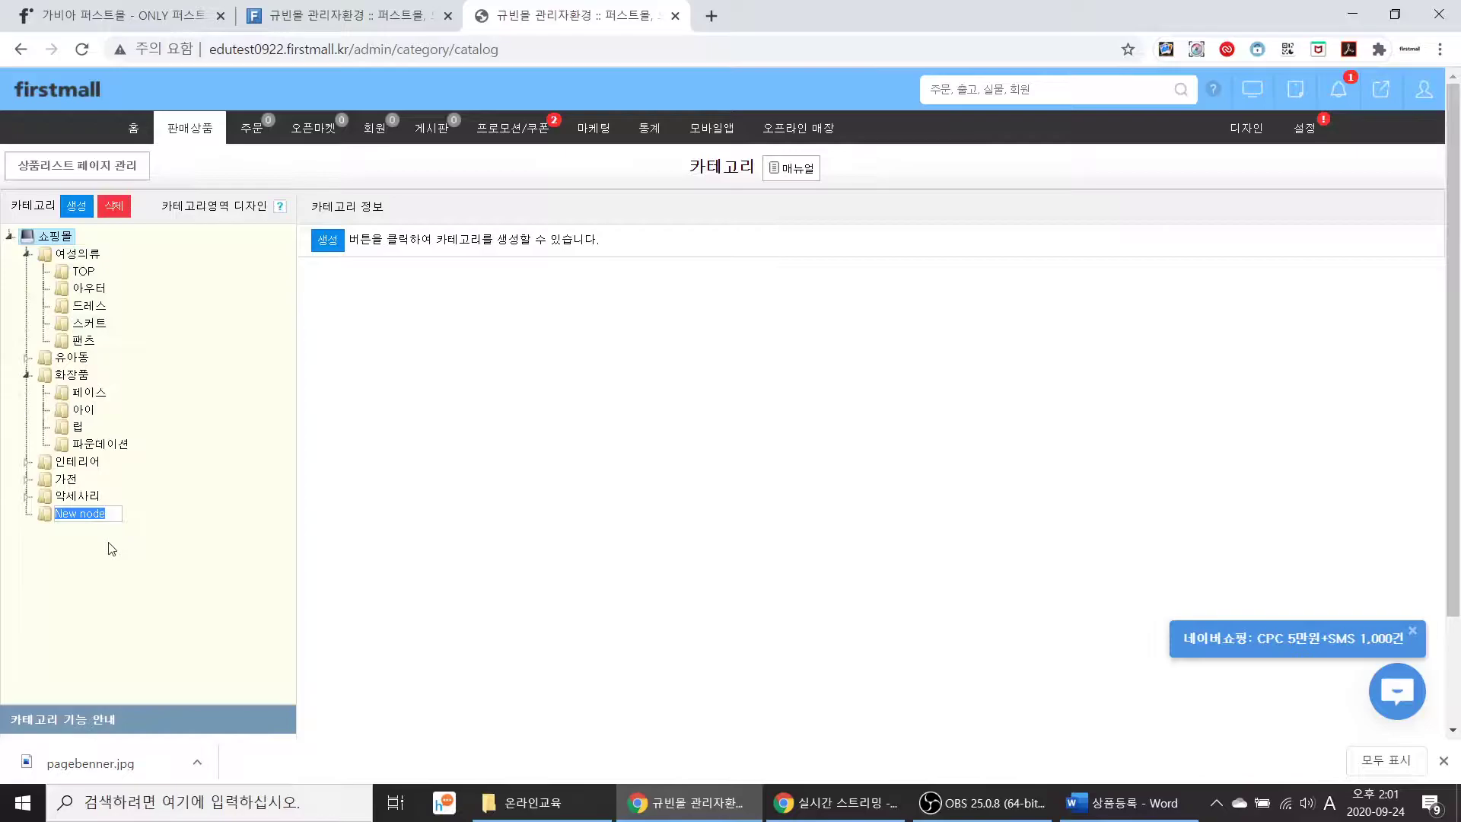
key("BackSpace")
key("Hangul")
type("식료품")
key("Return")
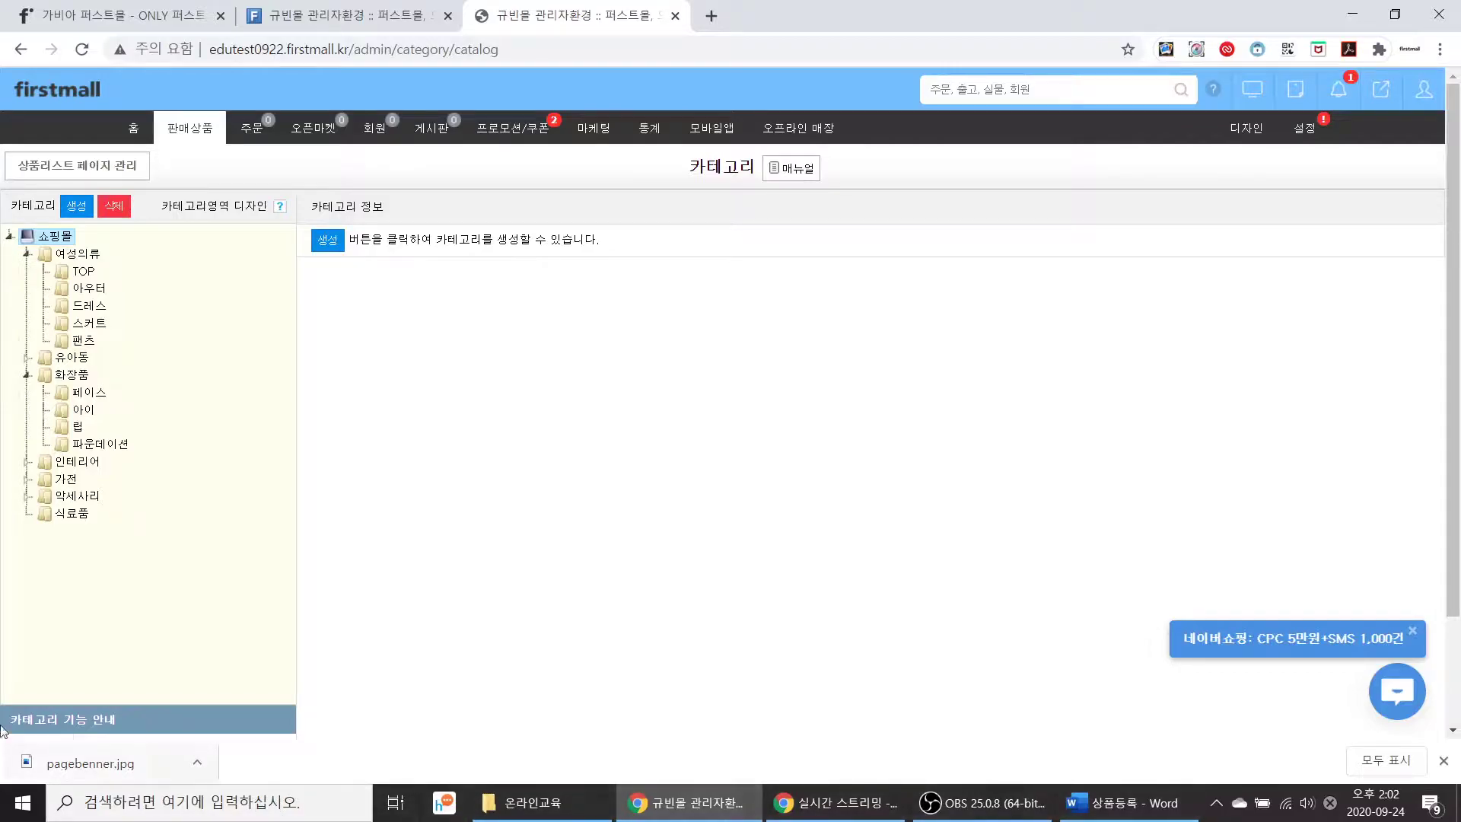
Step: Create a subcategory named 농산물 under the 식료품 category
right_click(73, 522)
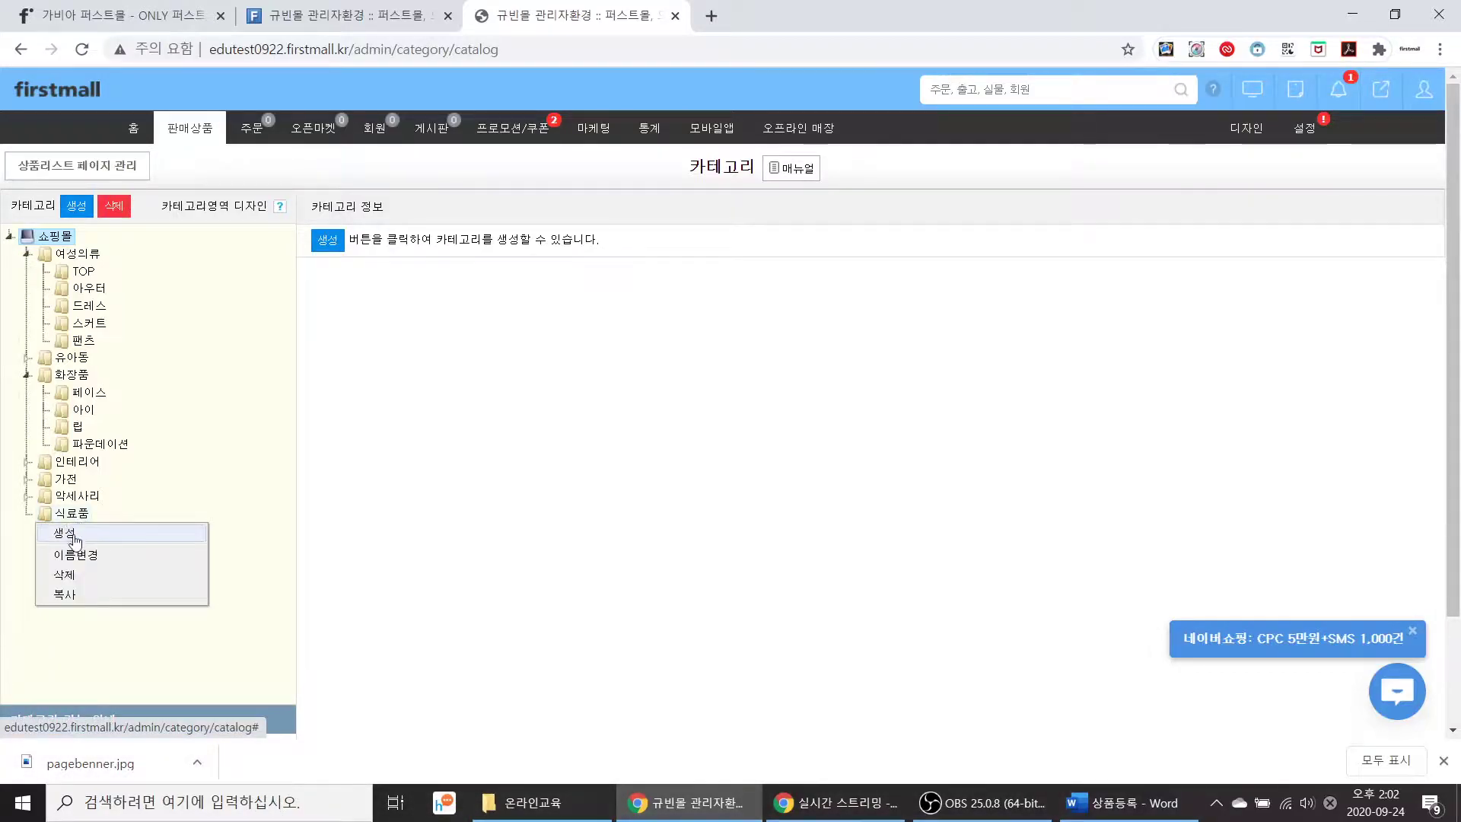
left_click(74, 533)
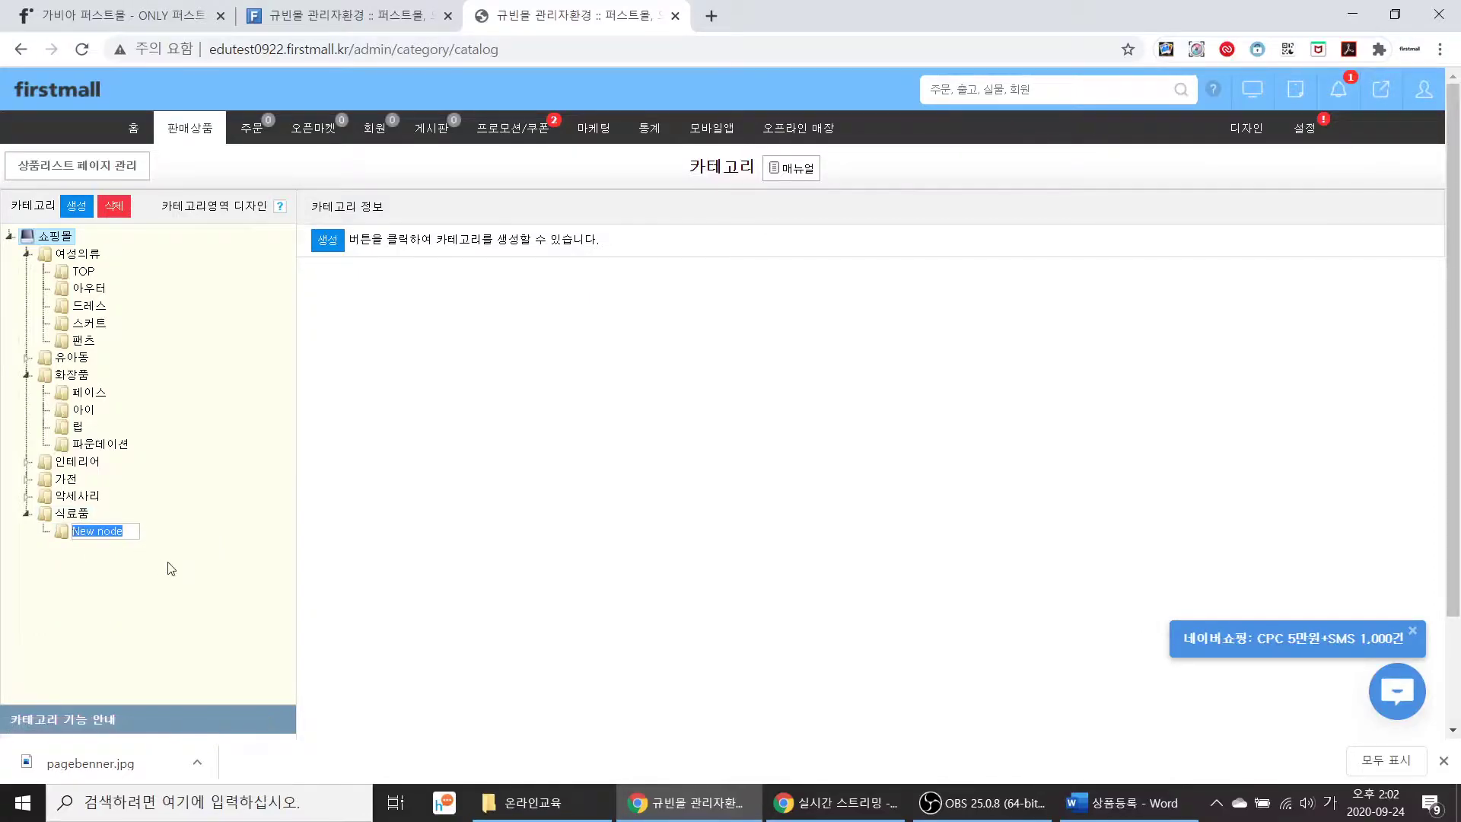
type("농산물")
key("Return")
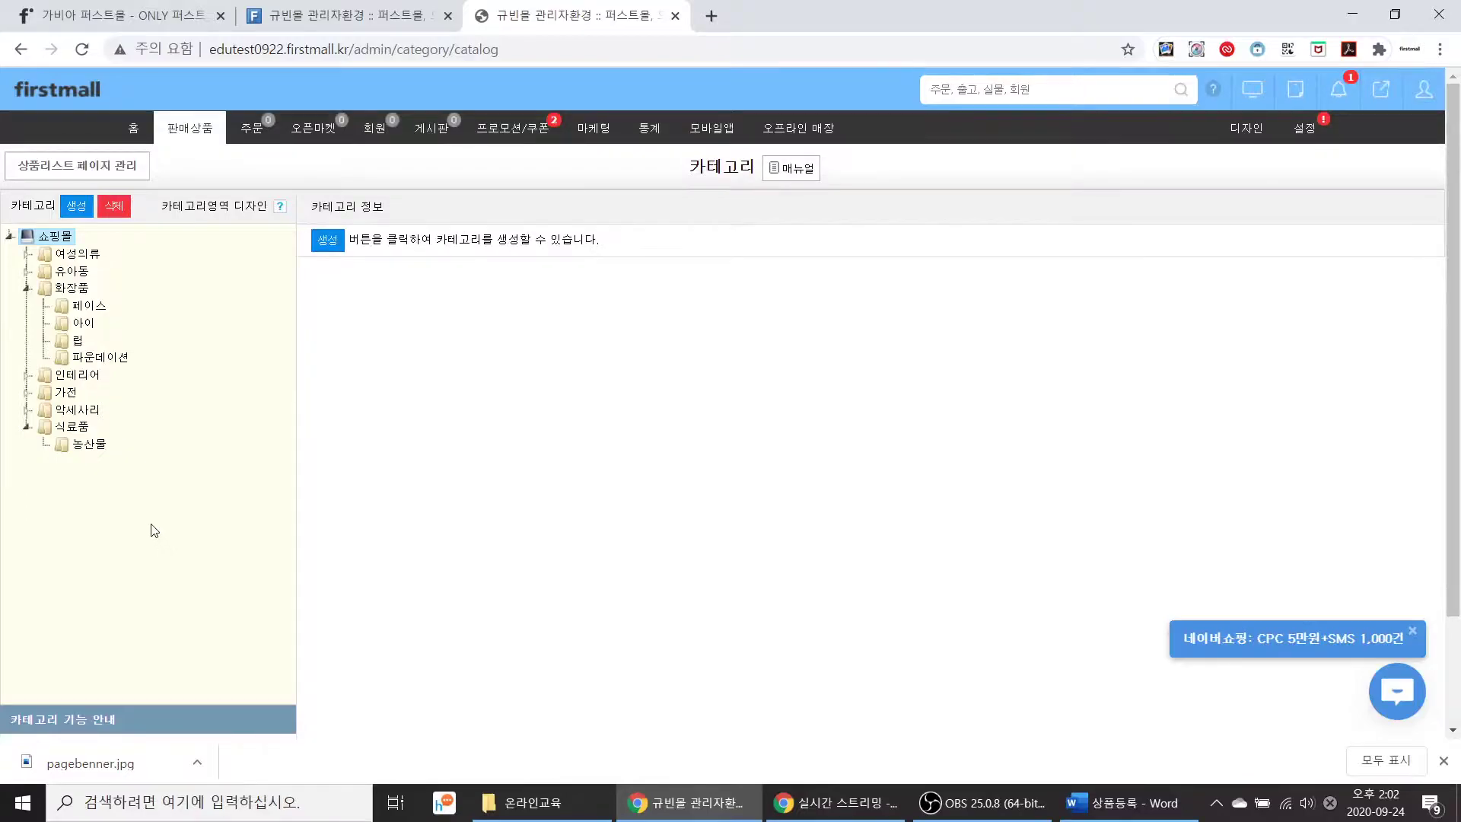
Step: Add a third-level category under 농산물 and a fourth-level category inside it, keeping the default name New node
right_click(90, 446)
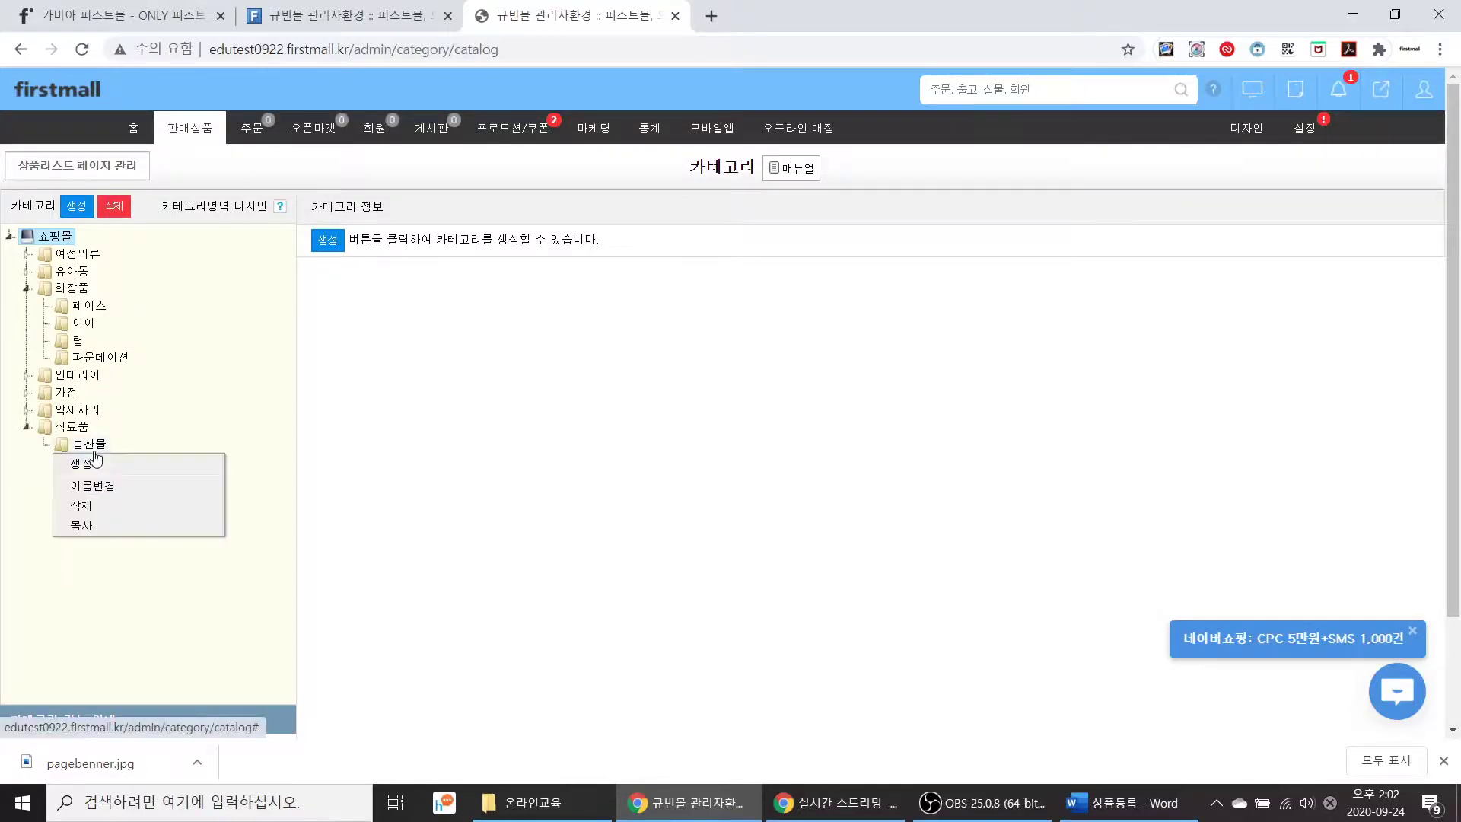
left_click(109, 466)
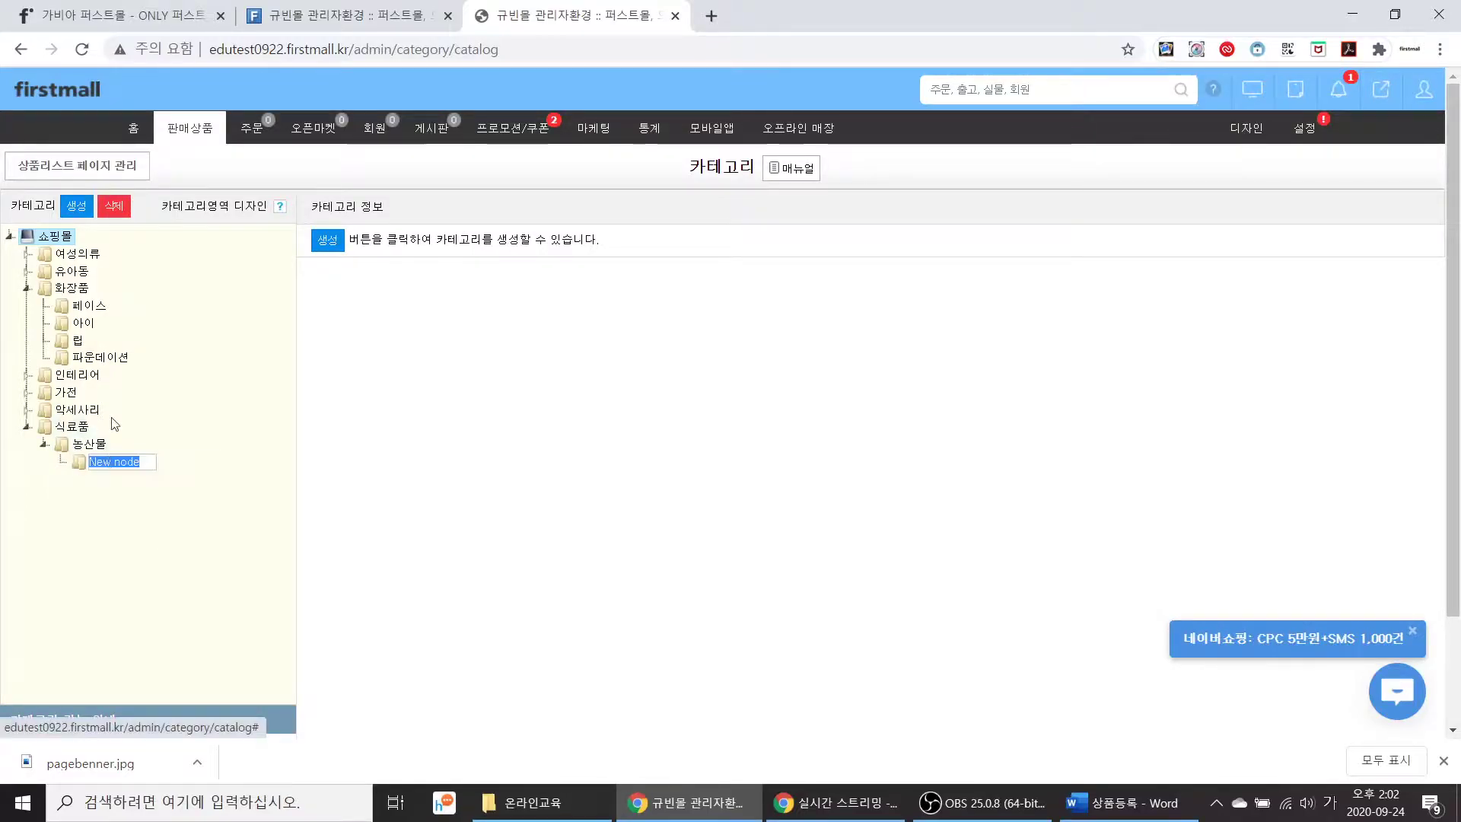
left_click(143, 487)
right_click(134, 473)
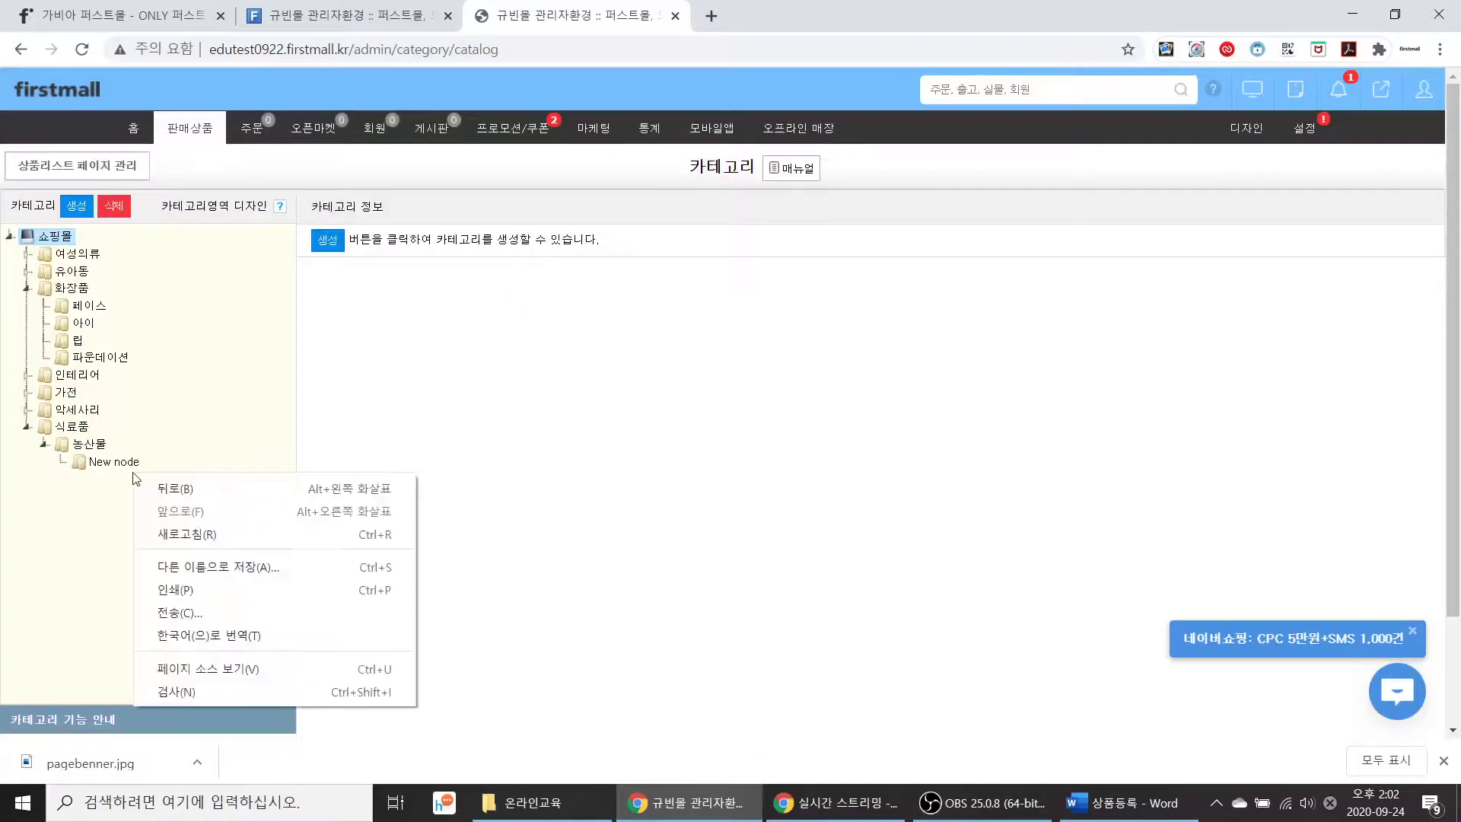
right_click(120, 465)
left_click(133, 488)
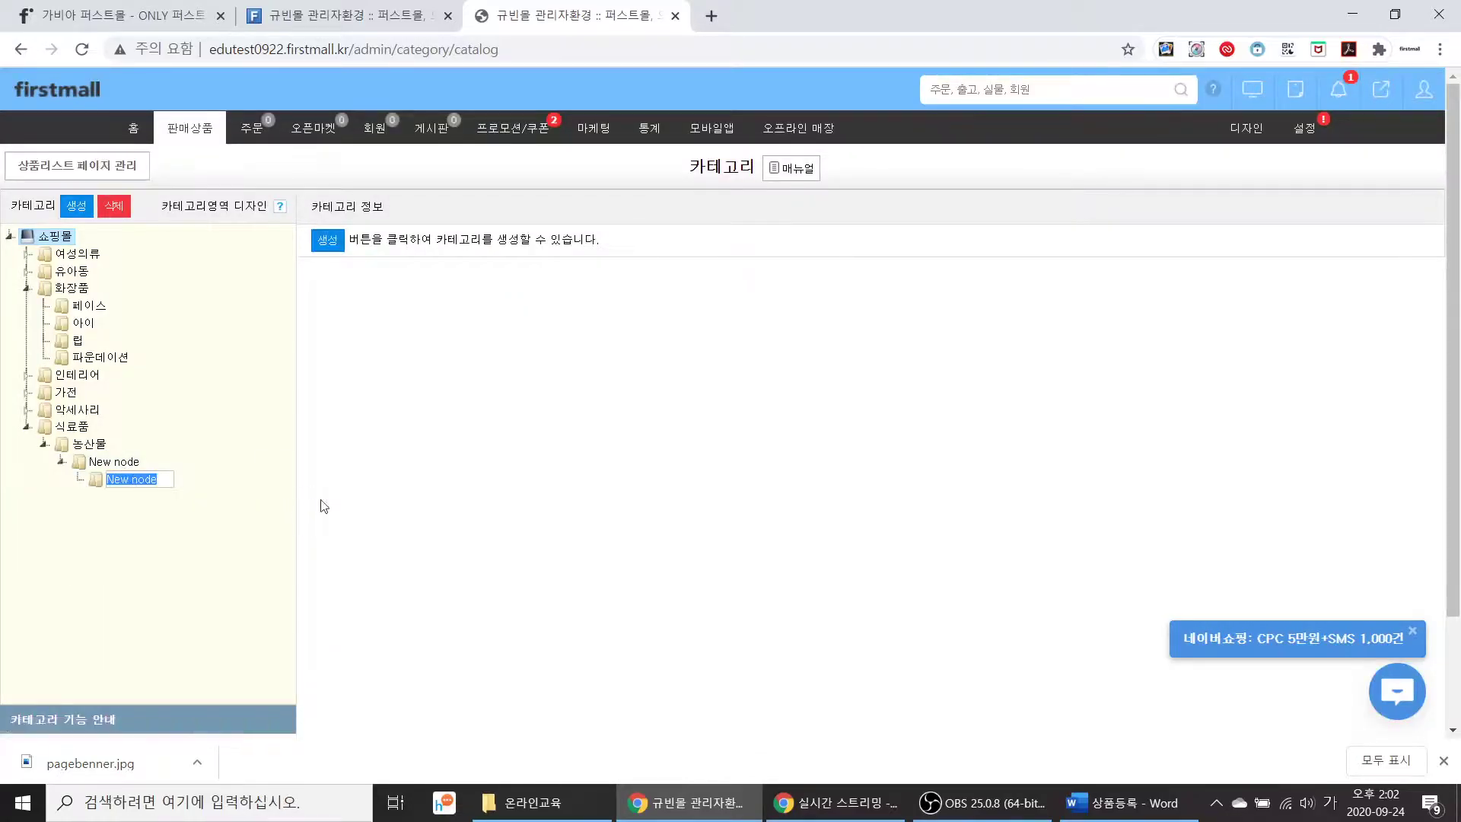
left_click(432, 501)
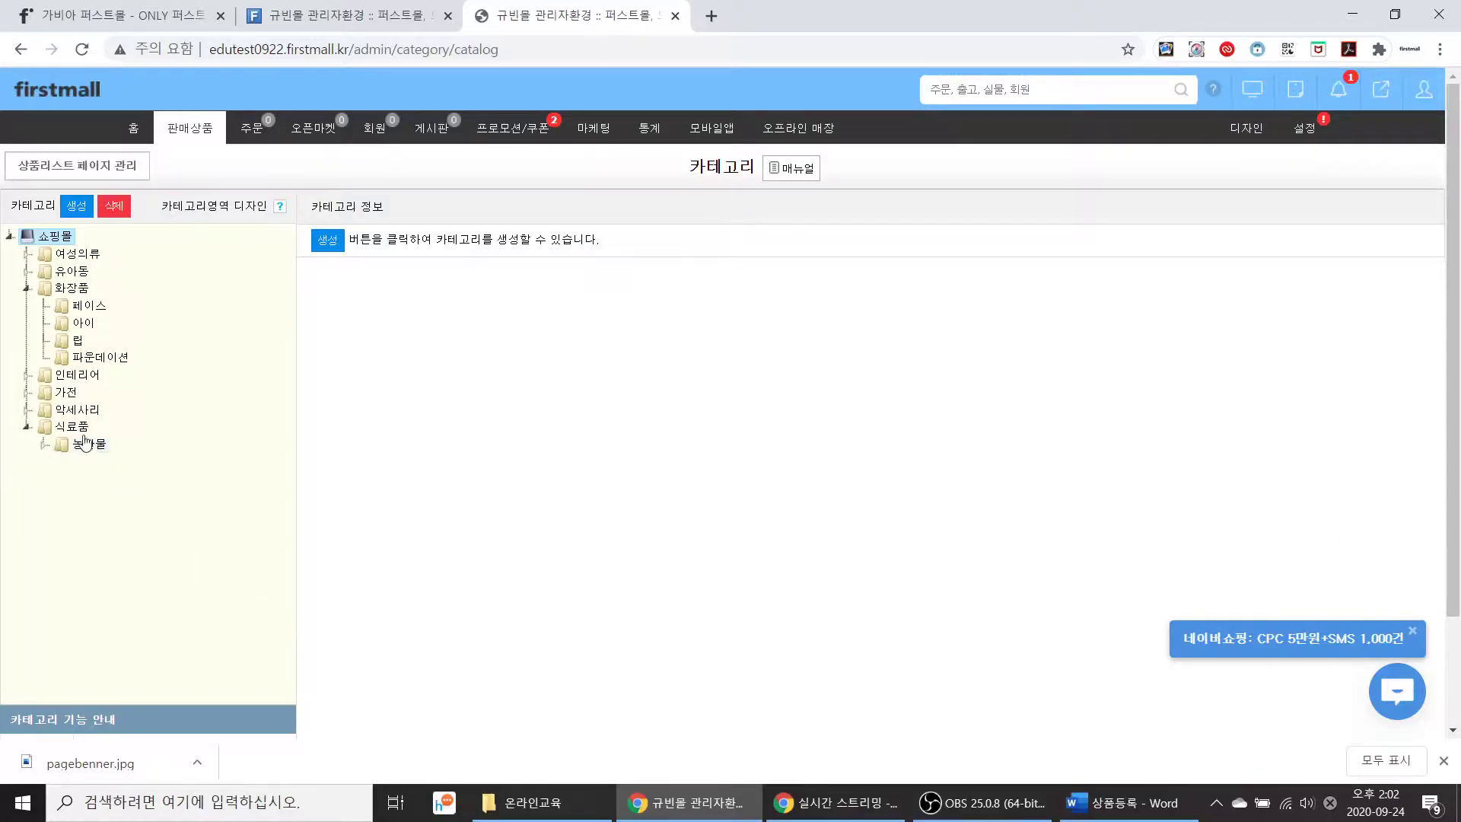
Step: Move the 식료품 category between 여성의류 and 유아동, and move it again to between 가전 and 악세사리, confirming both moves
left_click_drag(80, 435, 83, 271)
left_click(828, 165)
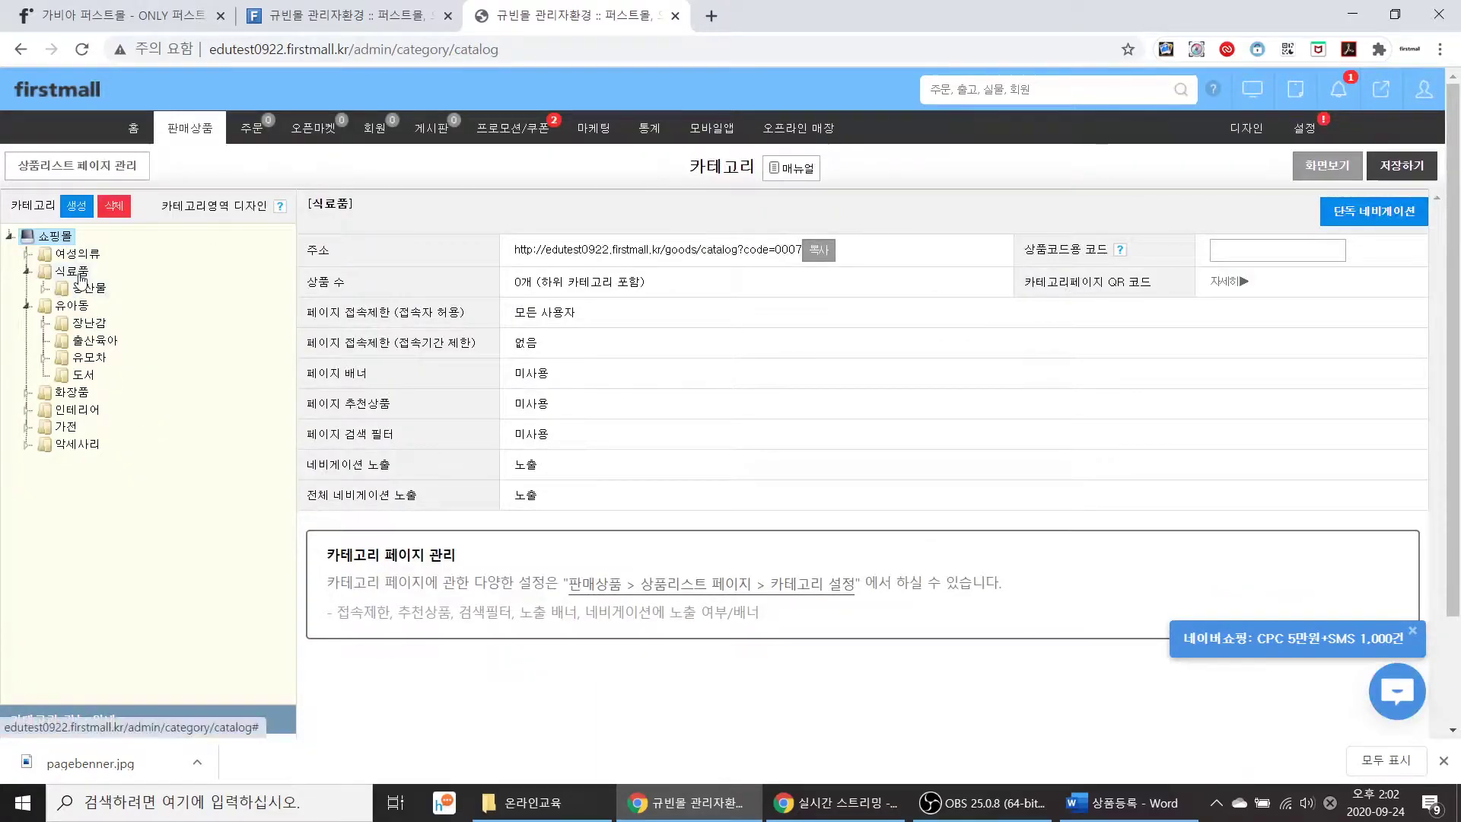
left_click_drag(83, 283, 83, 422)
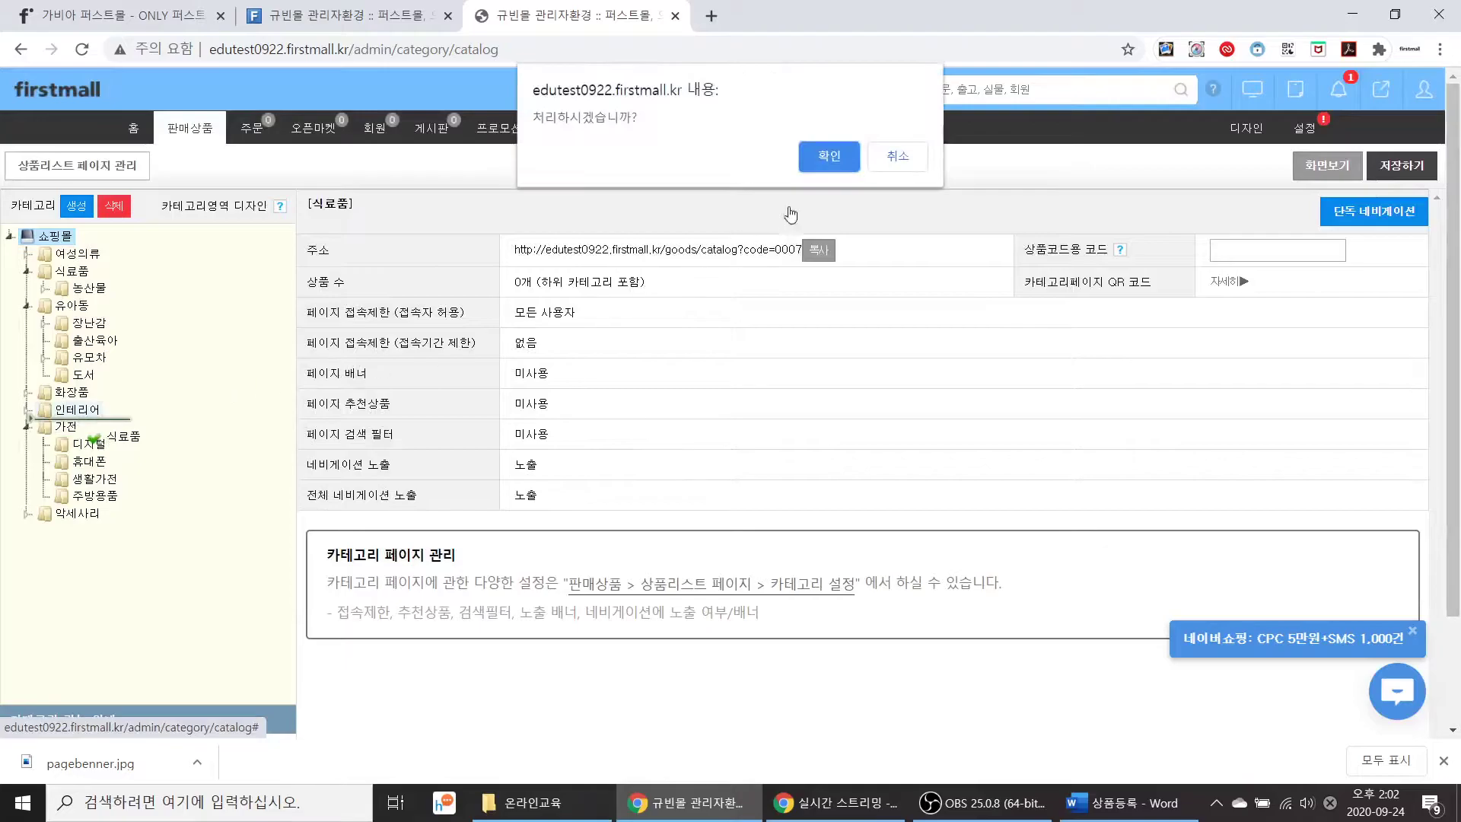
left_click(829, 153)
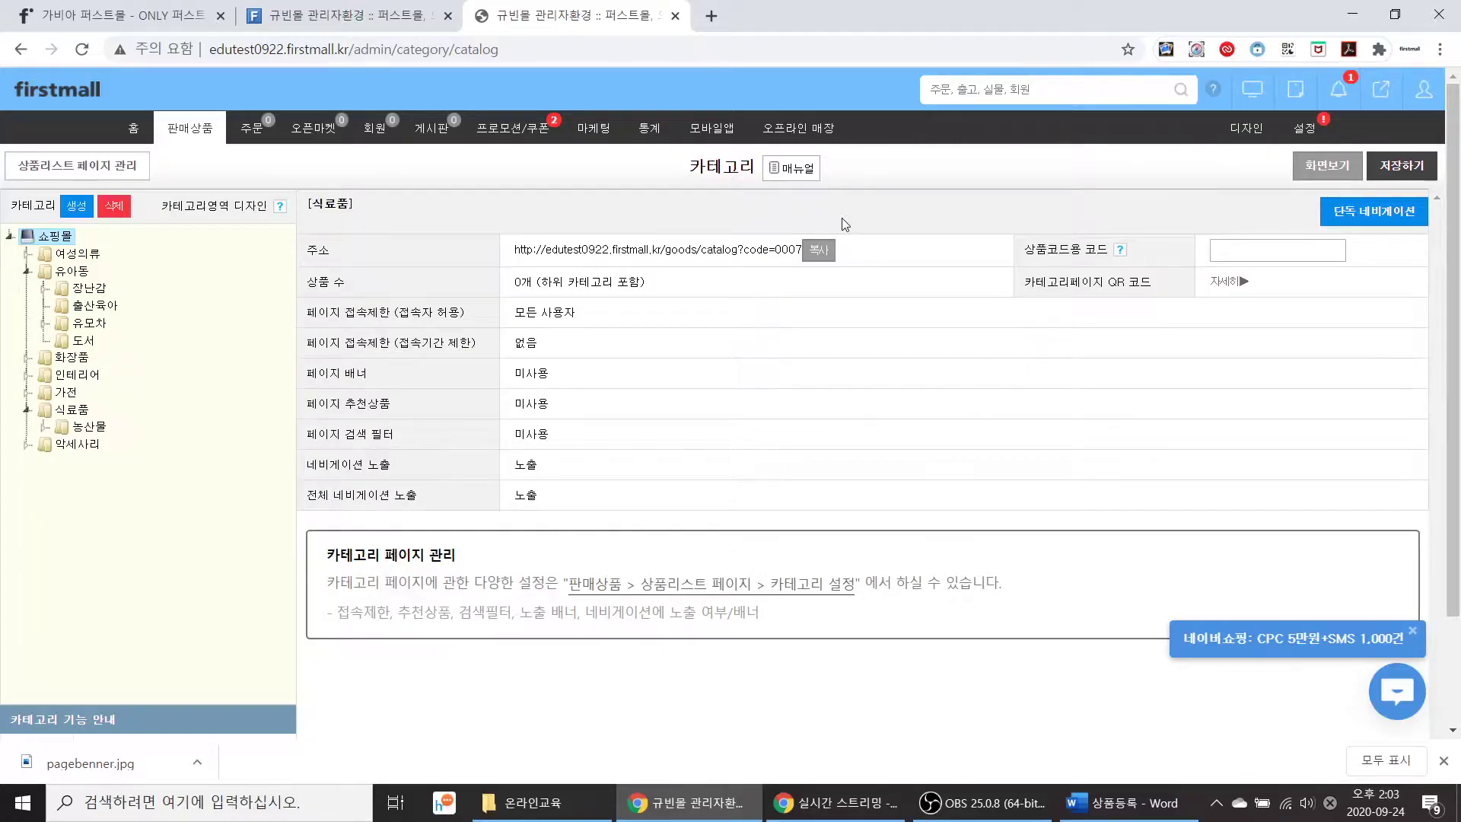
Step: Open the storefront to check the category order and the 식료품 submenu in its navigation, and close it again
left_click(1245, 89)
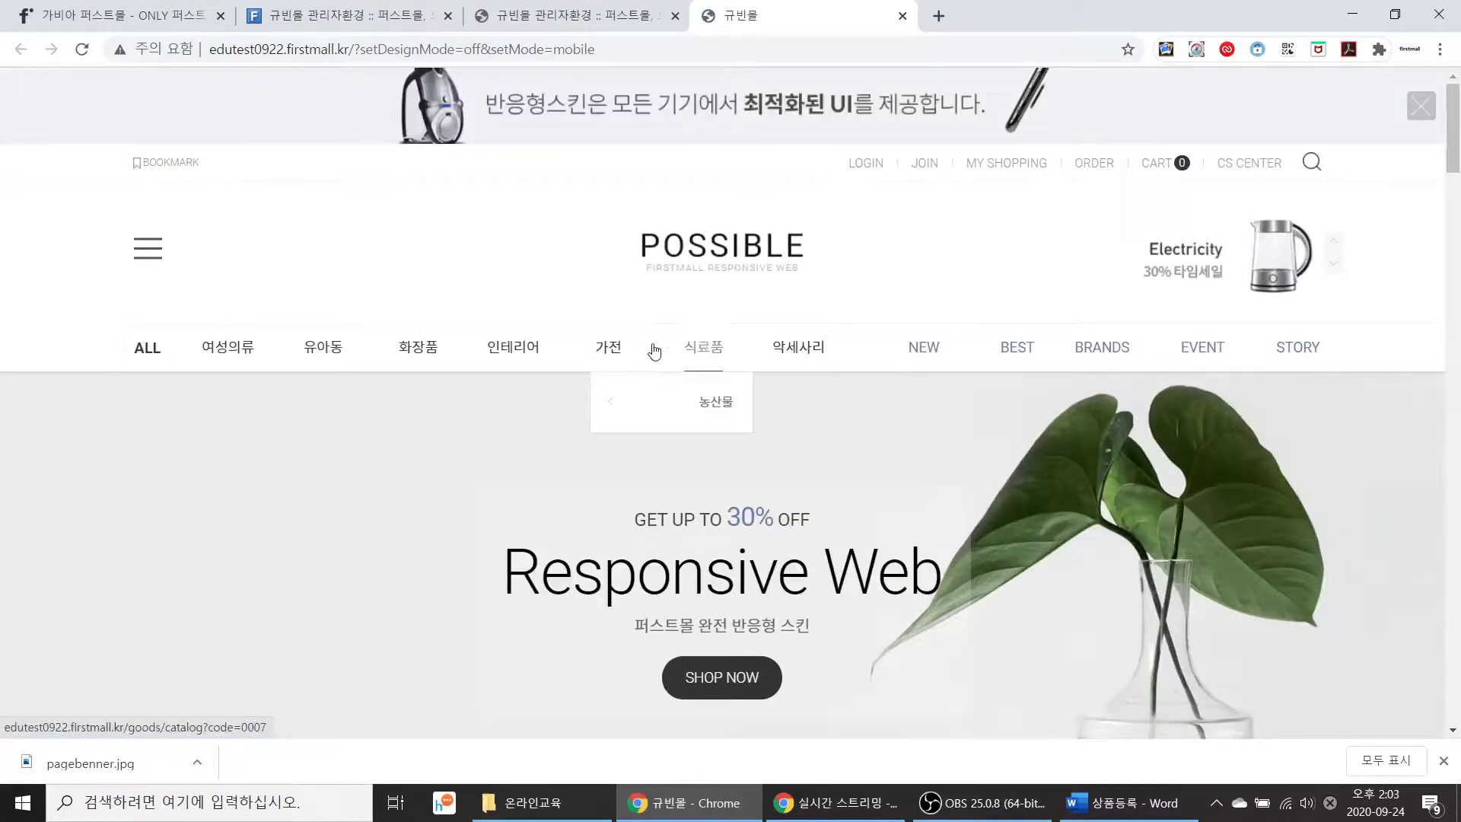
mouse_move(385, 361)
mouse_move(707, 364)
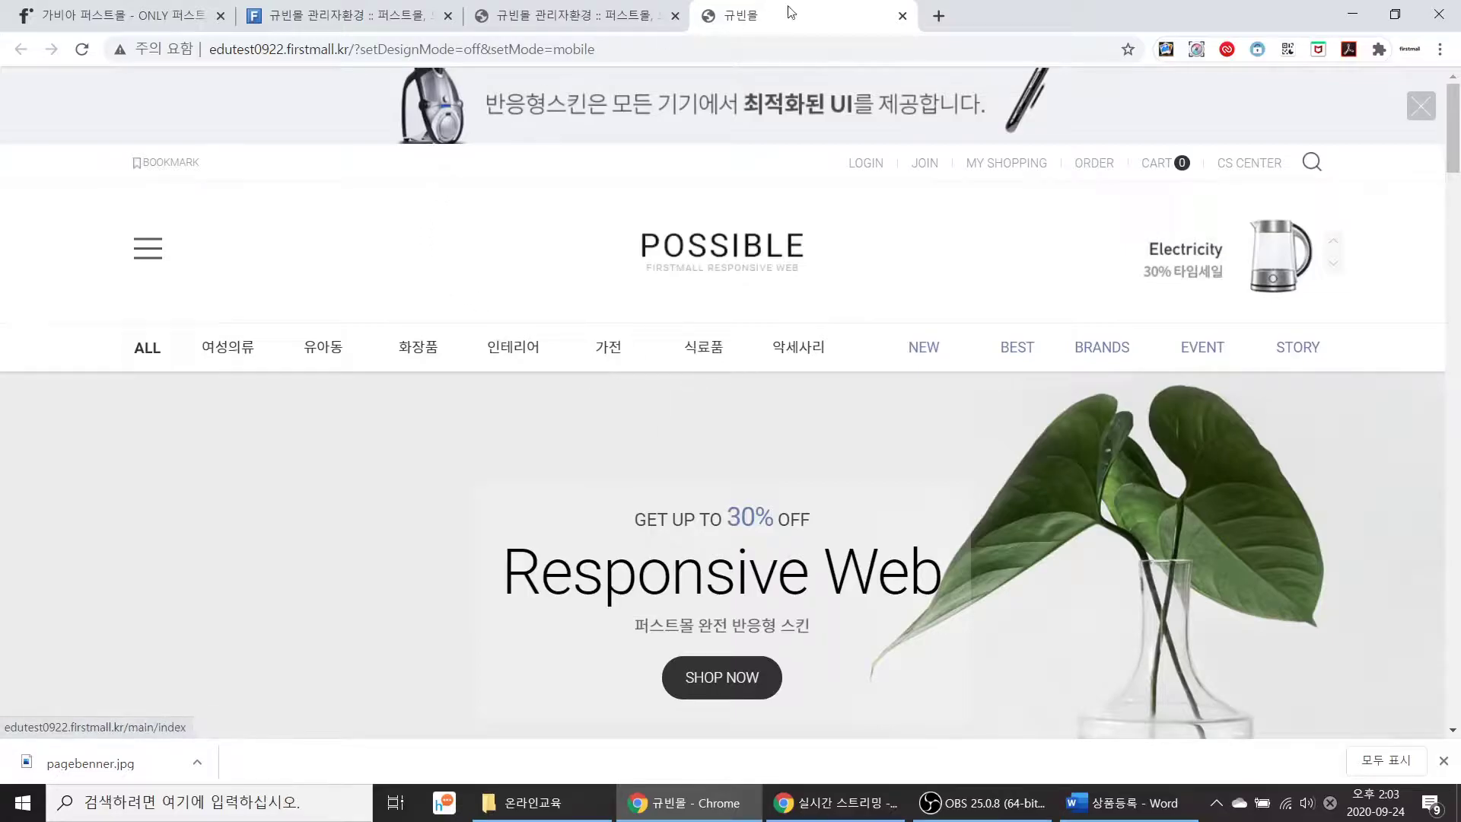
left_click(902, 16)
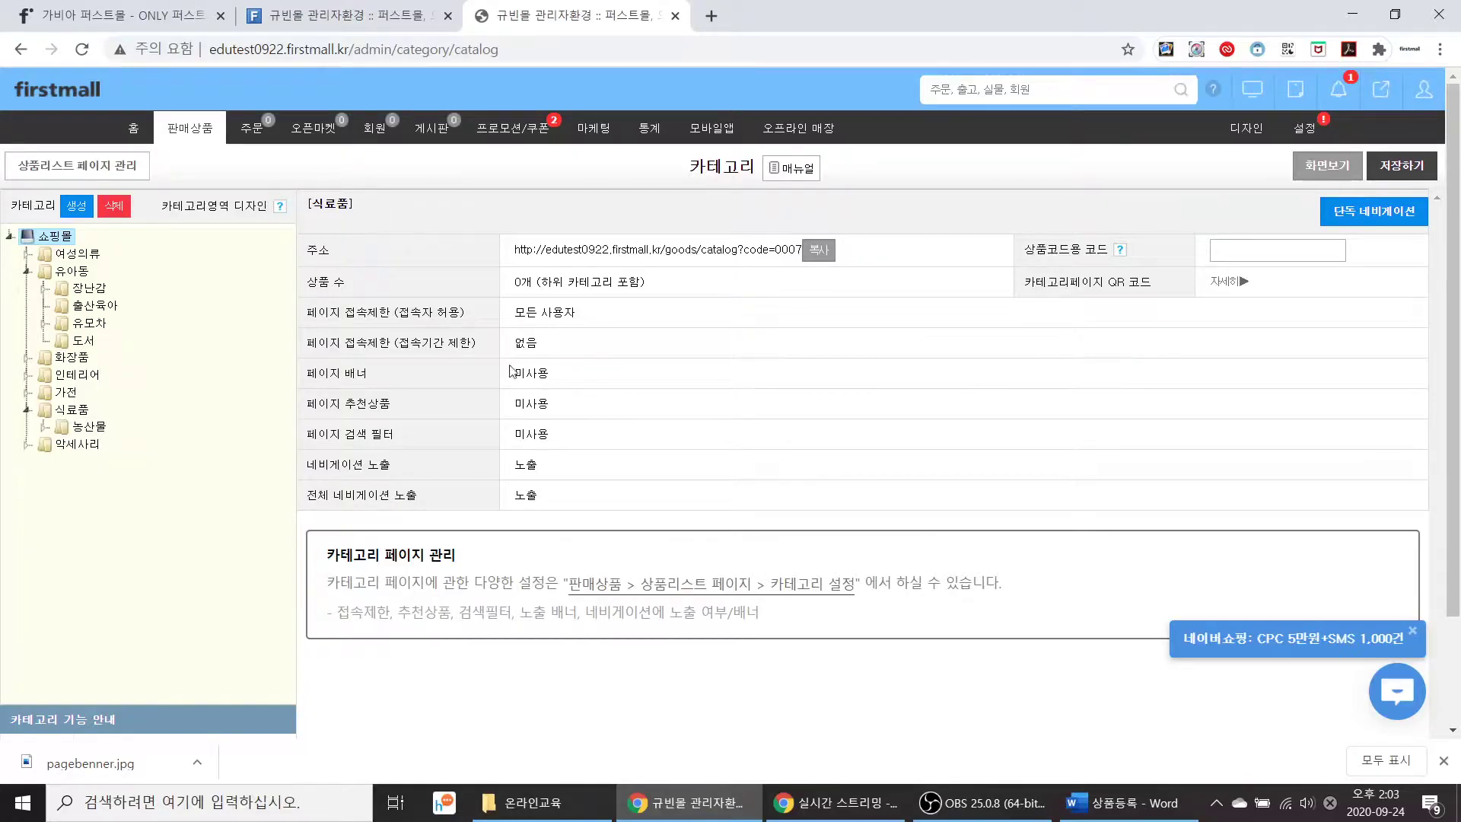
Step: Open the category settings of the product list page management and show the page banner (페이지 배너) settings
mouse_move(190, 128)
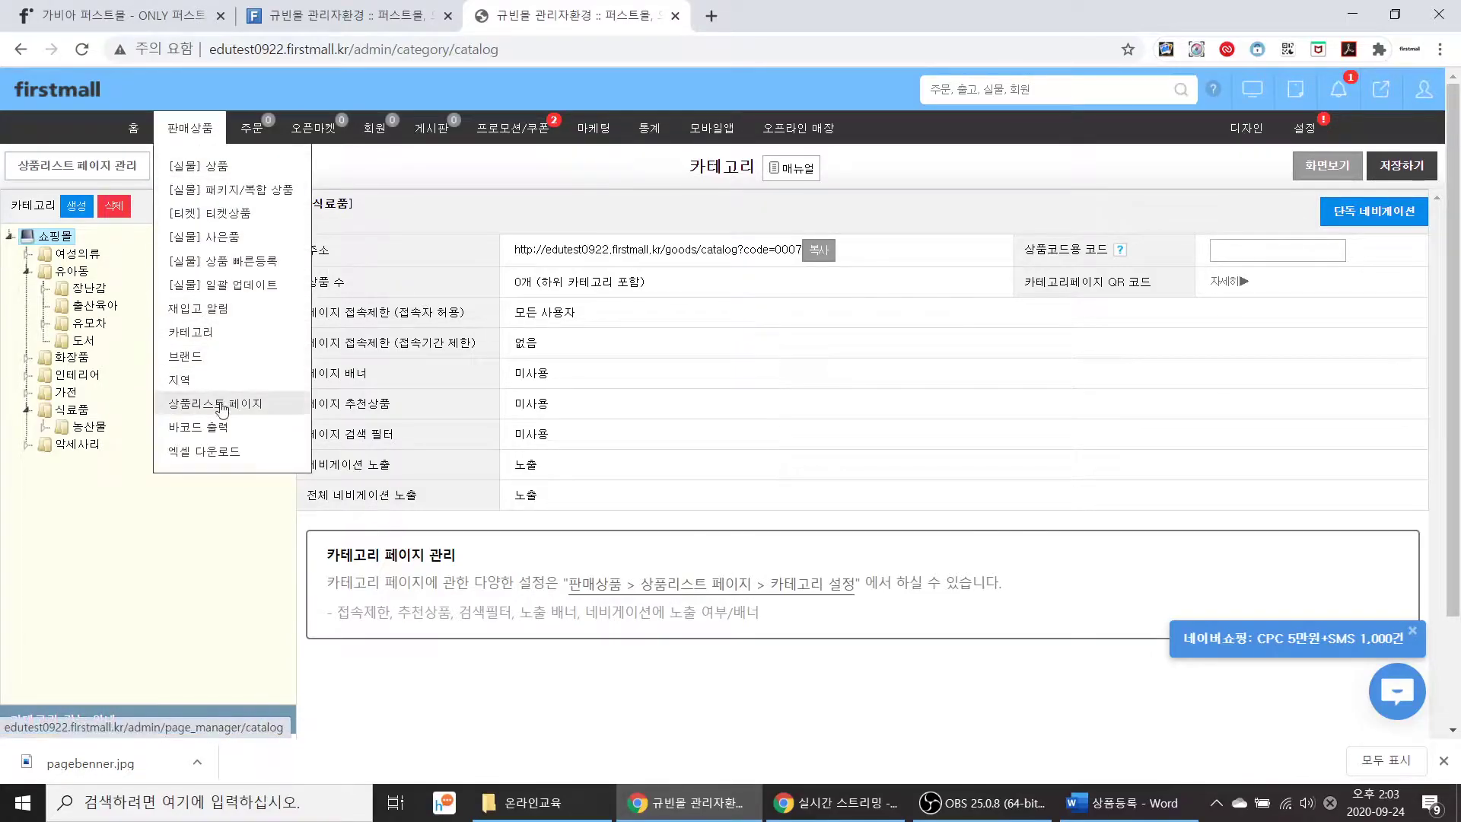
left_click(222, 410)
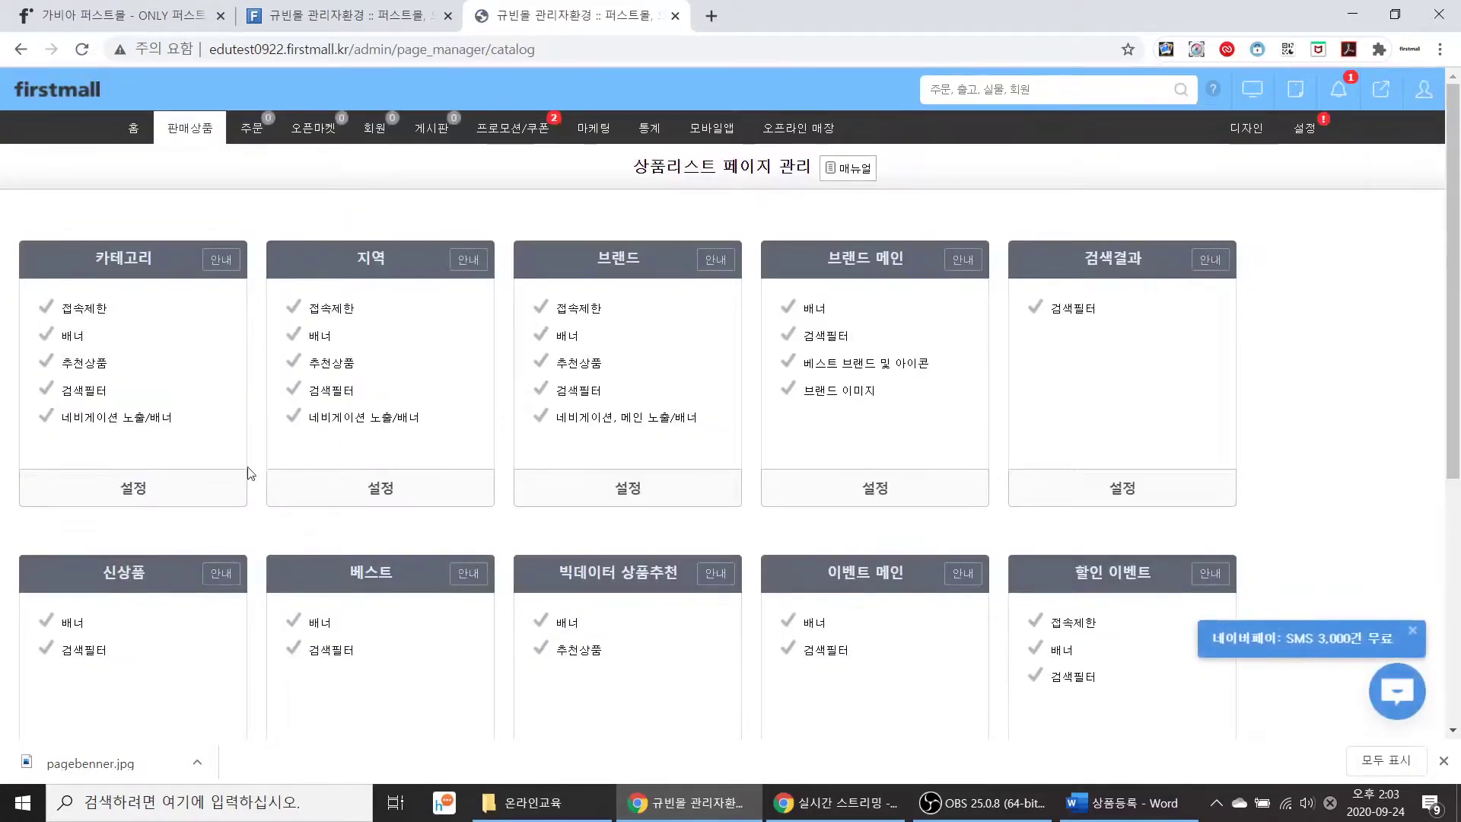
left_click(167, 493)
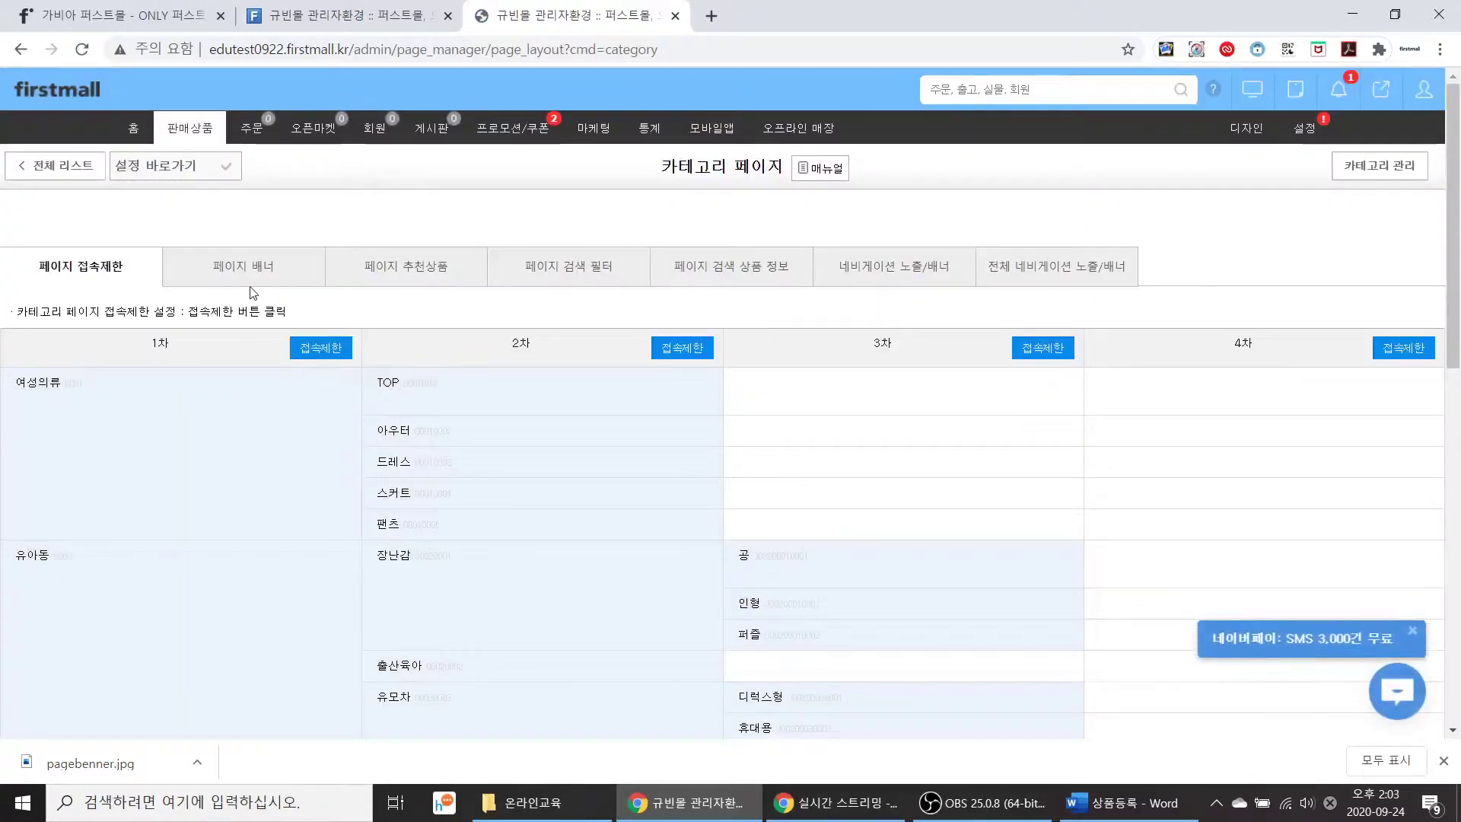
scroll(254, 299, "down", 1)
left_click(236, 183)
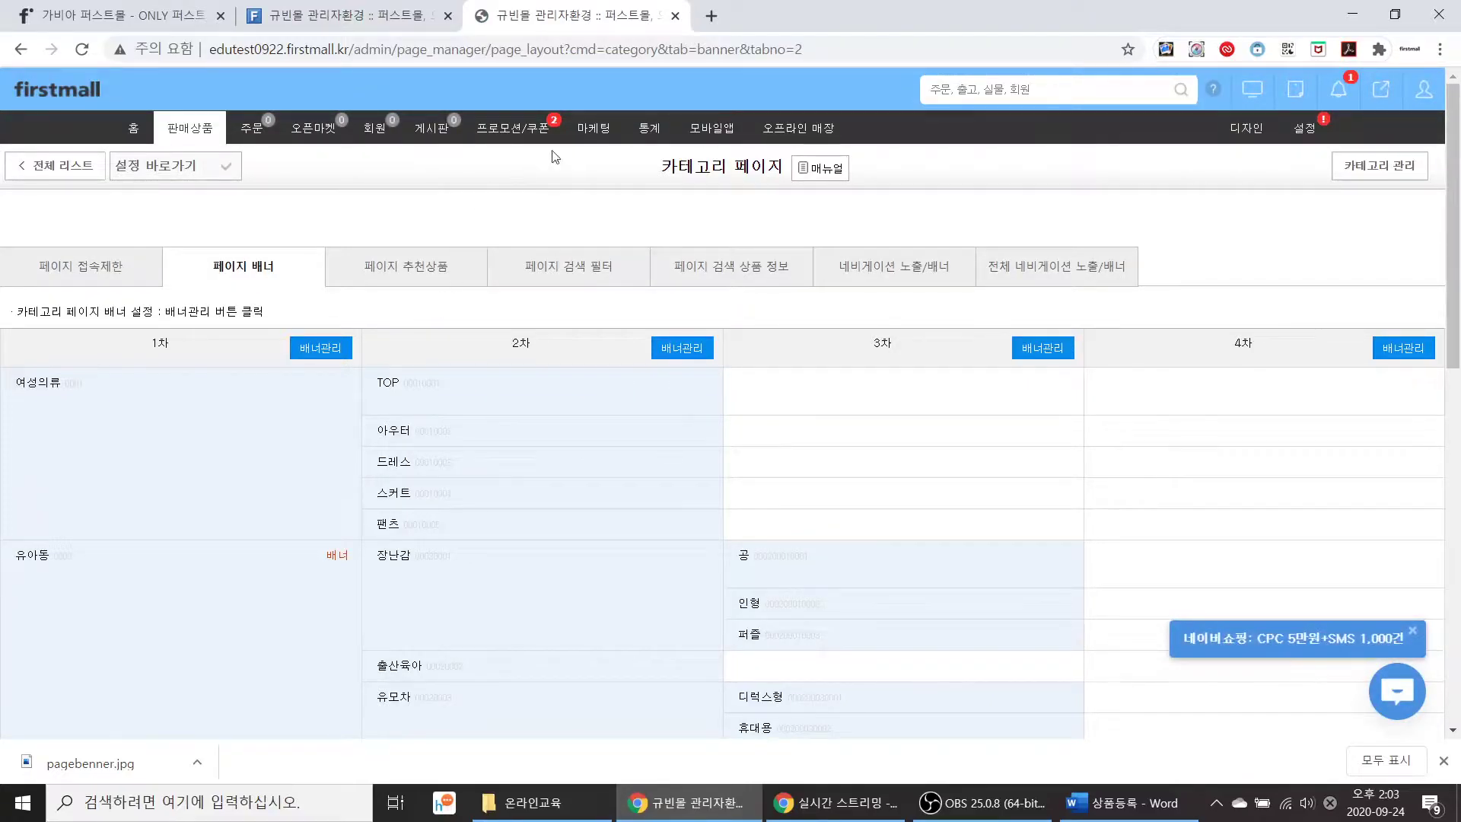
Step: Examine the banner on the storefront's 유아동 category page and return to the admin page banner settings
left_click(1249, 90)
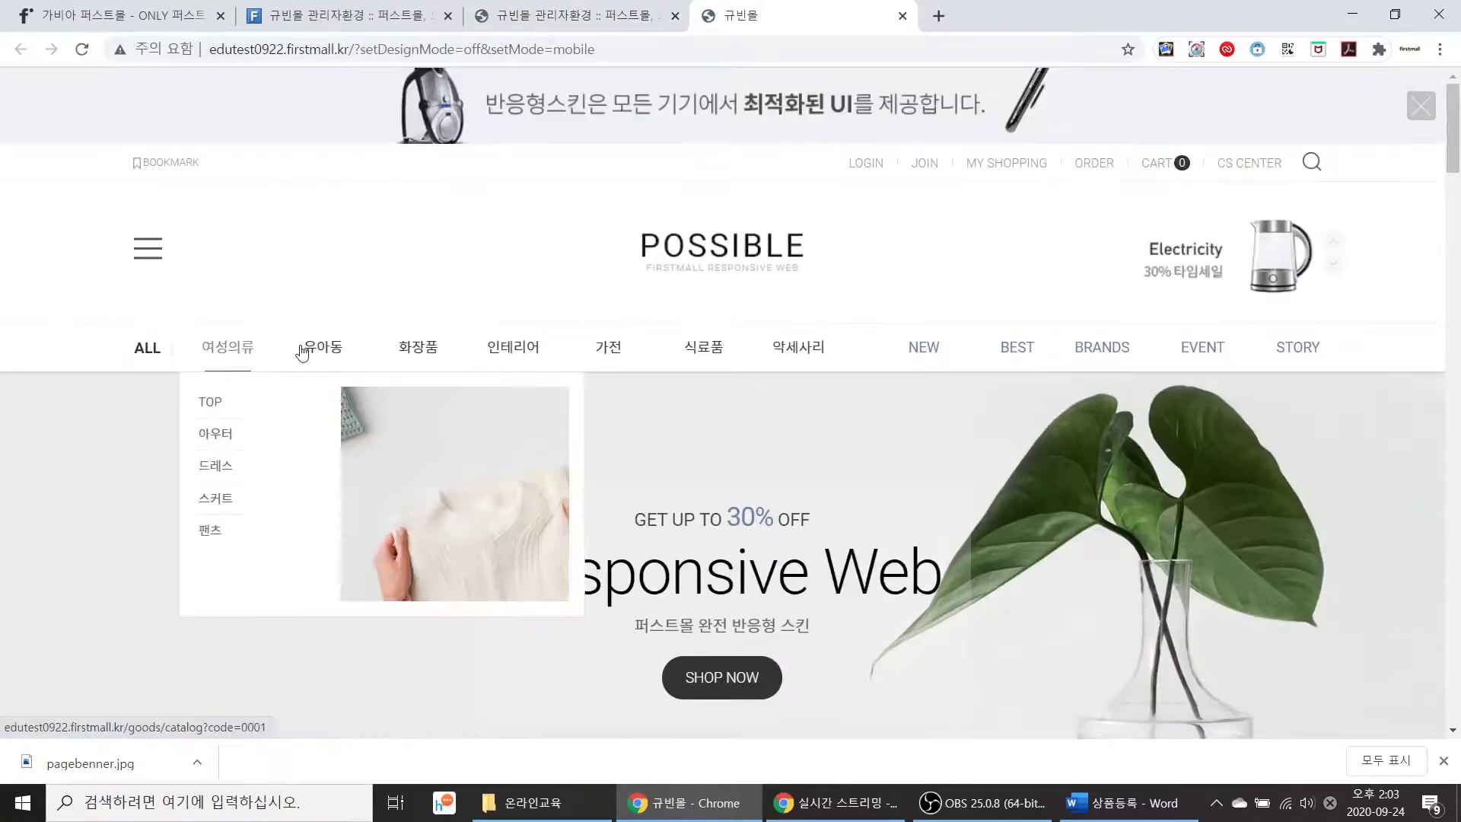
left_click(322, 352)
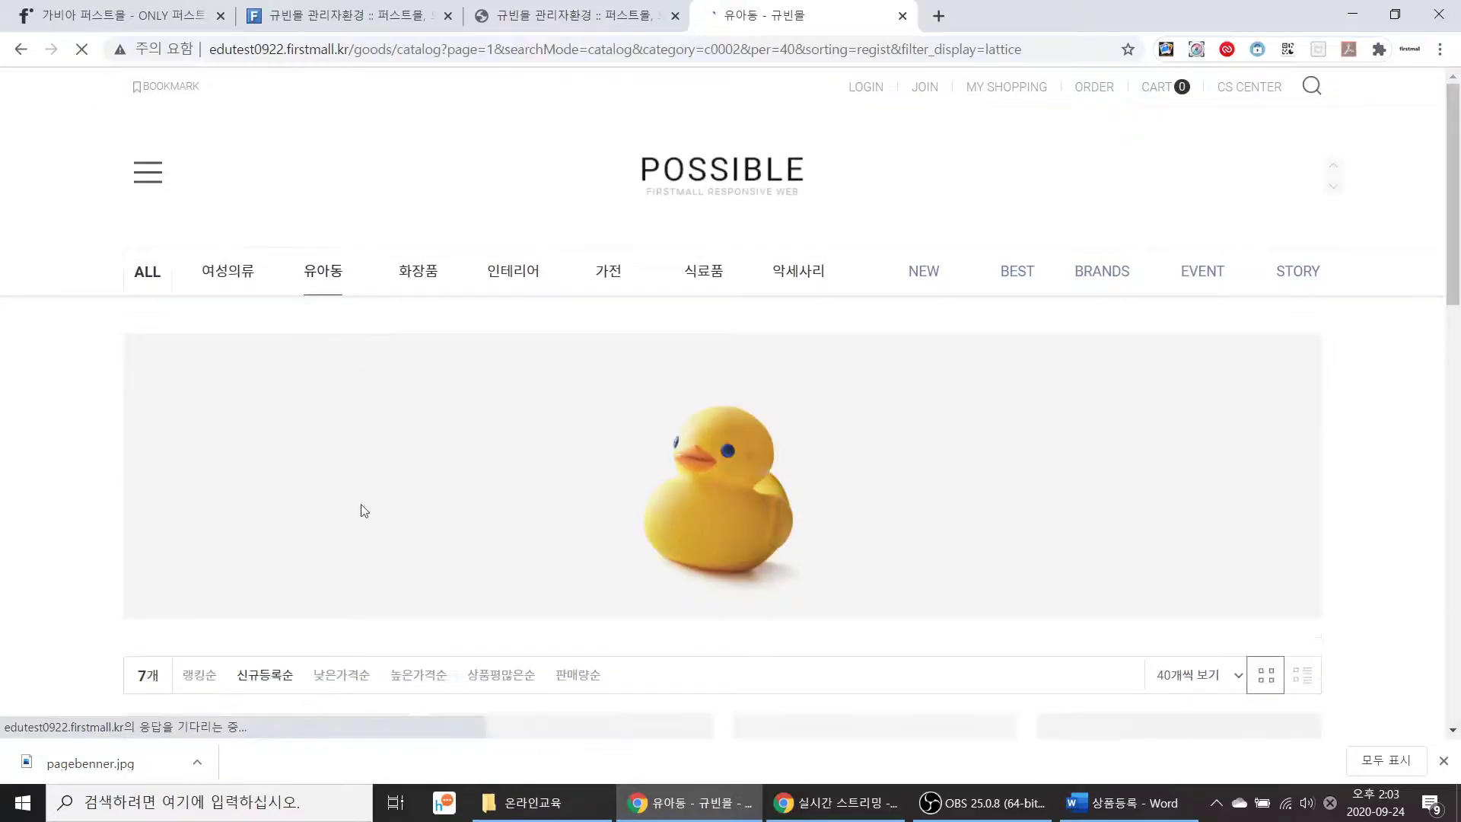
scroll(544, 594, "down", 1)
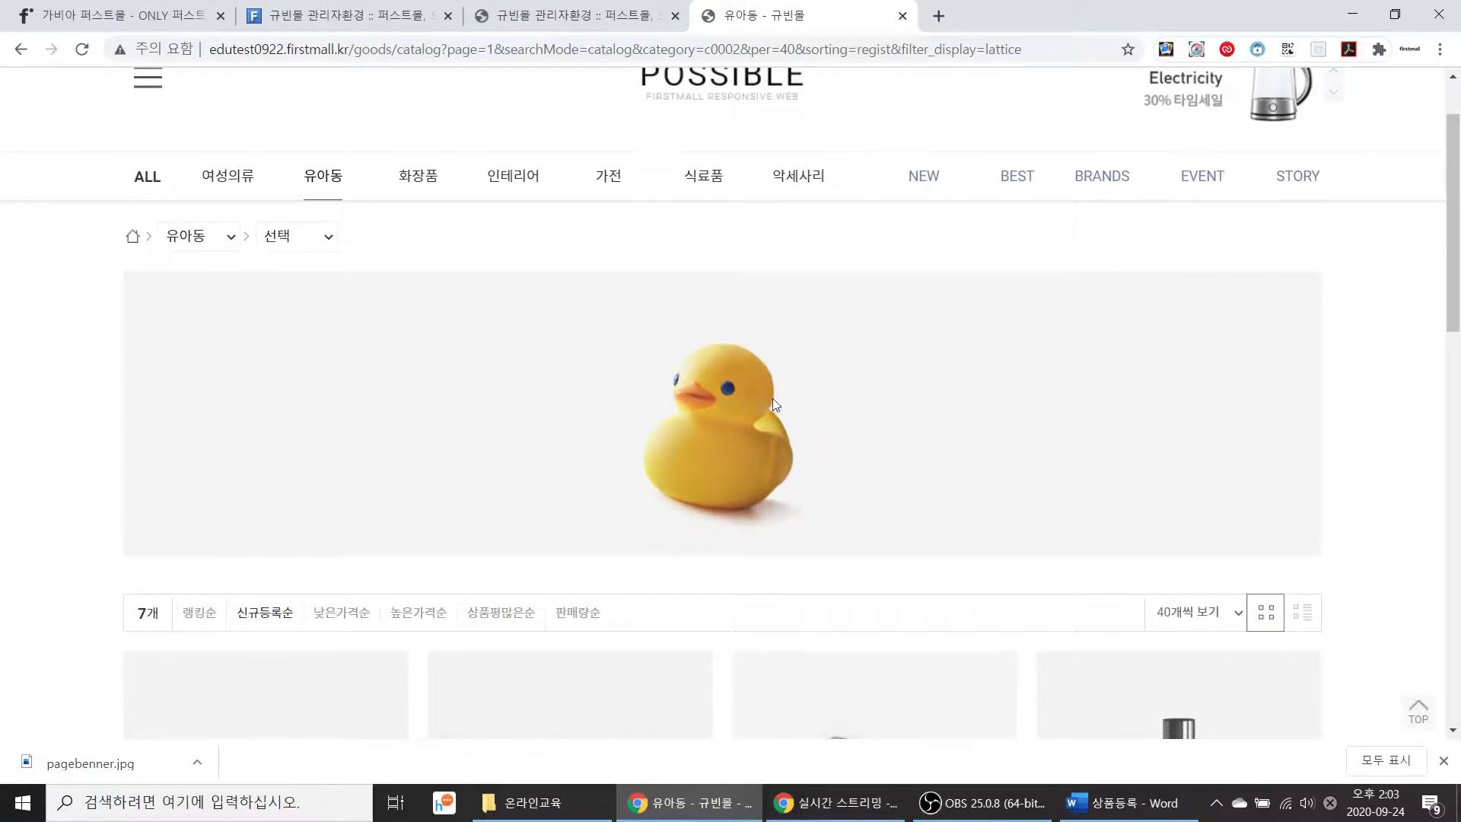
left_click(528, 21)
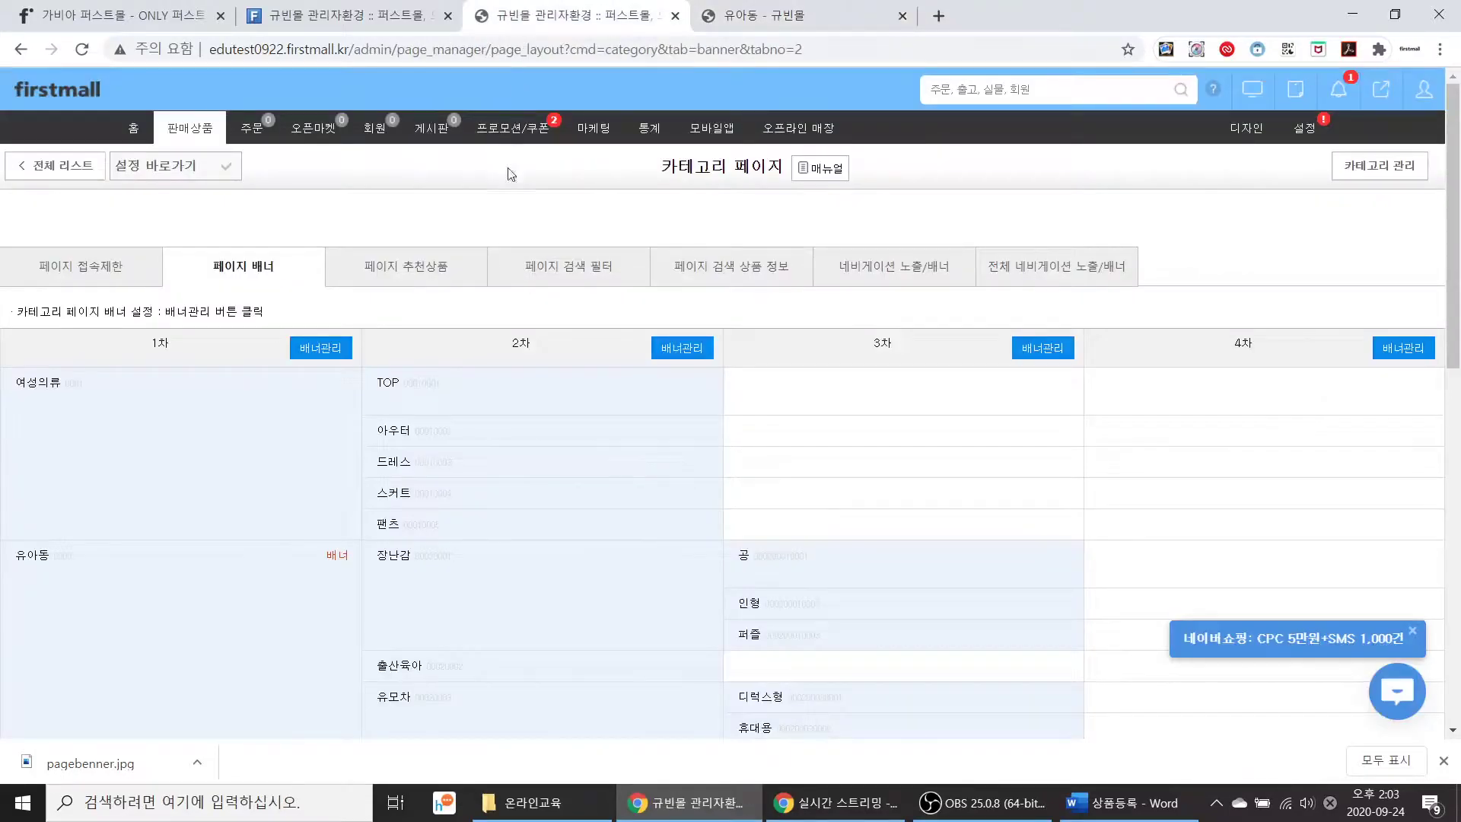
Step: Open the first-level category banner management and examine the banner registered for 유아동
left_click(319, 352)
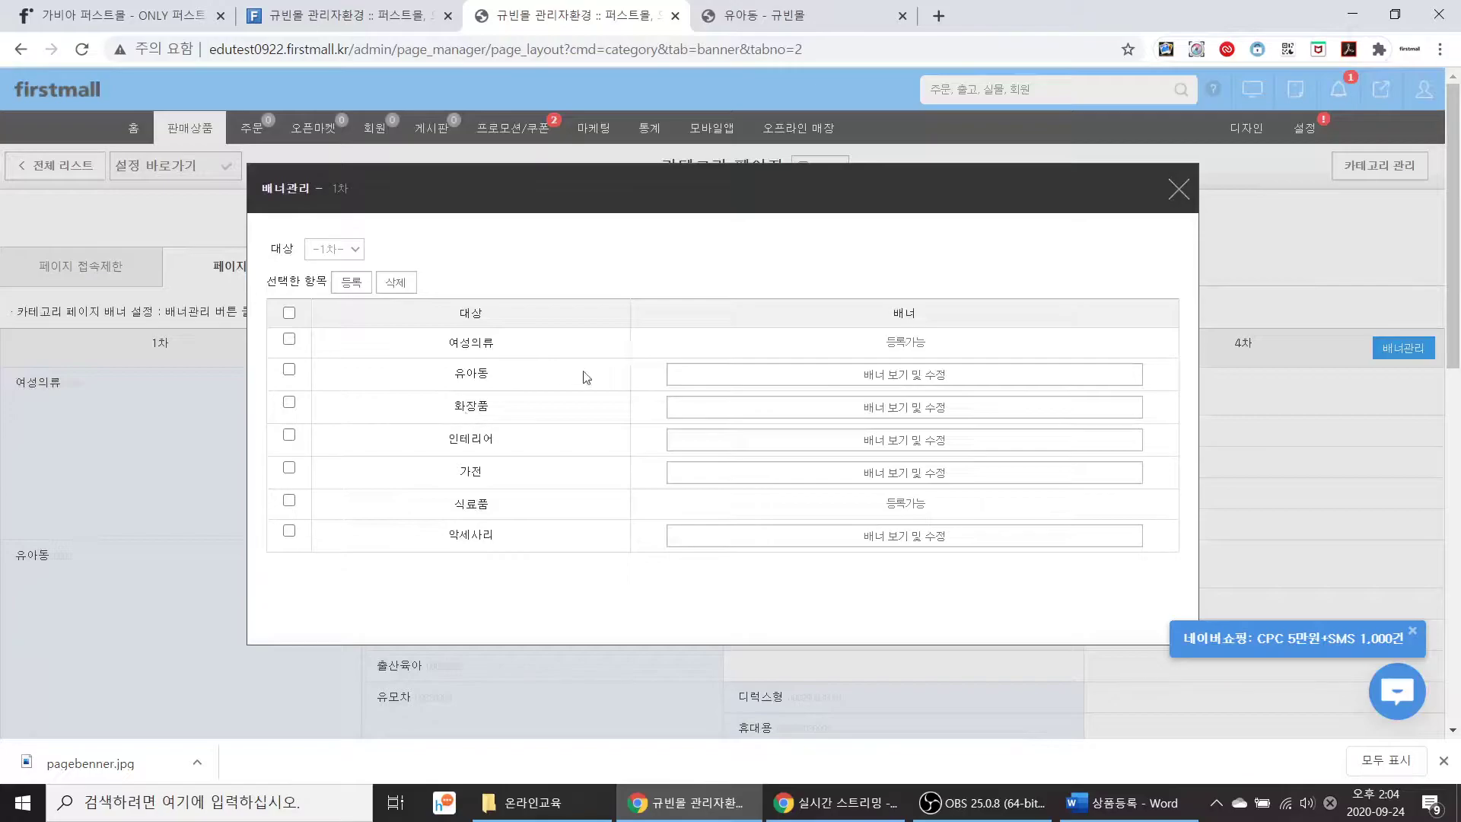
left_click(720, 392)
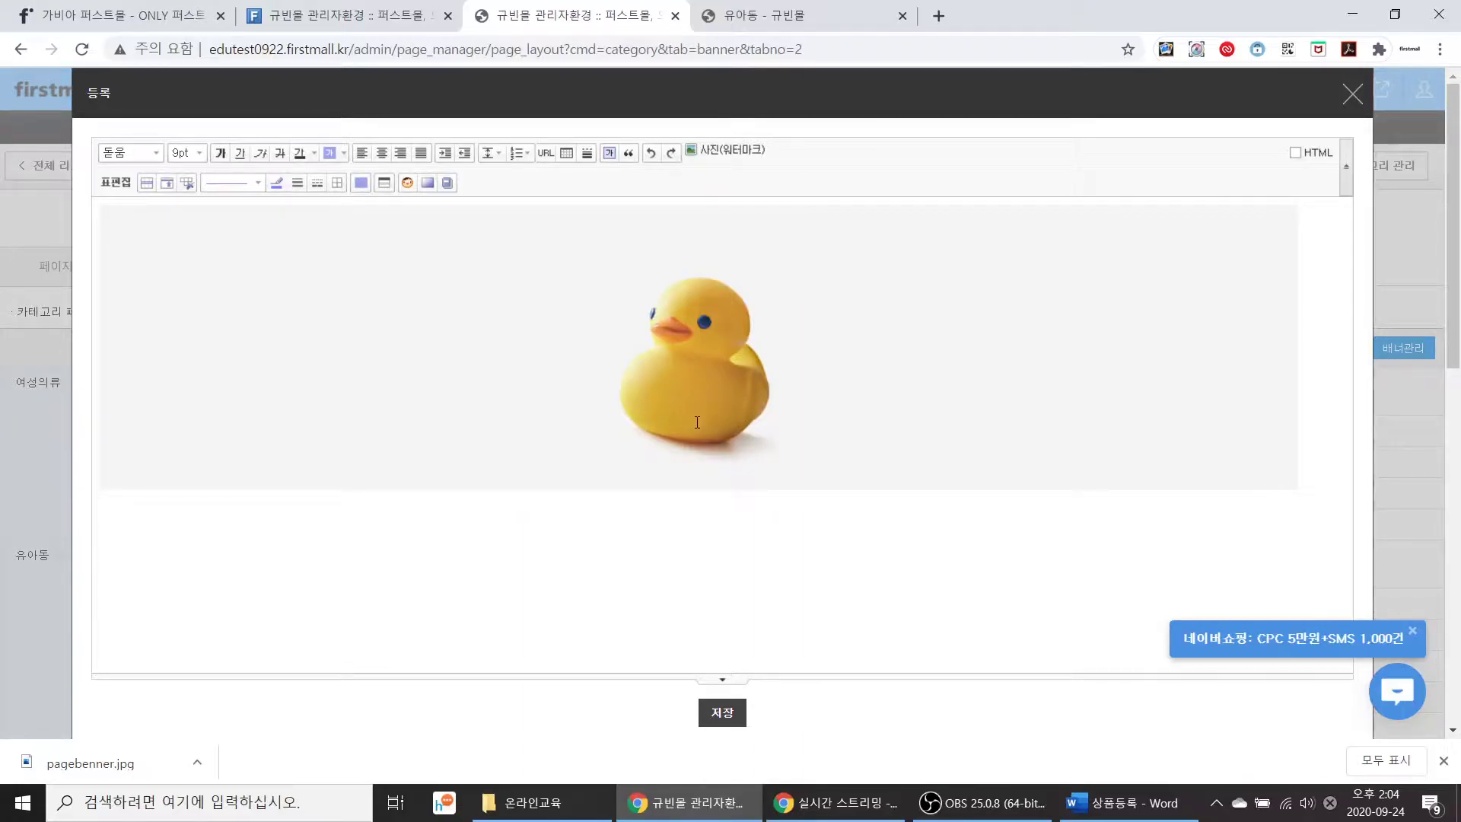
left_click(1353, 95)
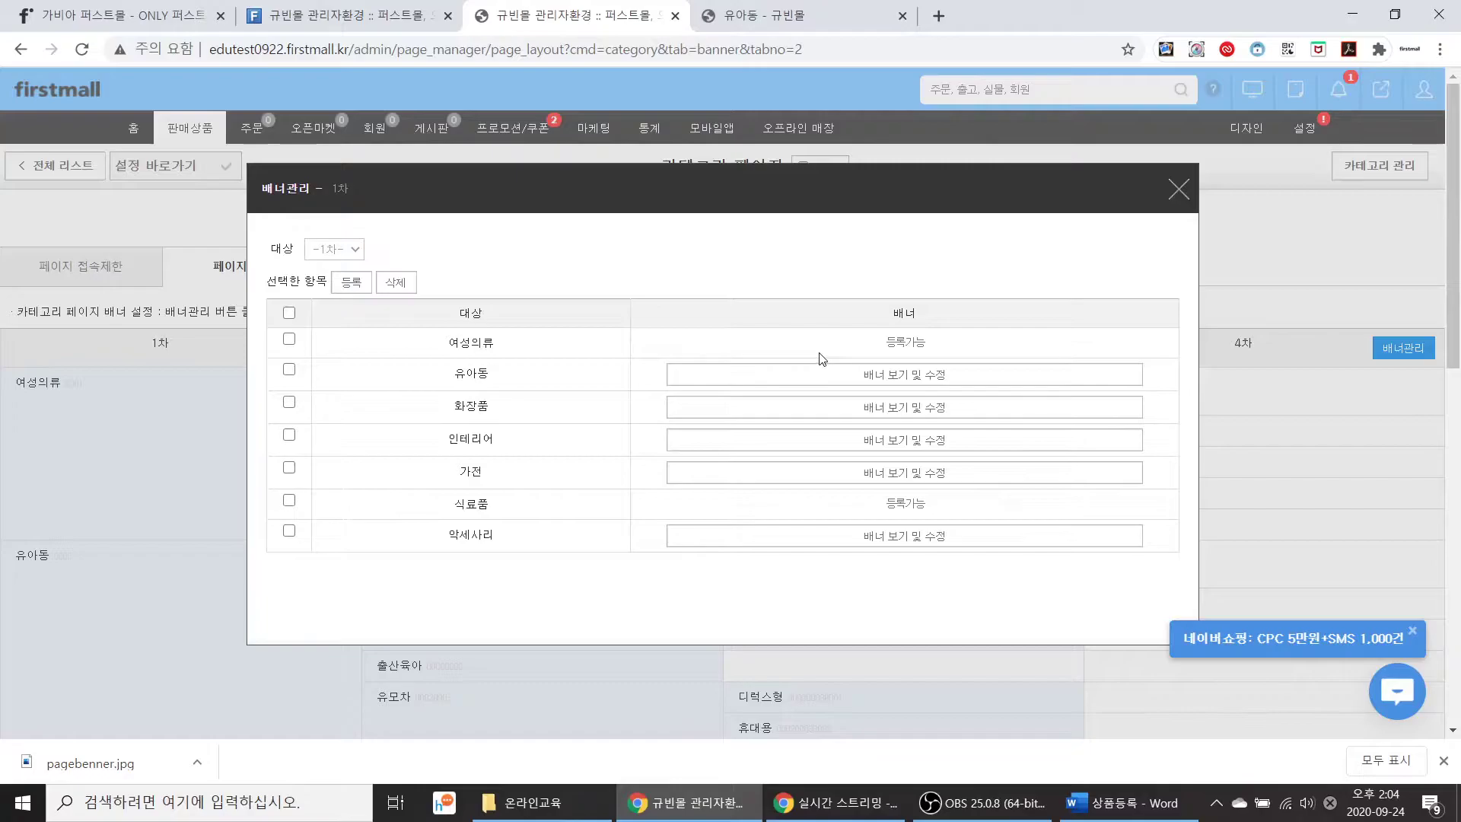
Step: Start a new banner for the 여성의류 category and insert the pagebenner image into it
left_click(290, 340)
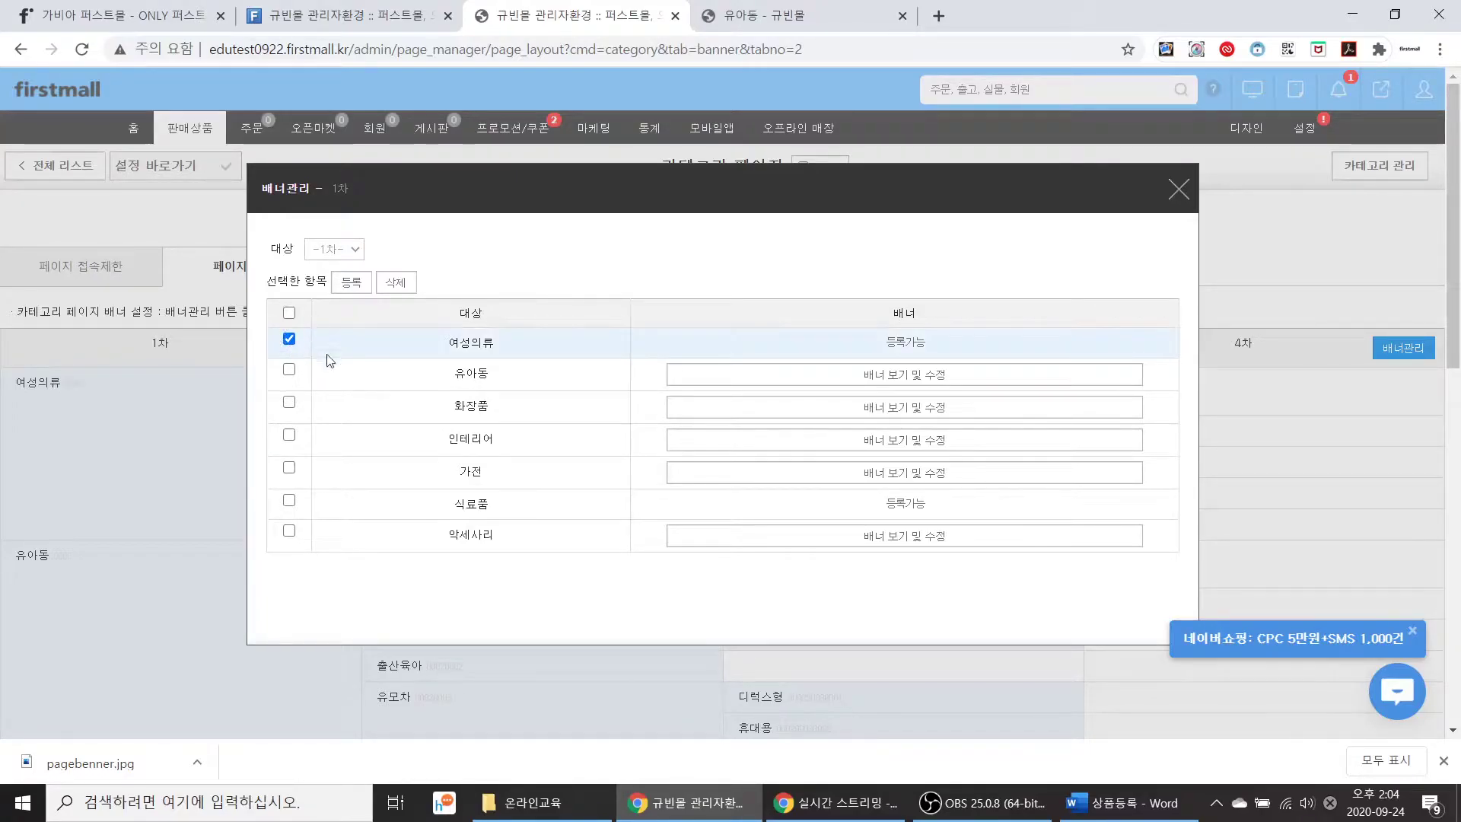
left_click(351, 283)
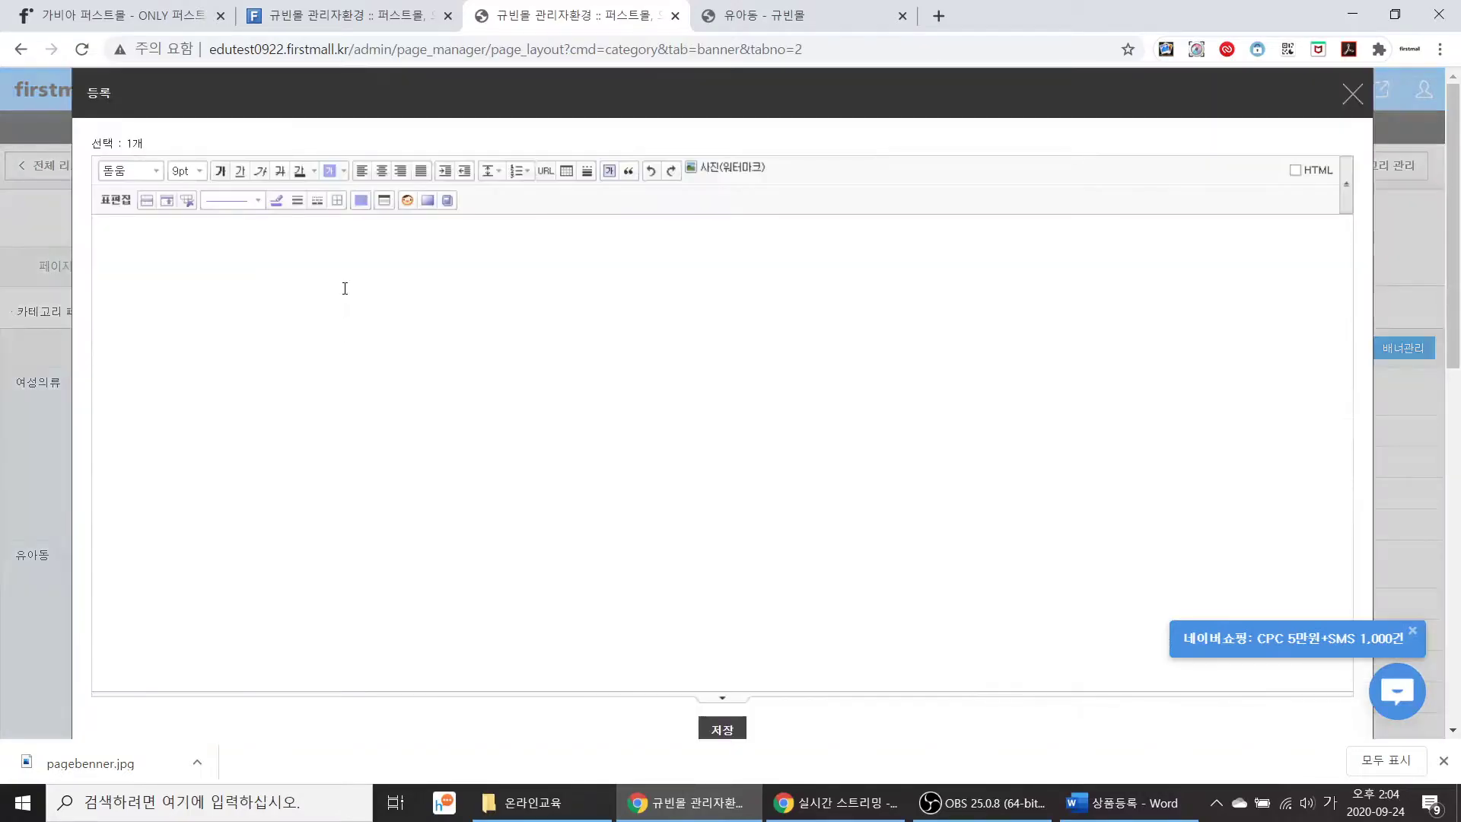
left_click(719, 175)
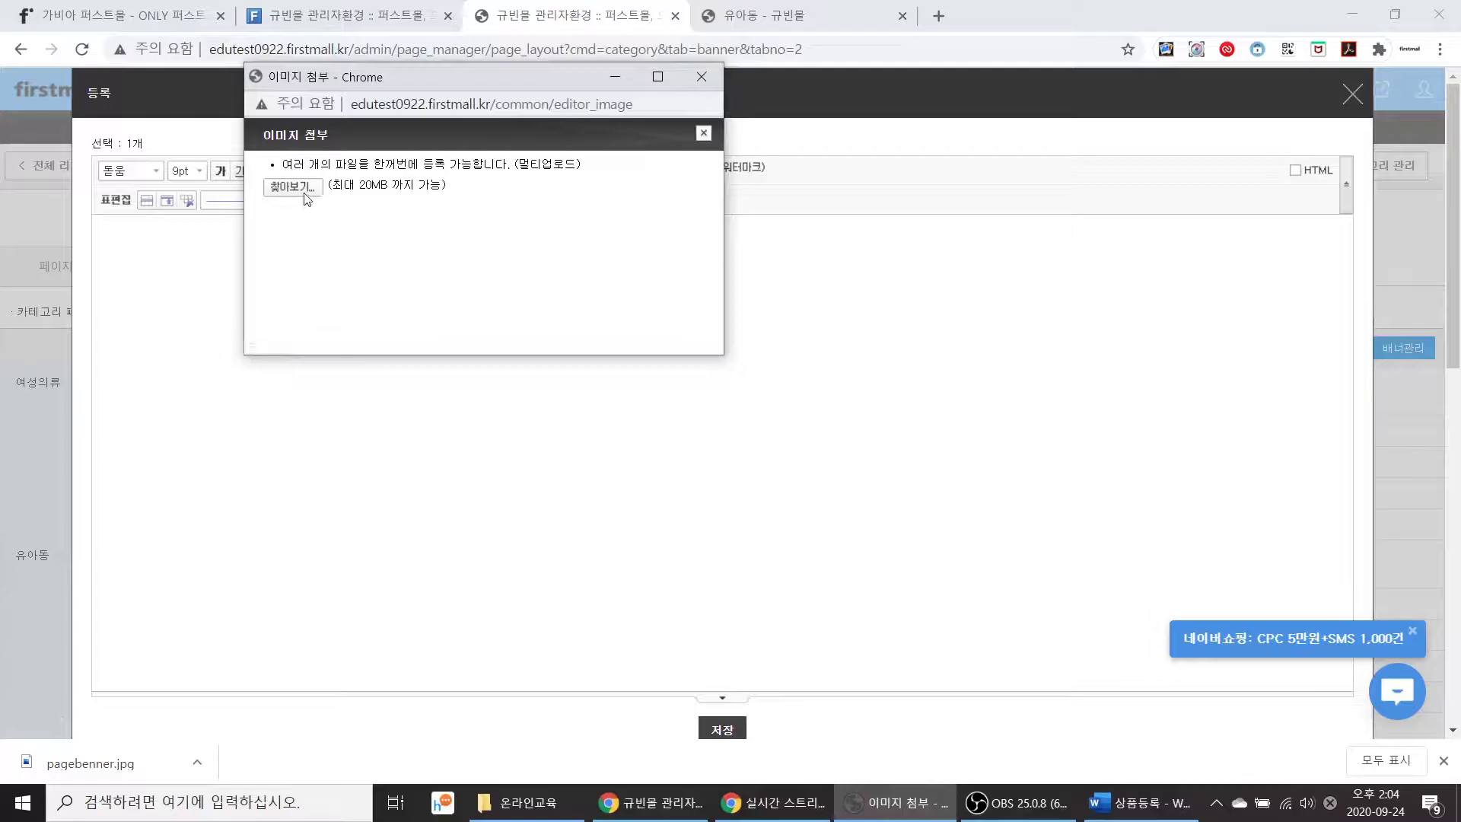
left_click(304, 193)
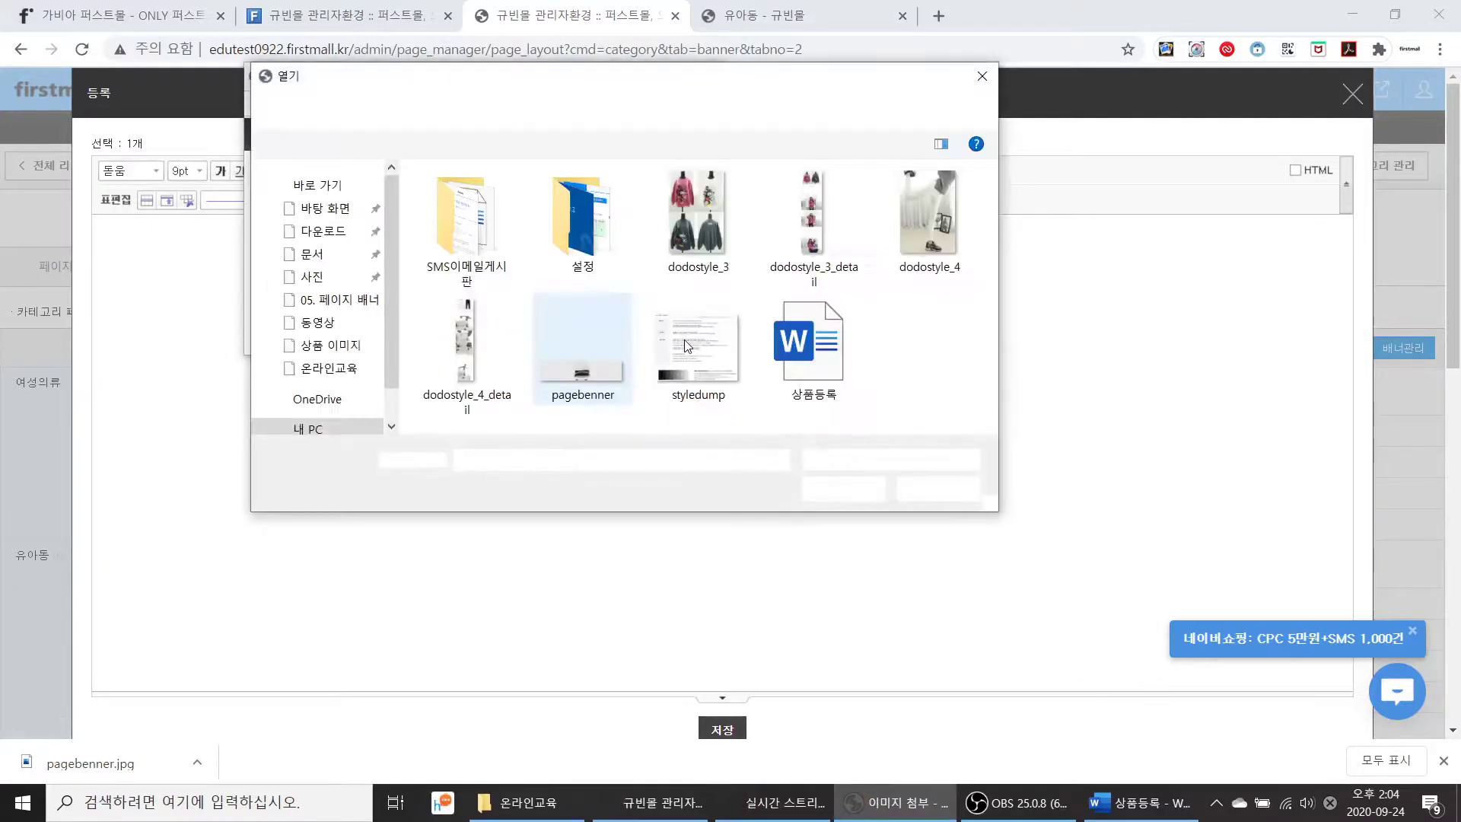
double_click(601, 378)
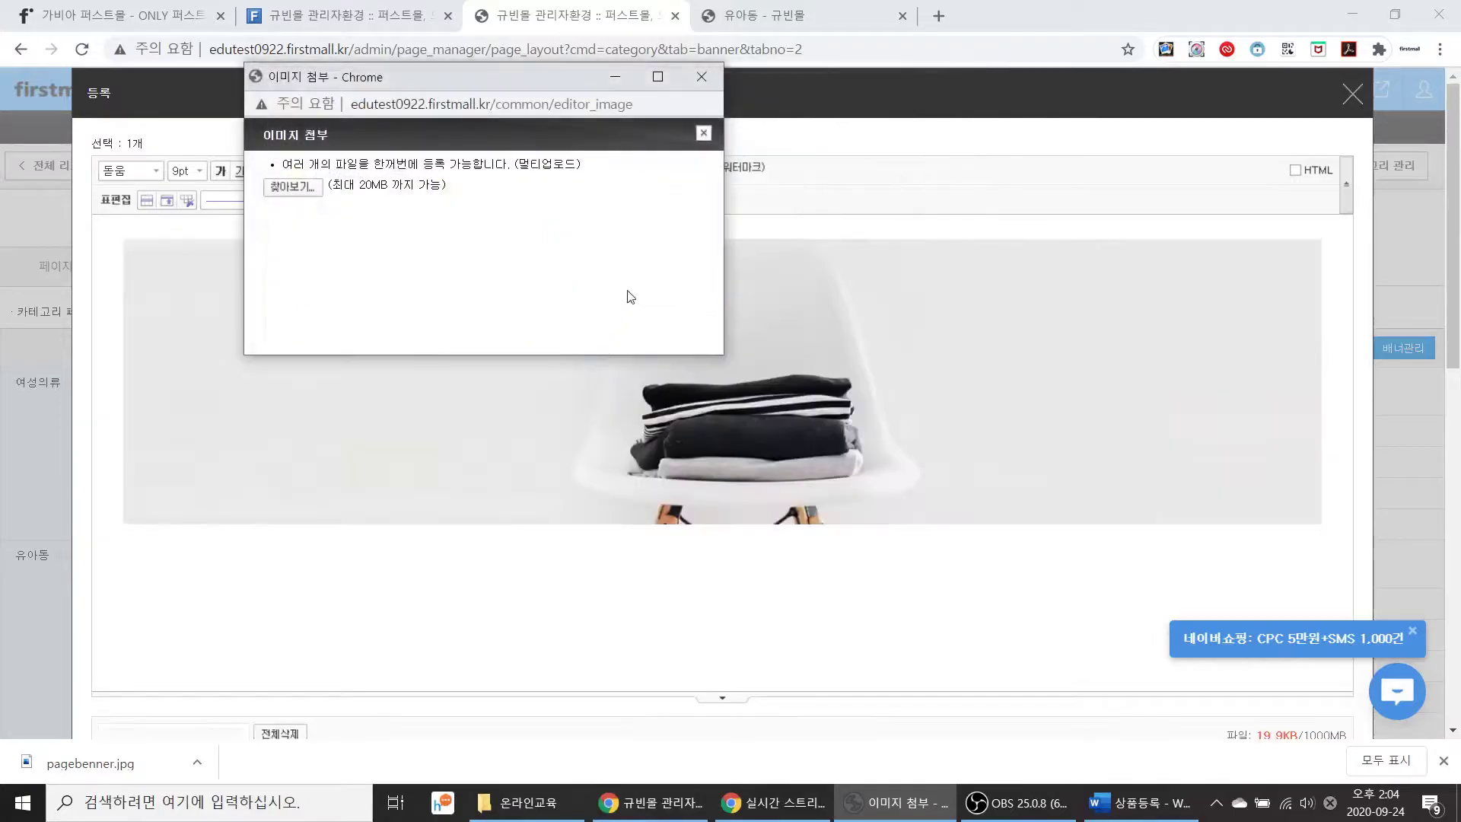
left_click(702, 76)
Step: Save the 여성의류 banner, confirm its registration and close the banner management
scroll(757, 563, "down", 1)
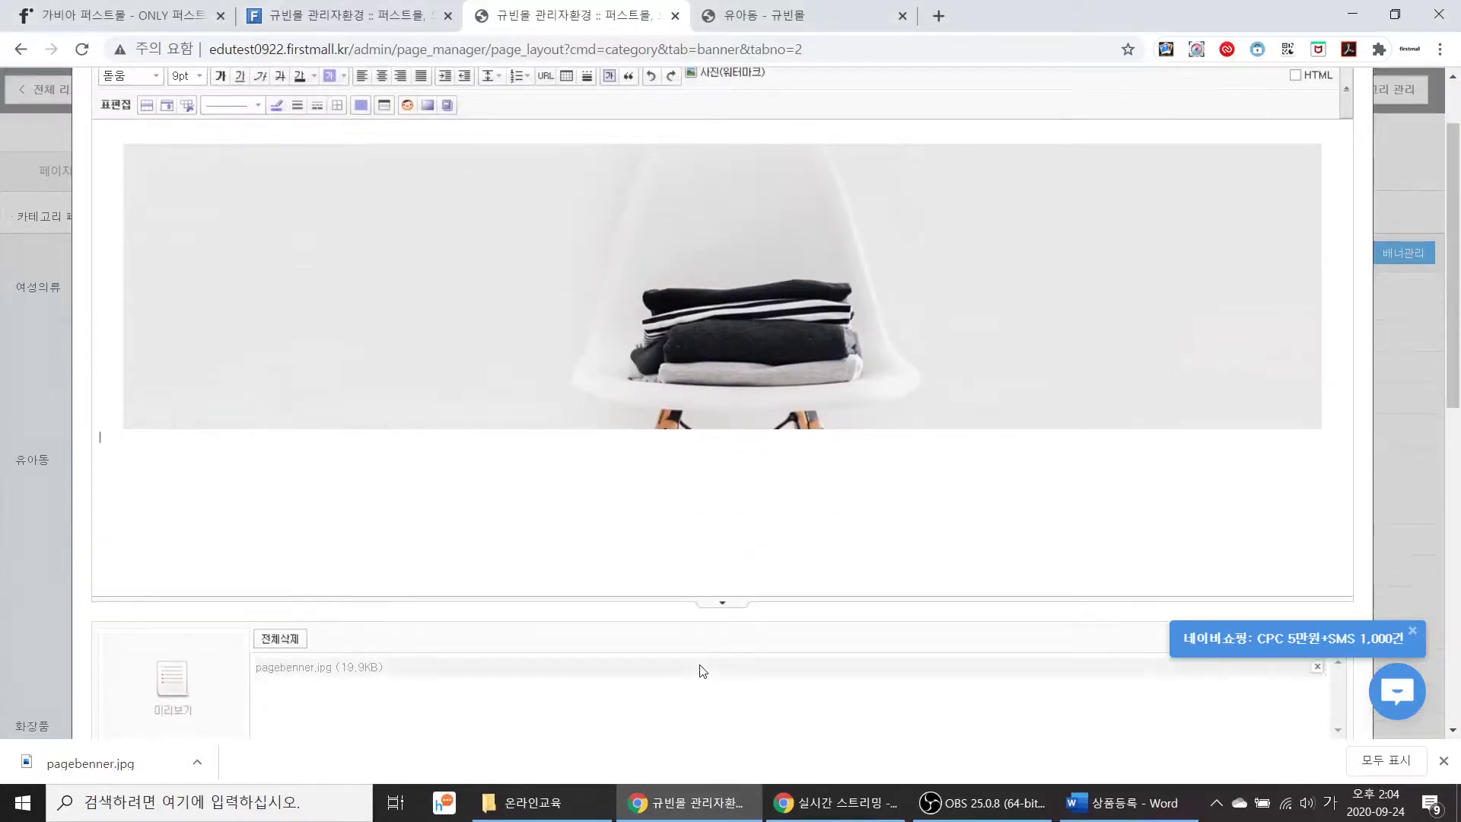
scroll(875, 520, "down", 4)
left_click(722, 499)
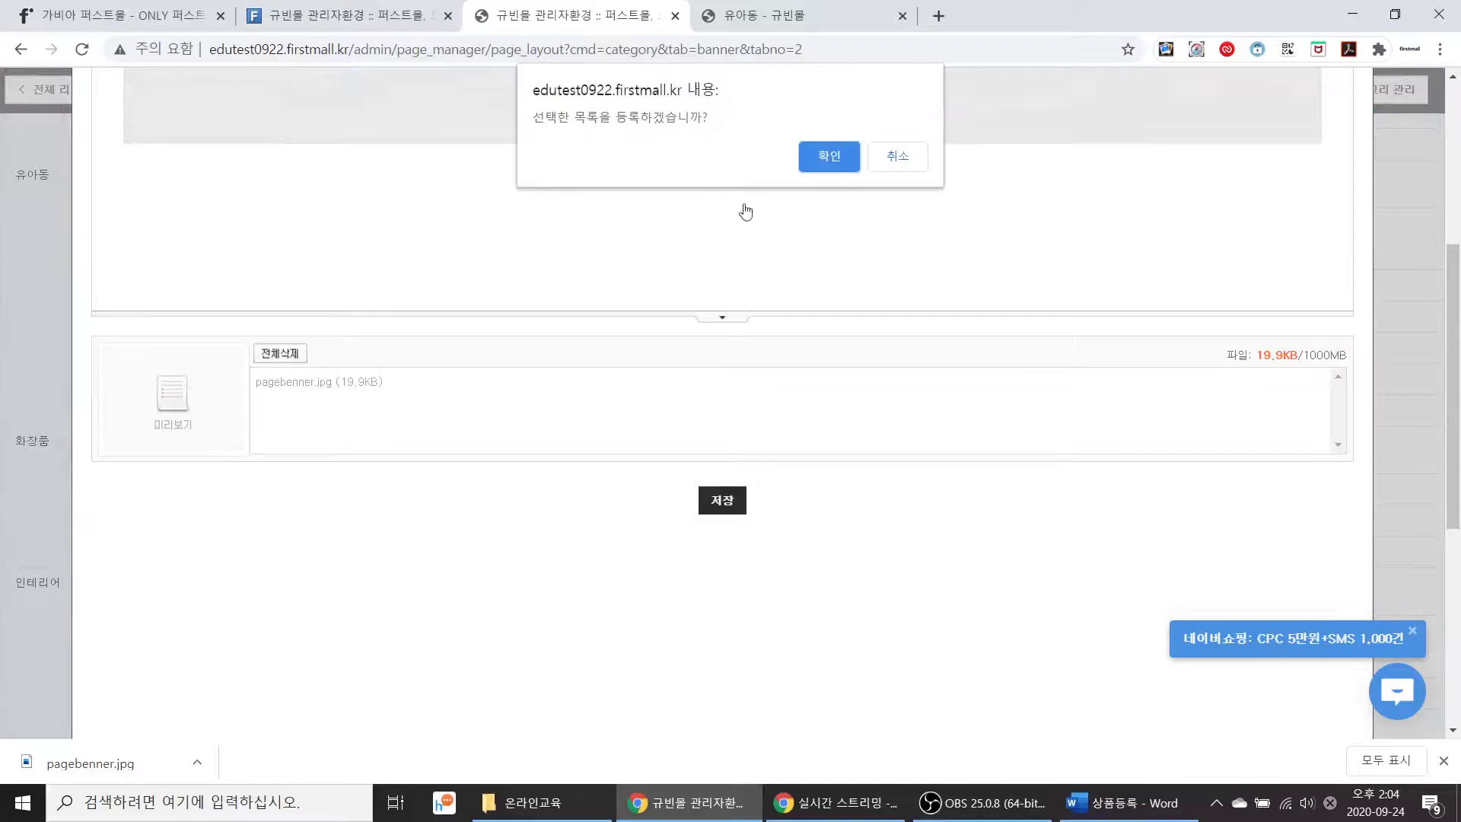
left_click(829, 156)
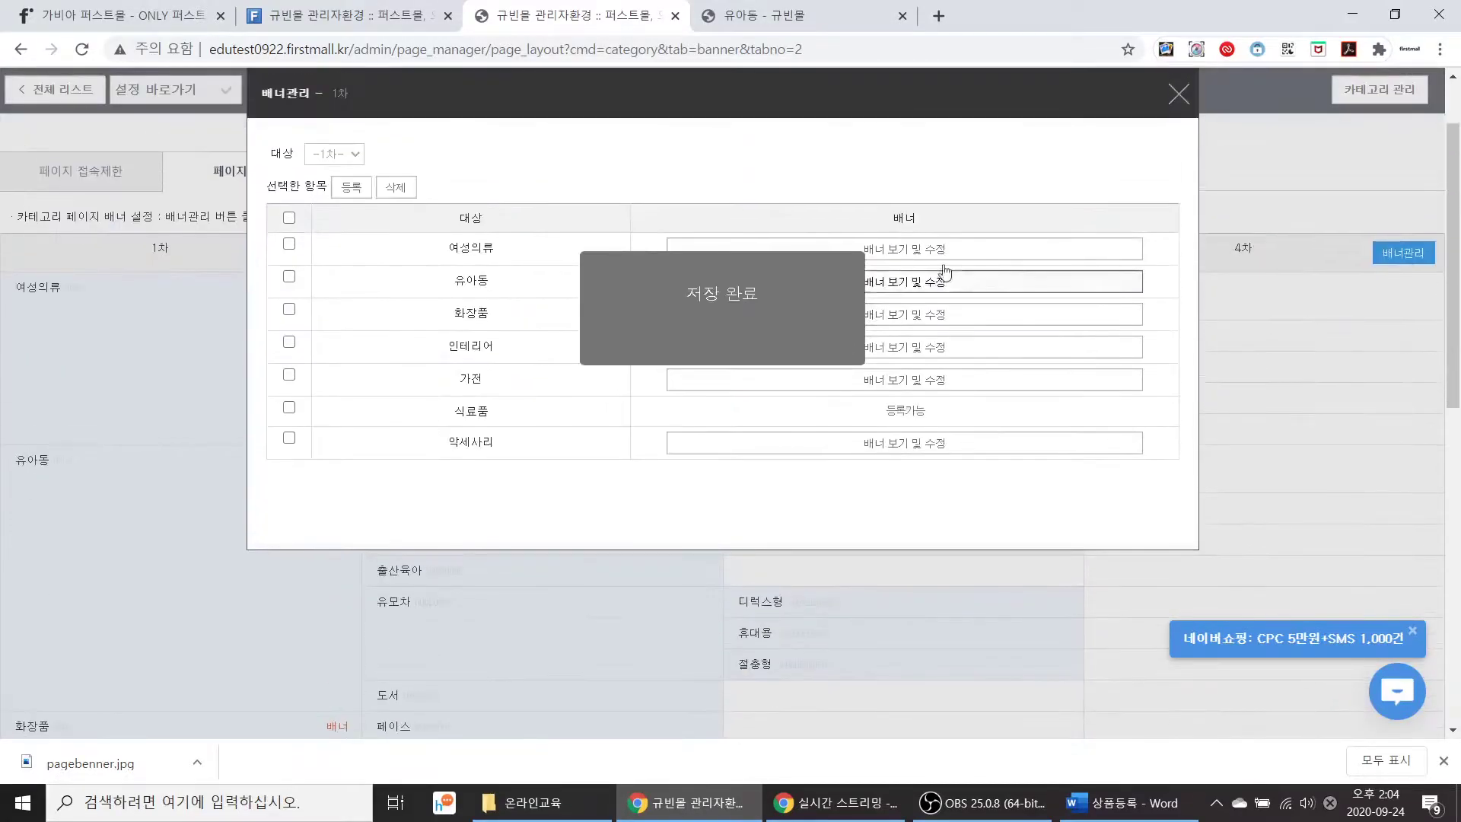
left_click(1178, 95)
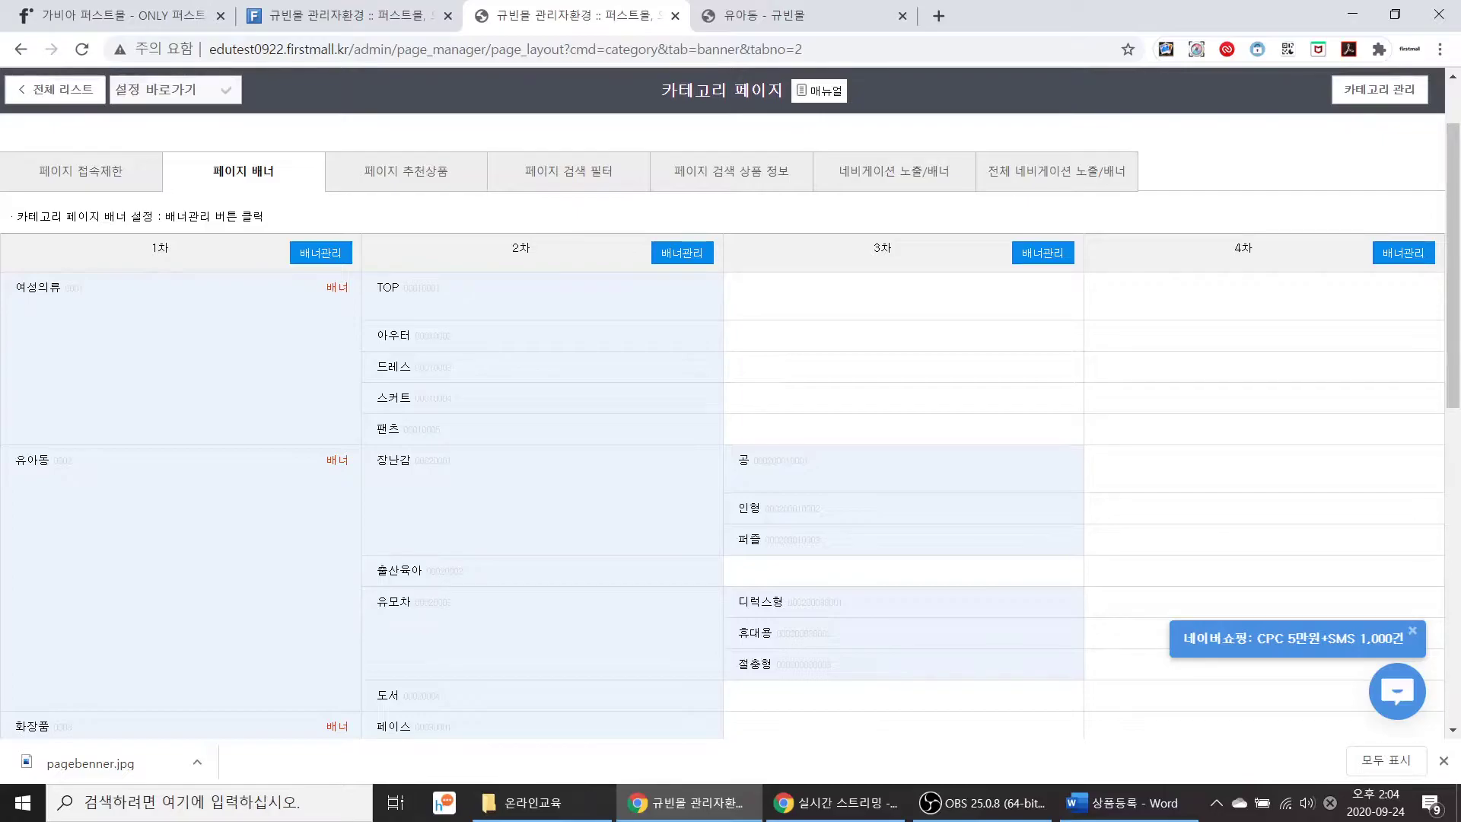
Step: Show the recommended products (페이지 추천상품) settings, and check the storefront's 여성의류 page banner and product list before returning to the settings
left_click(405, 181)
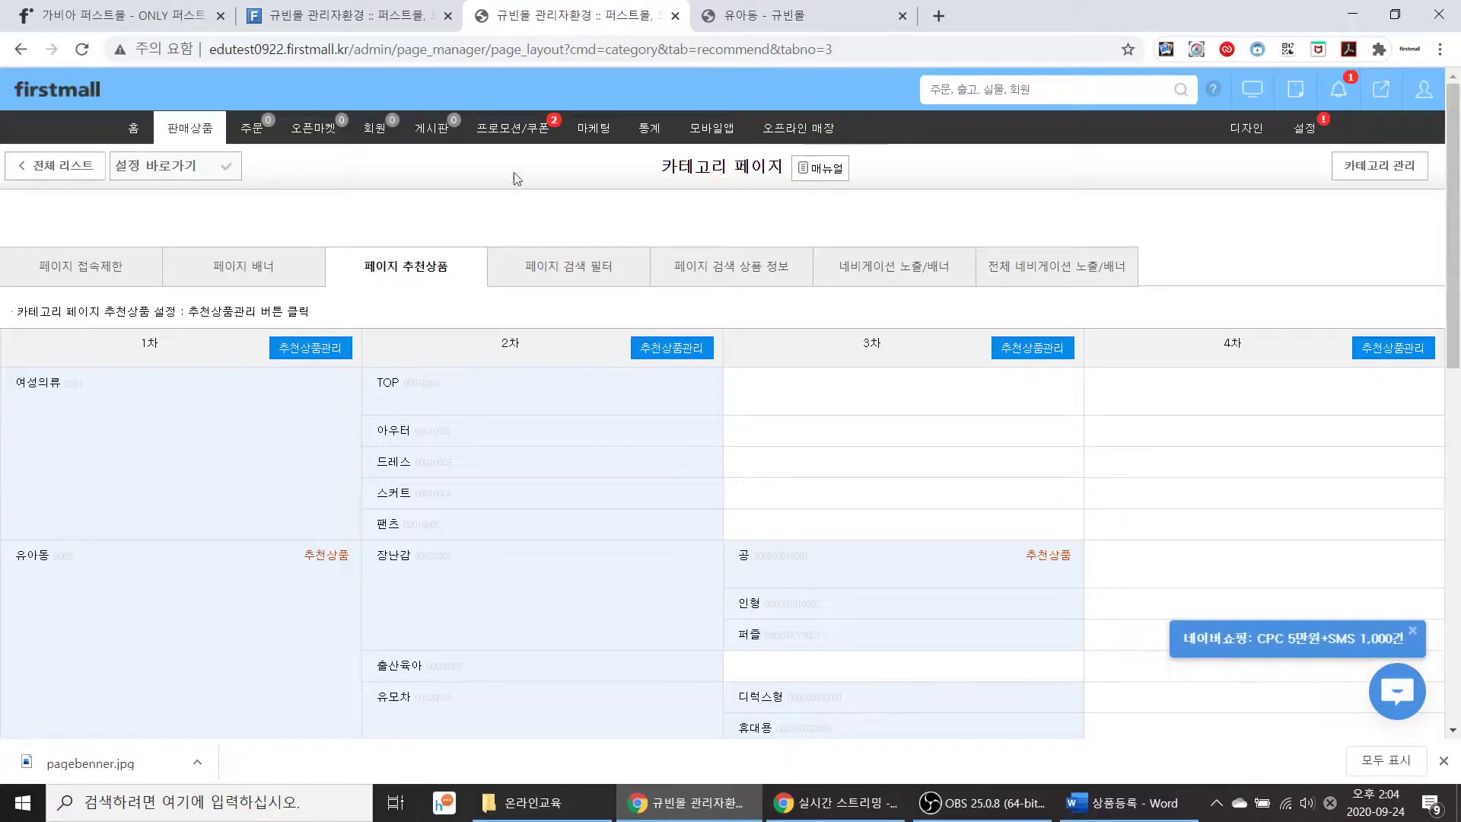
left_click(761, 16)
left_click(232, 179)
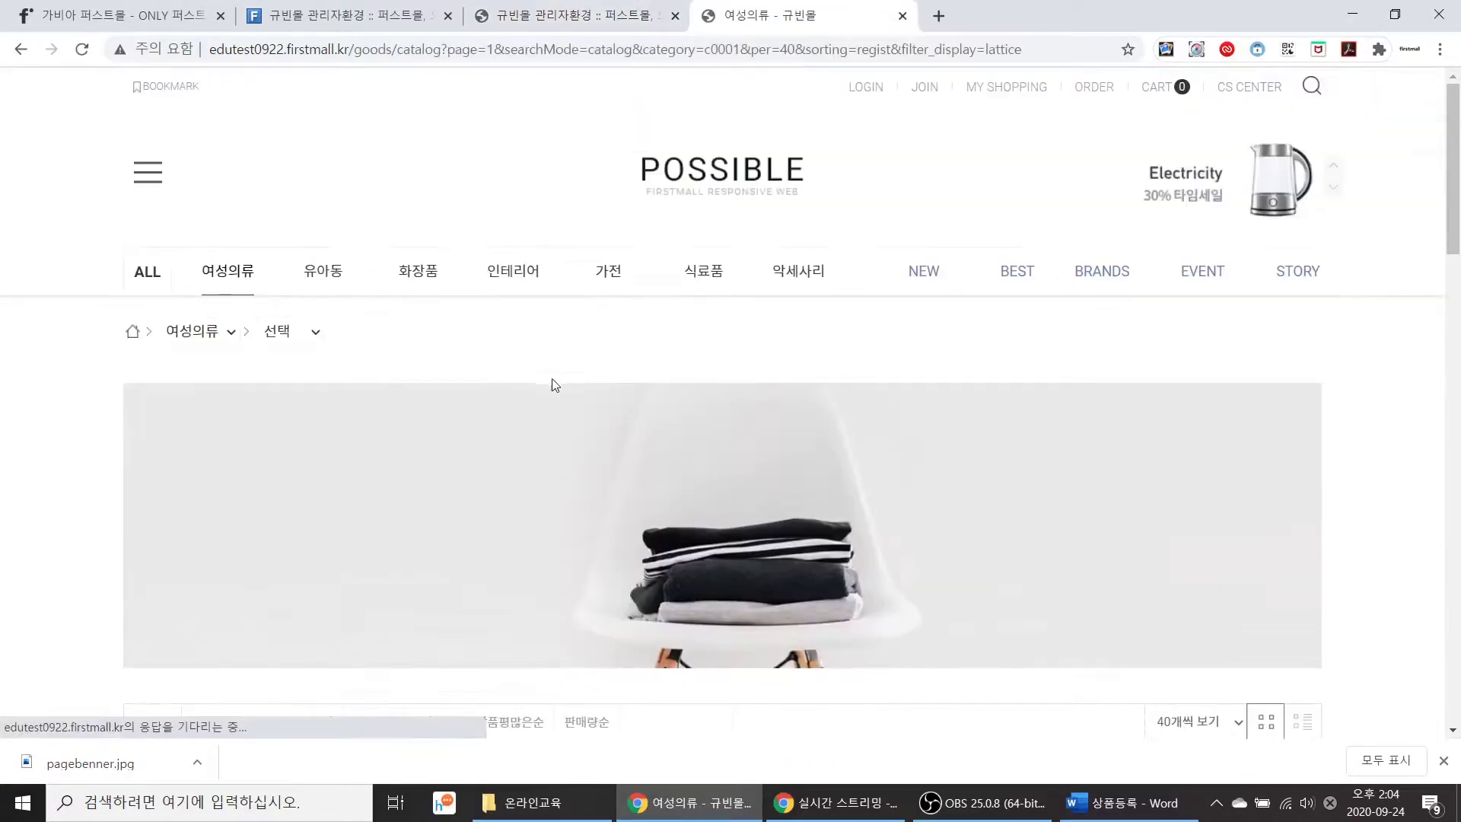
scroll(595, 432, "down", 3)
scroll(595, 432, "up", 1)
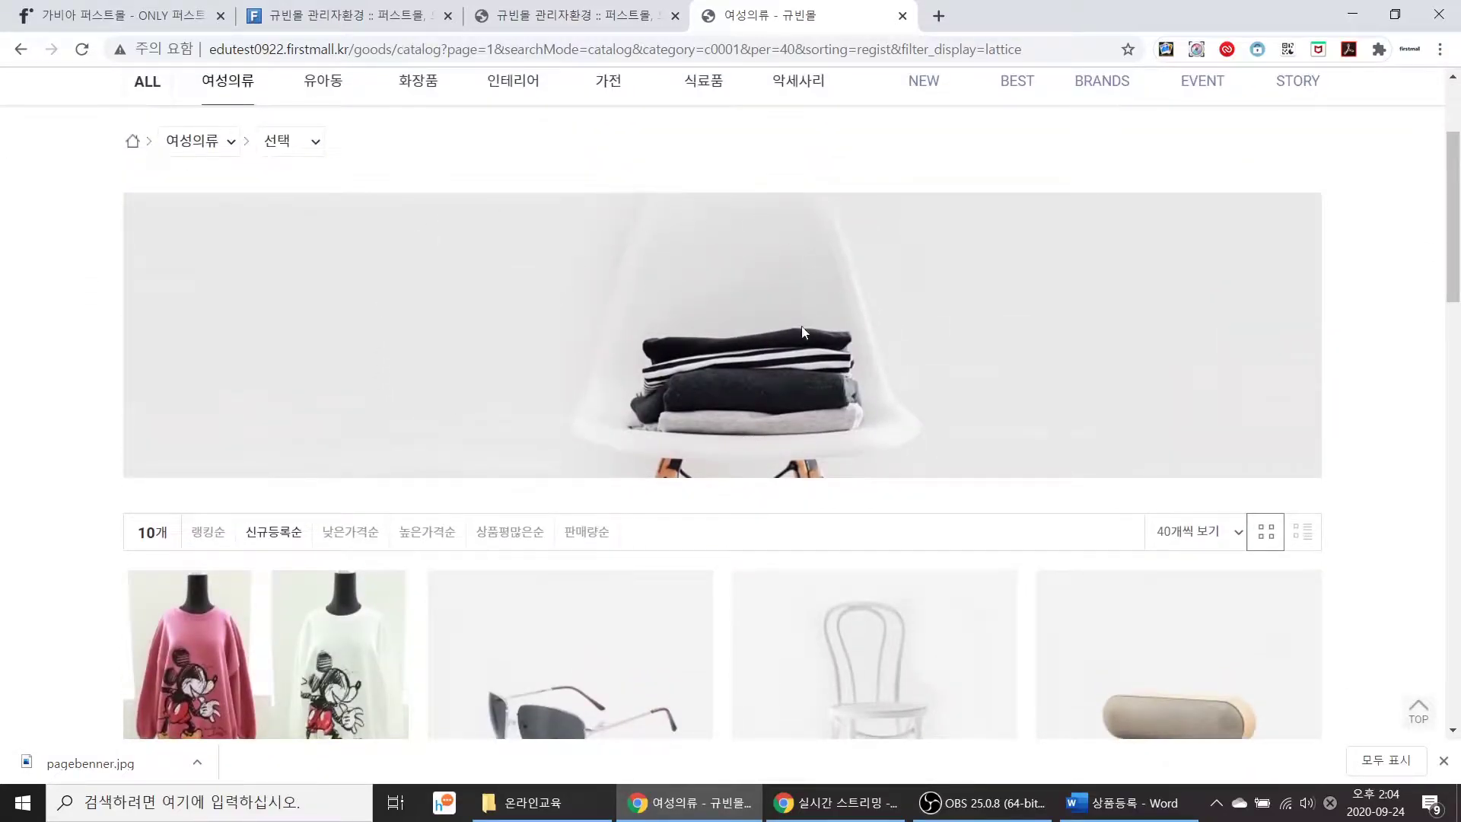
scroll(799, 330, "down", 3)
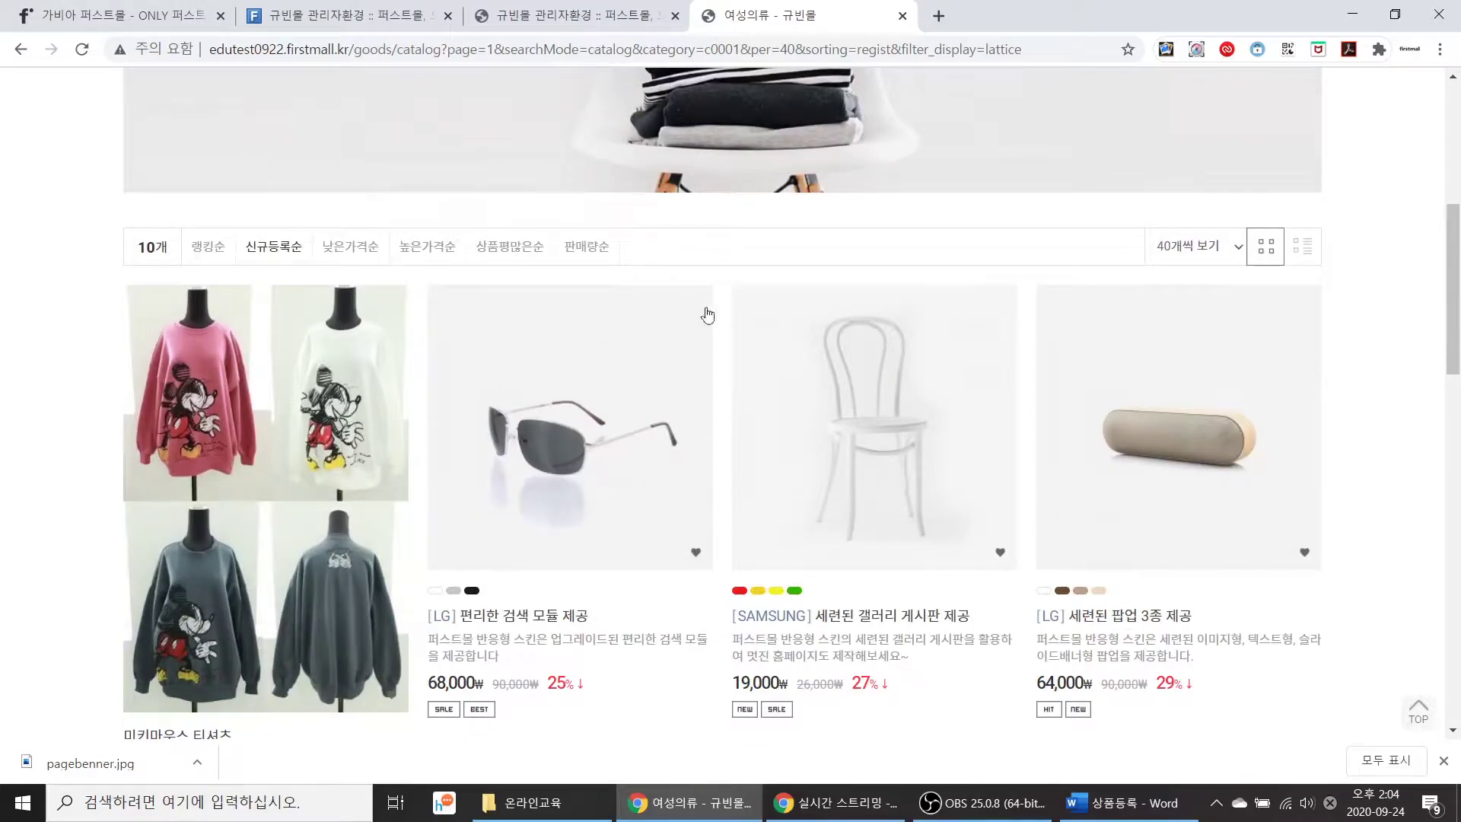
scroll(761, 456, "up", 2)
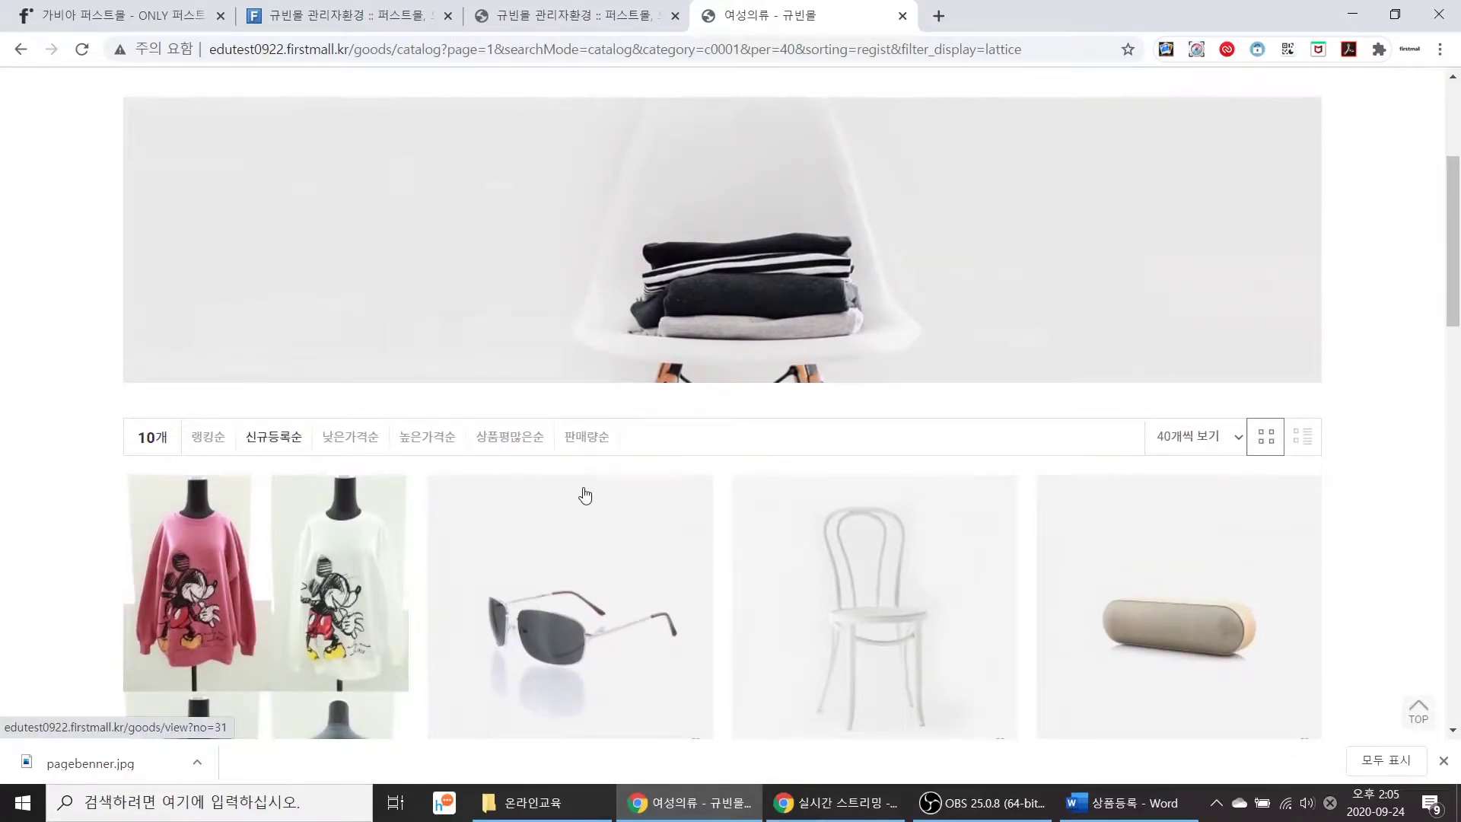
left_click(559, 16)
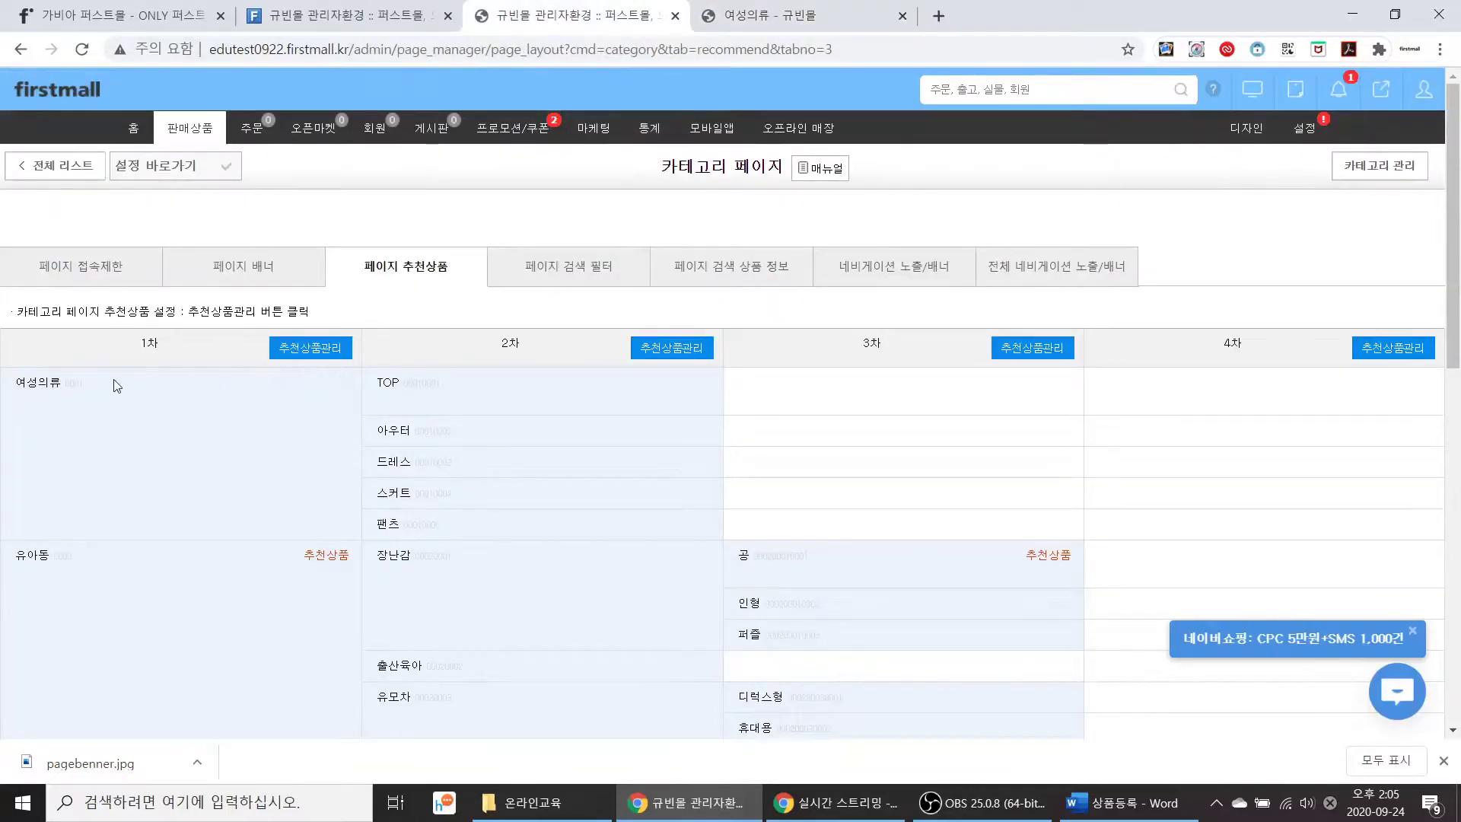
Step: Open the recommended-product display settings for the first-level 여성의류 category
left_click(277, 356)
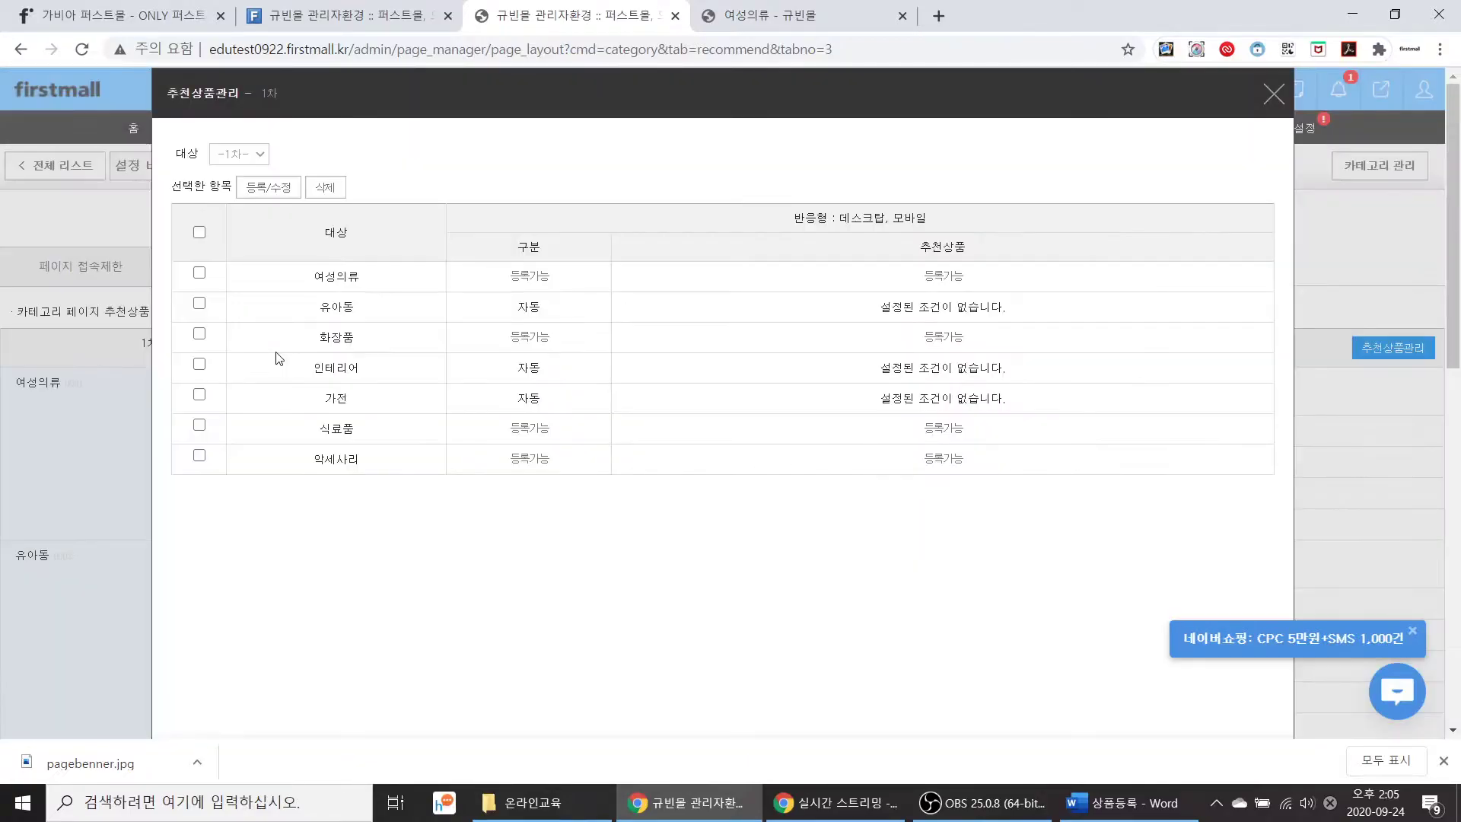
left_click(199, 274)
left_click(265, 196)
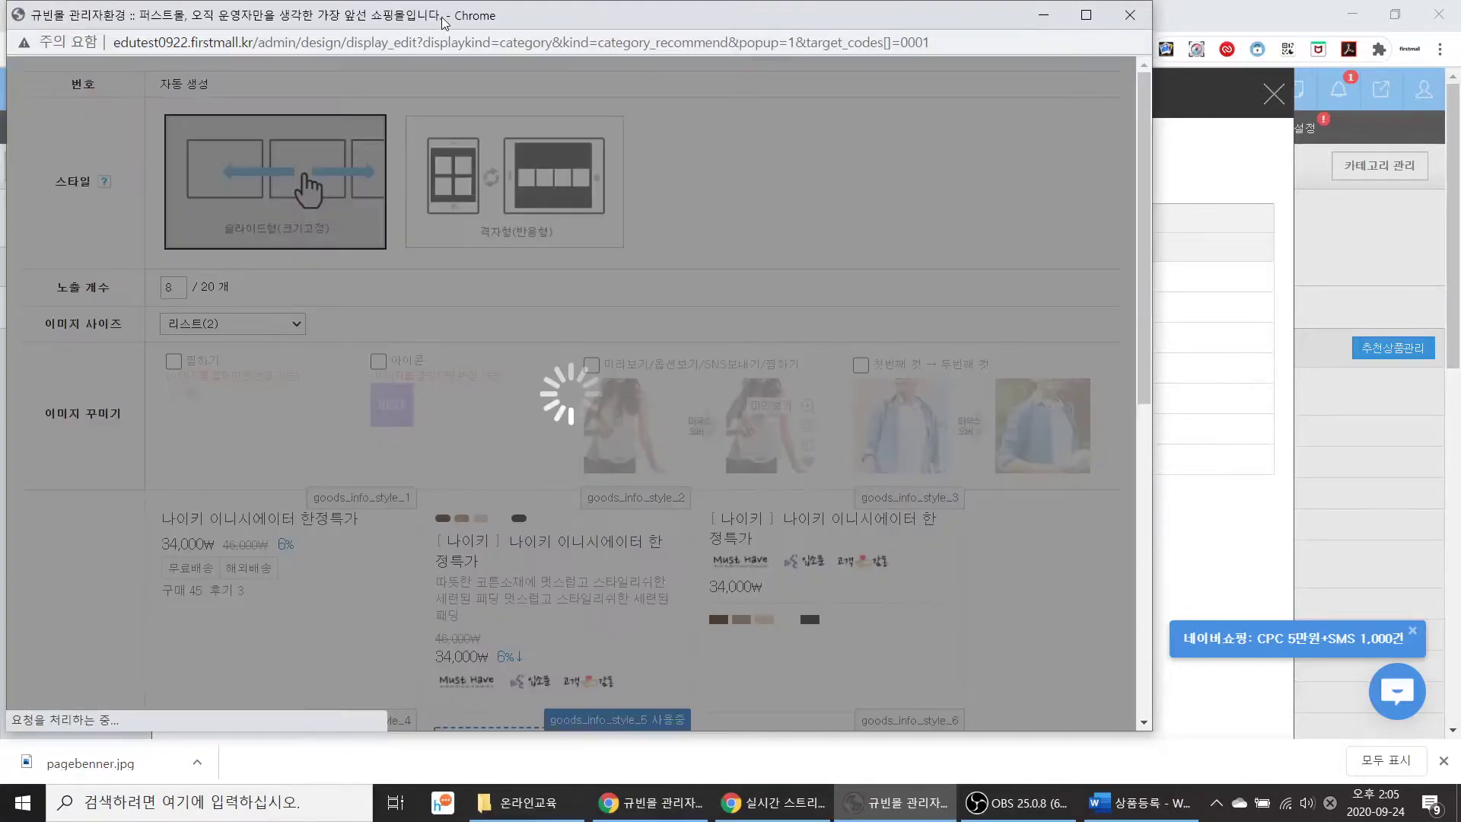
left_click_drag(442, 21, 474, 40)
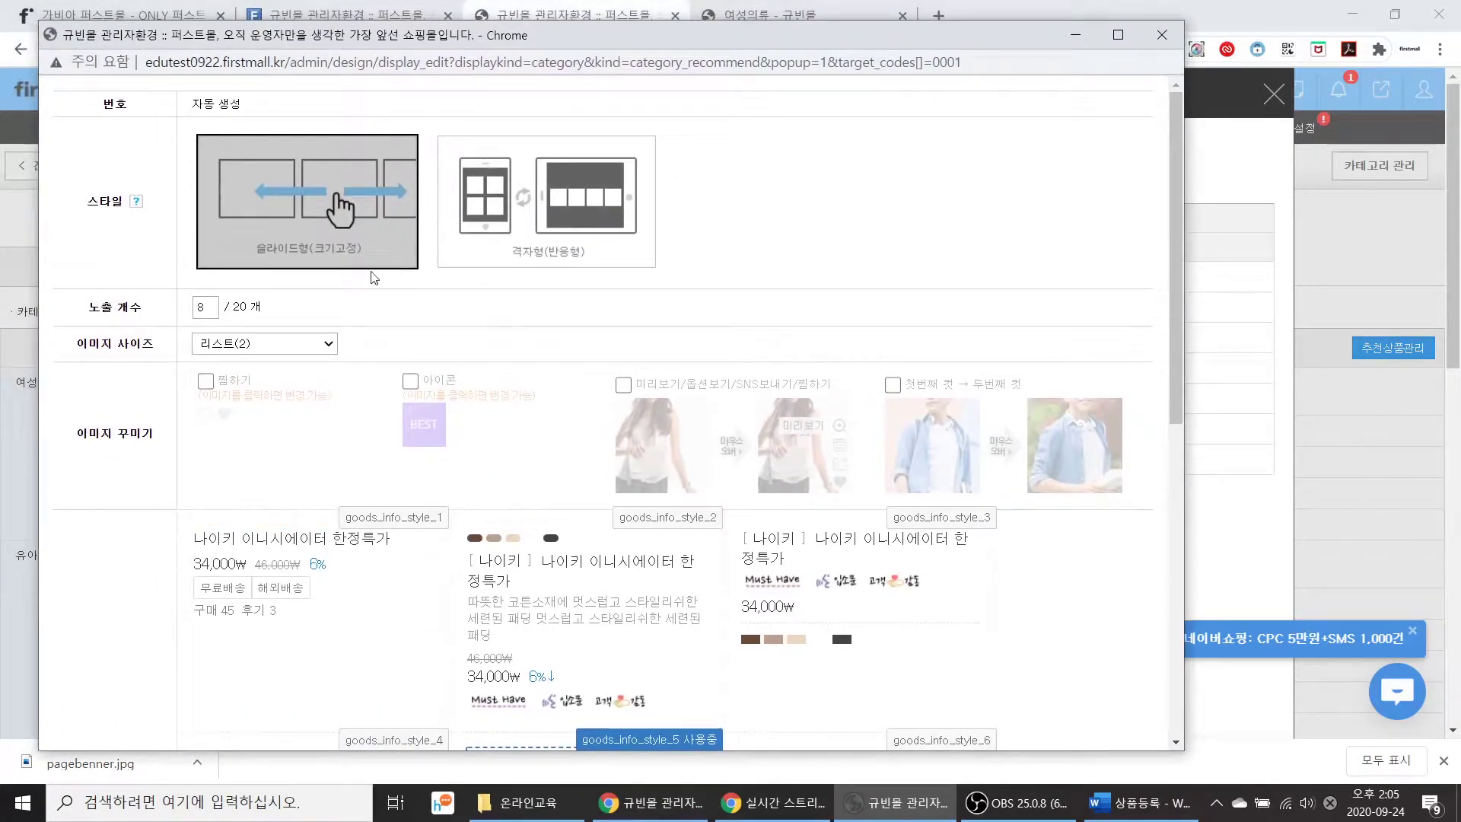
Step: Enable the icon (아이콘) decoration for the recommended product images and change it to the HIT icon
scroll(374, 277, "down", 1)
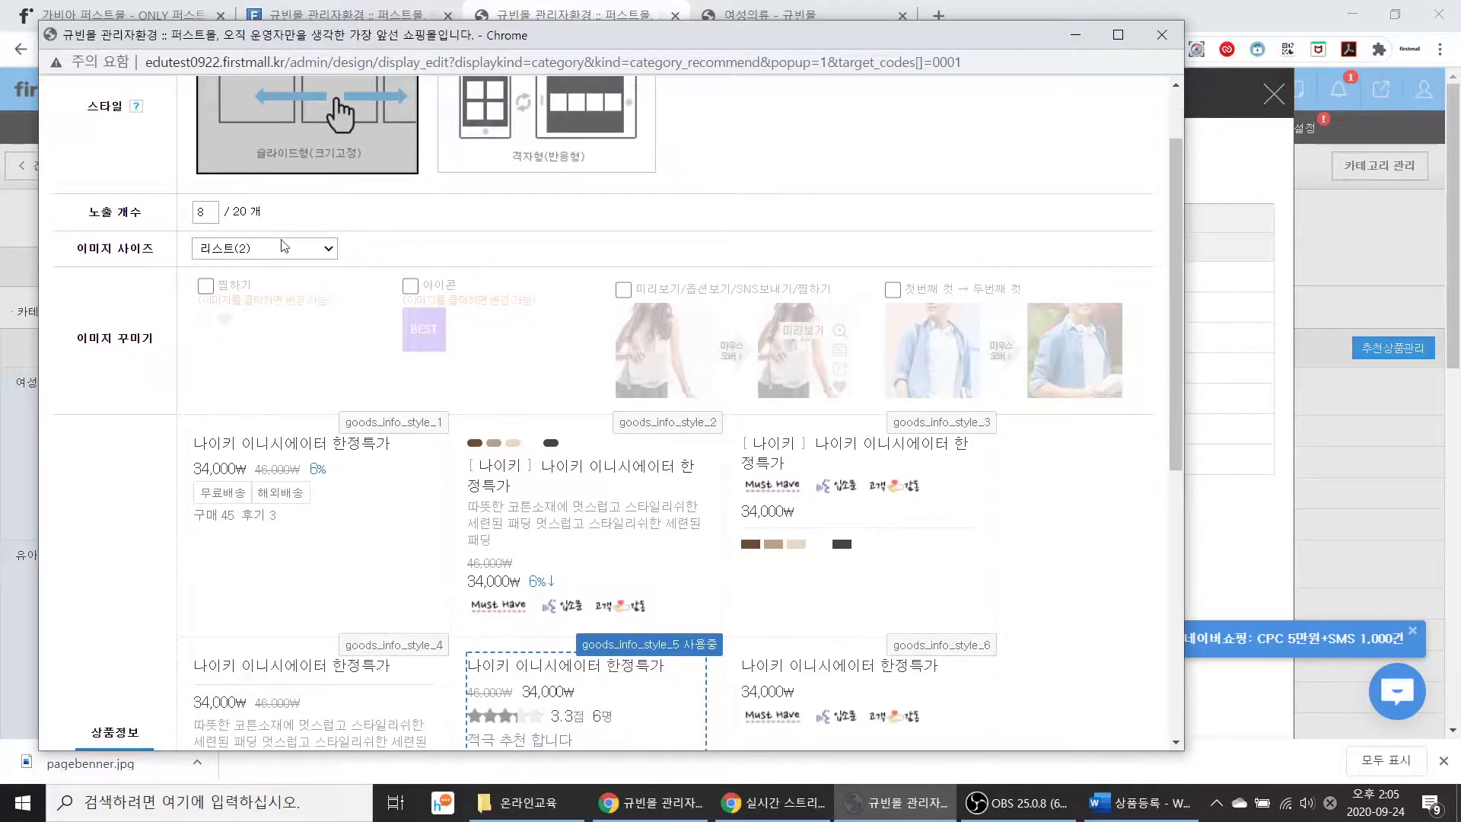
scroll(326, 295, "down", 1)
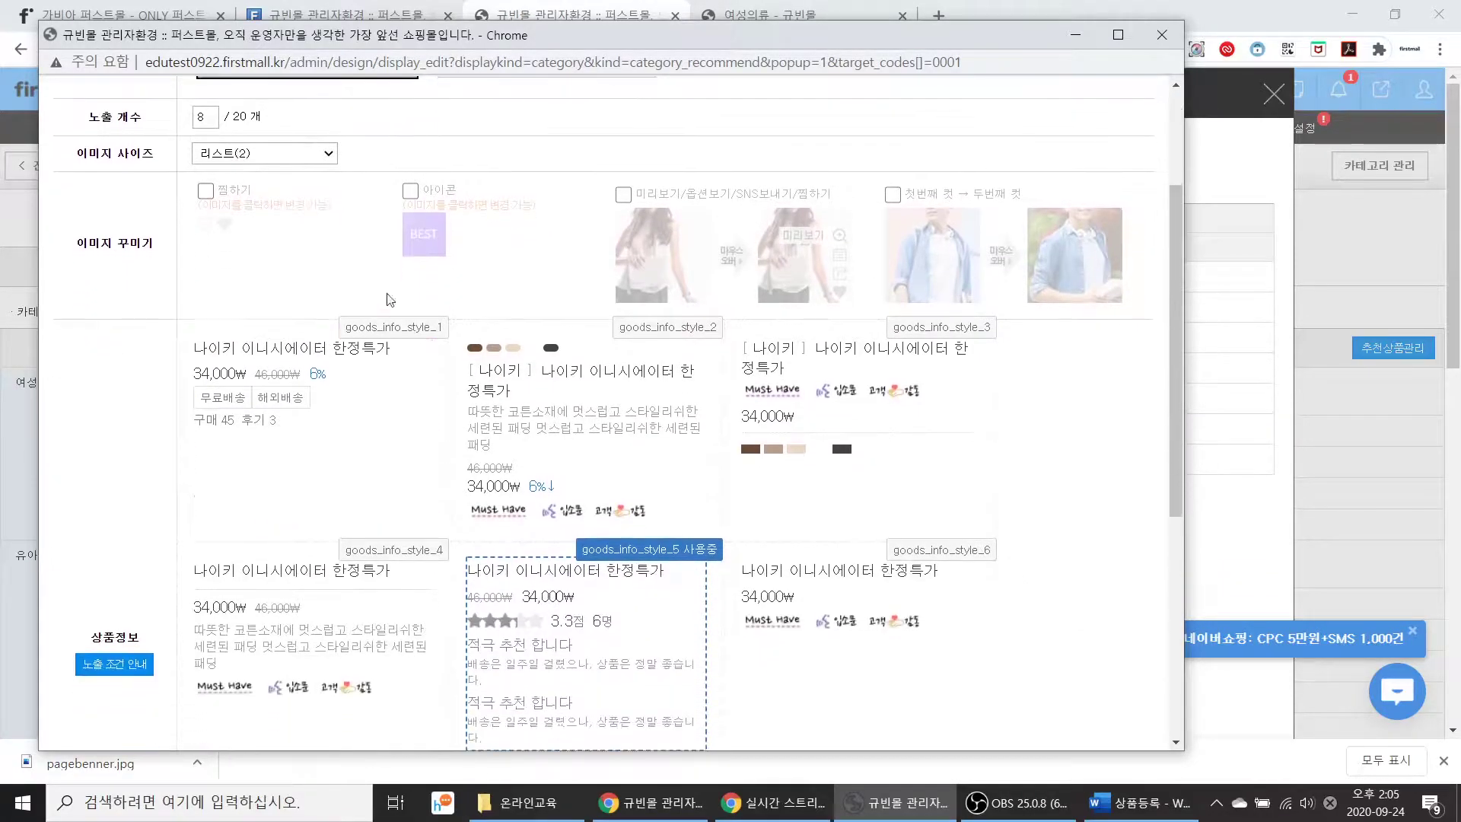
left_click(411, 191)
left_click(427, 241)
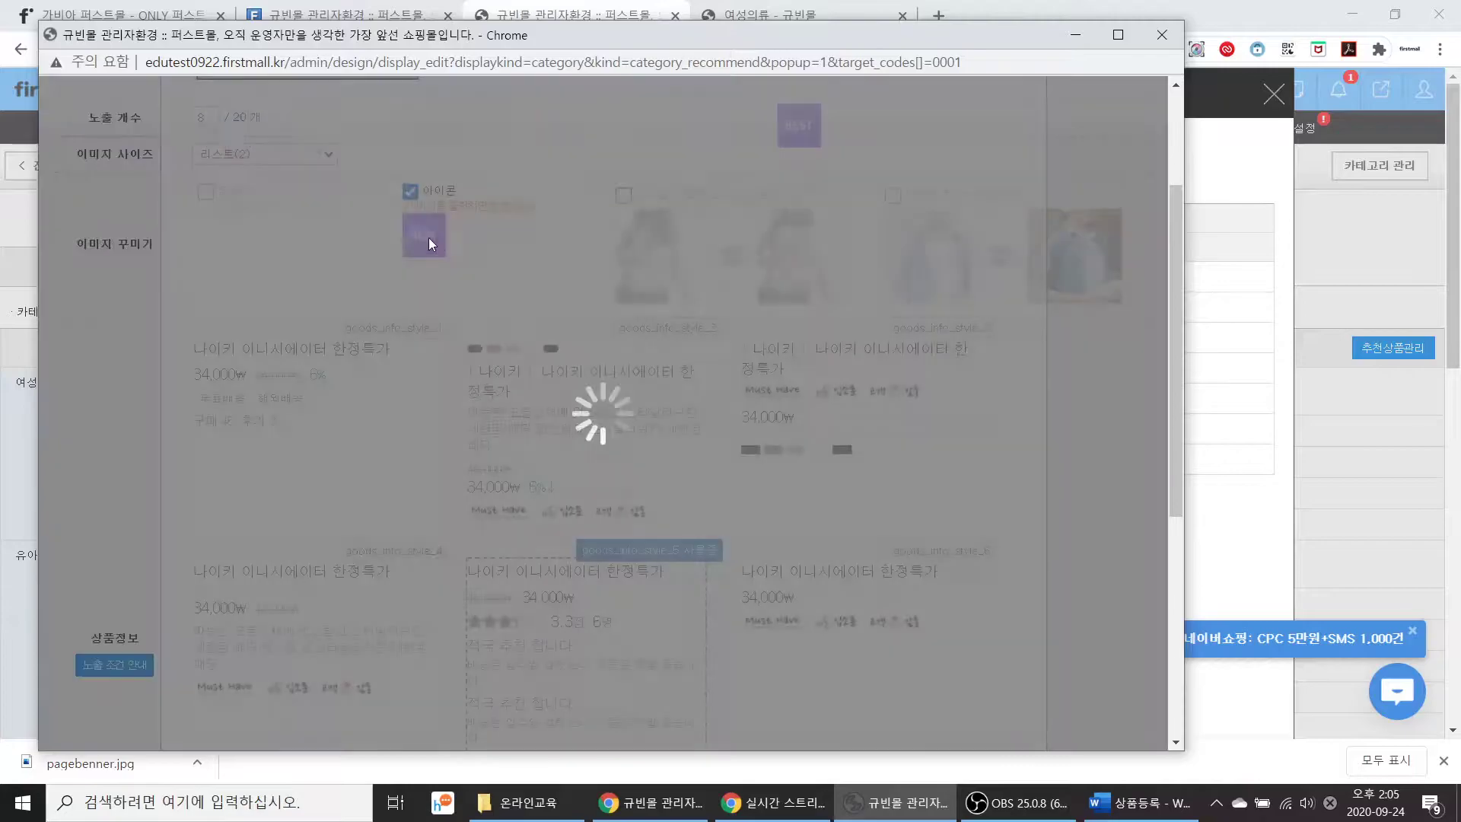
left_click(700, 247)
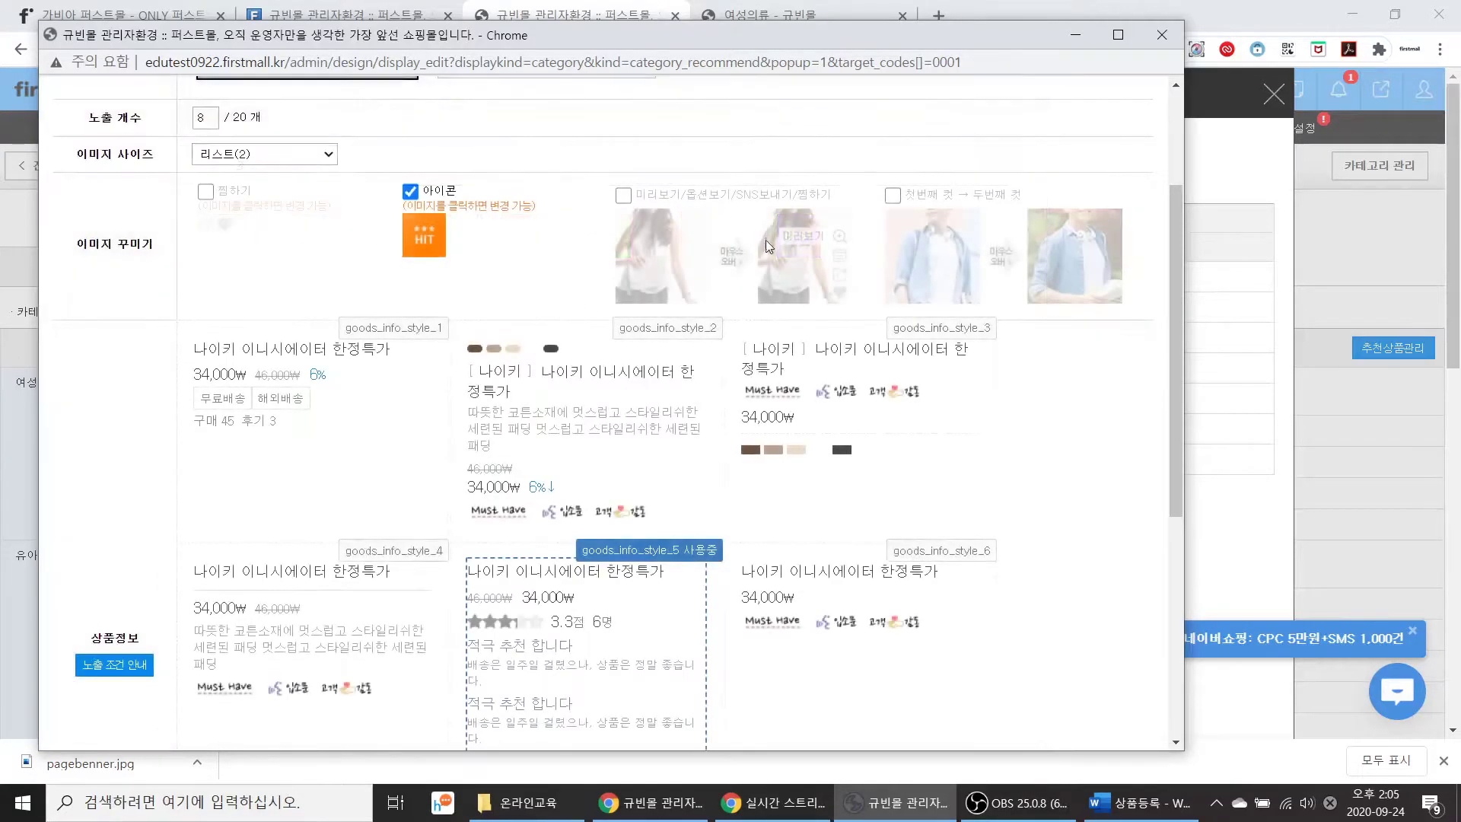
Step: Set the recommended product selection method to 직접 선정 and open the product search
scroll(346, 426, "down", 3)
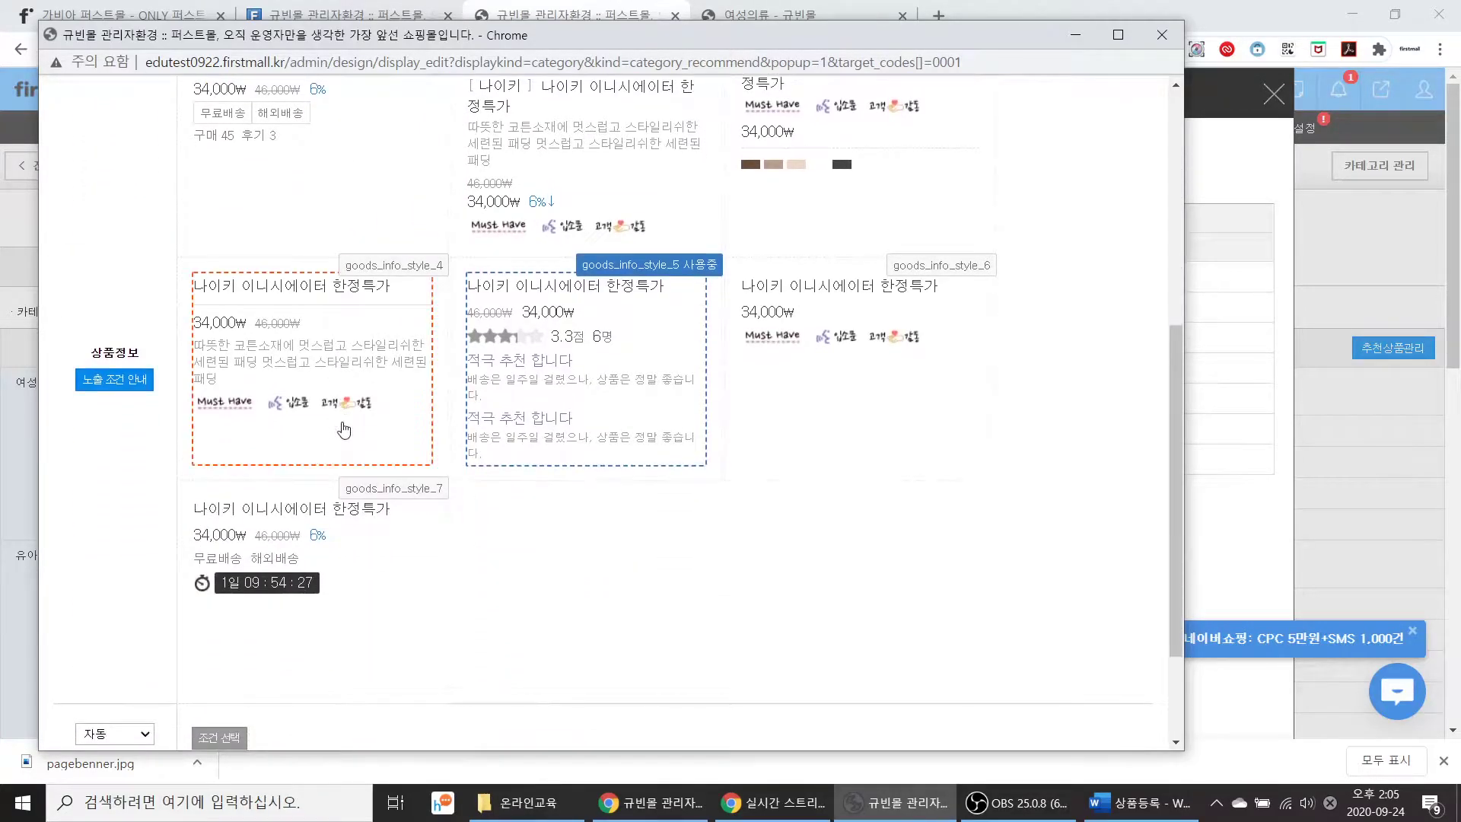
scroll(344, 430, "down", 2)
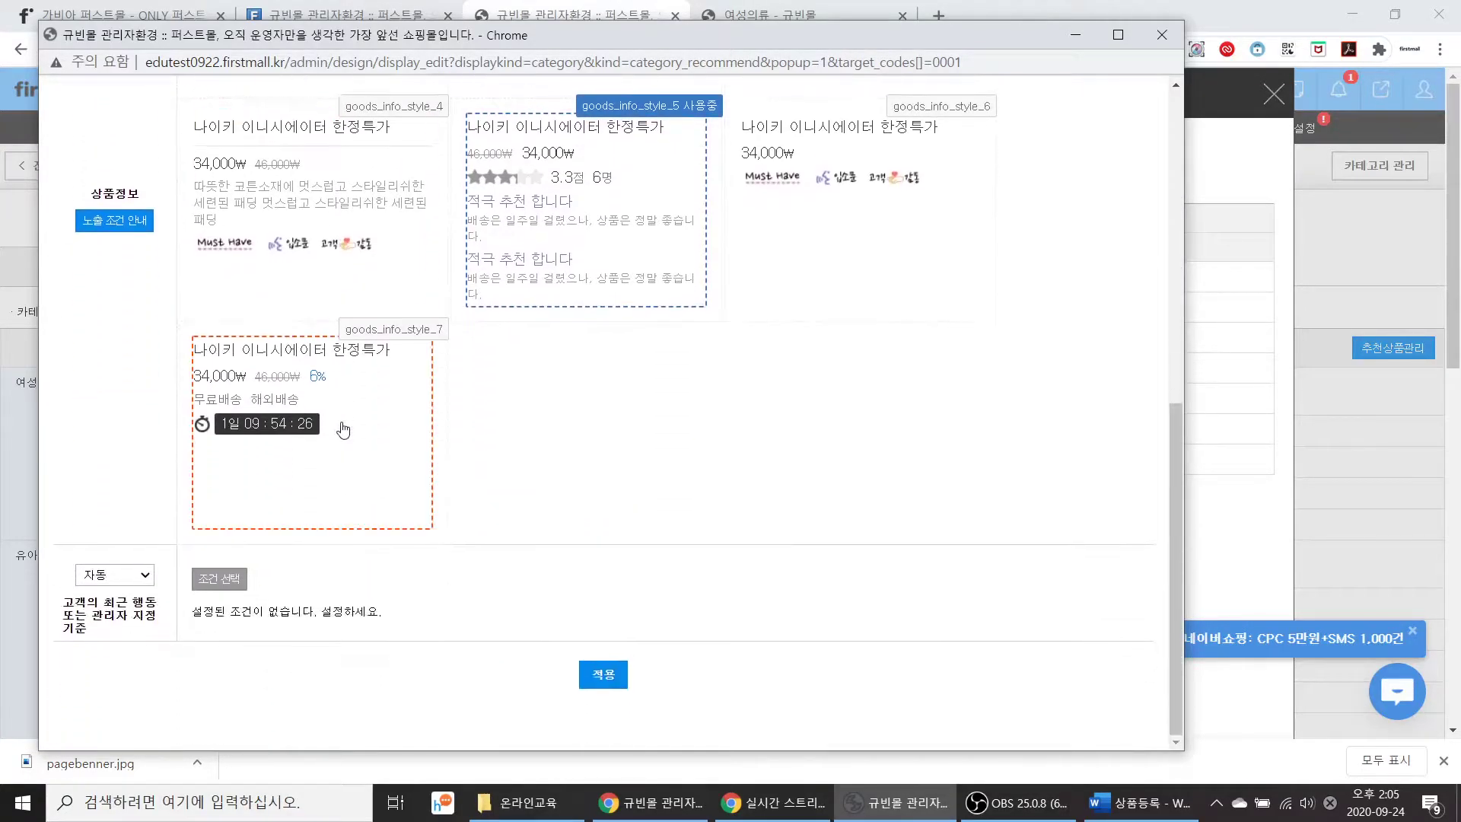
left_click(145, 586)
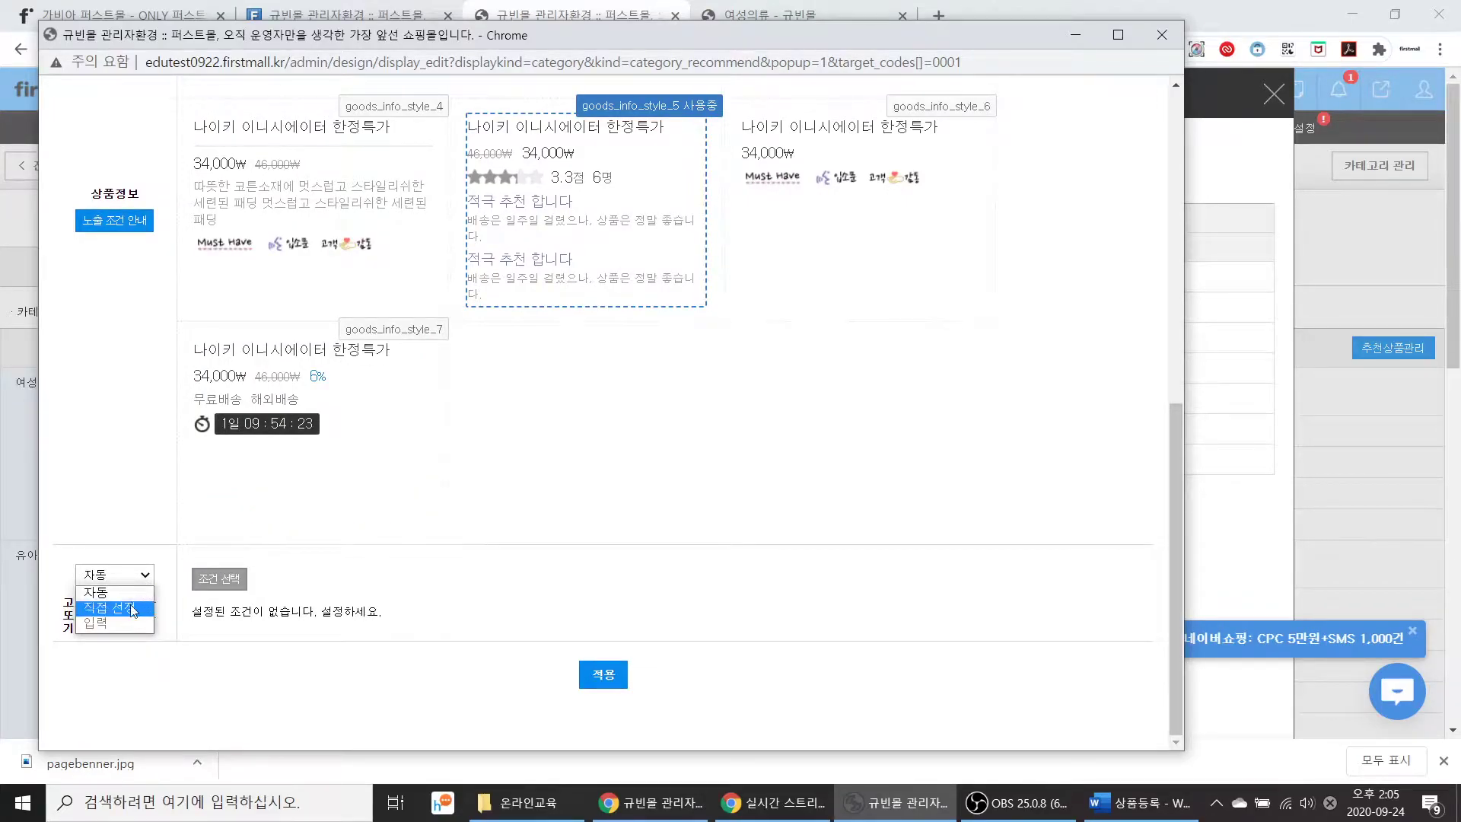
left_click(134, 607)
left_click(216, 593)
Step: Select 미키마우스 티셔츠, 반응형 패키지 상품, 편리한 검색 모듈 제공 and 세련된 갤러리 게시판 제공 as recommended products and close the product search
scroll(513, 440, "down", 5)
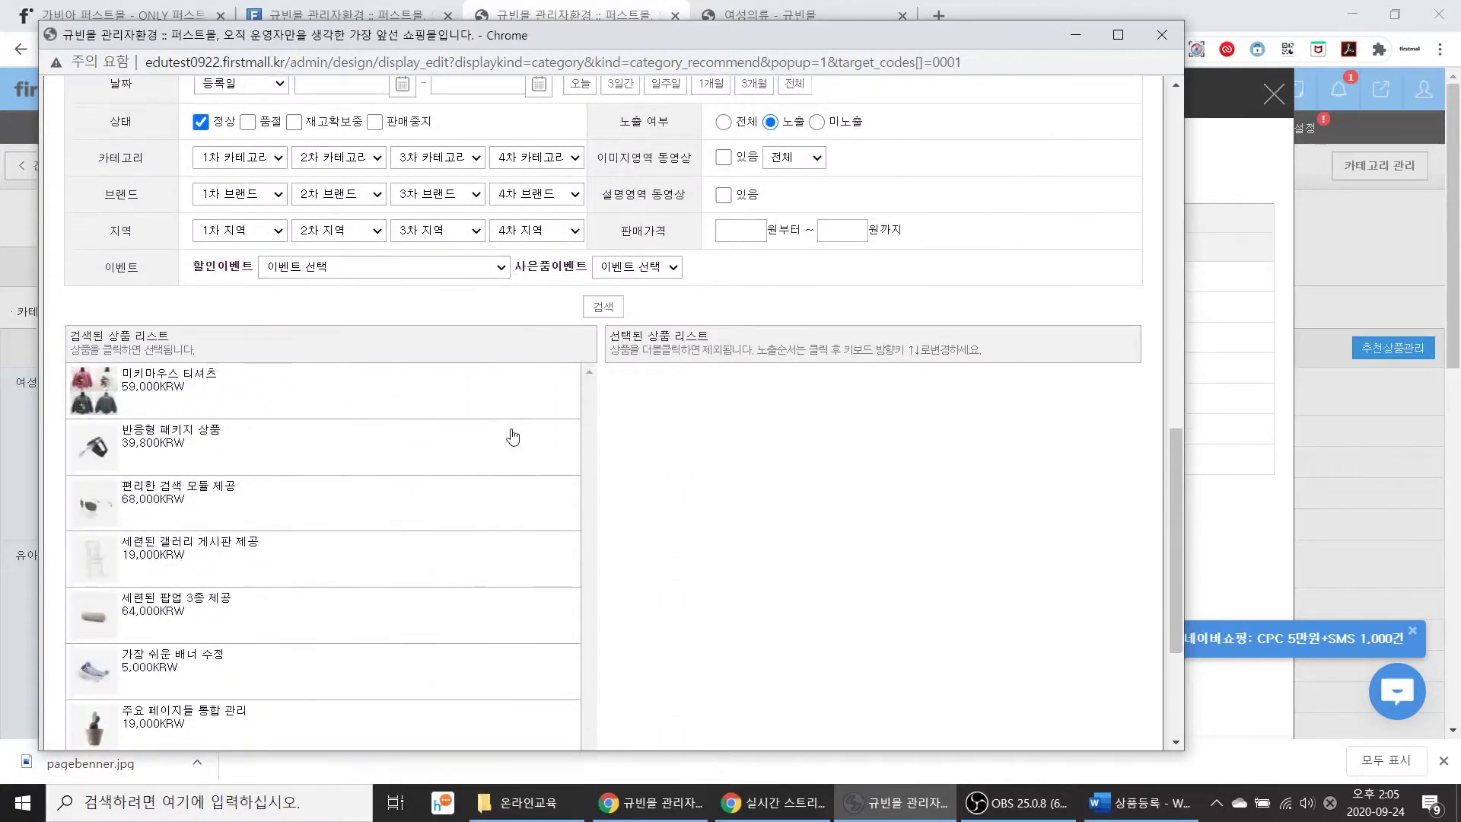
scroll(472, 297, "down", 2)
left_click(344, 300)
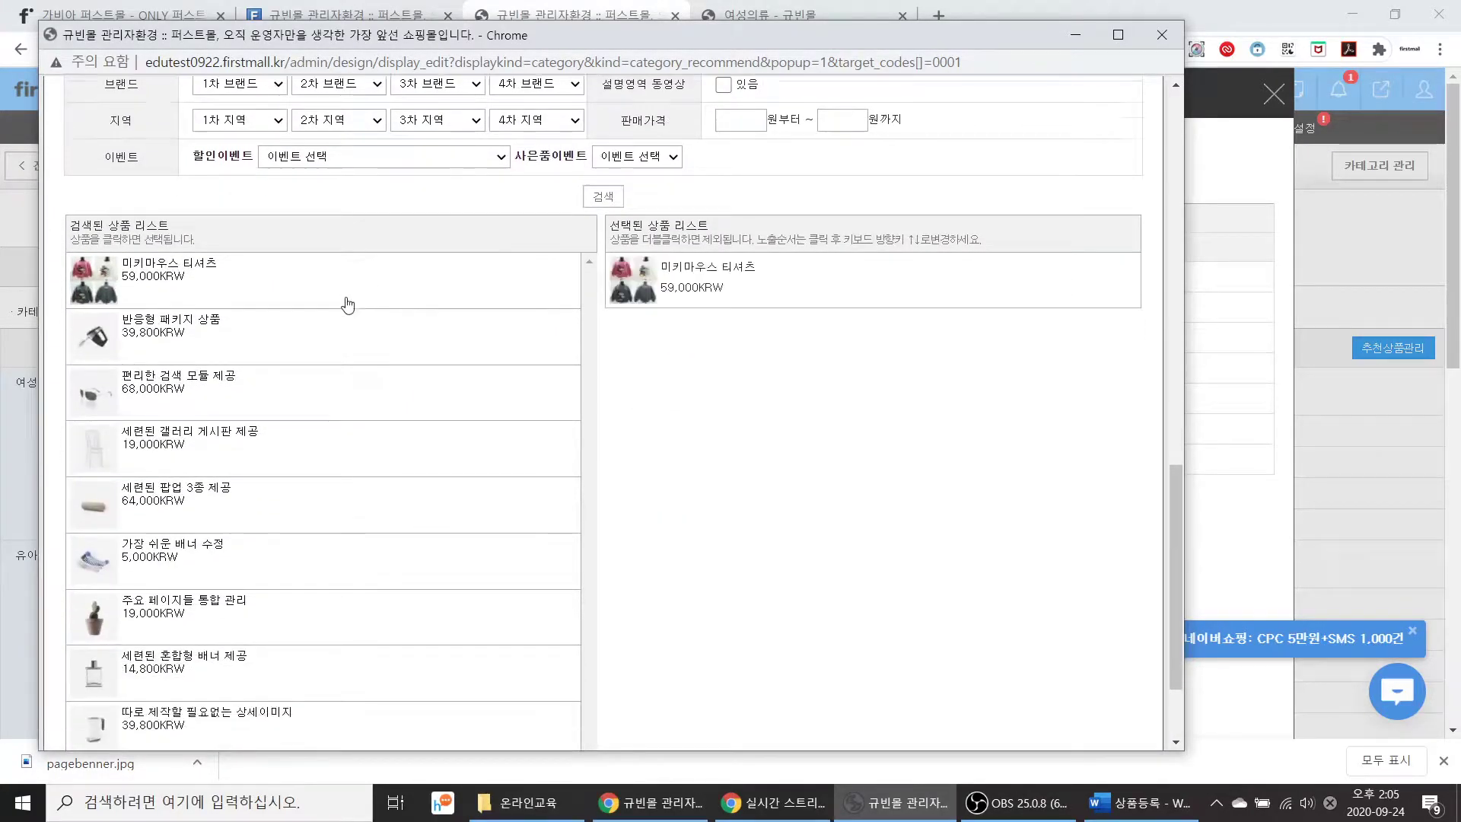
left_click(347, 346)
left_click(346, 403)
left_click(344, 449)
scroll(919, 378, "up", 5)
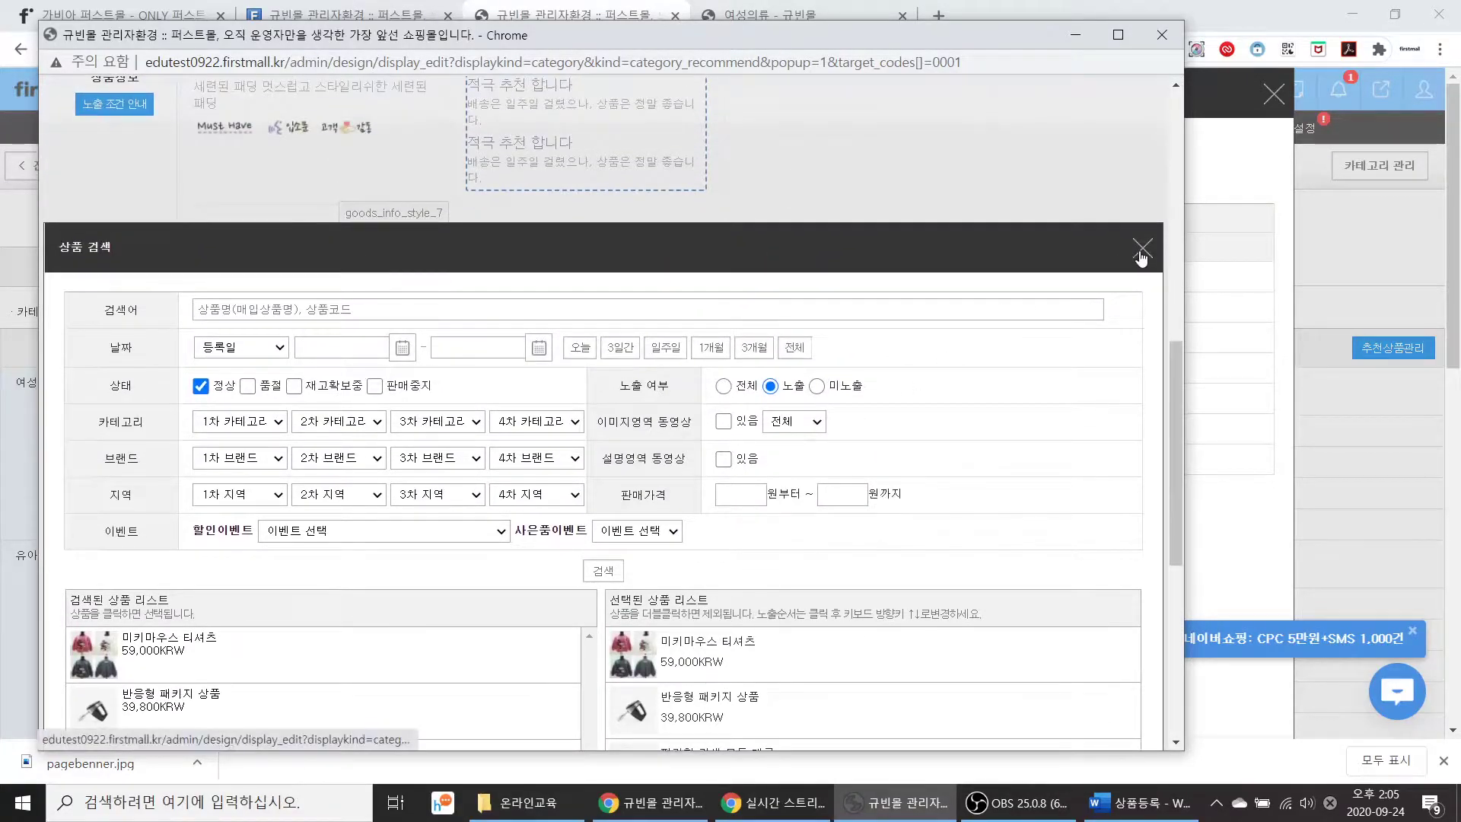
left_click(1141, 253)
Step: Apply the 여성의류 recommended product display, acknowledge the notice and close the recommended product management
left_click(601, 676)
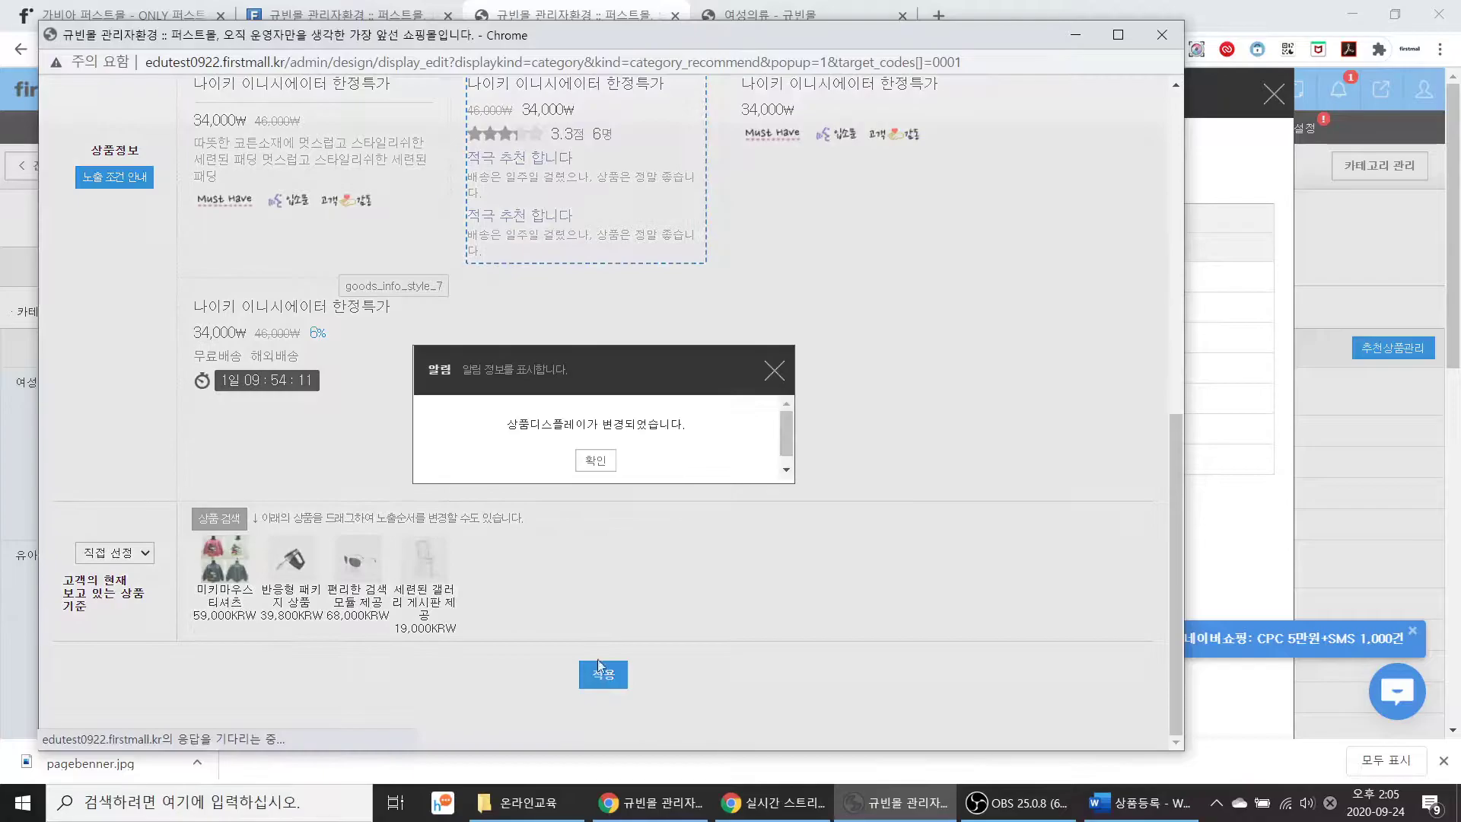
left_click(598, 463)
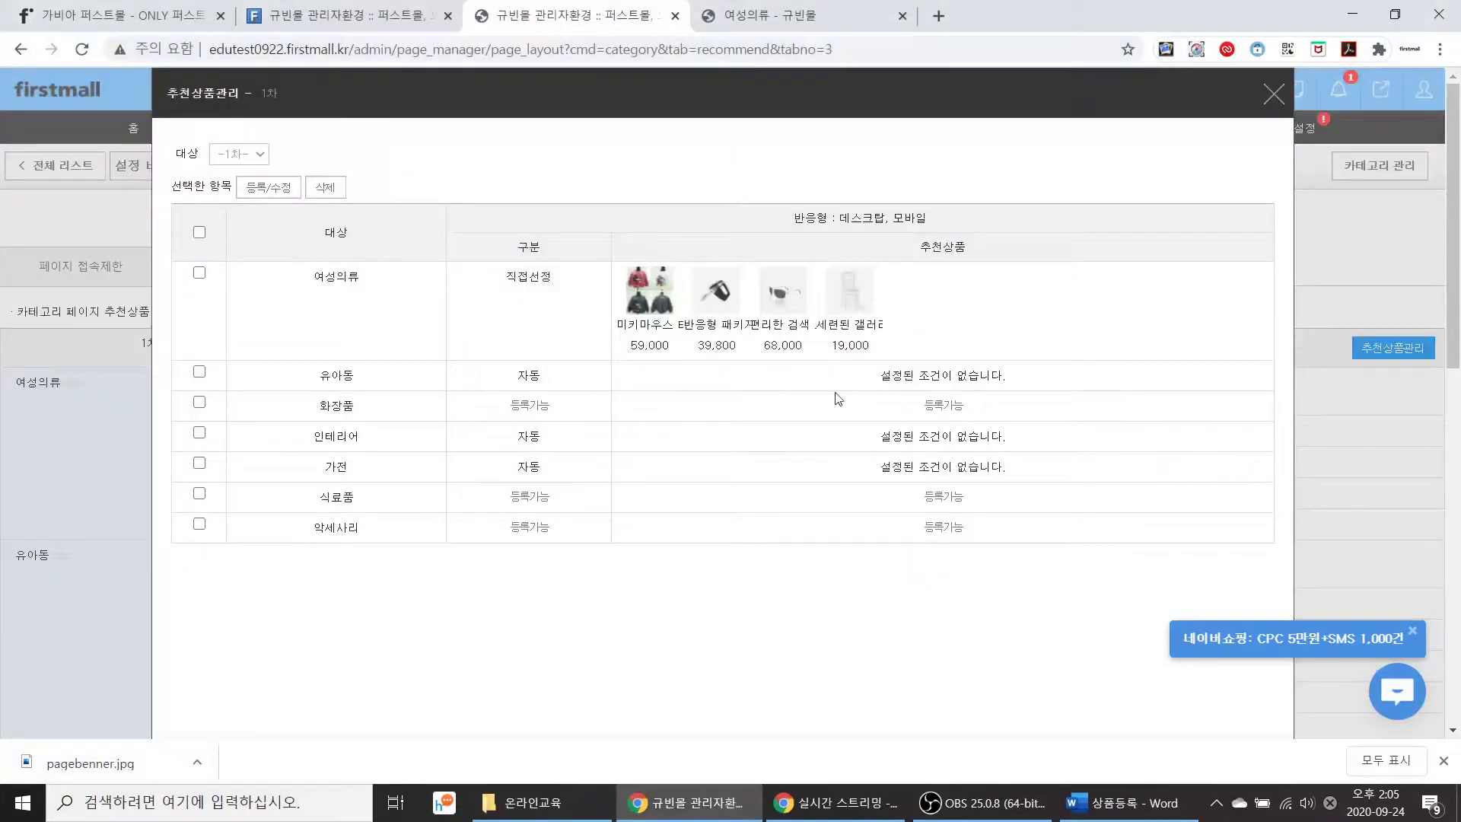
scroll(841, 487, "down", 2)
scroll(812, 512, "up", 2)
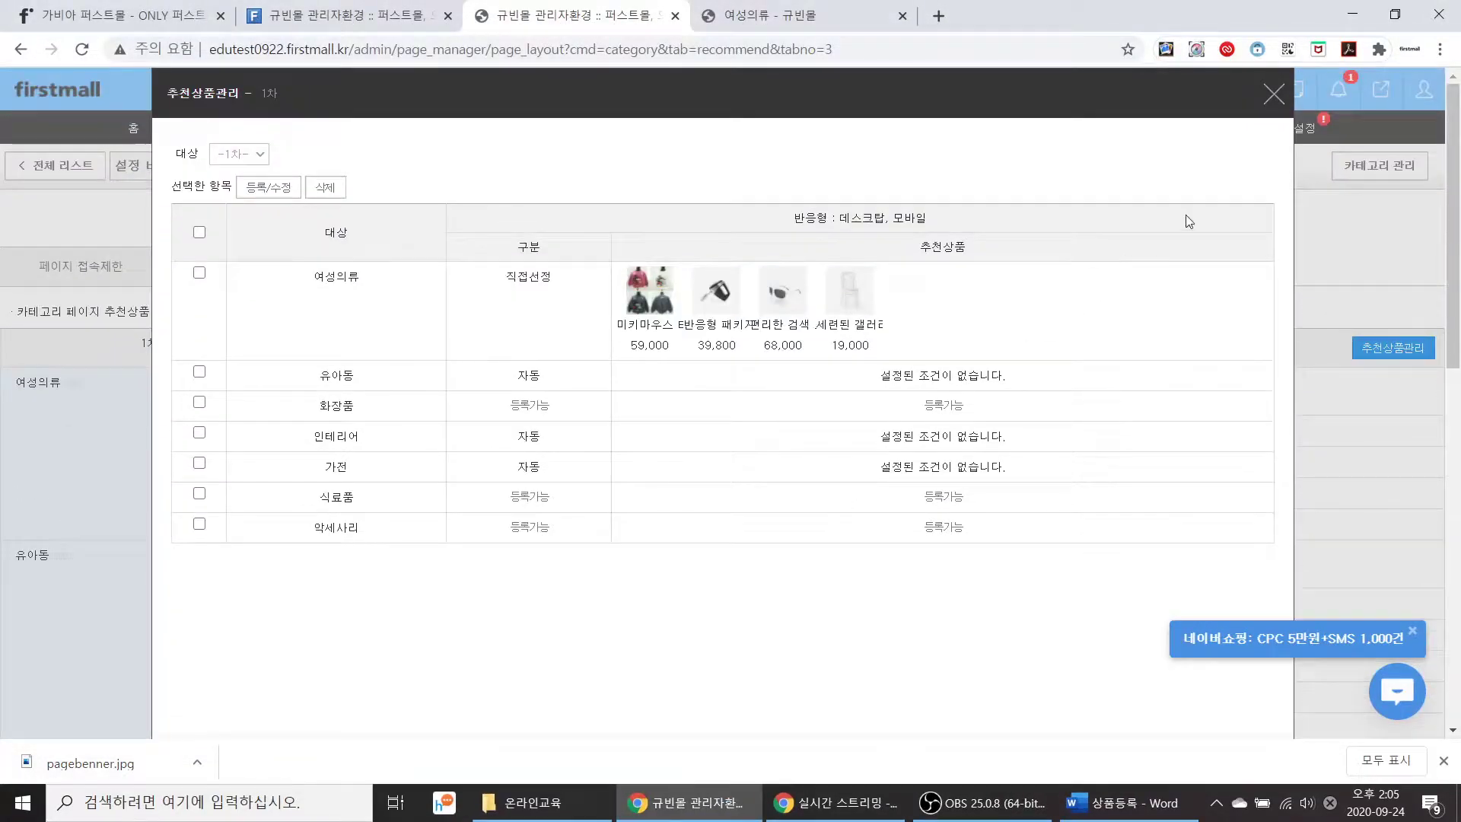
left_click(1274, 94)
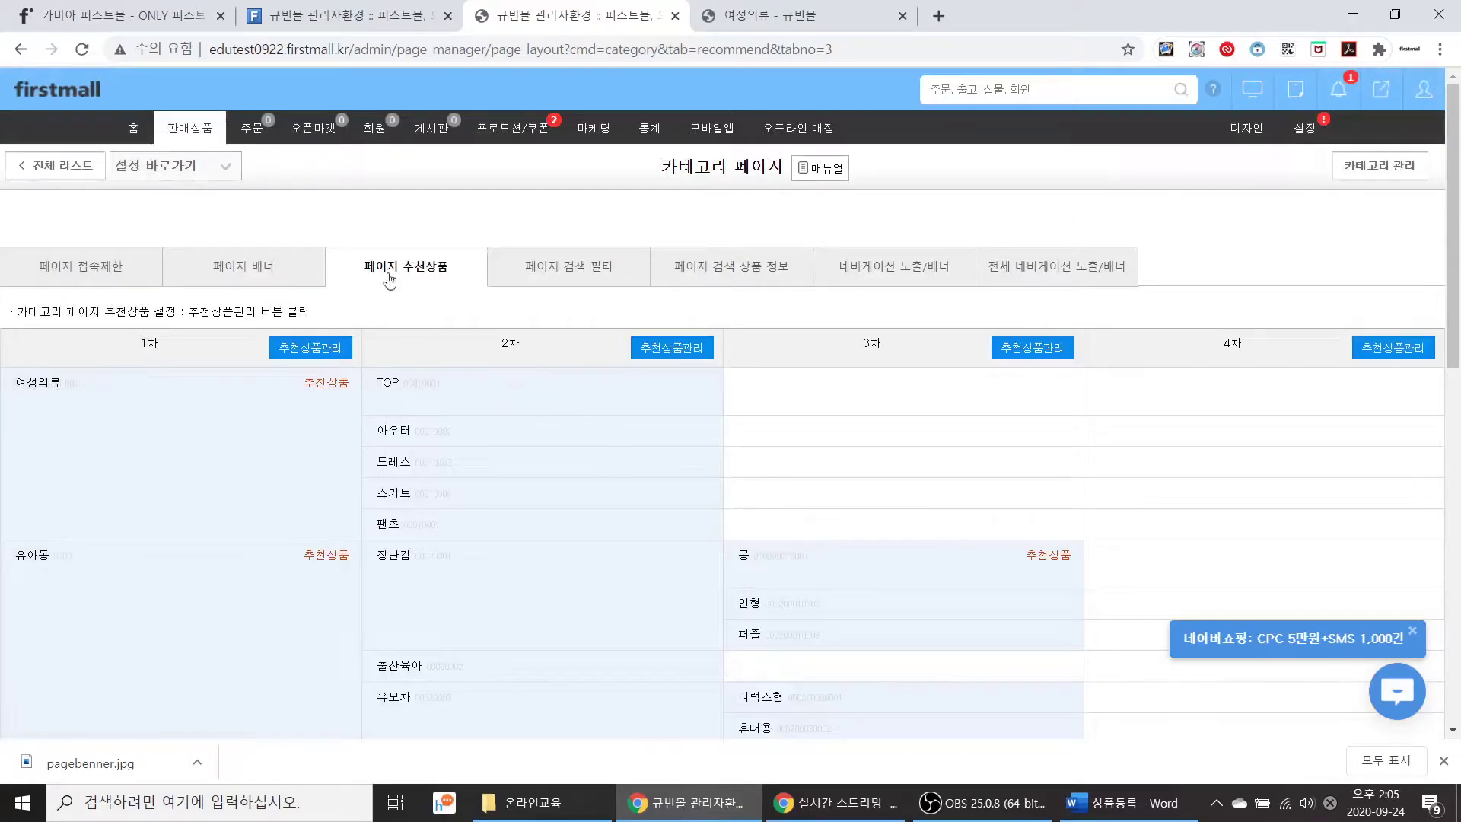
Step: Reload the 여성의류 storefront page and examine its recommended products section and product list
left_click(750, 22)
scroll(467, 399, "up", 1)
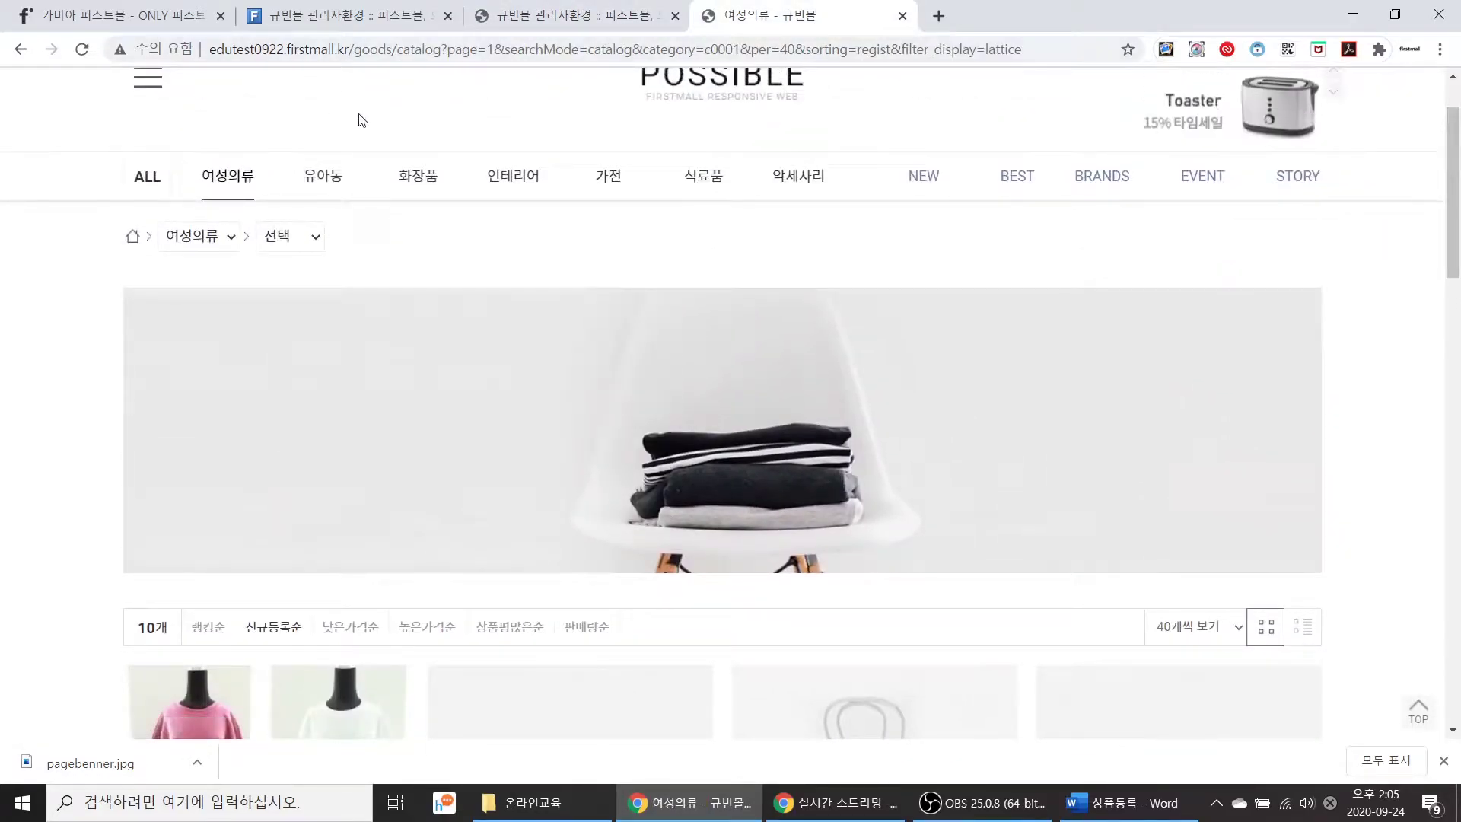
key("F5")
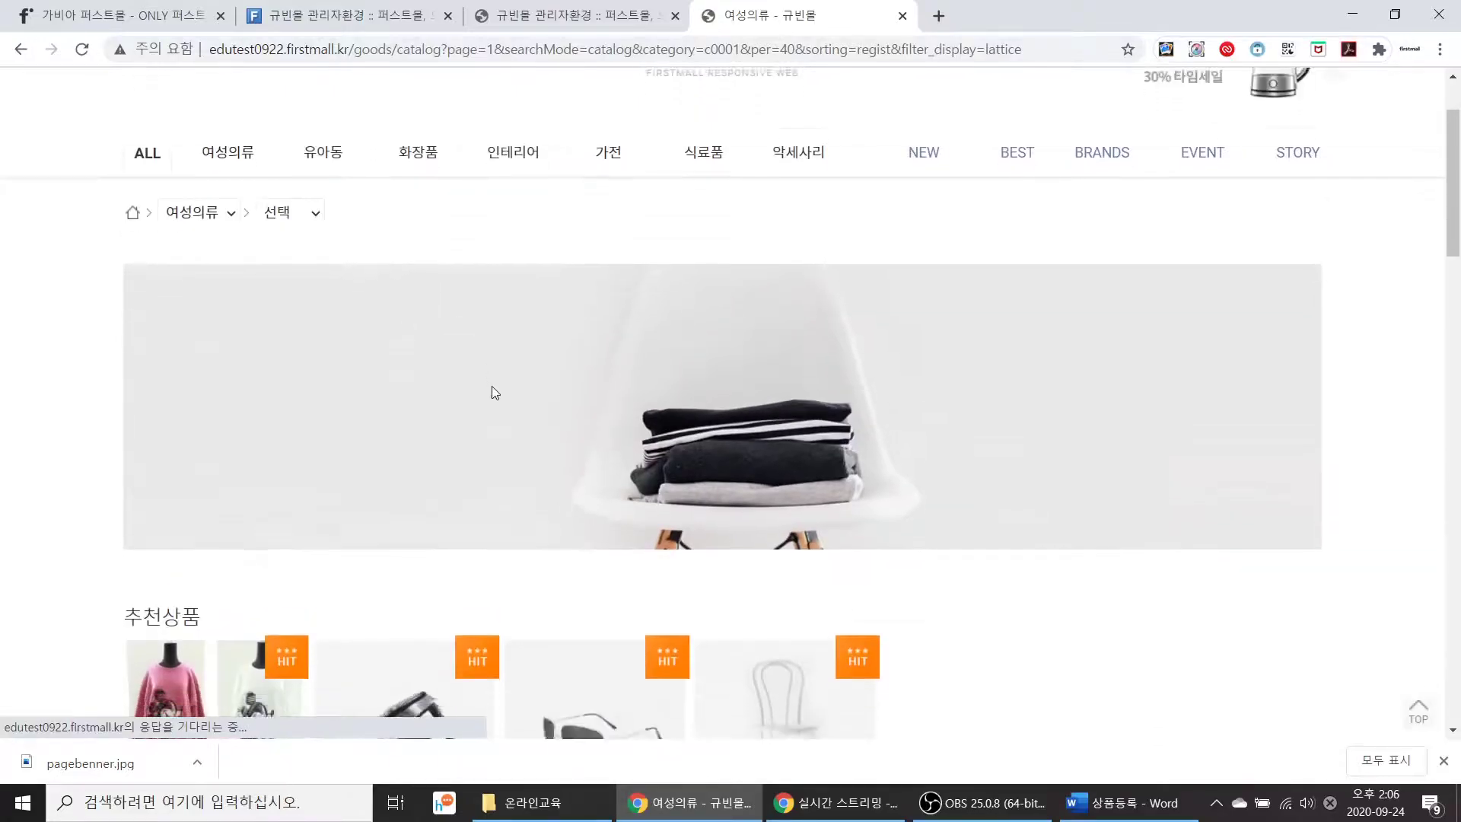
scroll(491, 381, "down", 8)
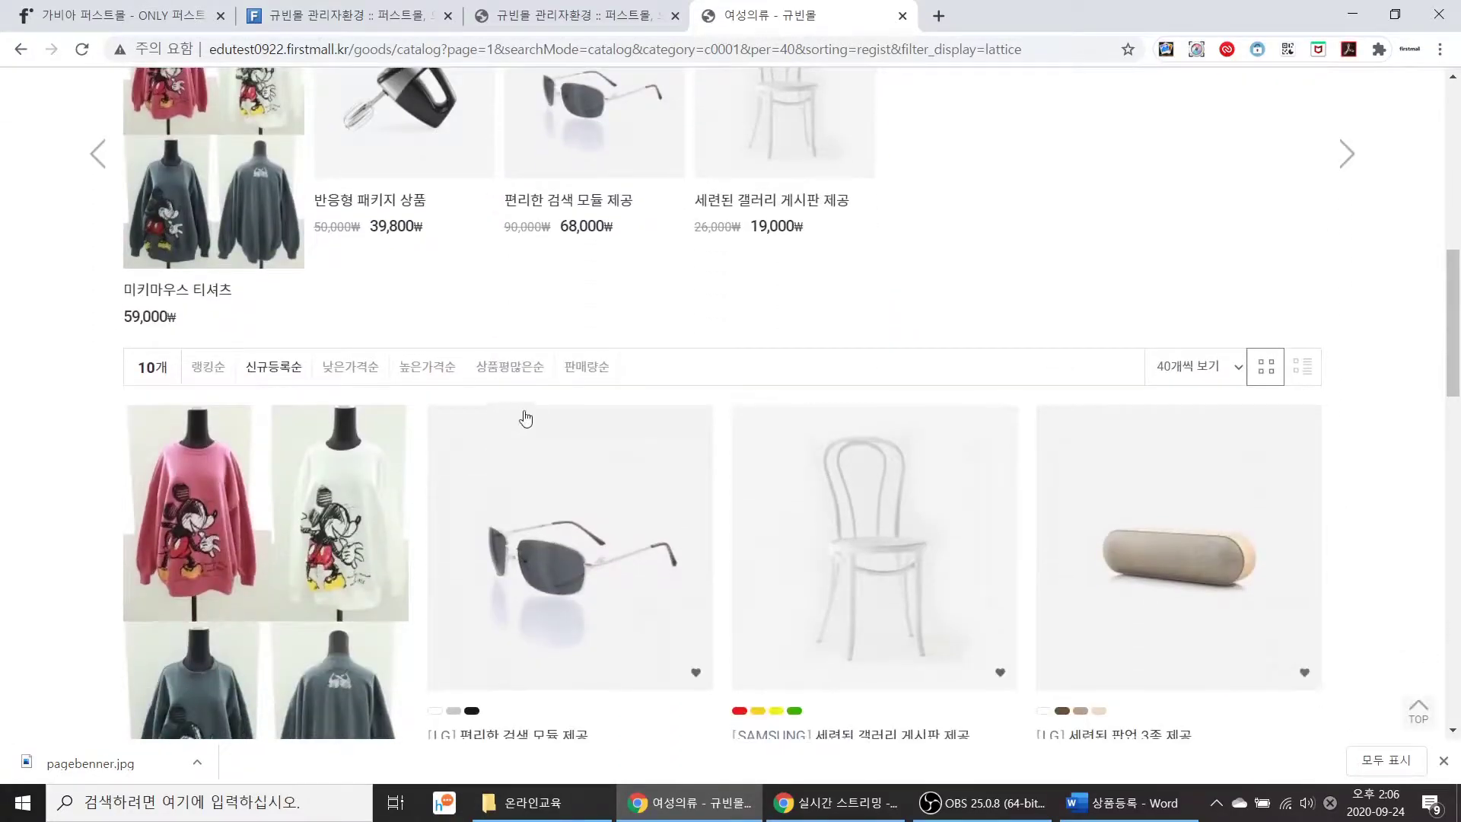
scroll(697, 563, "up", 3)
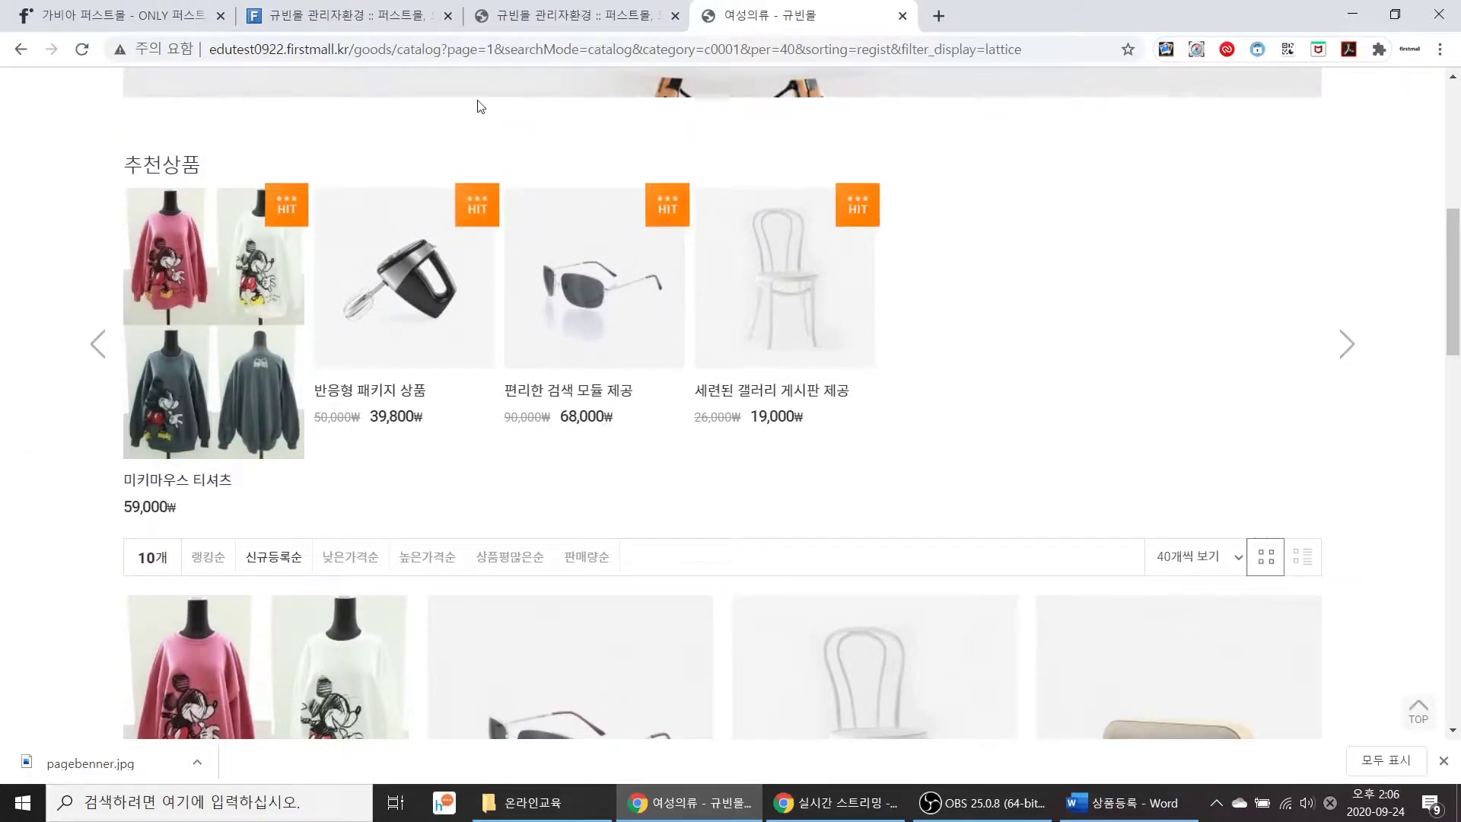
Step: Enable the 카테고리 and 브랜드 search filters for the category pages, save them and acknowledge the notice
left_click(533, 21)
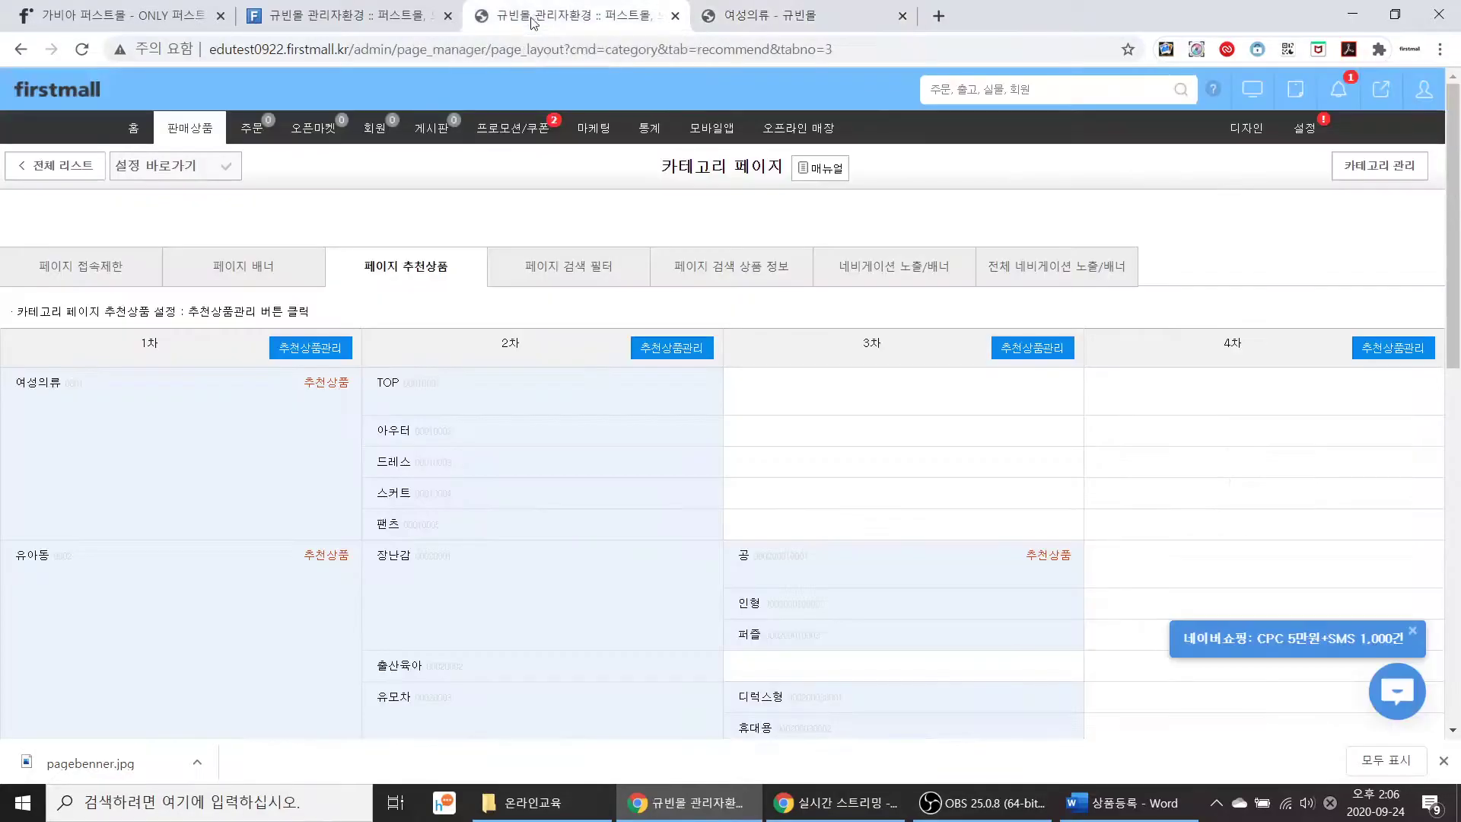
left_click(566, 275)
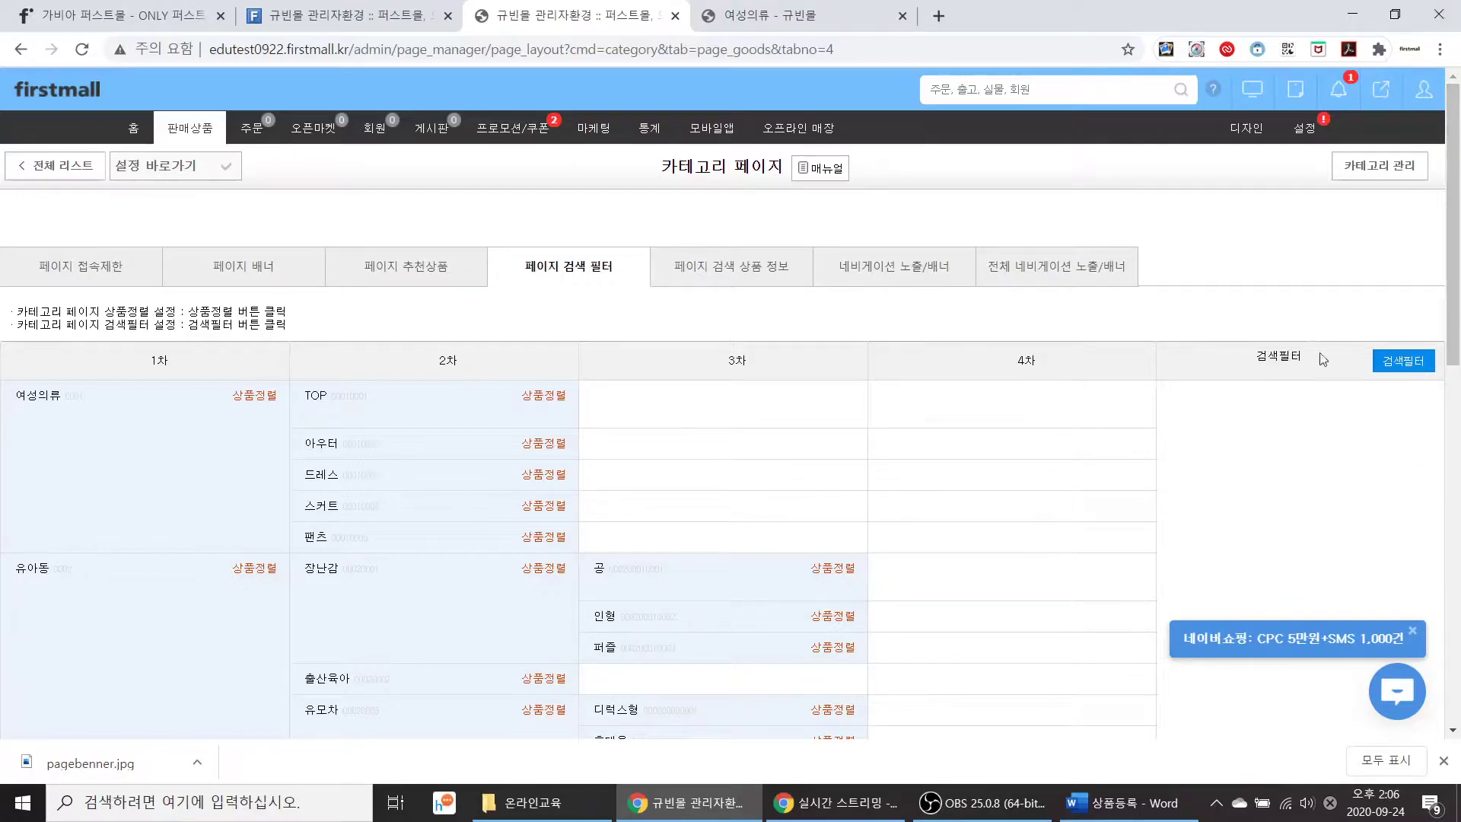
left_click(1390, 365)
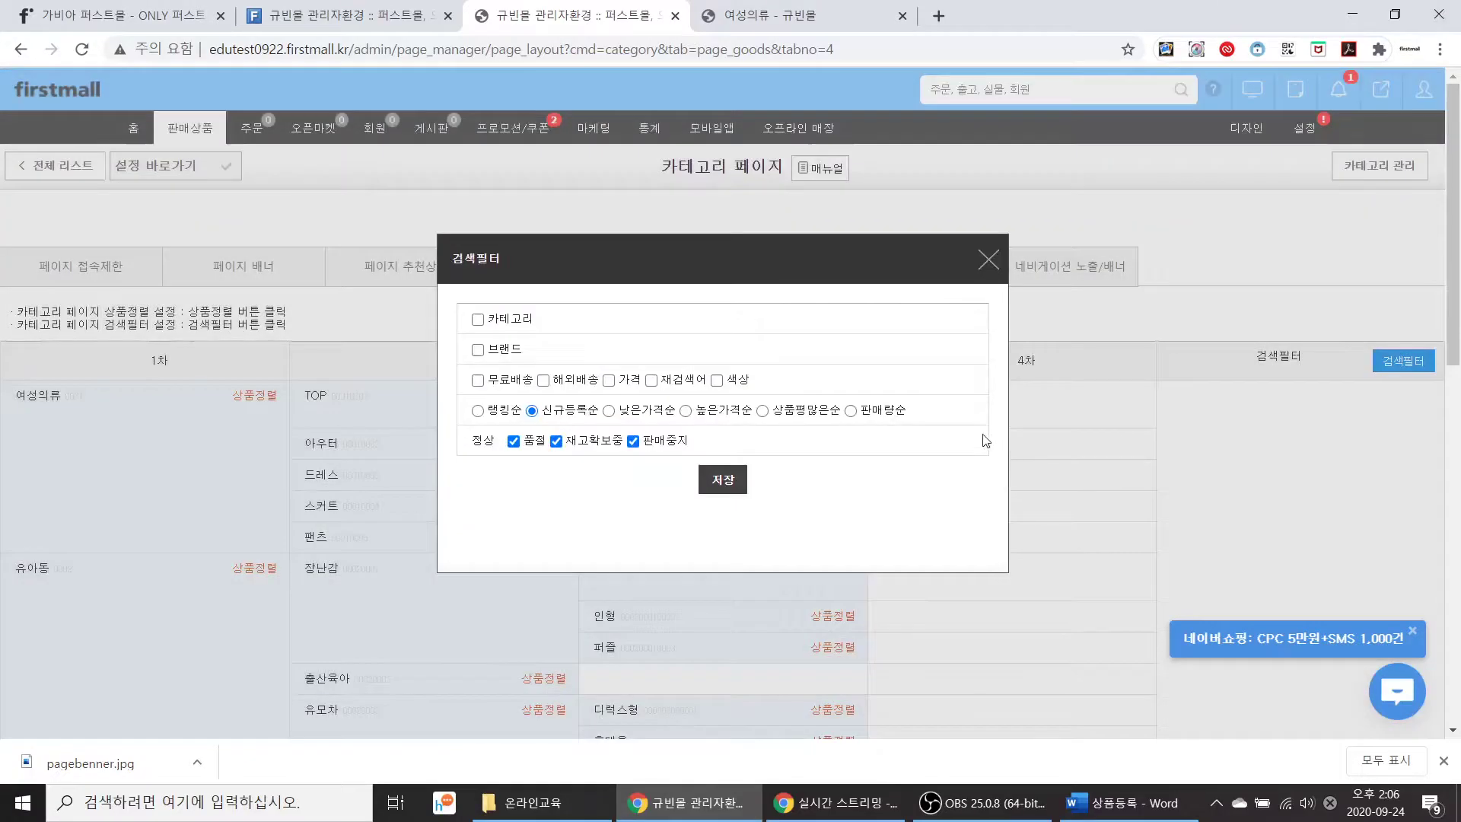
left_click(478, 319)
left_click(476, 350)
left_click(720, 481)
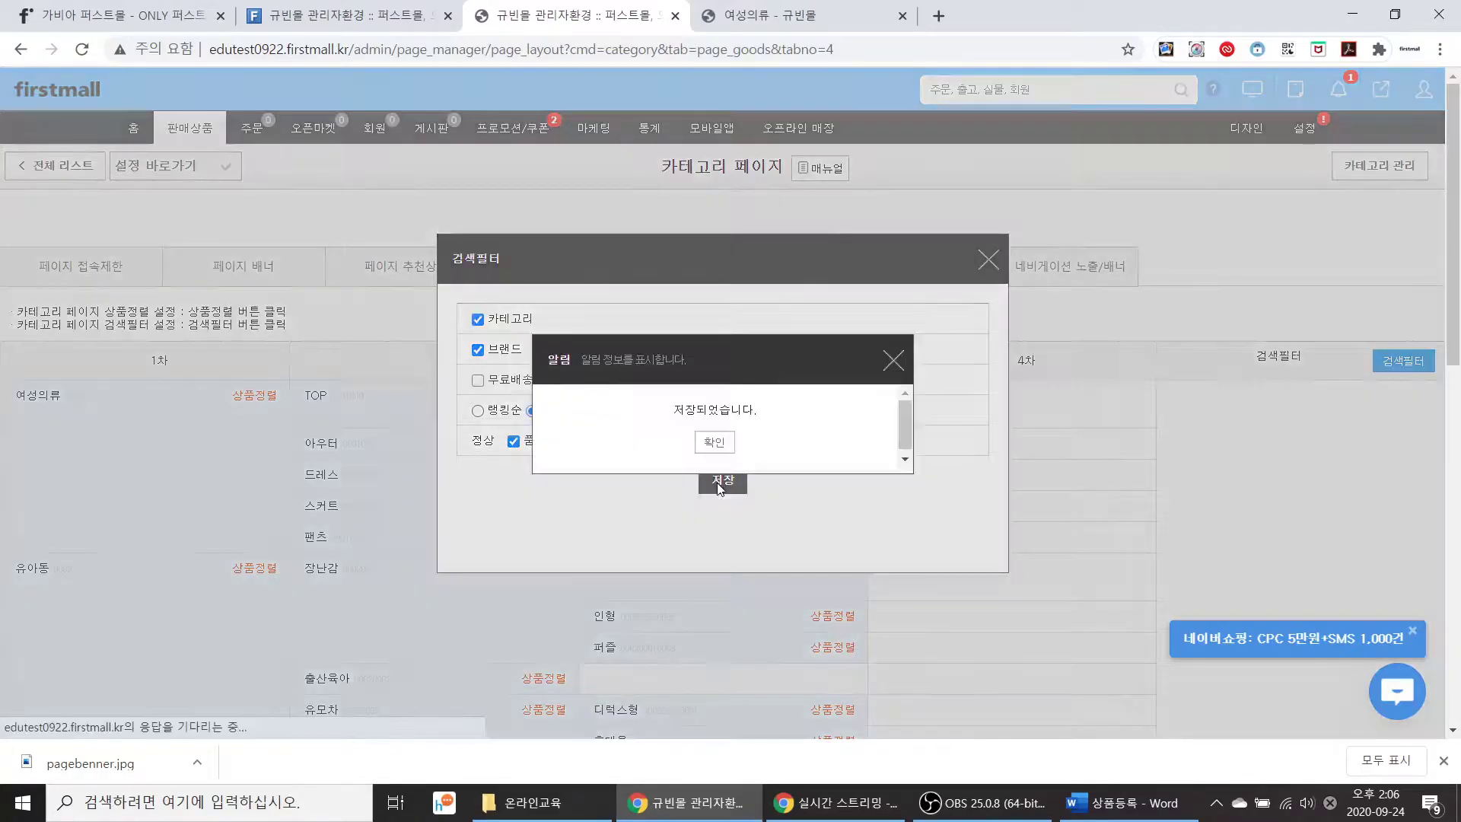
left_click(715, 444)
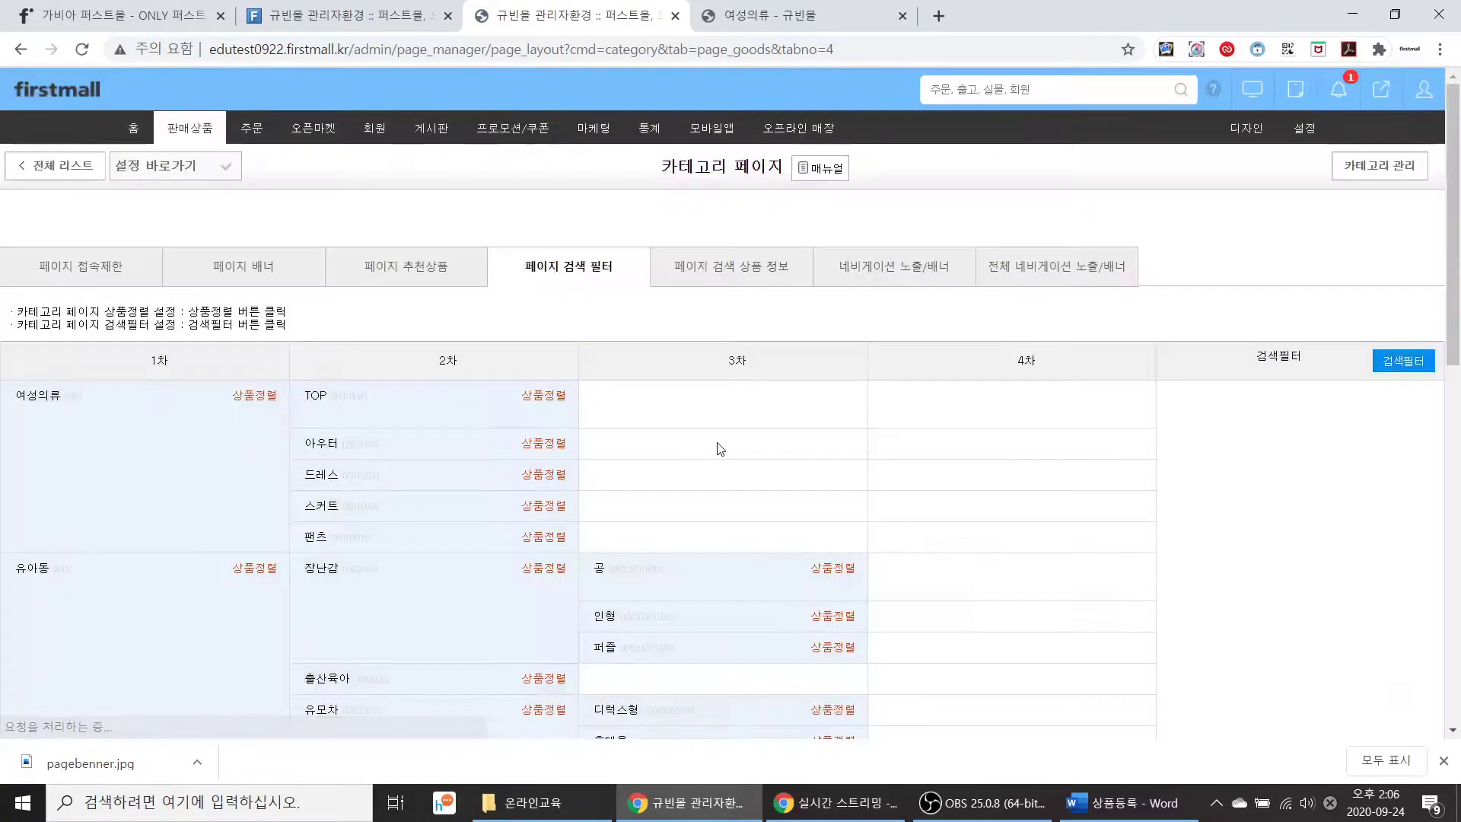
Step: Reload the 여성의류 storefront page and examine the category and brand search filter area
left_click(784, 18)
scroll(20, 300, "up", 2)
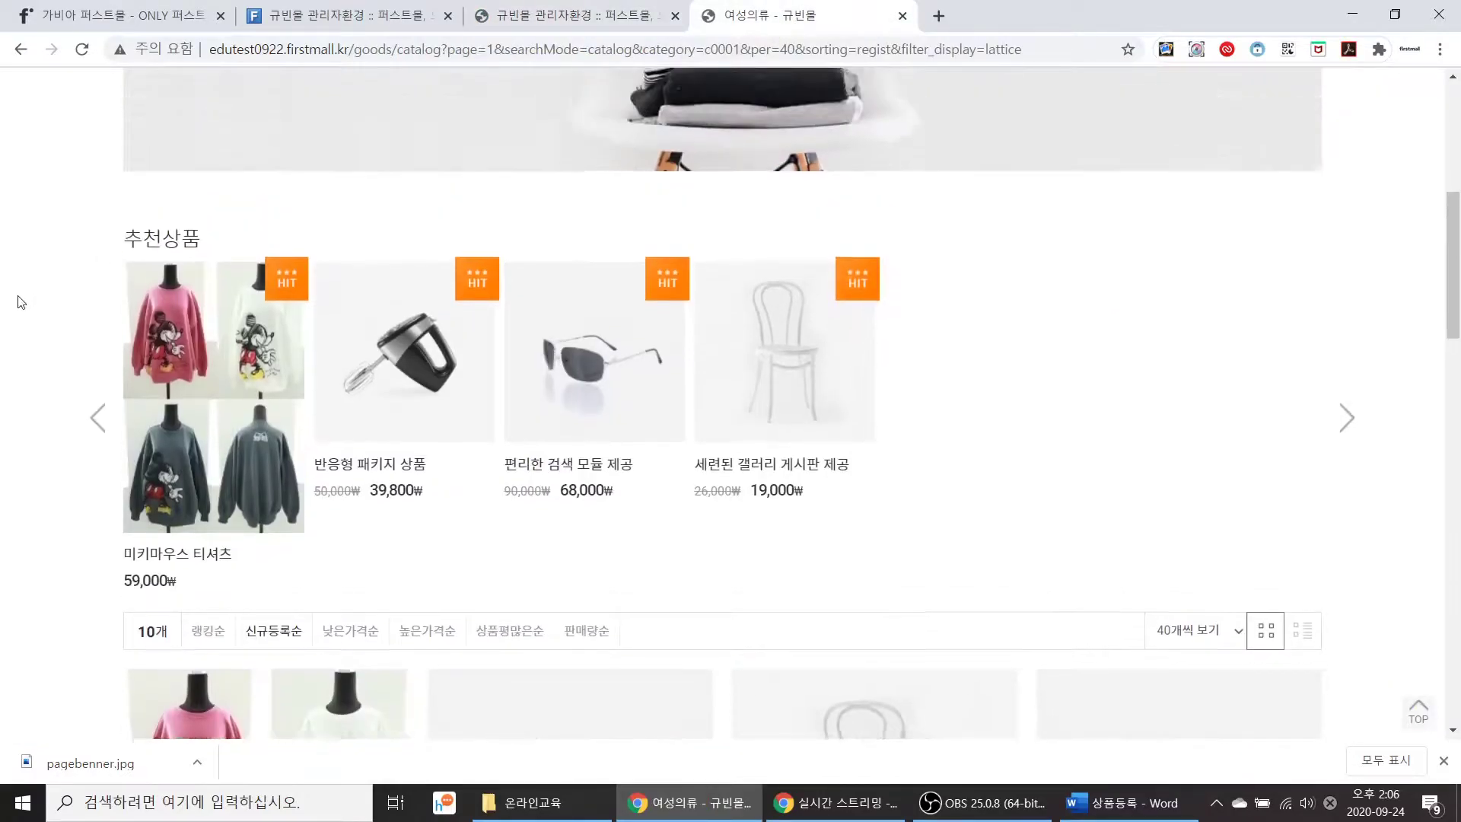
key("F5")
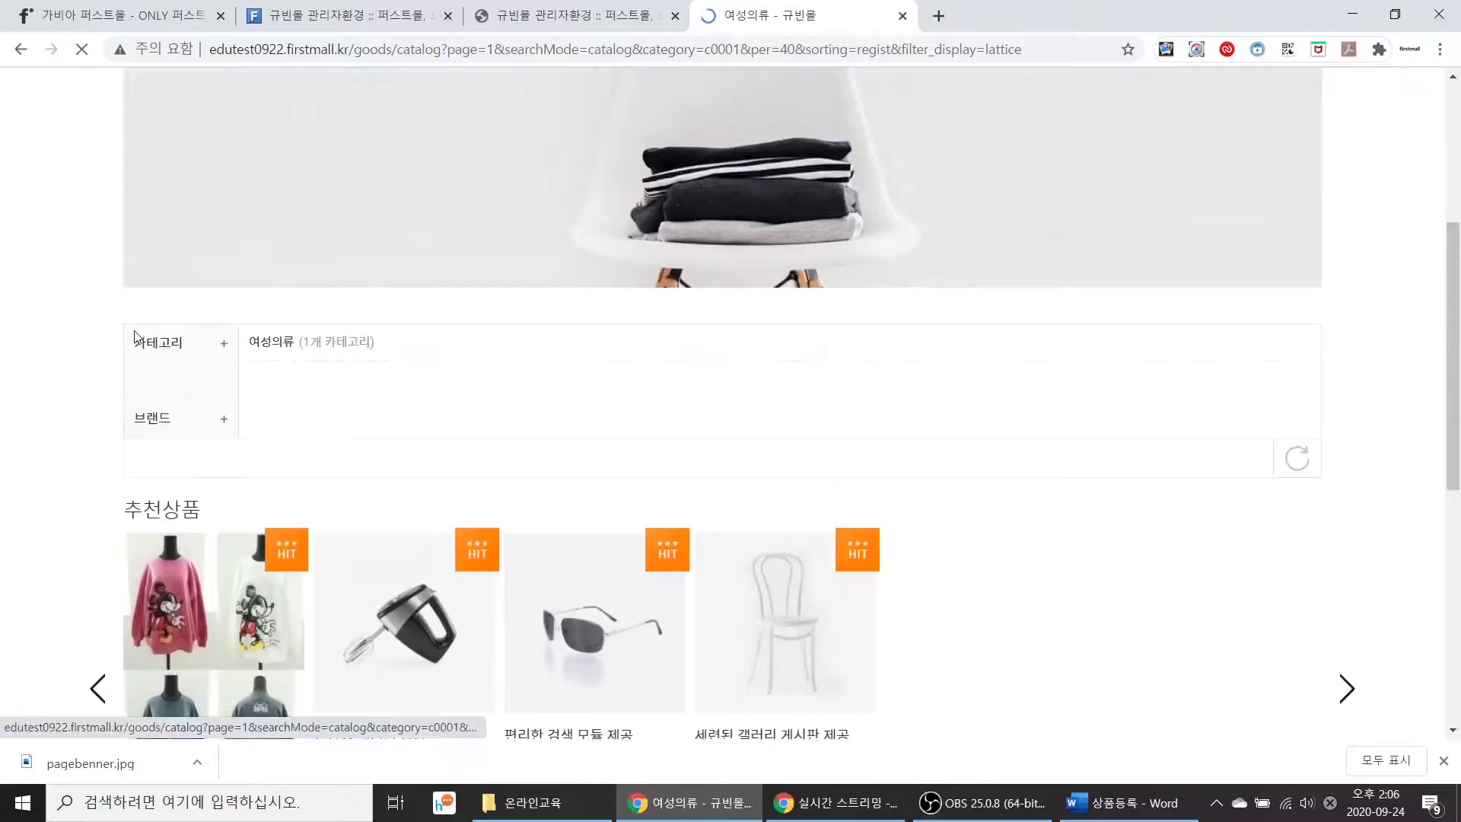
scroll(358, 417, "up", 1)
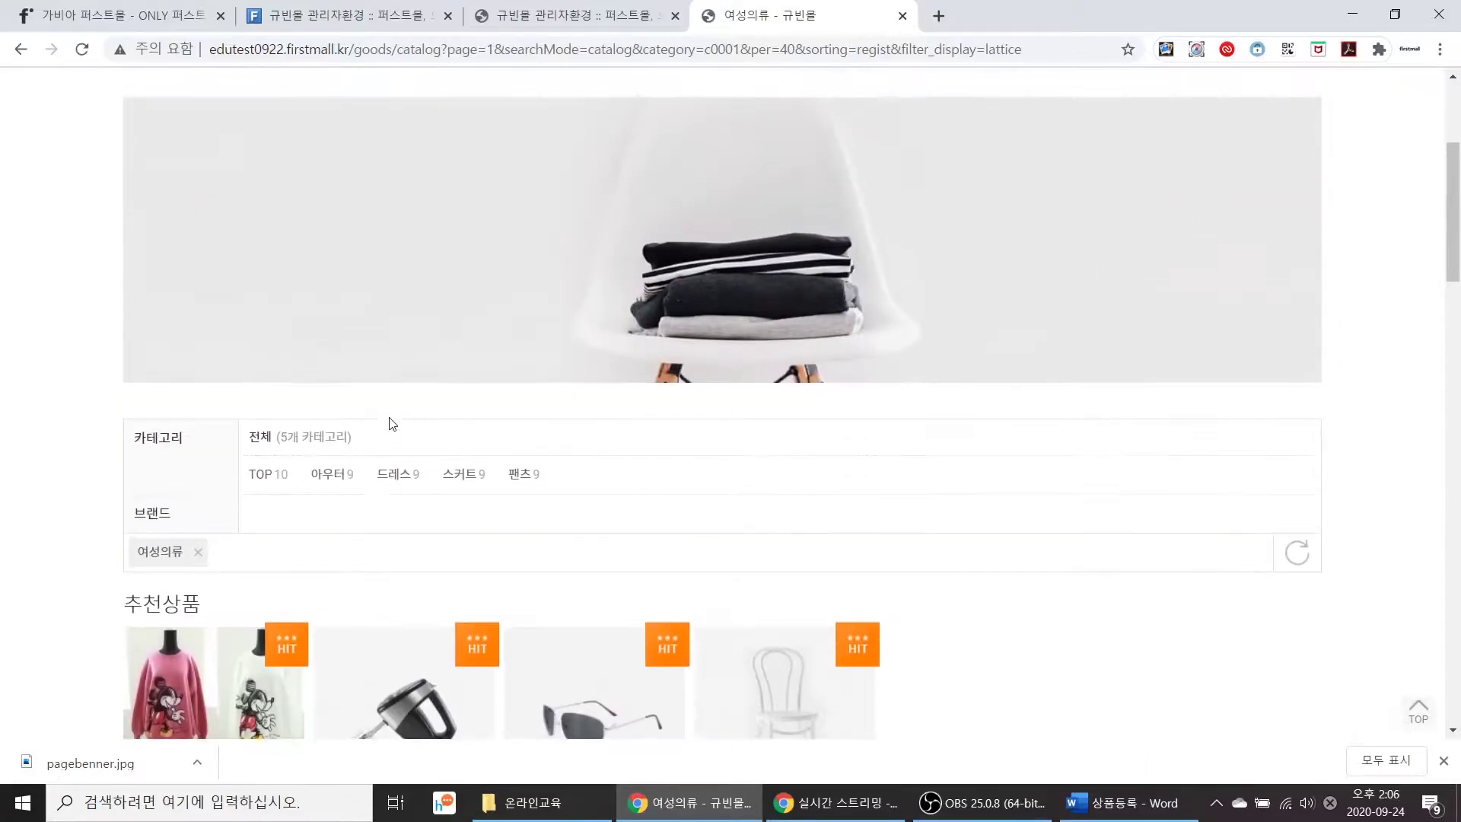
scroll(369, 475, "down", 1)
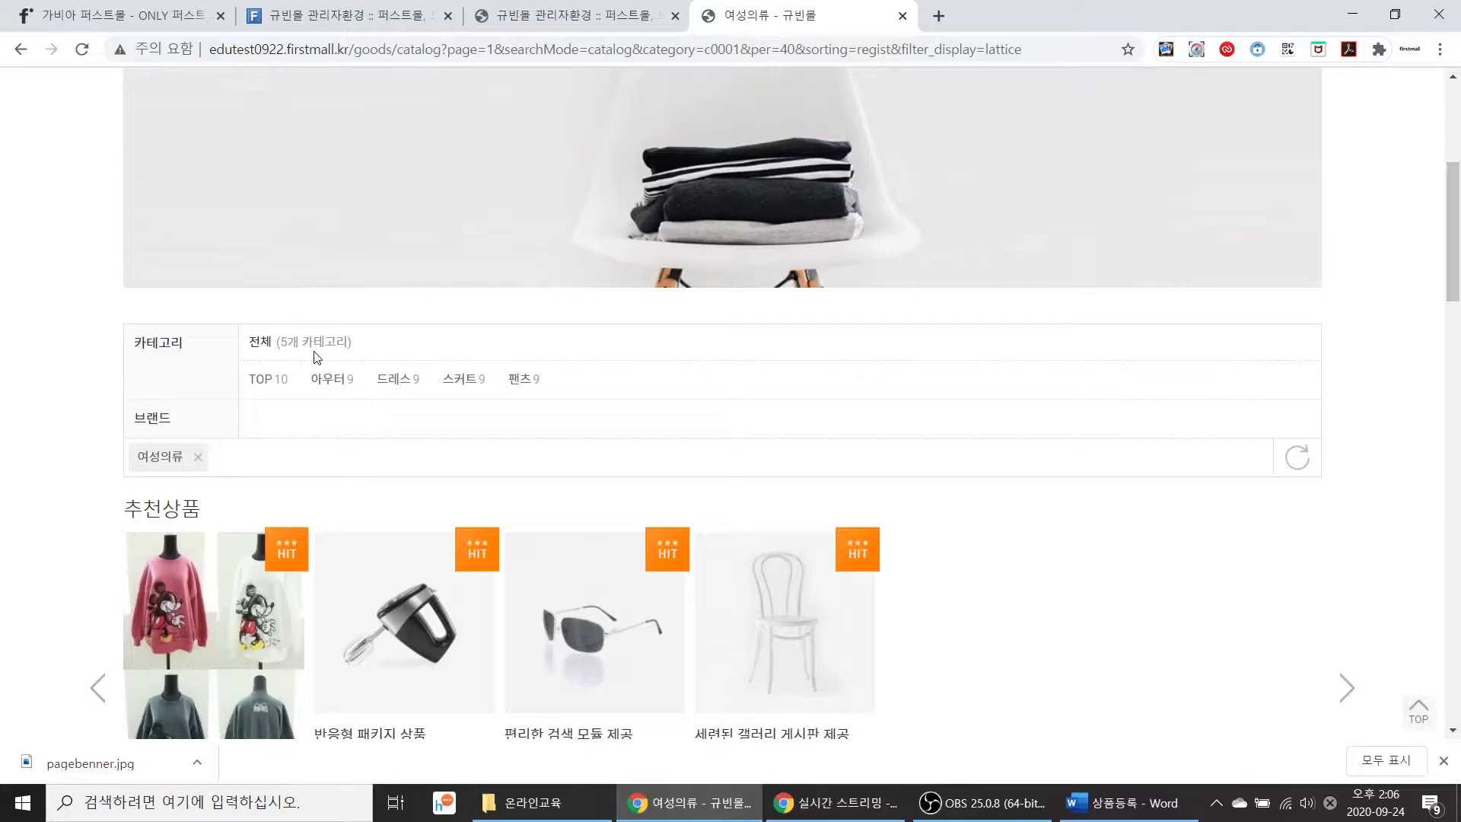
Step: Set the category page's search product information style to goods_list_style3, save it and acknowledge the notice
left_click(510, 25)
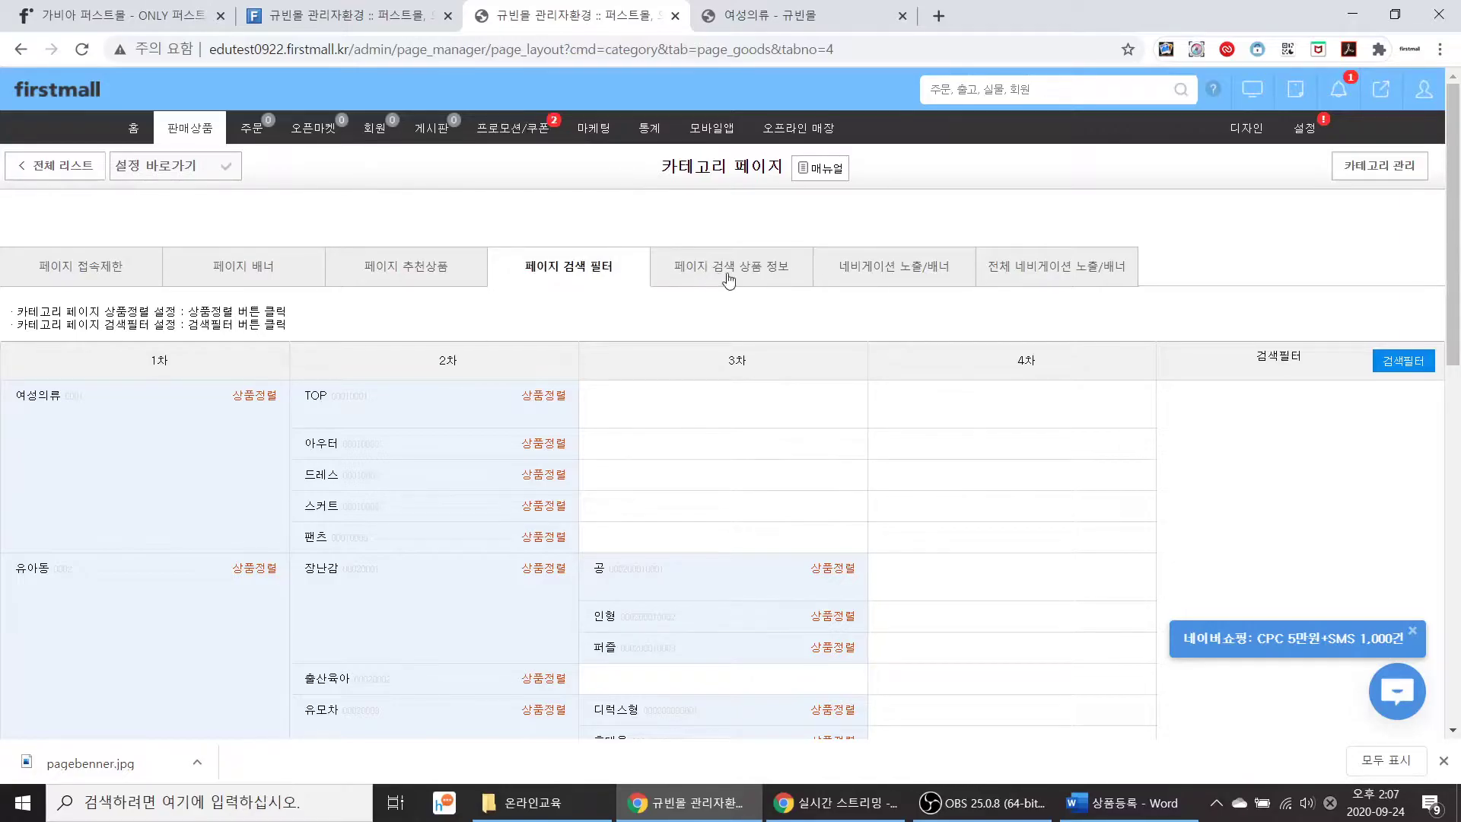
left_click(729, 280)
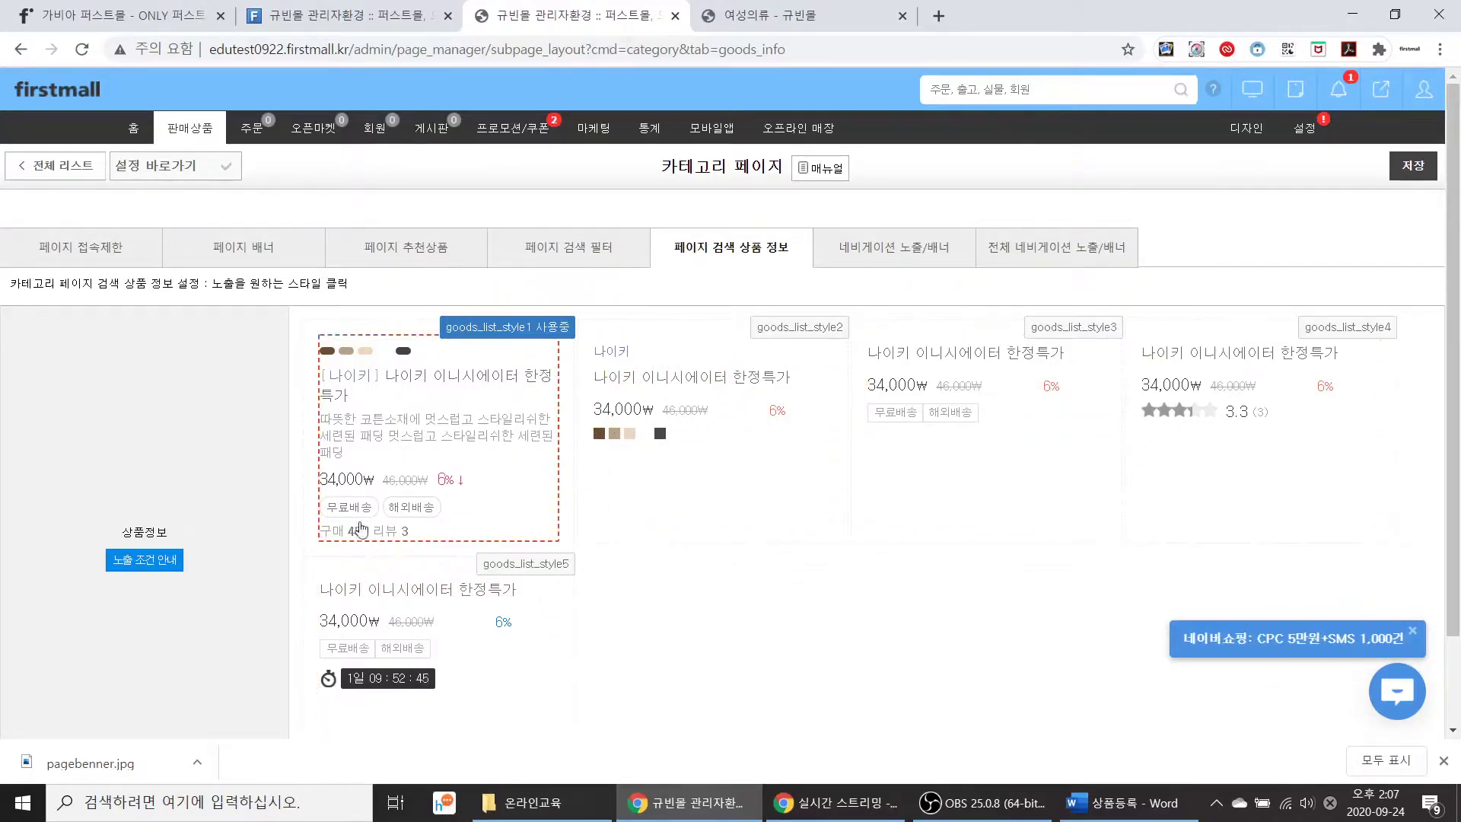
left_click(960, 386)
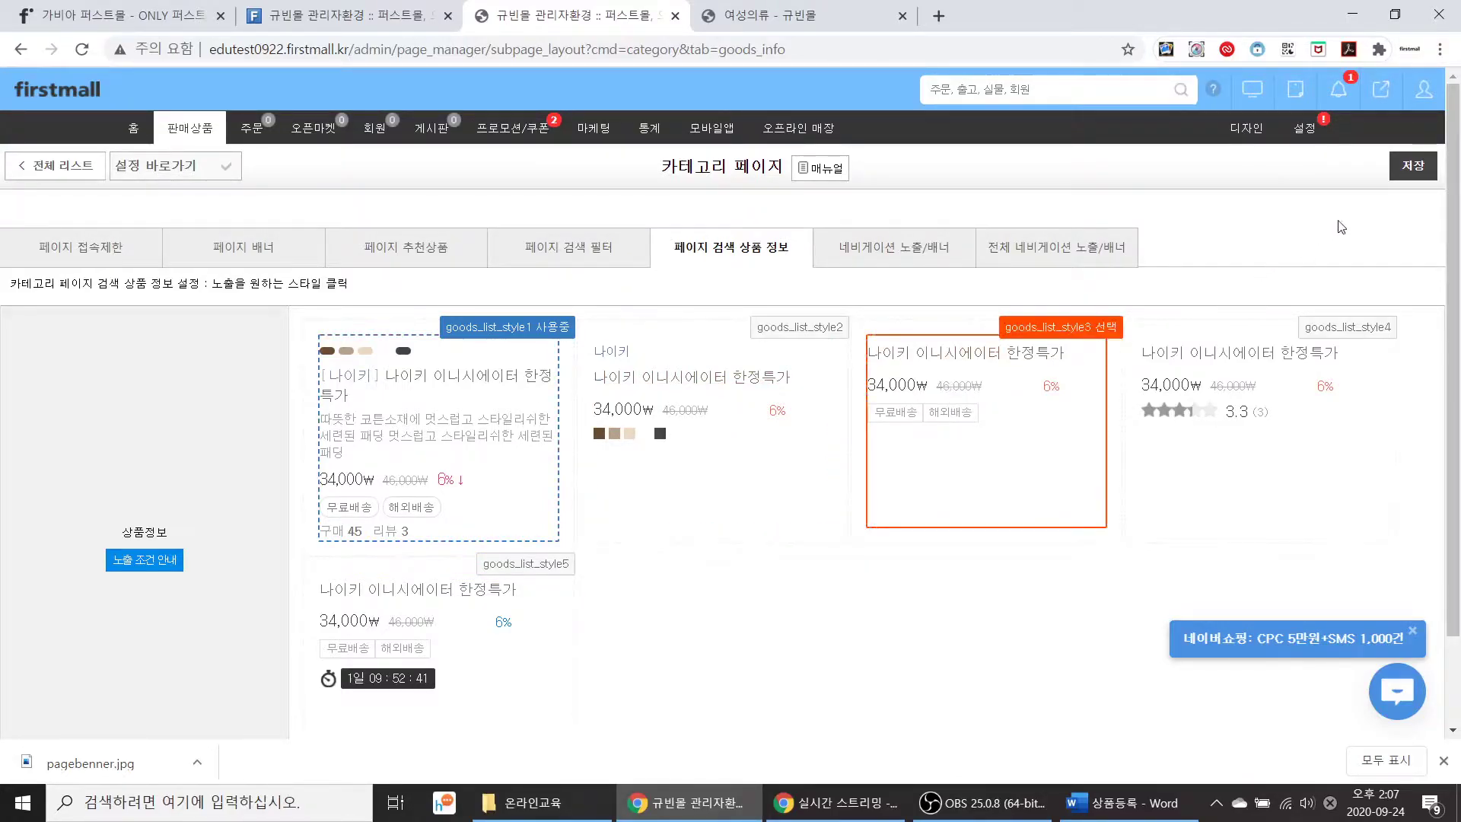
left_click(1411, 169)
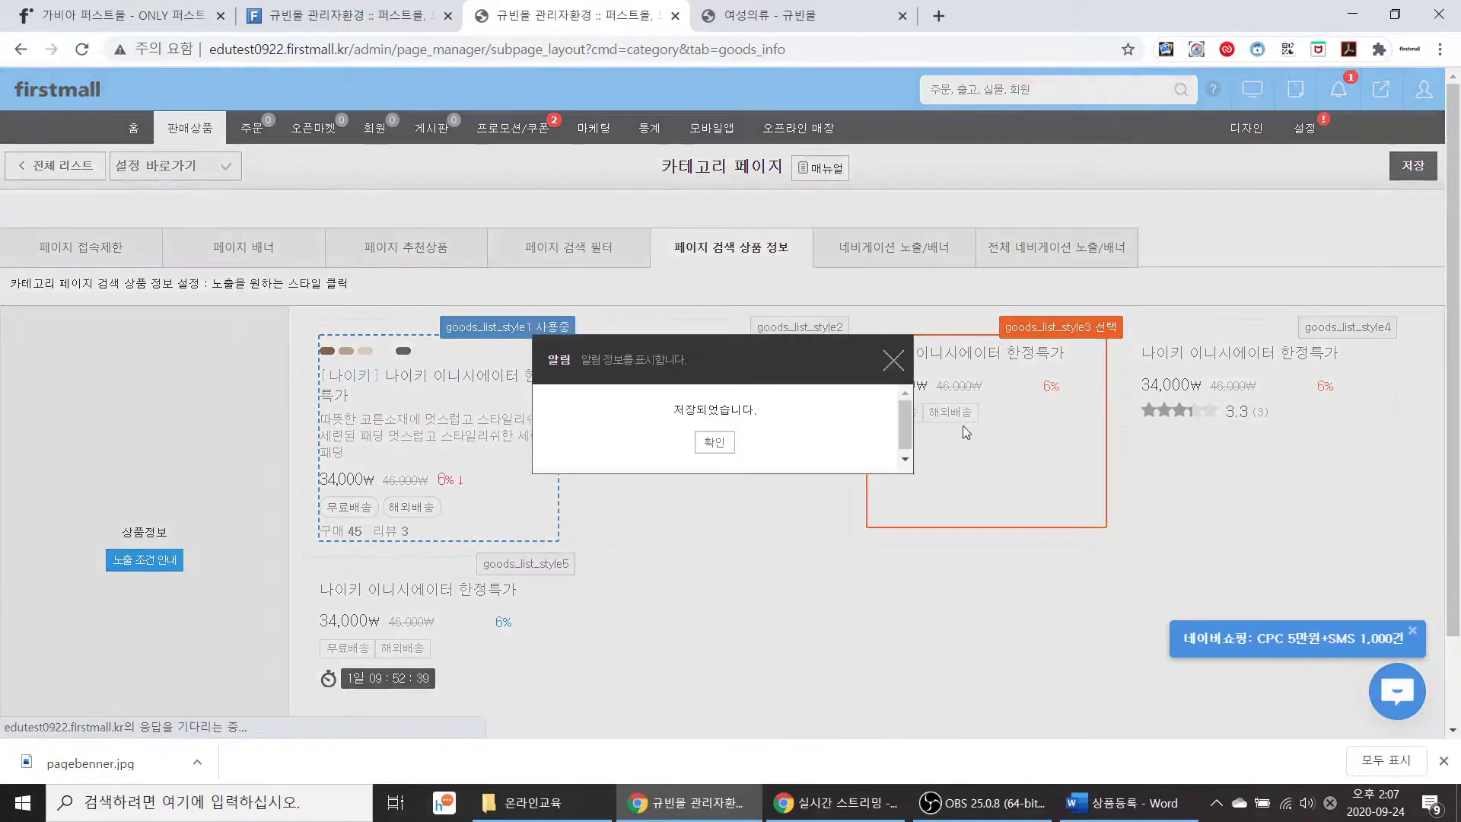
left_click(714, 445)
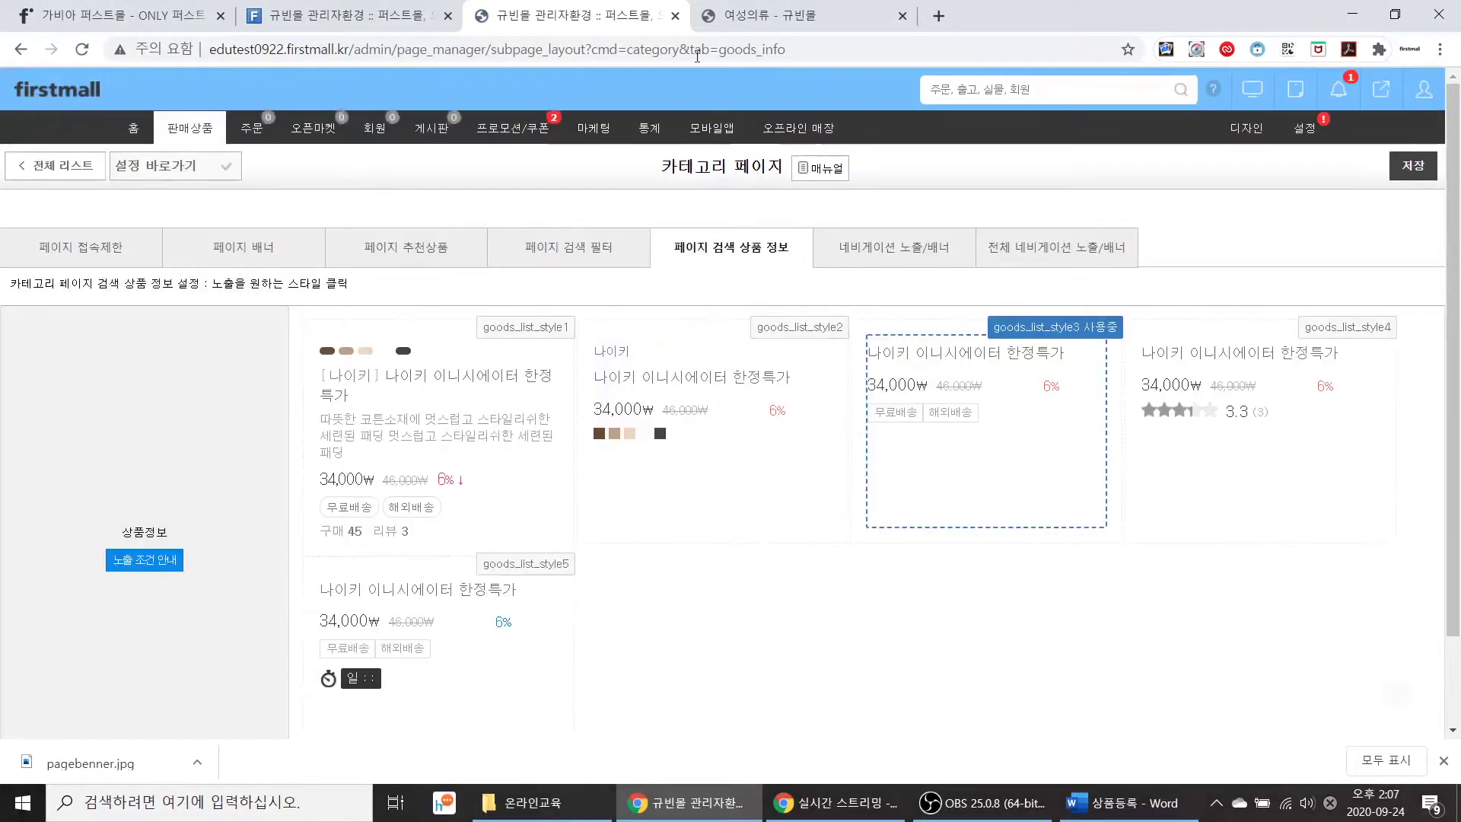
Step: Reload the 여성의류 storefront page and check how the product information is displayed in the product list
left_click(739, 23)
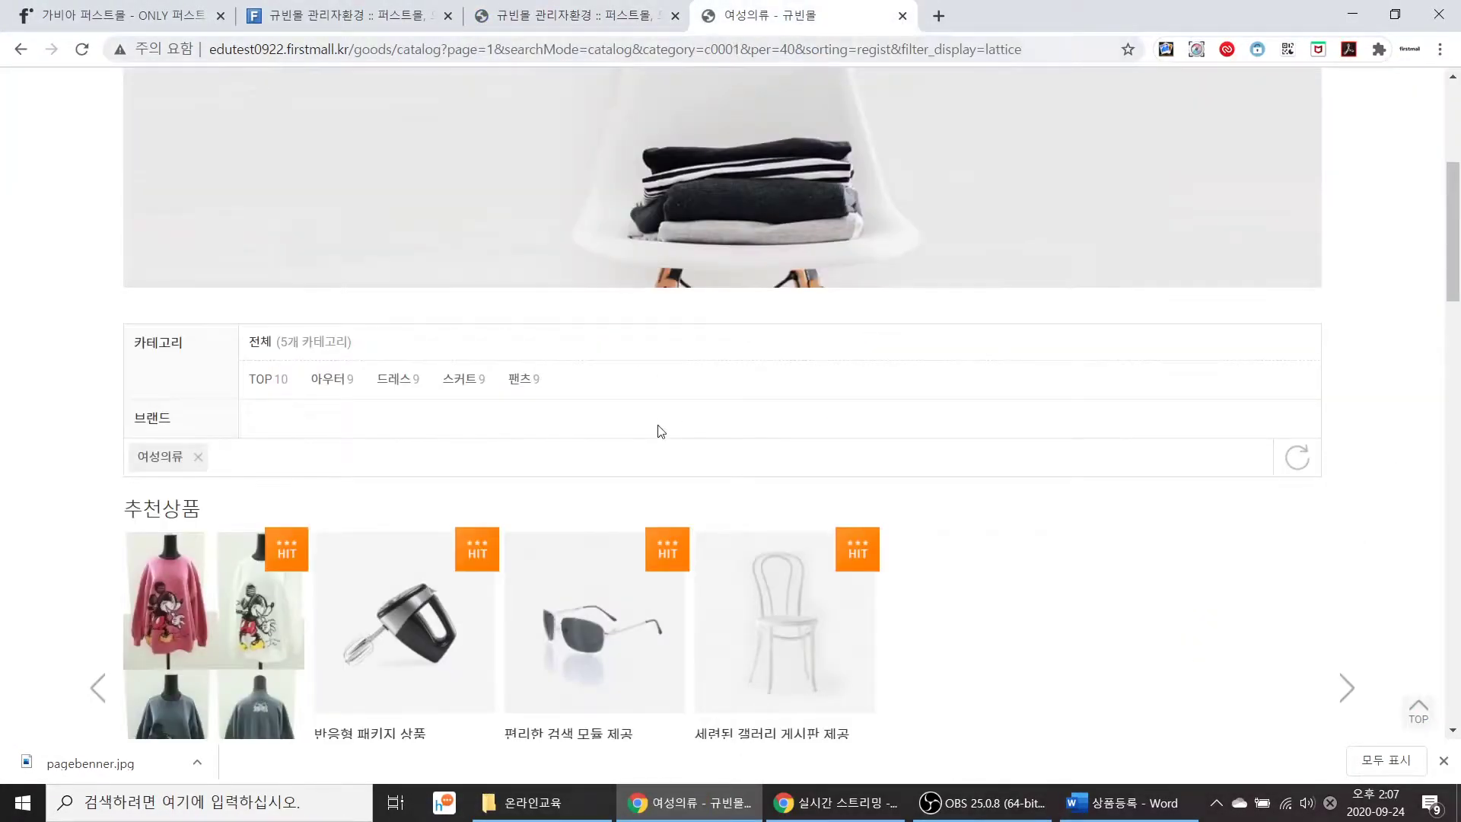
key("F5")
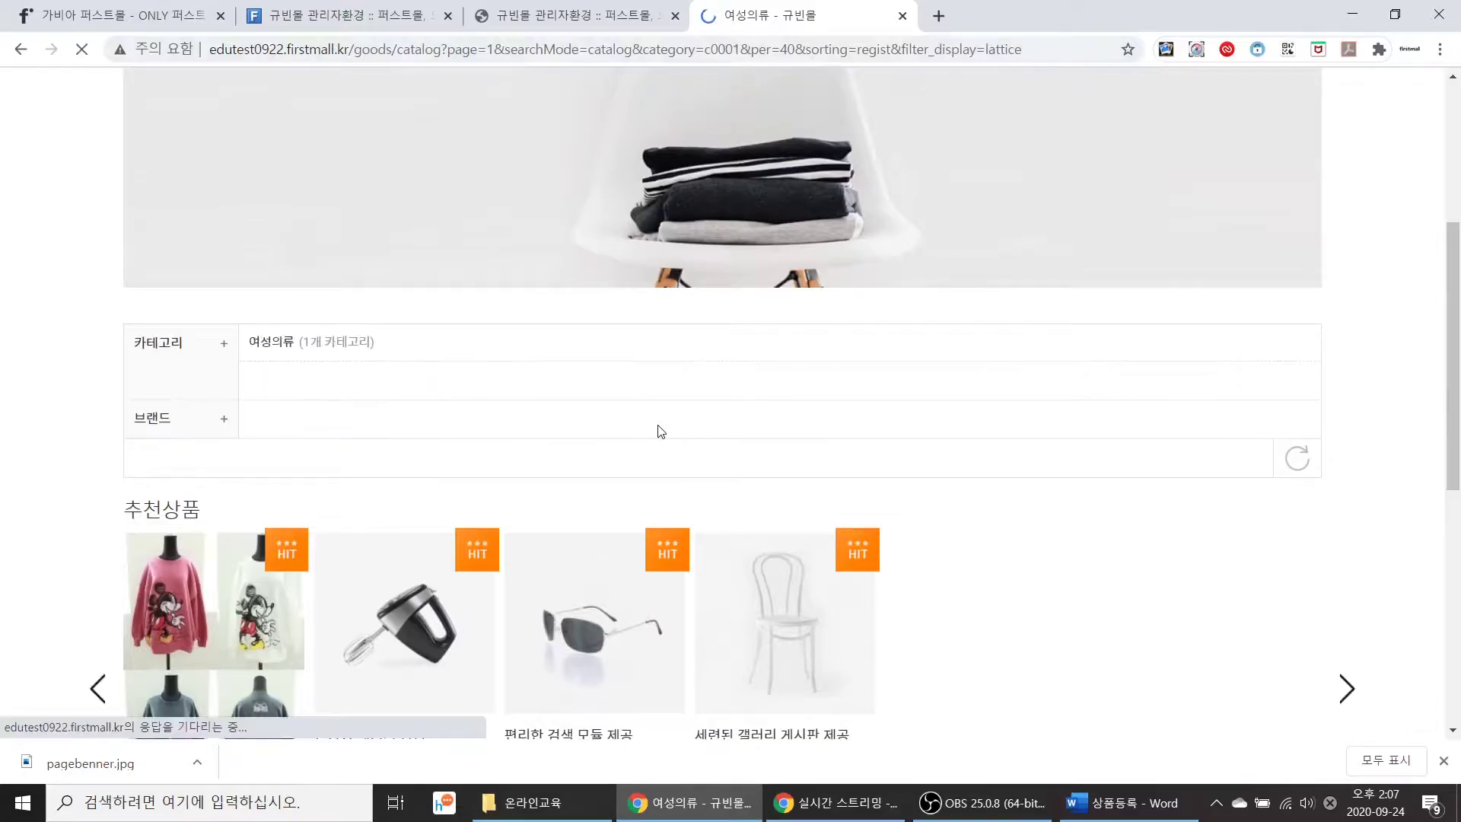
scroll(666, 469, "down", 10)
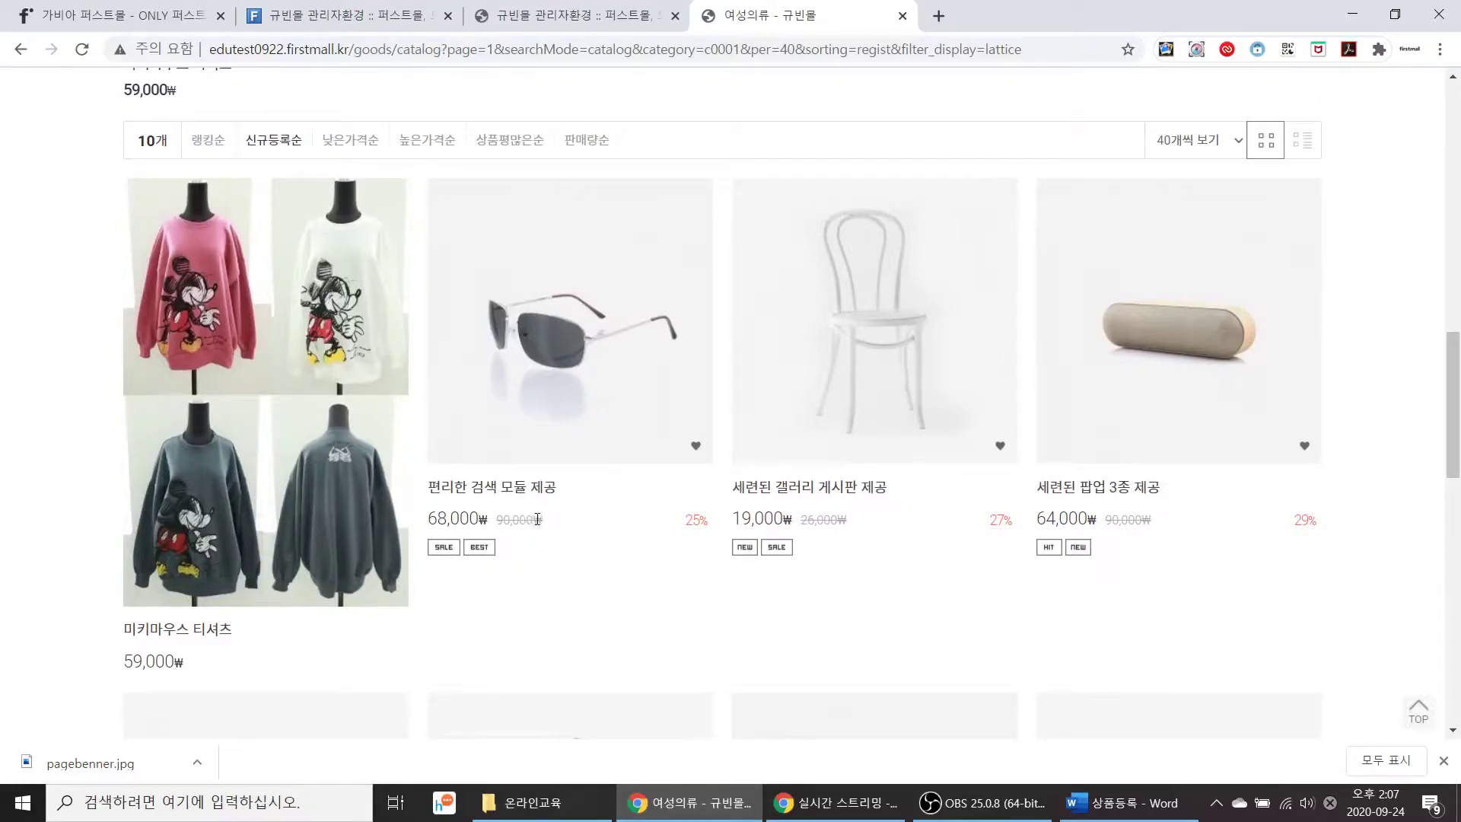
Step: Open the 네비게이션 노출/배너 settings in the admin, and examine the storefront navigation's category submenus and banners
left_click(565, 29)
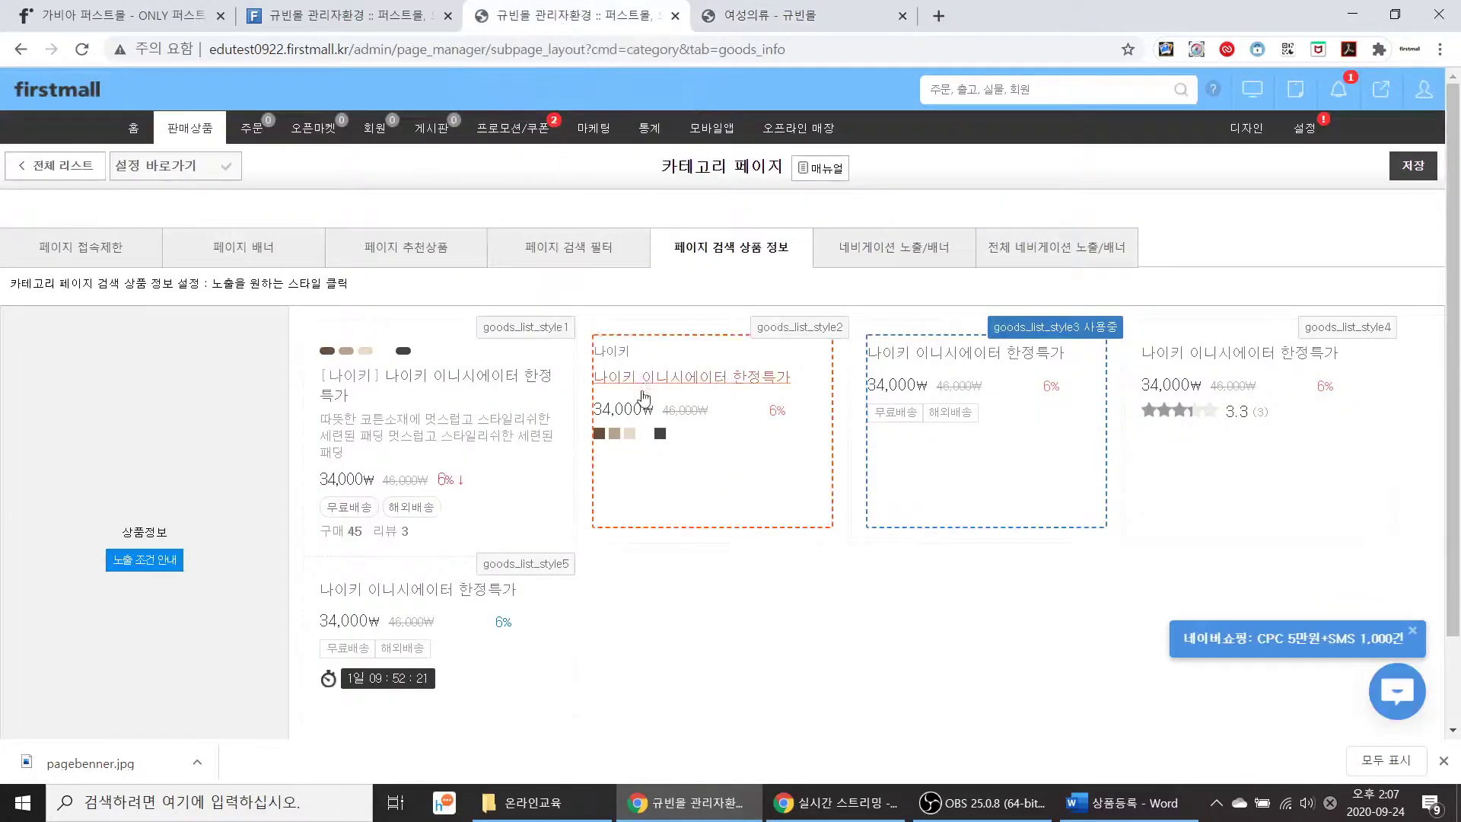
left_click(904, 256)
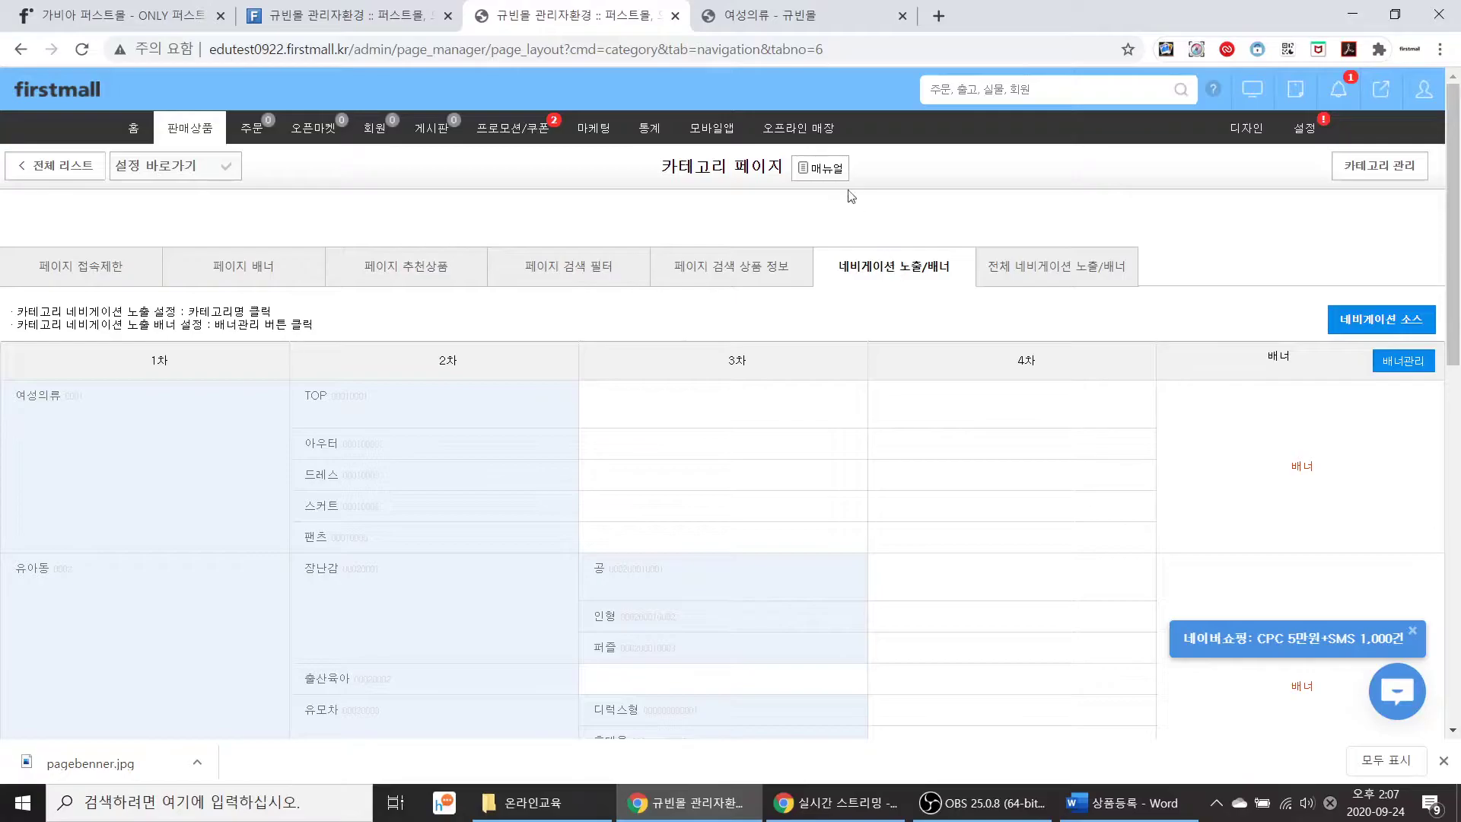
left_click(811, 23)
scroll(756, 414, "up", 10)
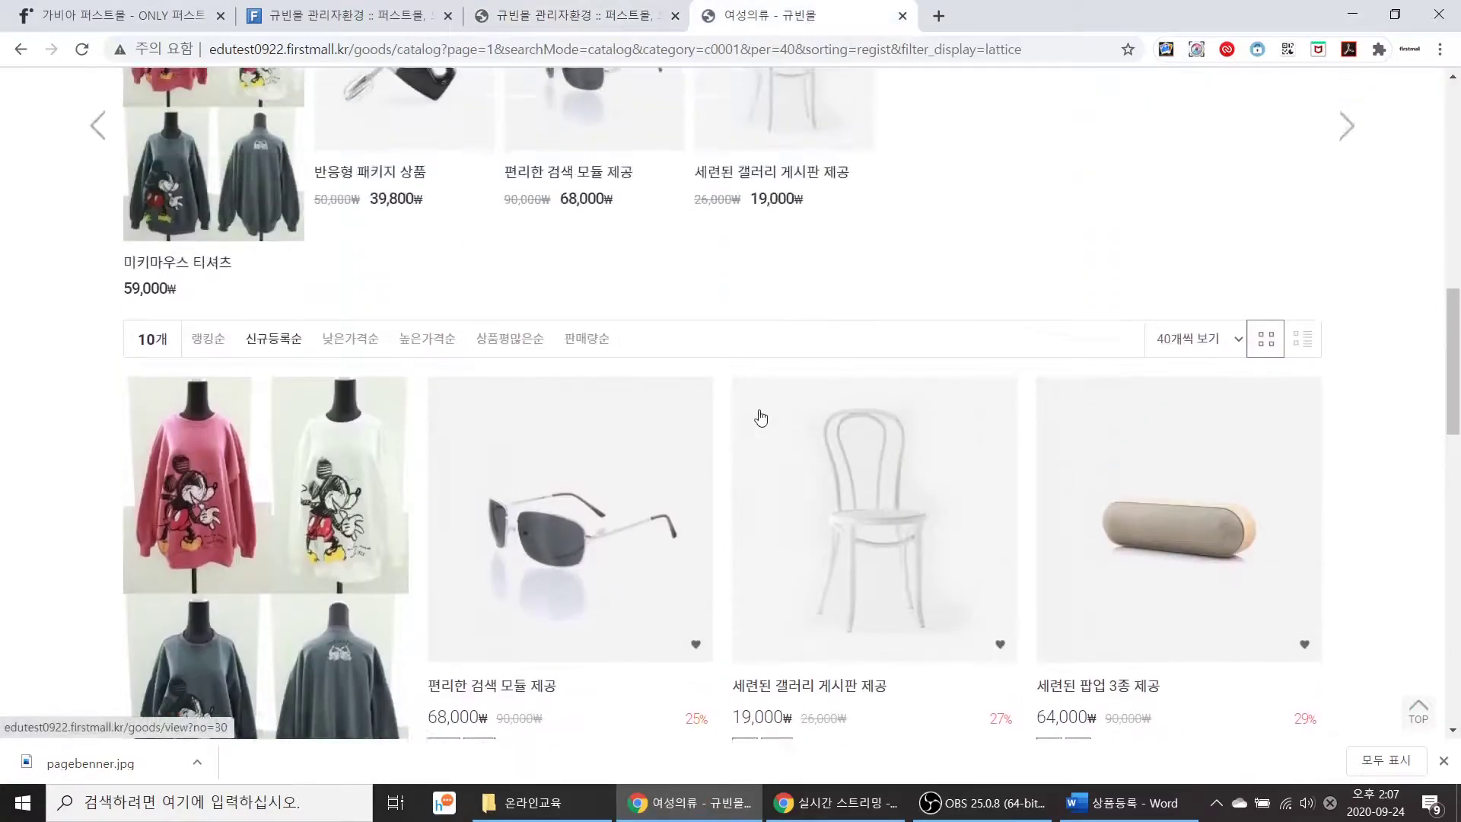
scroll(749, 414, "up", 3)
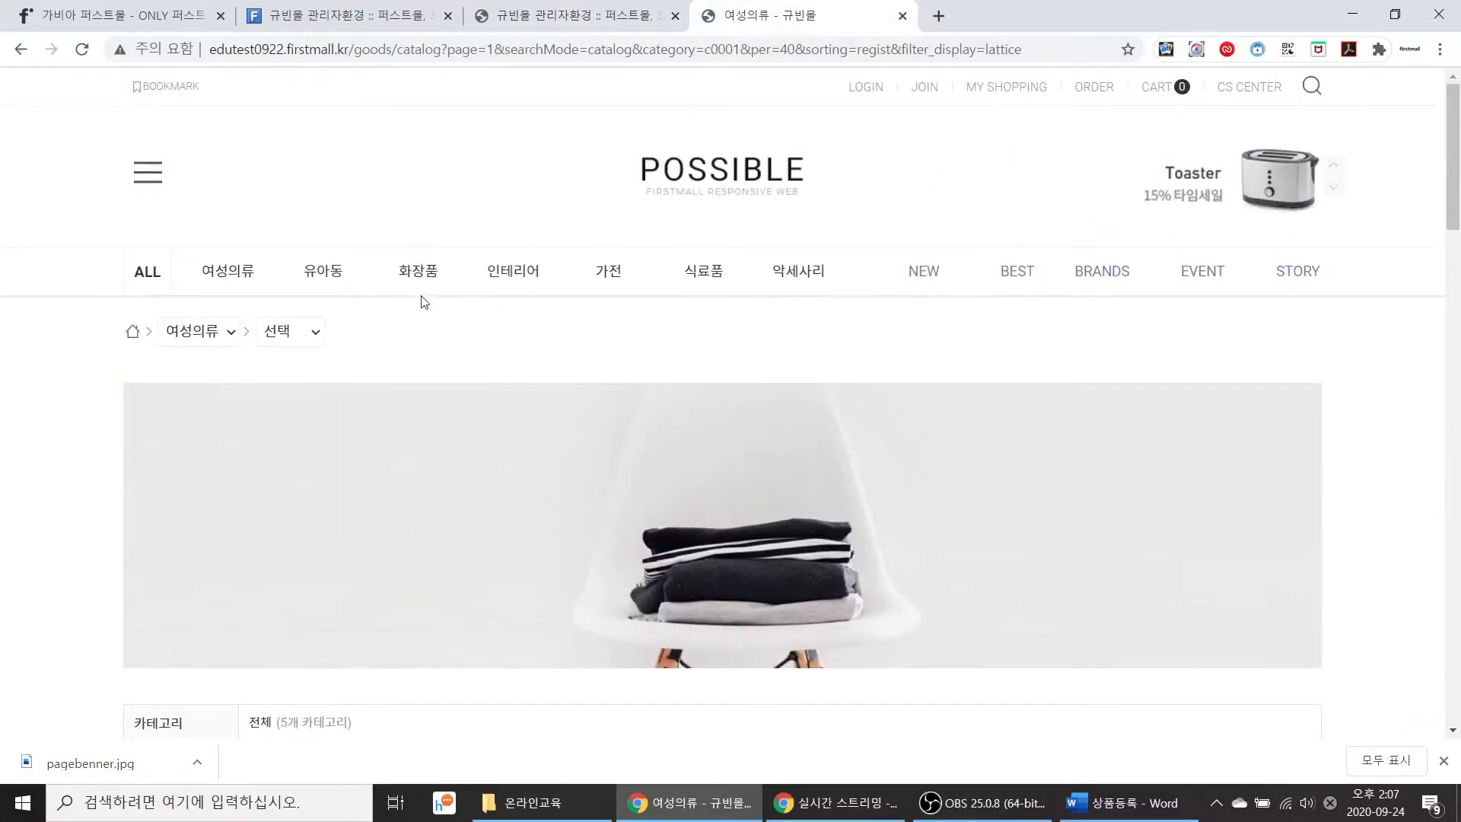
mouse_move(230, 274)
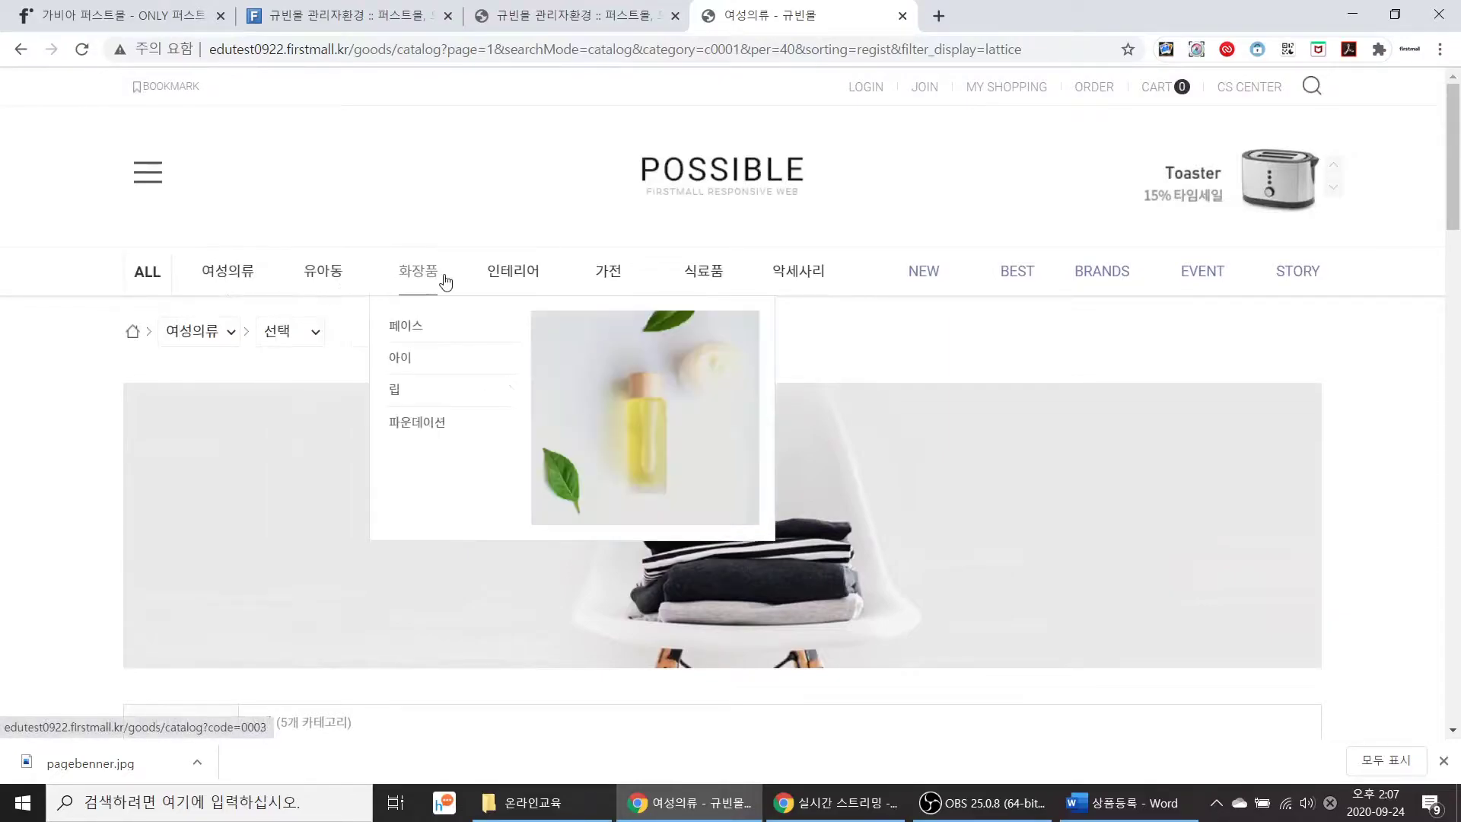
mouse_move(357, 279)
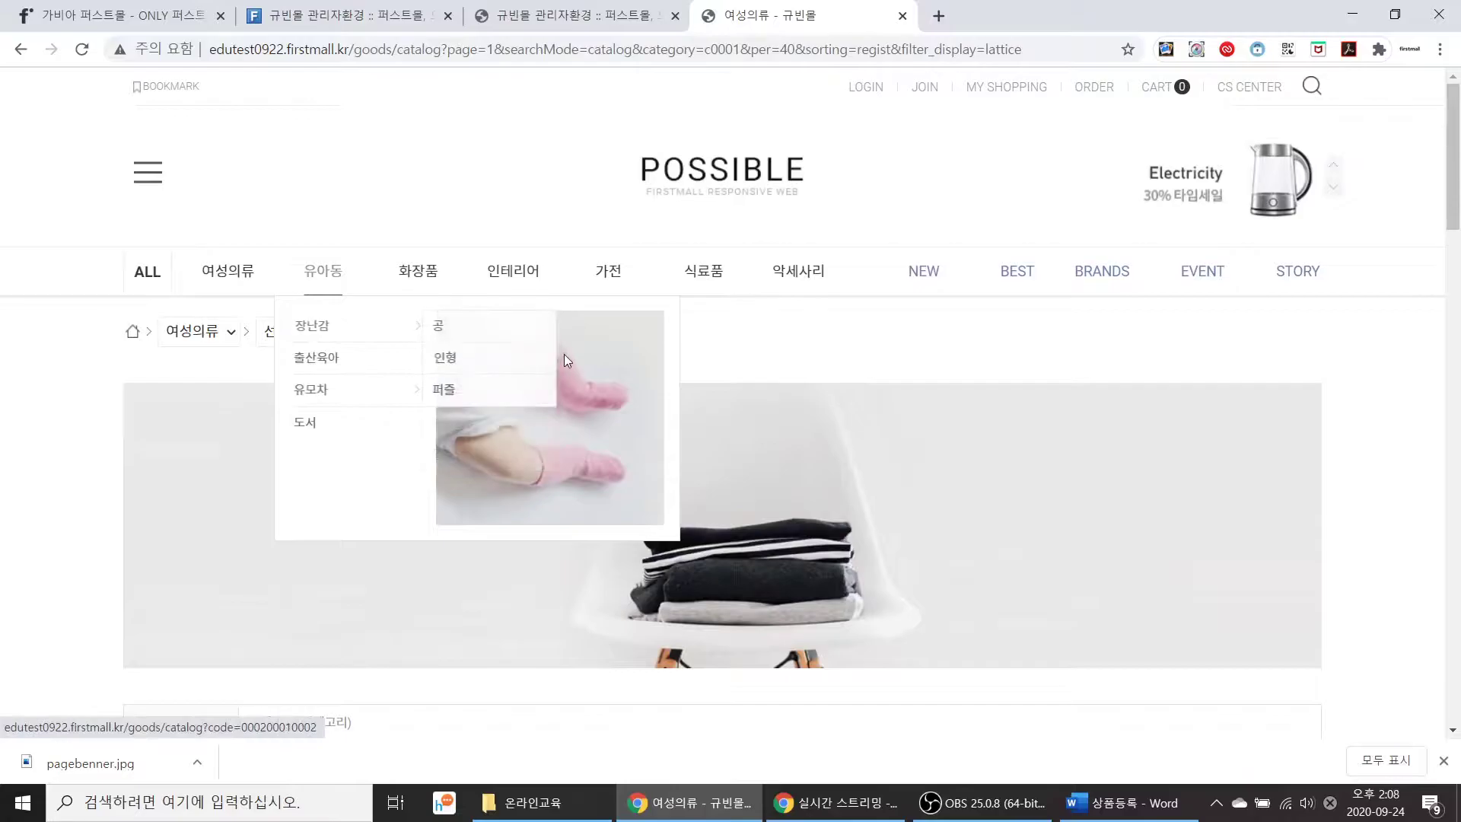
mouse_move(483, 403)
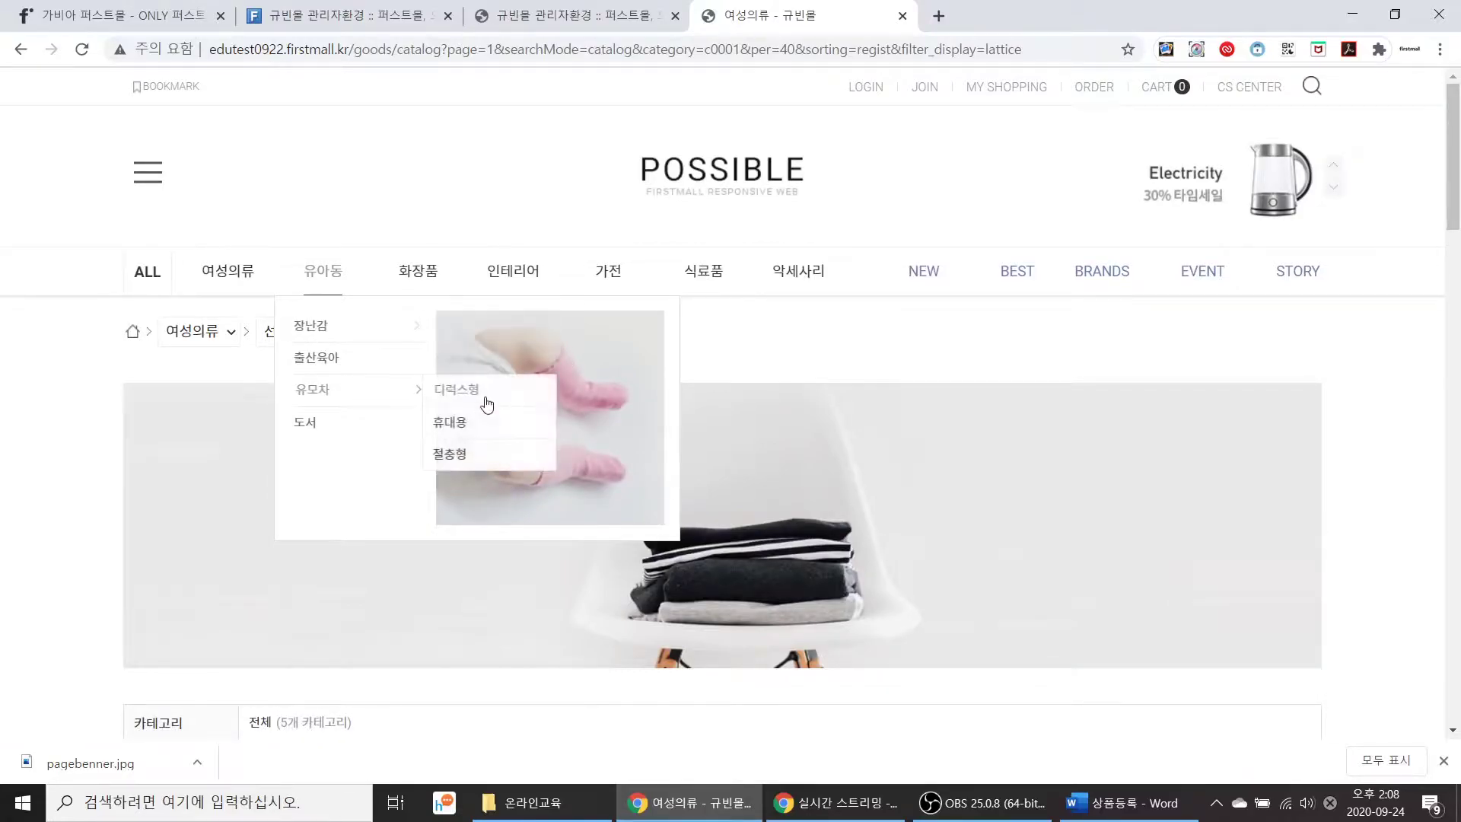
Step: Open the navigation banner management in the admin, view the 여성의류 banner and close its editor
left_click(561, 21)
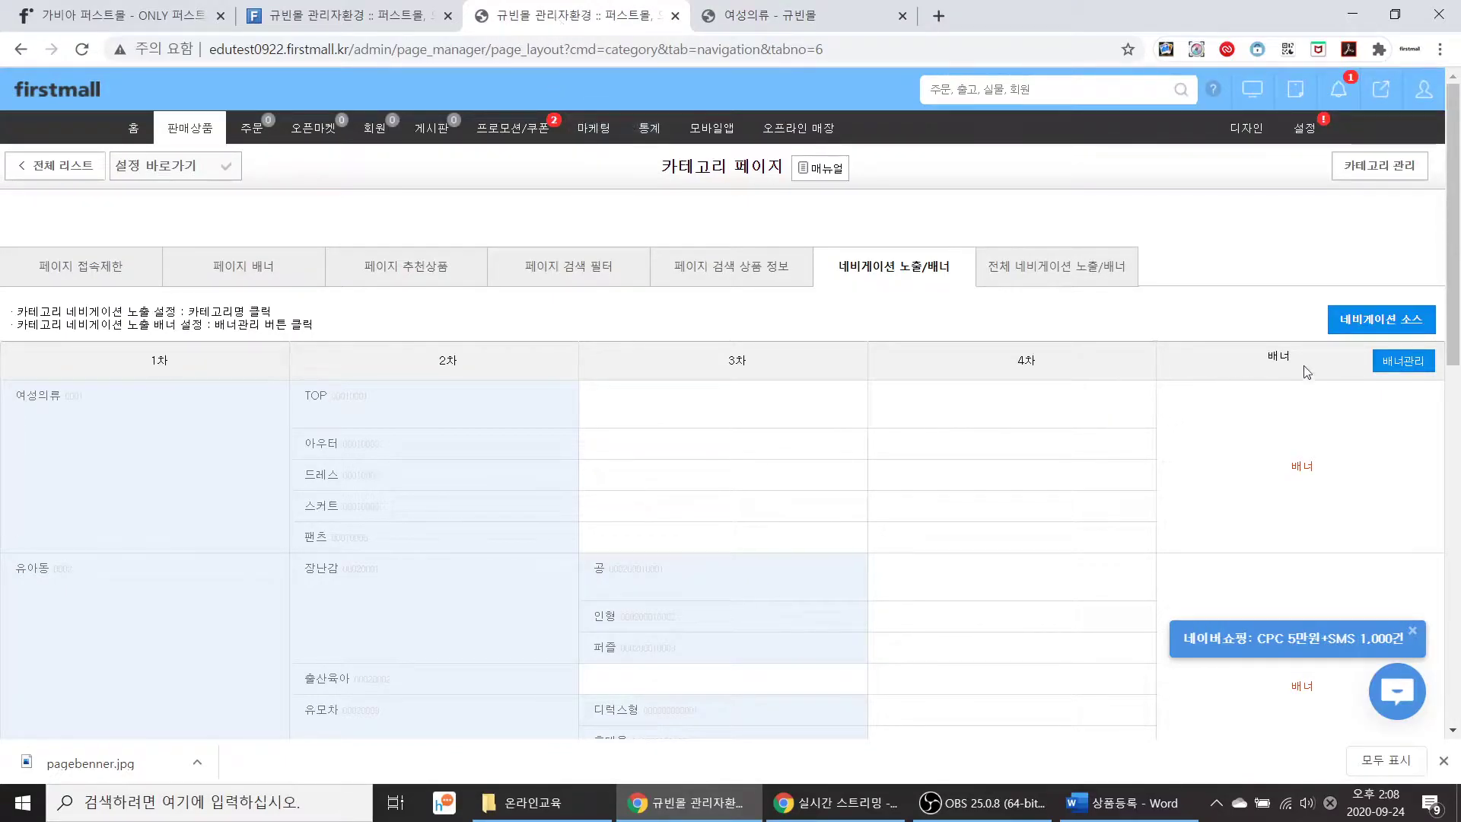
left_click(1397, 371)
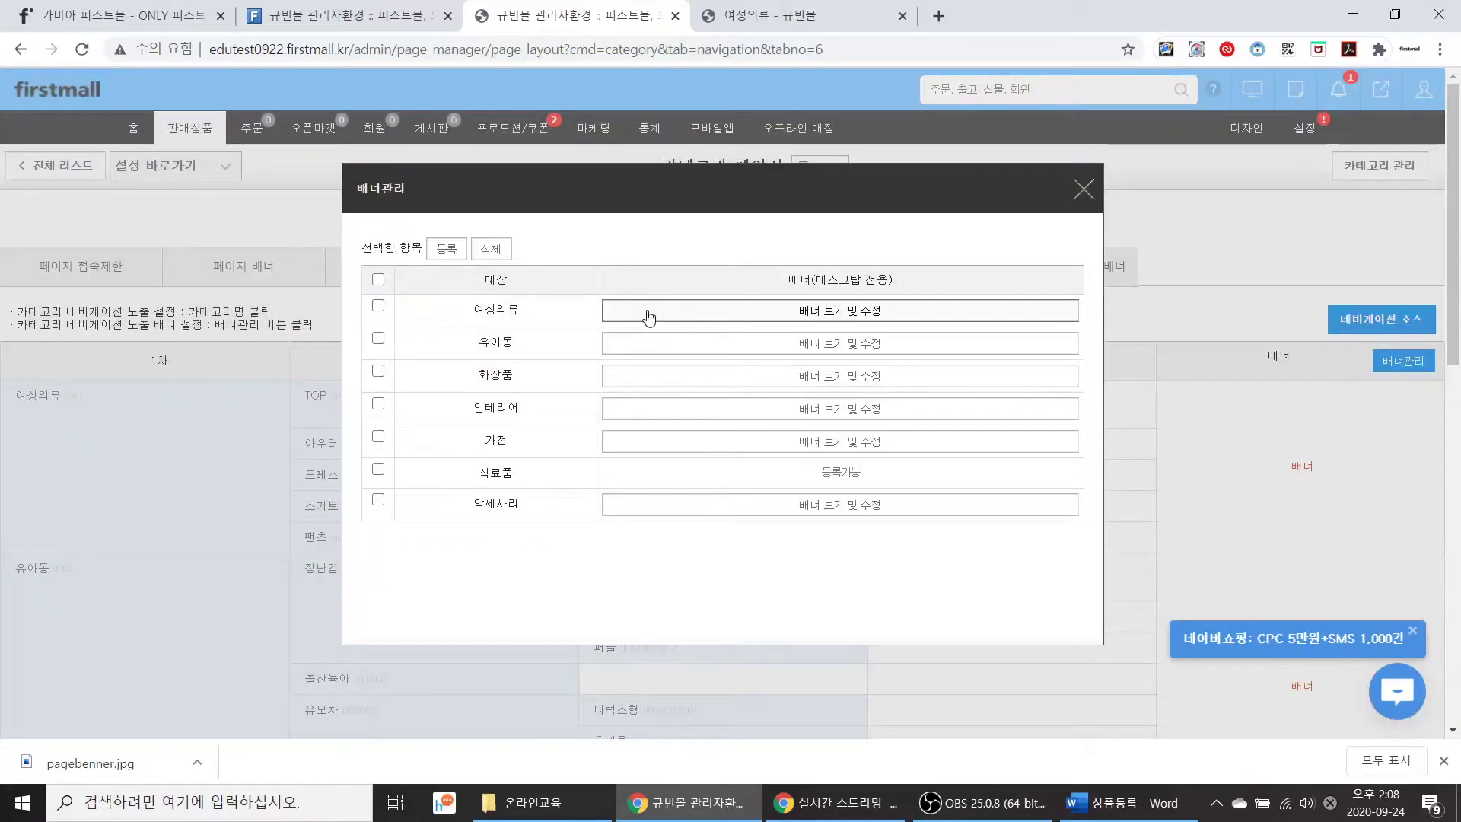
left_click(719, 319)
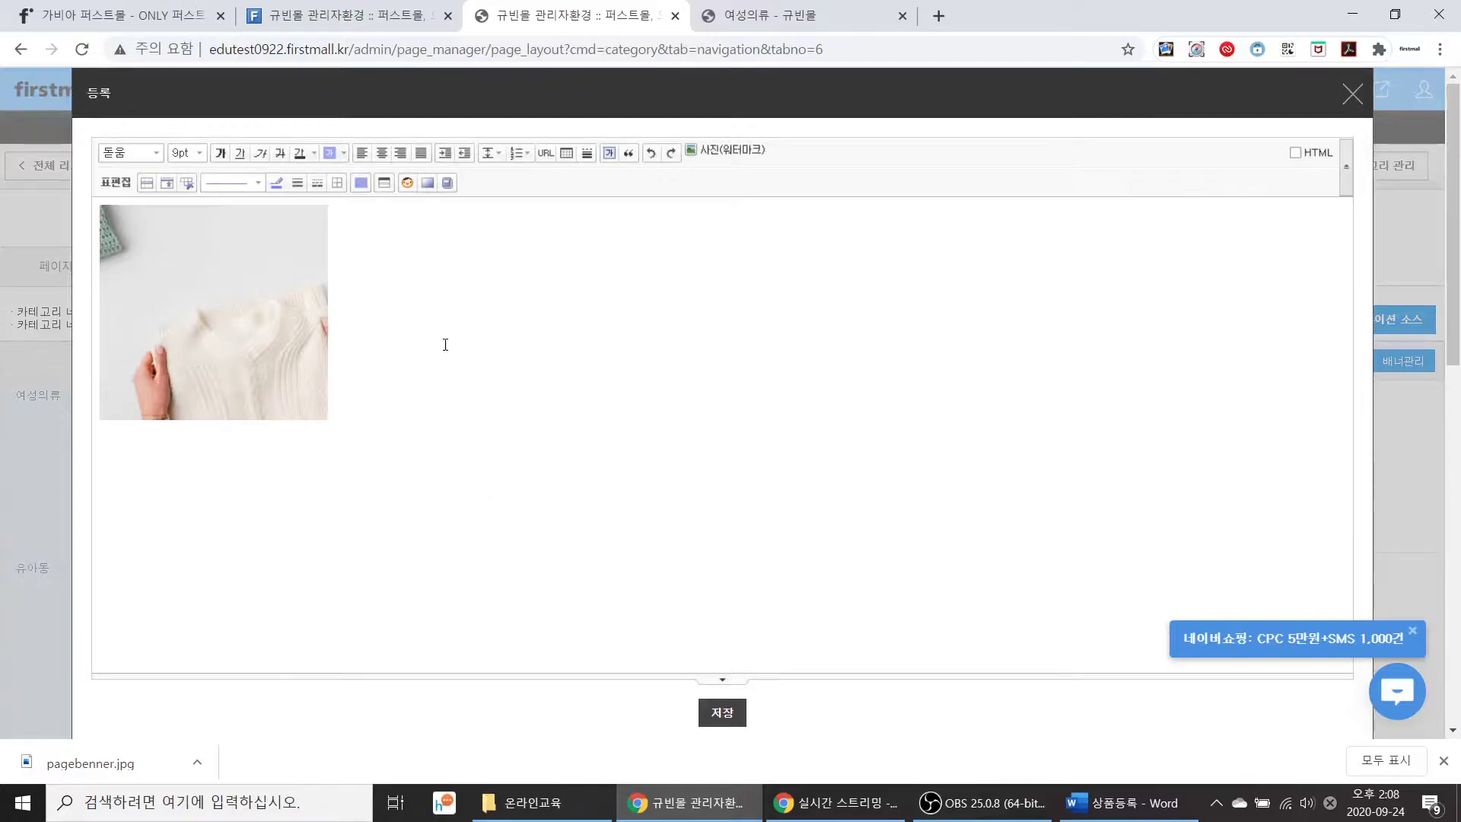
left_click(1352, 101)
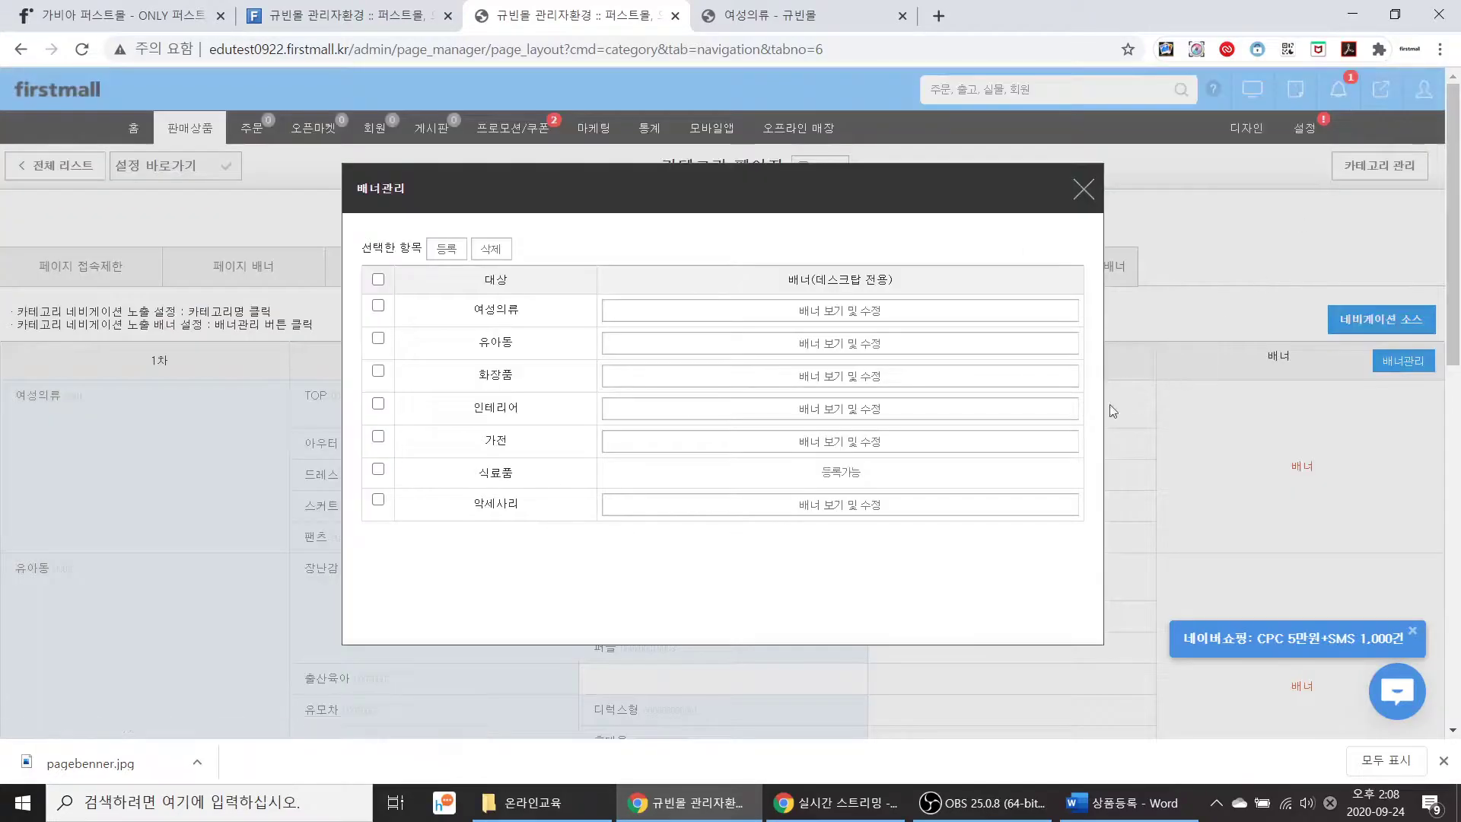
Step: Select 식료품 in the banner management, view its banner registration editor and close it without saving
left_click(378, 470)
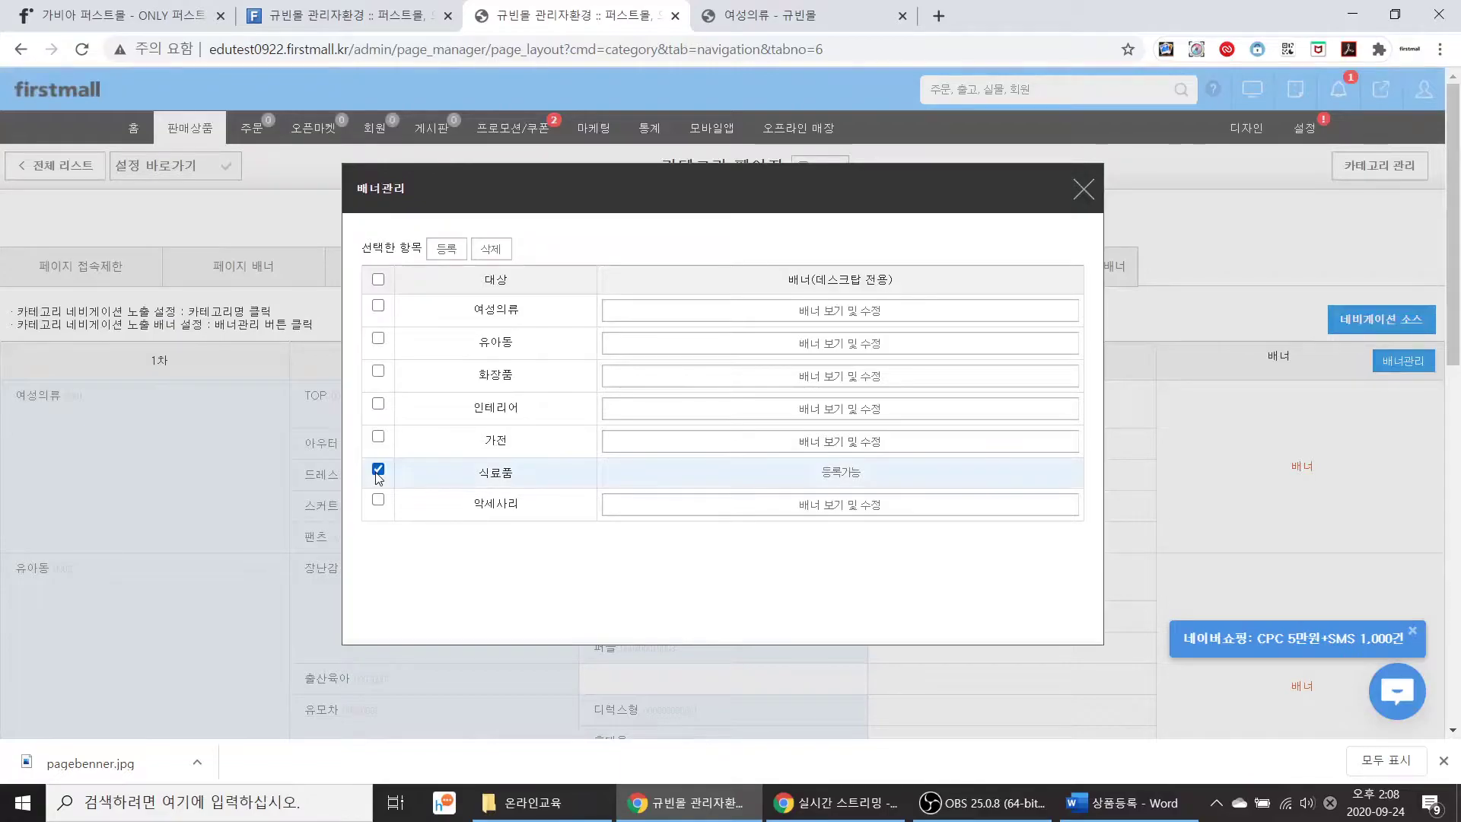
left_click(442, 249)
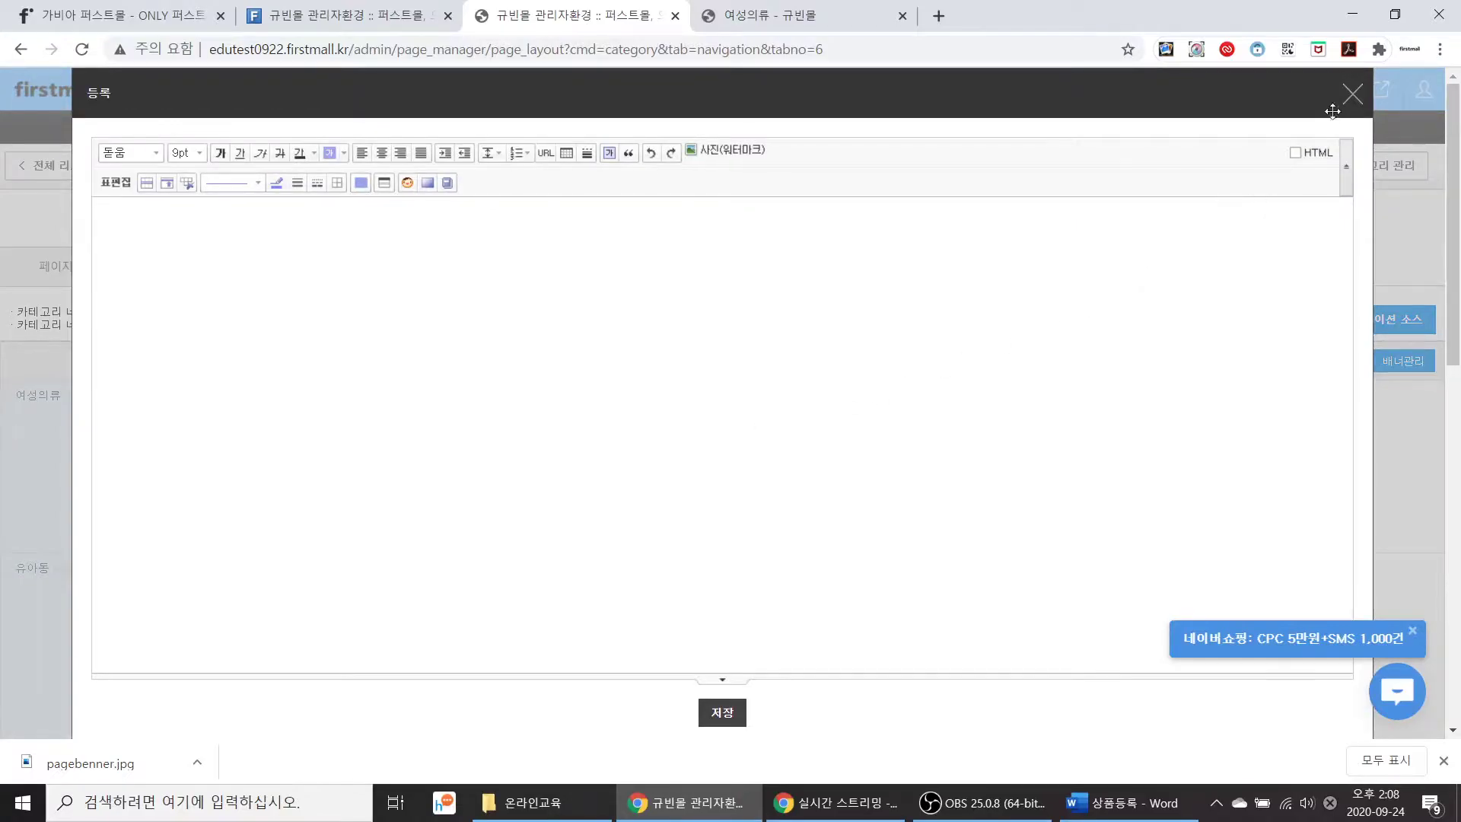
left_click(1352, 94)
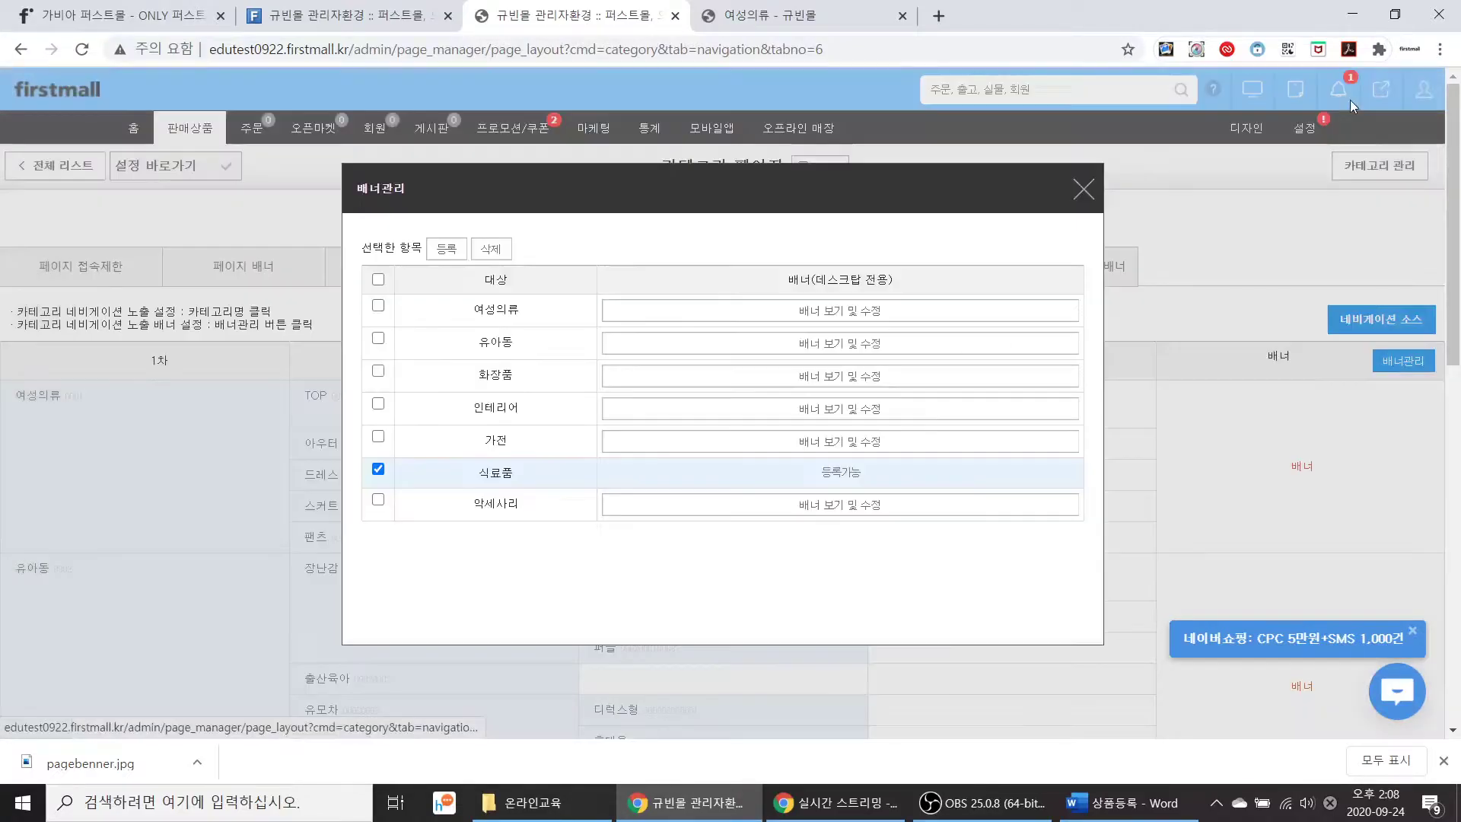
Step: Open the 전체 네비게이션 노출/배너 settings in the admin, and view the storefront's ALL CATEGORY overlay with its categories and banners
left_click(1084, 189)
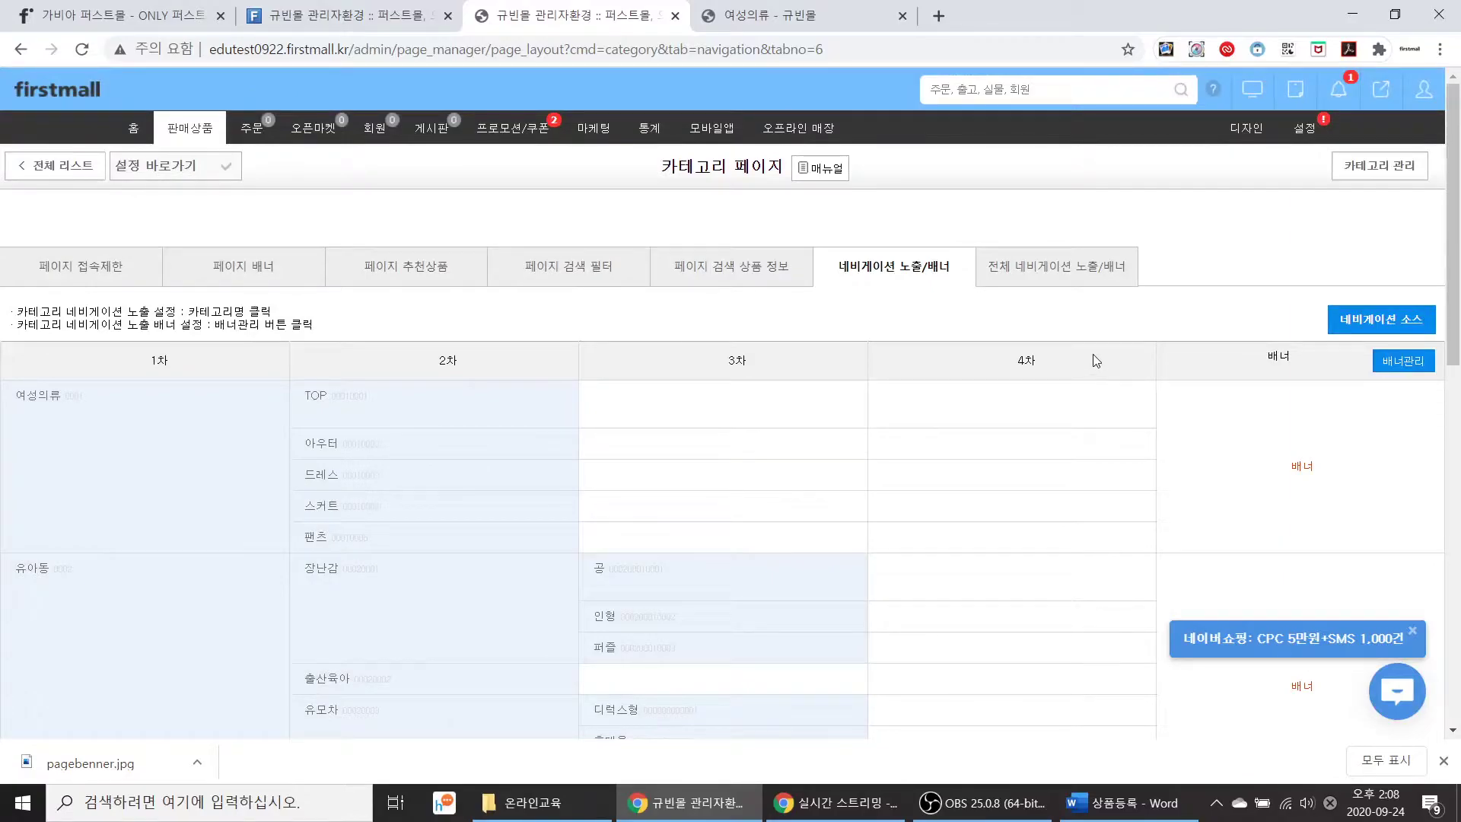
left_click(1072, 279)
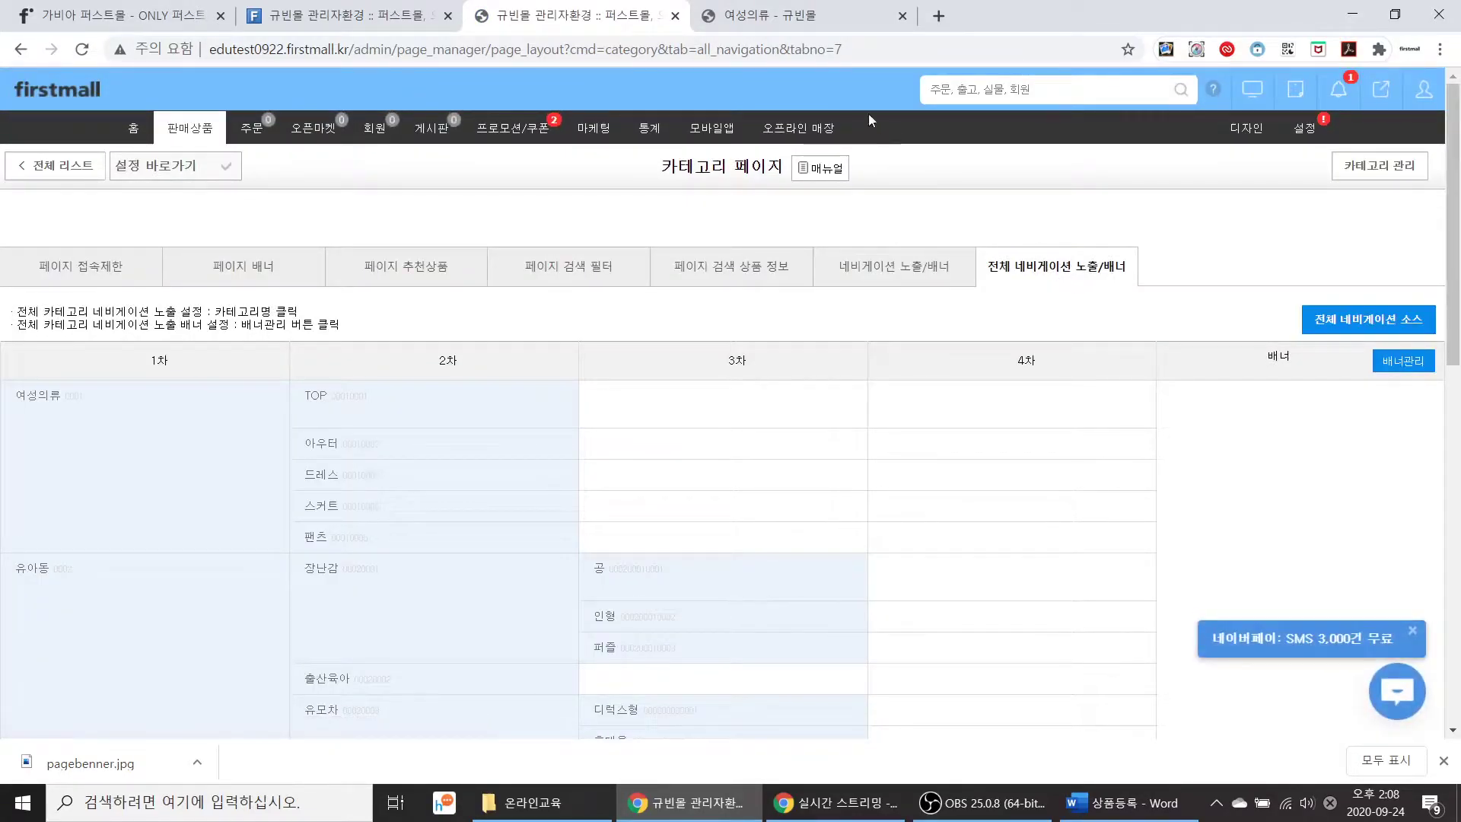
left_click(800, 23)
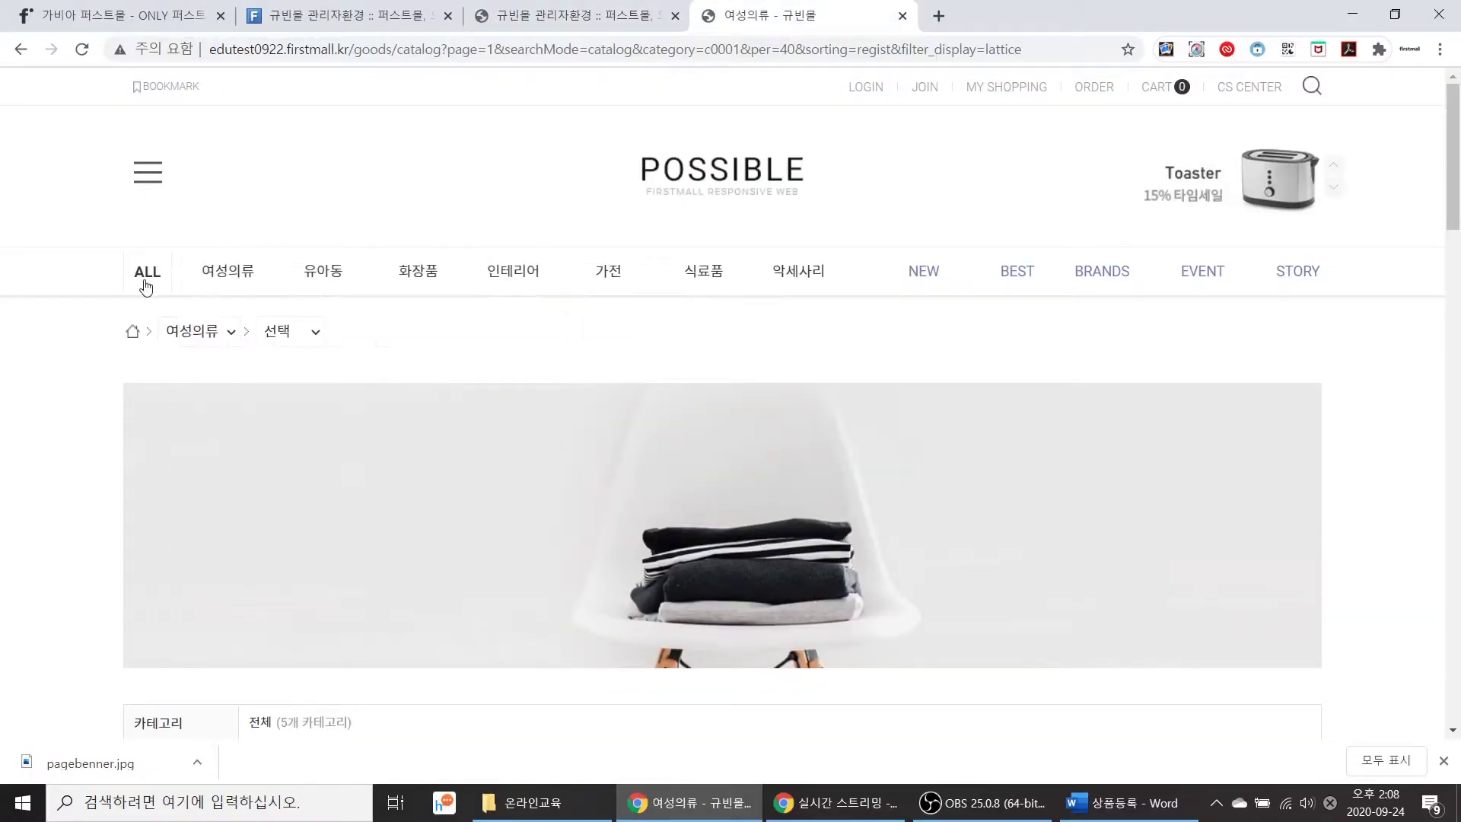
left_click(147, 287)
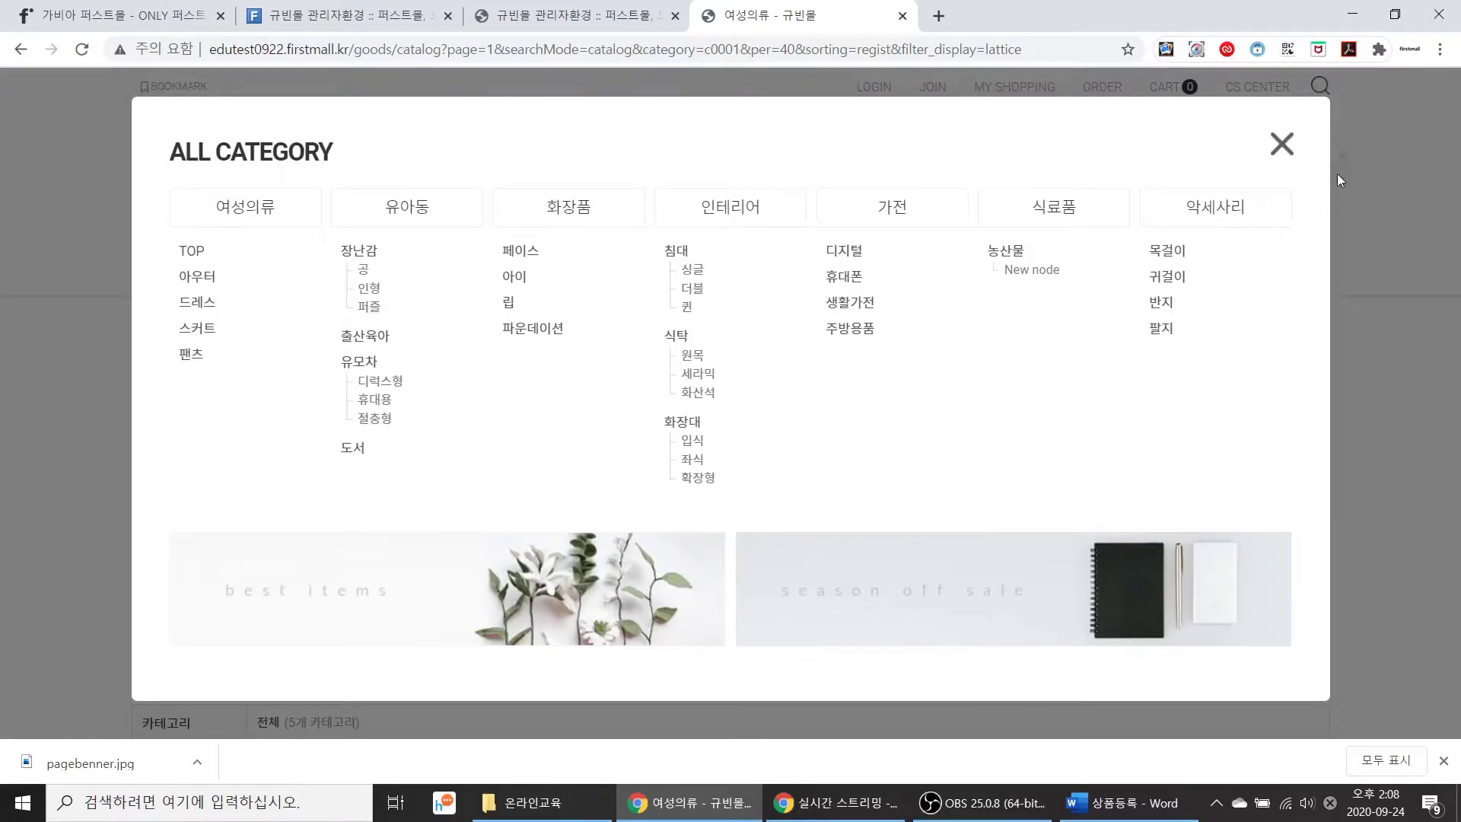
left_click(1281, 144)
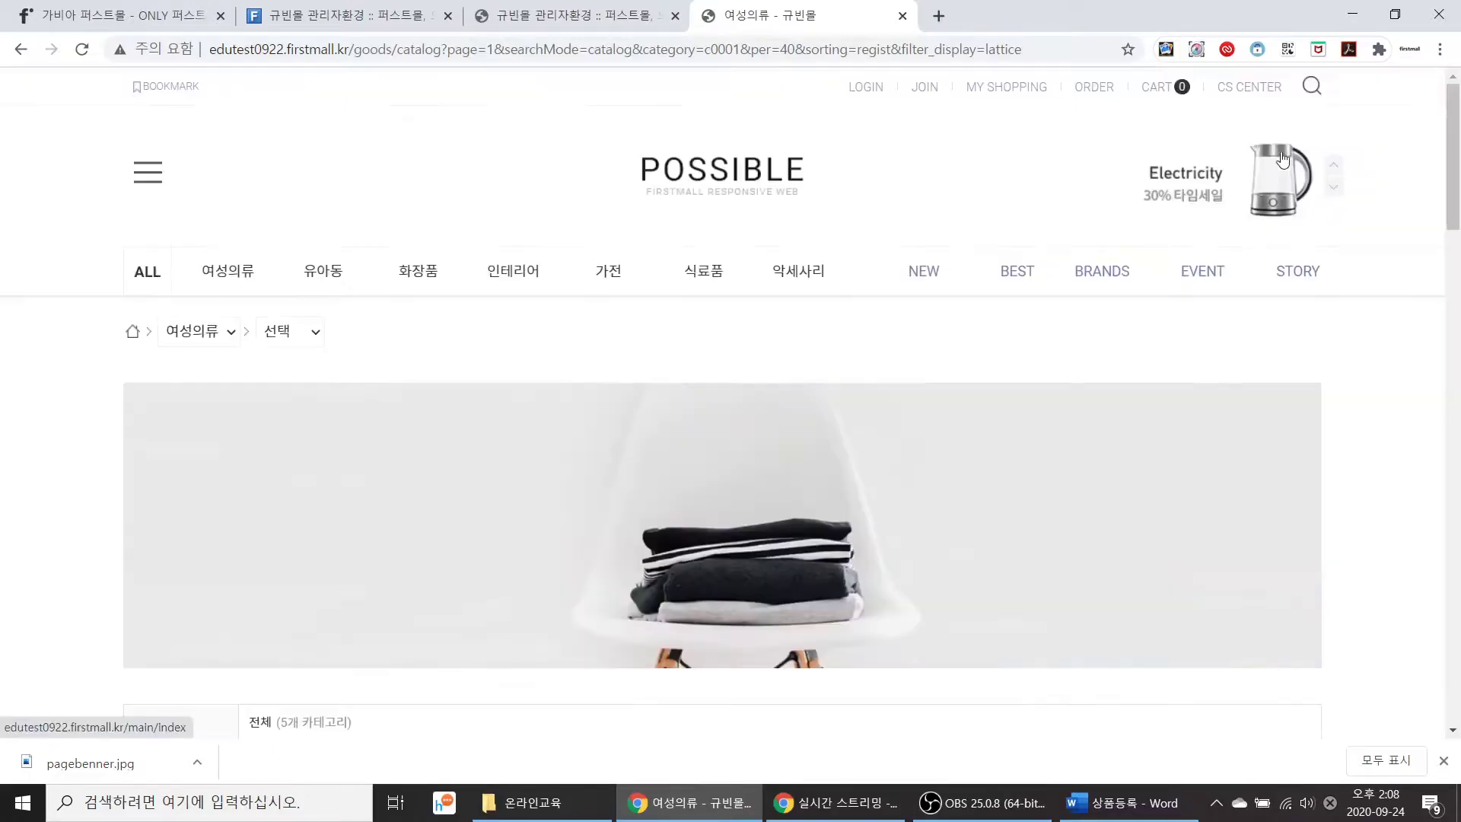
Step: View the 전체 카테고리 네비게이션 banner in the admin's banner management, and close its editor without saving
left_click(574, 17)
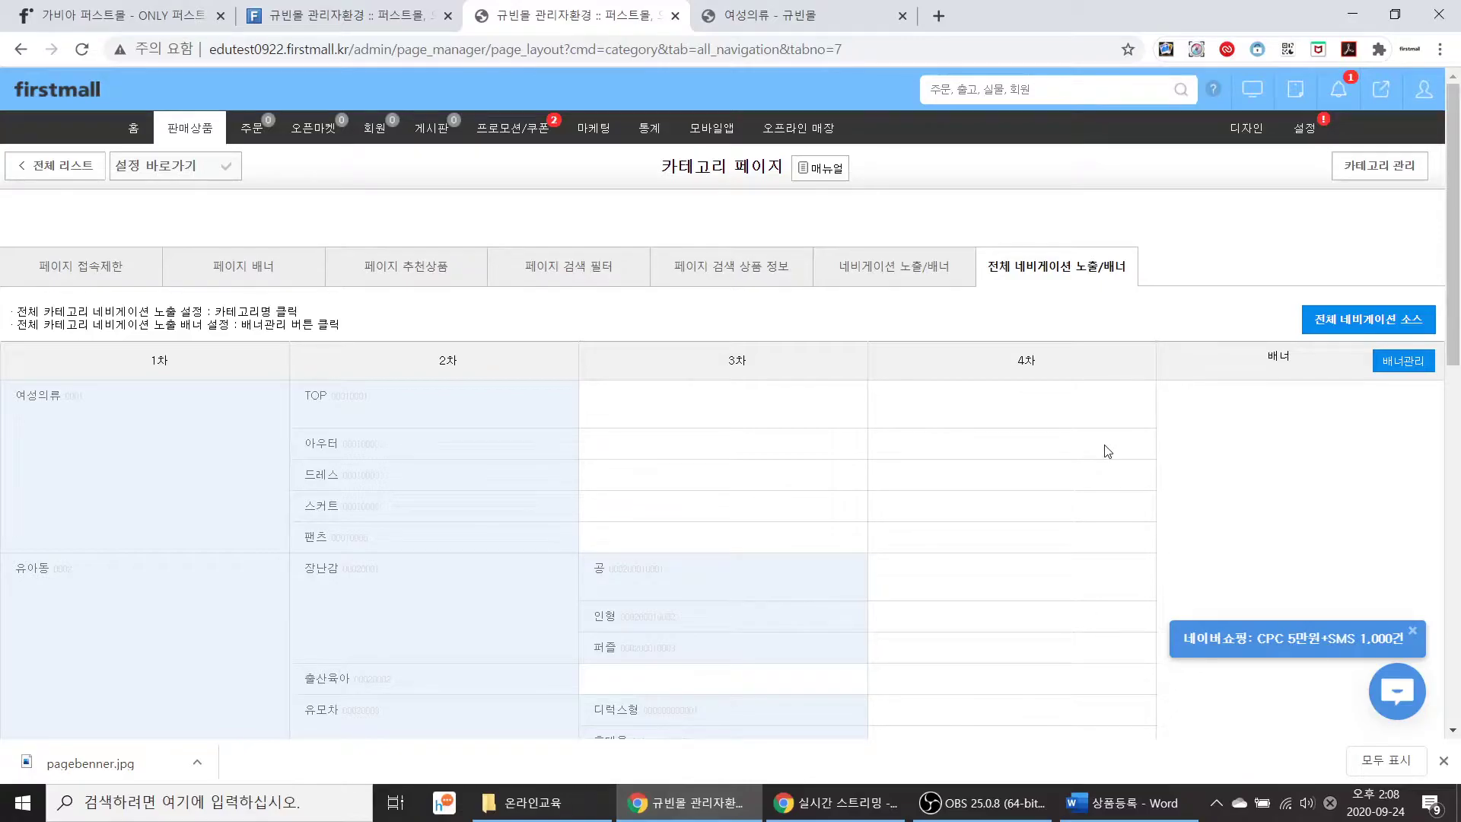
left_click(1403, 363)
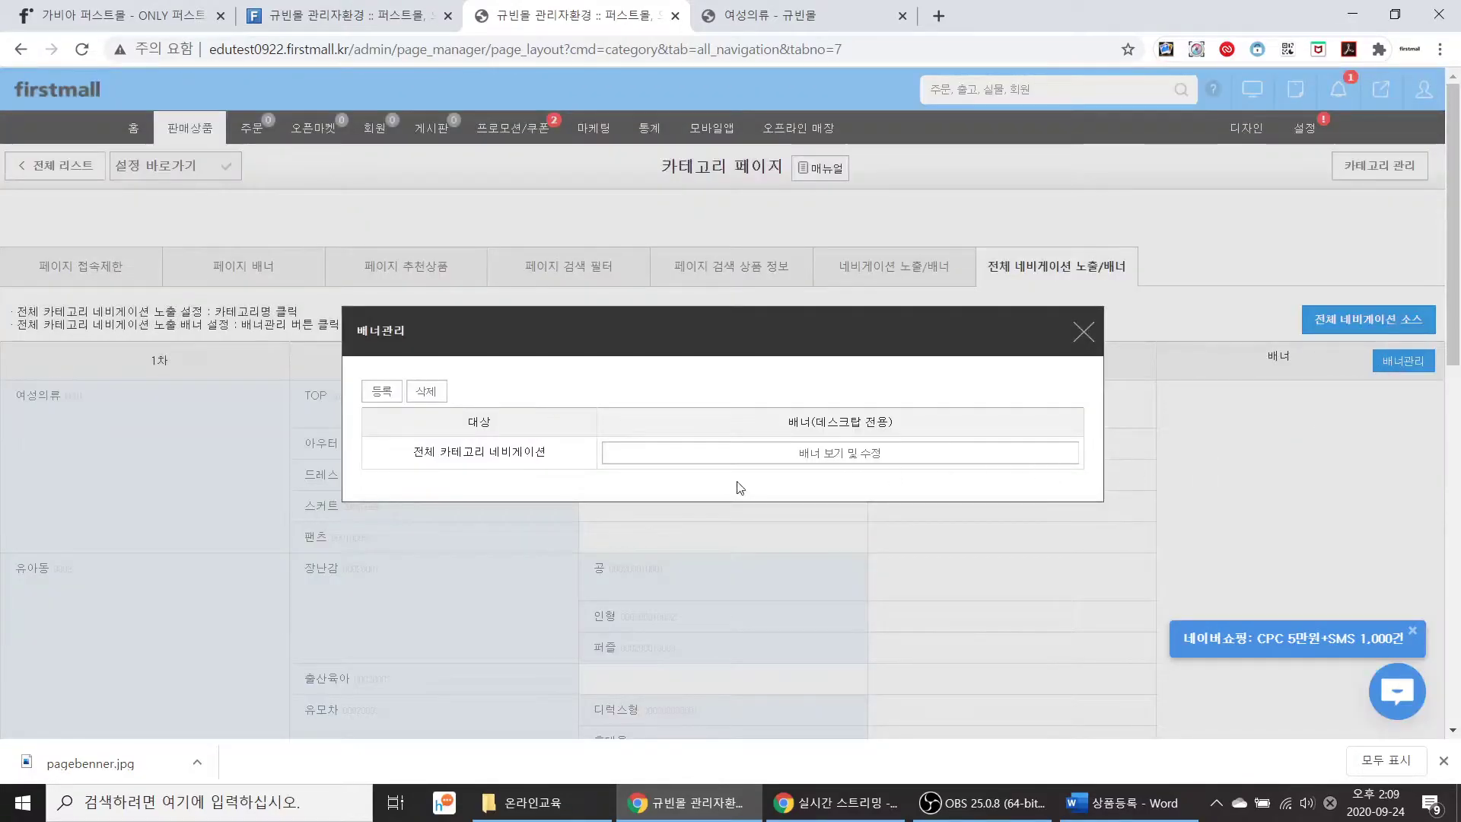
left_click(724, 467)
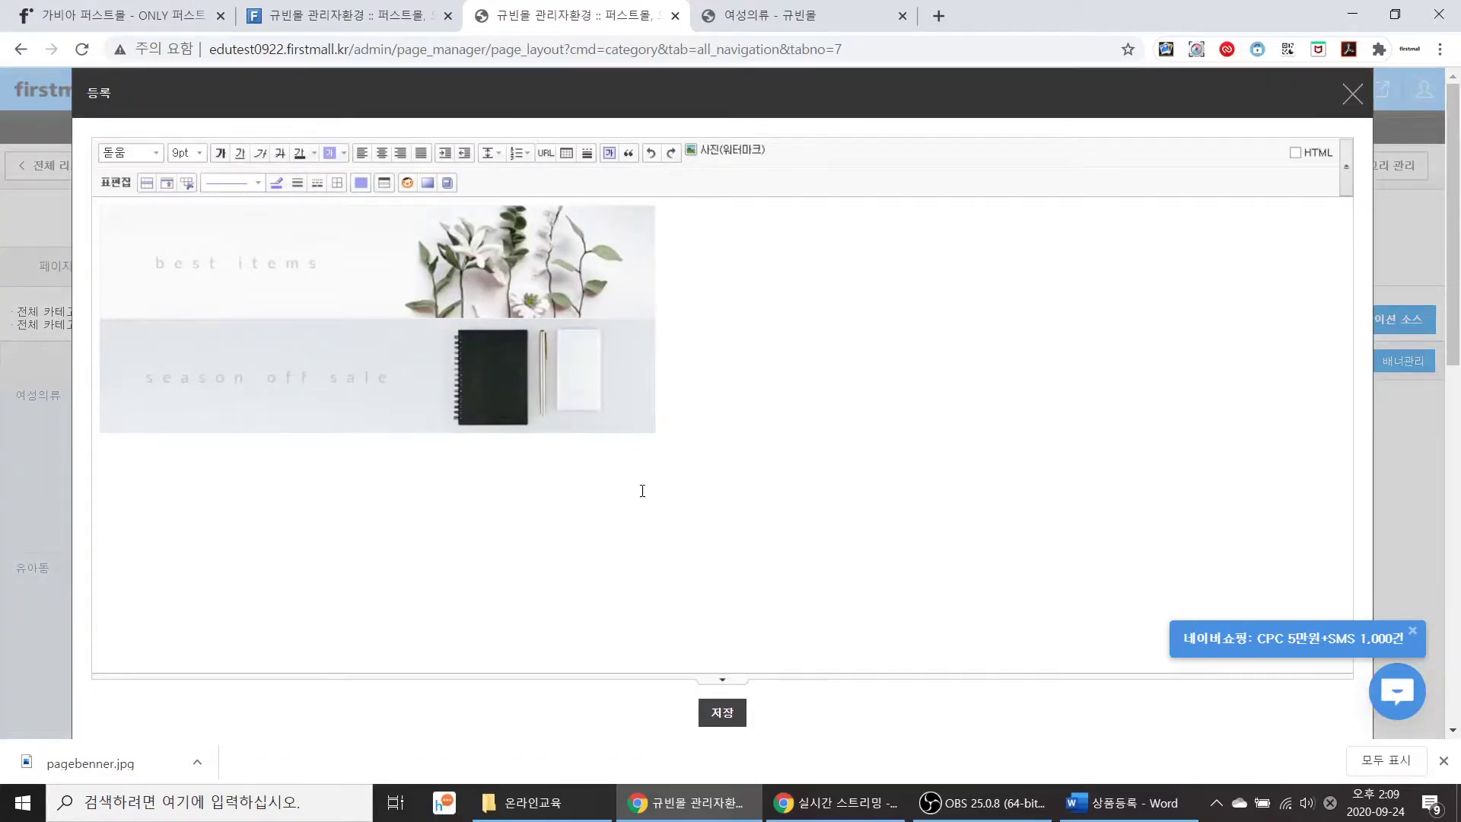
left_click(1352, 104)
left_click(1084, 330)
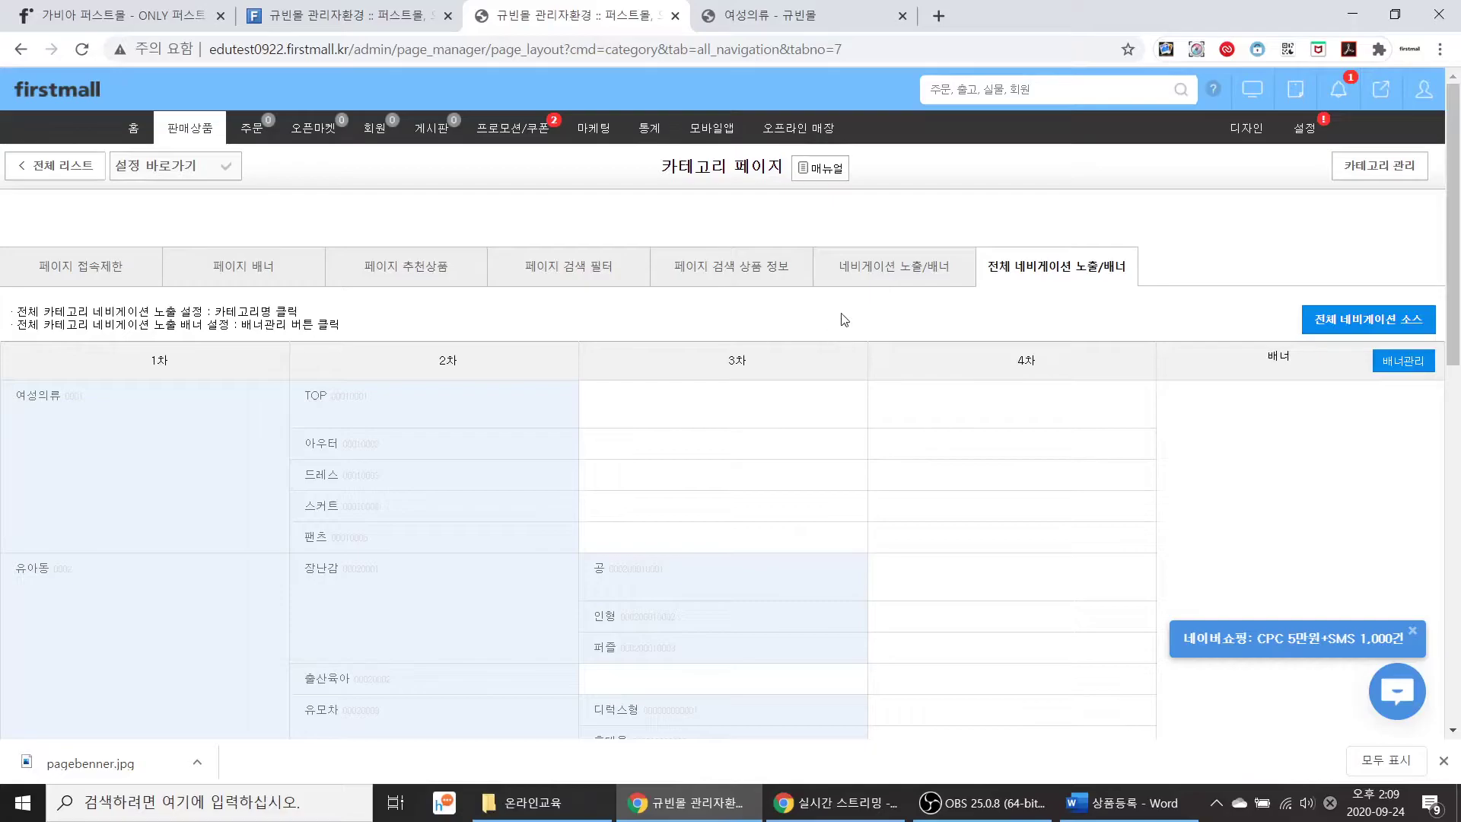
Step: Open the [실물] 상품 list, select all products on the page and look through the listed items
mouse_move(196, 128)
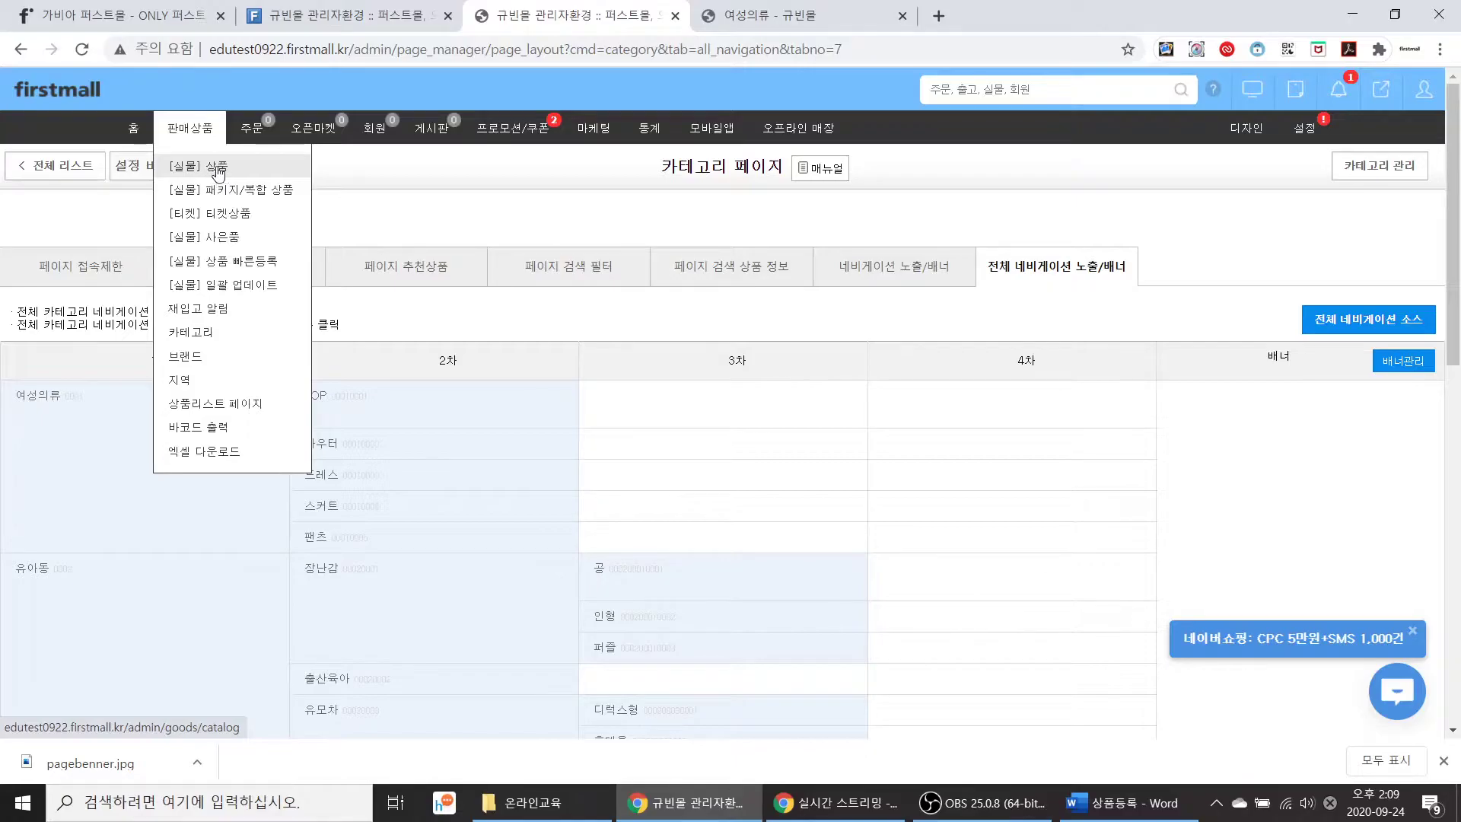
left_click(219, 174)
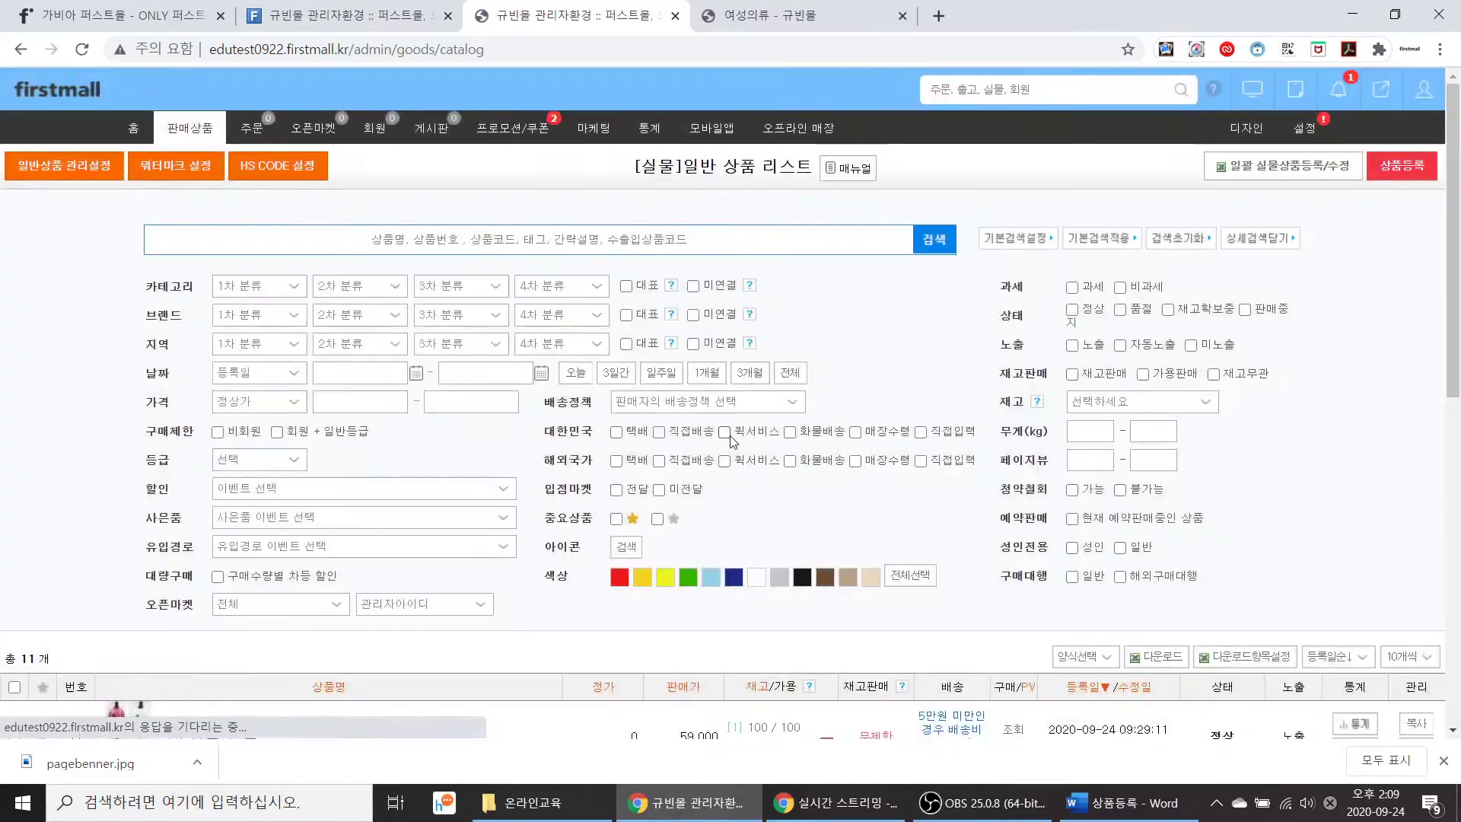
scroll(733, 442, "down", 5)
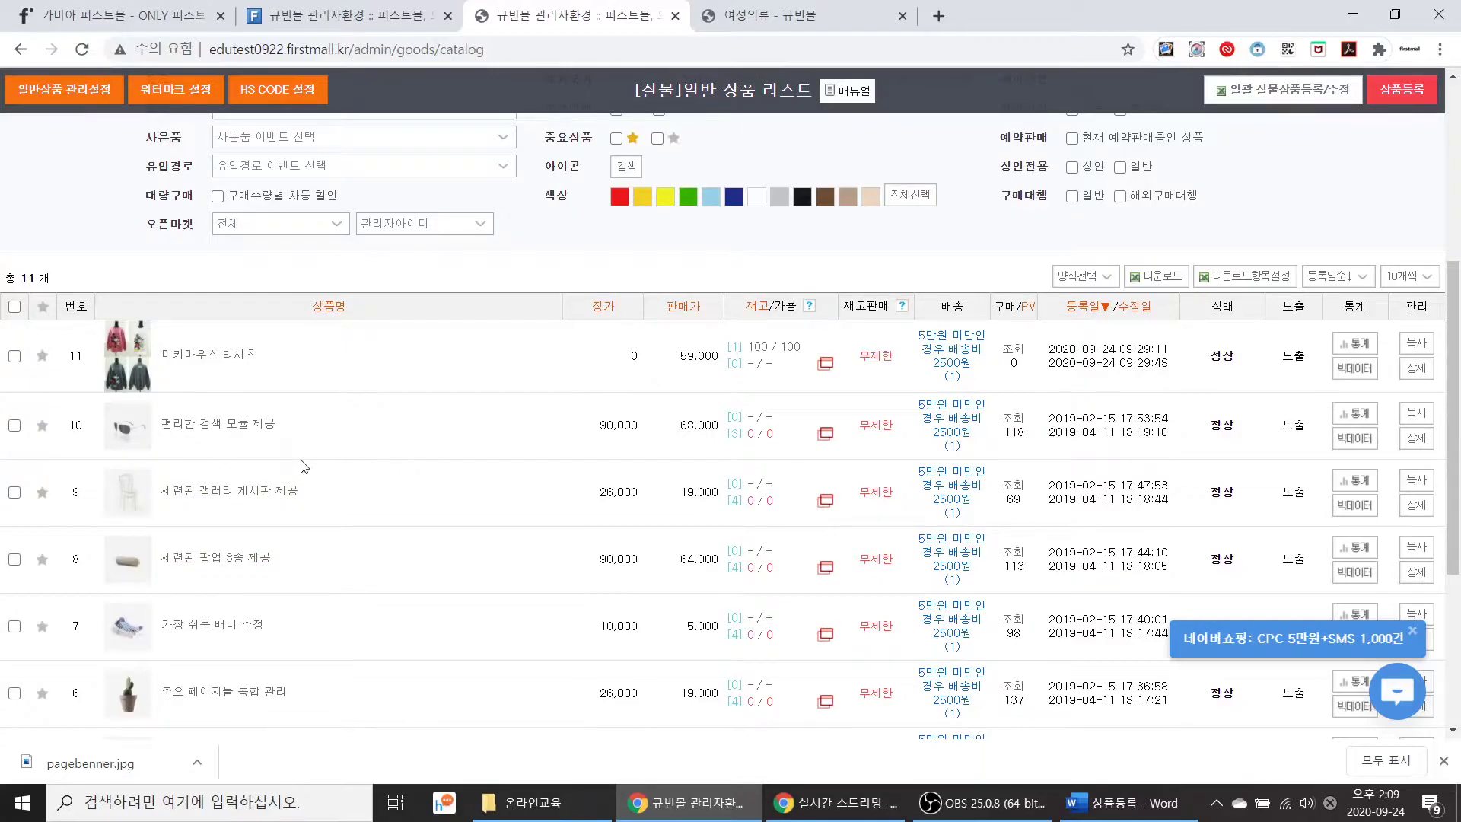
left_click(15, 307)
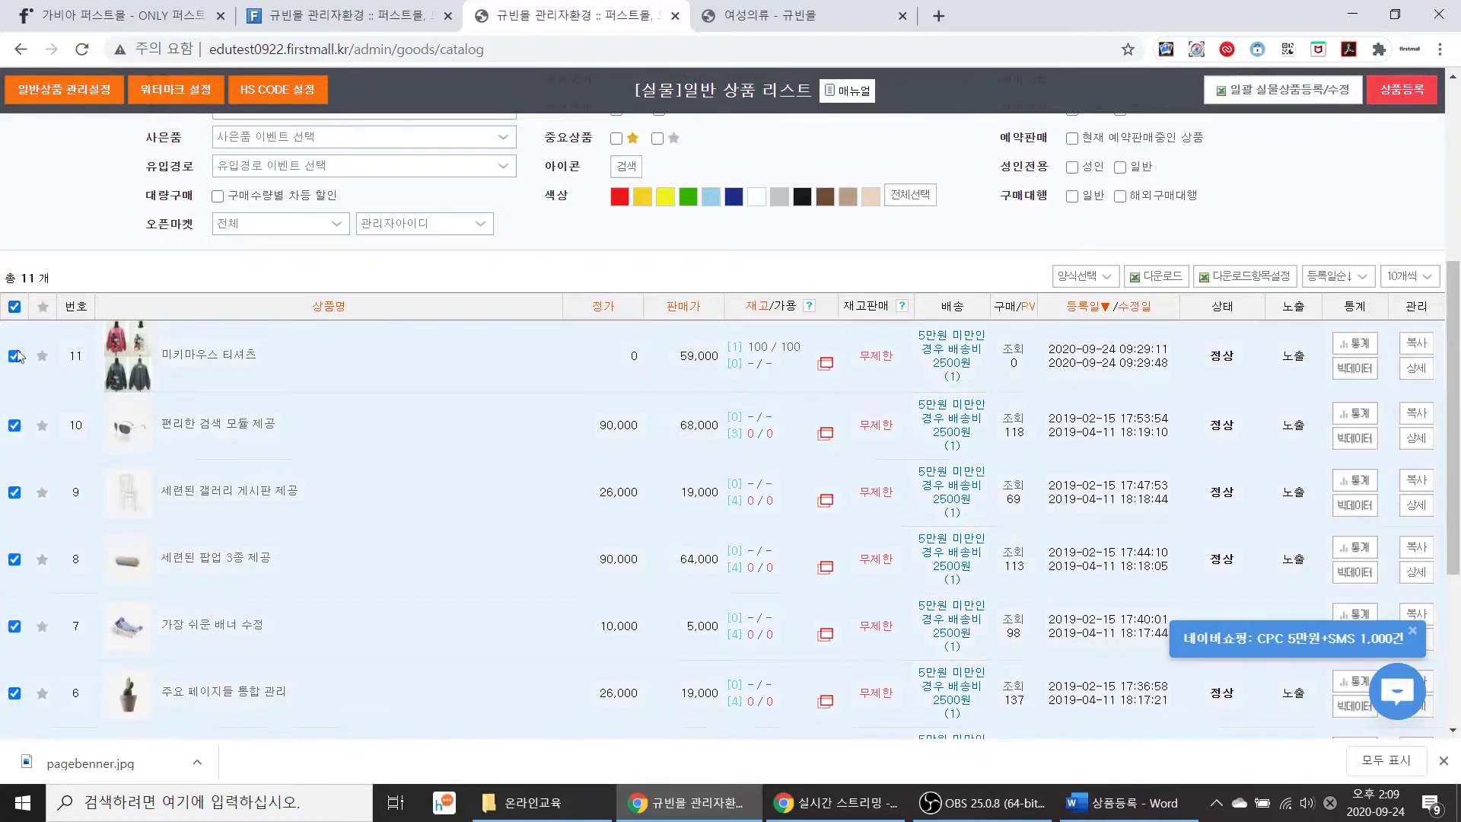
scroll(31, 513, "down", 4)
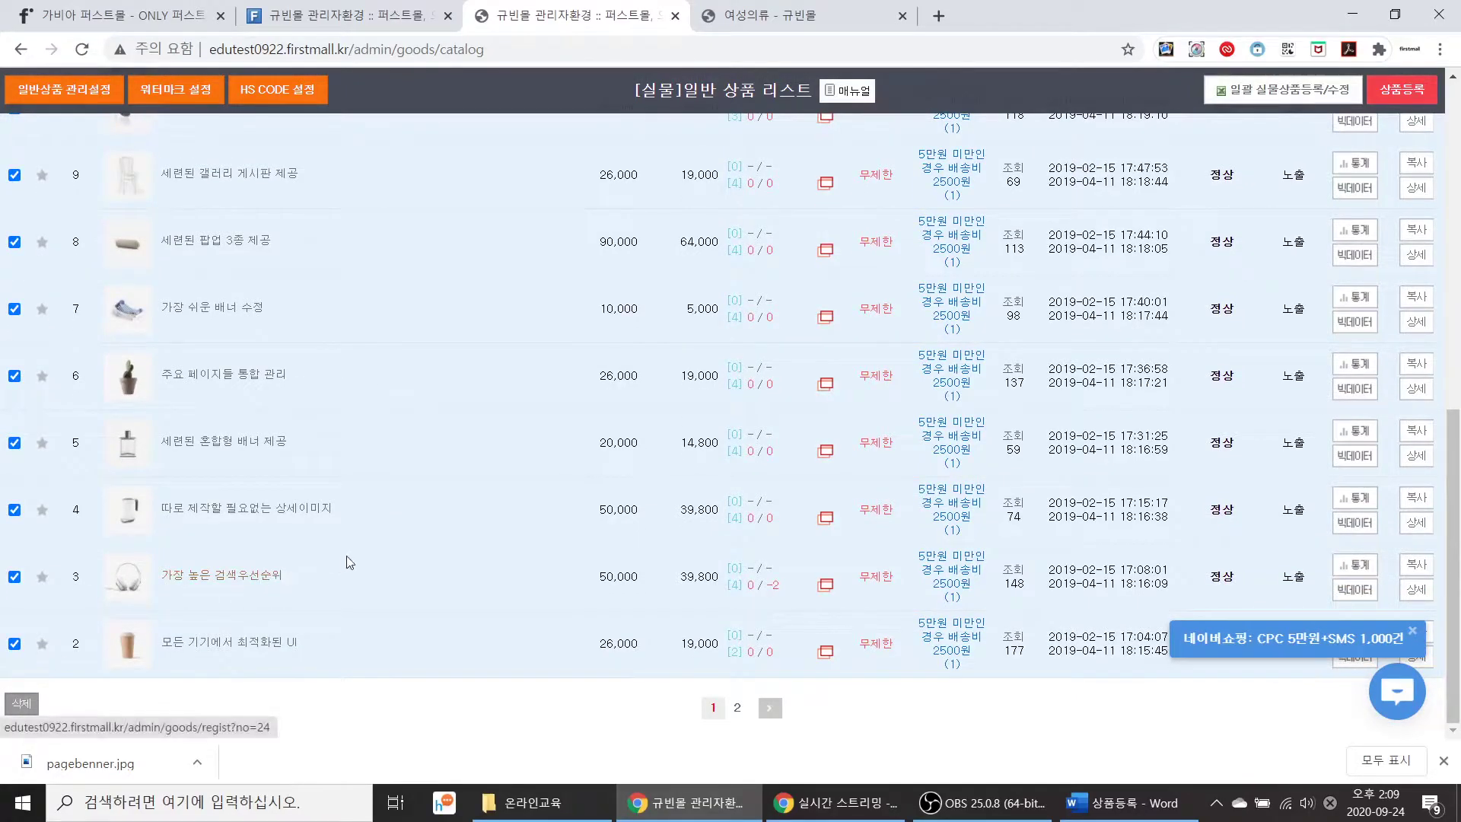
scroll(365, 561, "up", 6)
scroll(391, 560, "up", 3)
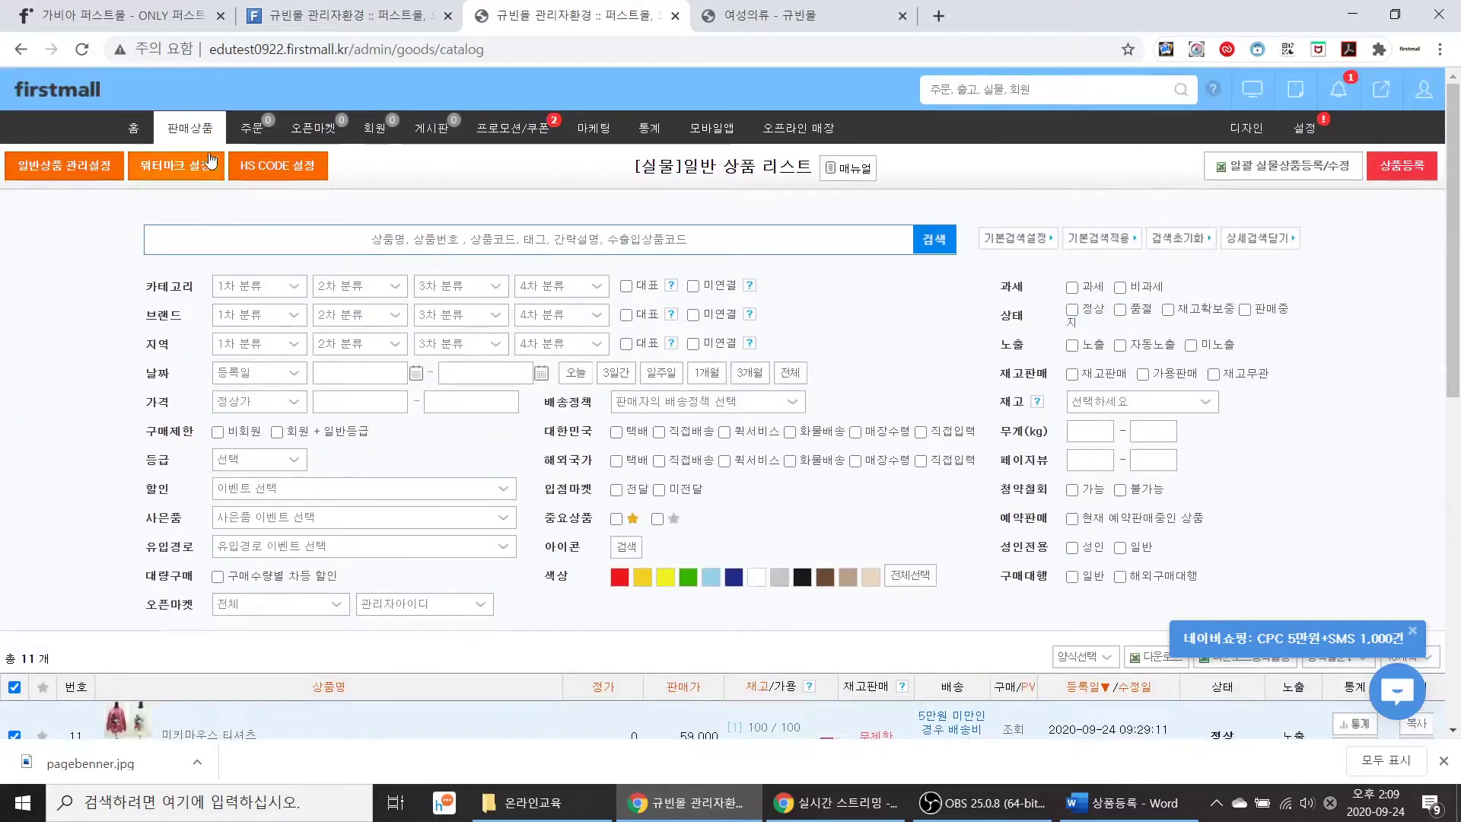
Step: Open the [실물] 패키지/복합 상품 list and look through its search options and registered package product
mouse_move(190, 128)
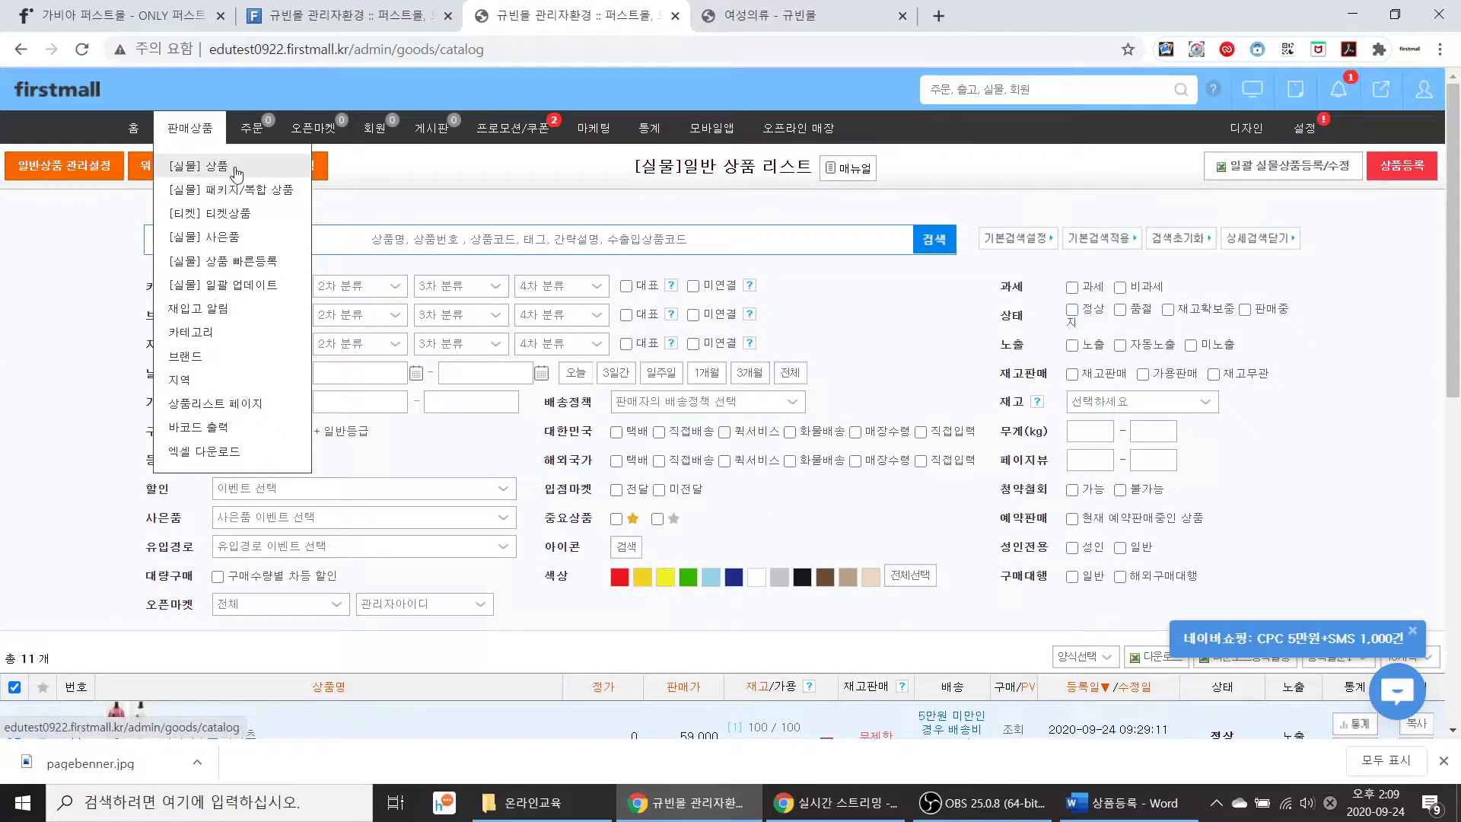
left_click(221, 190)
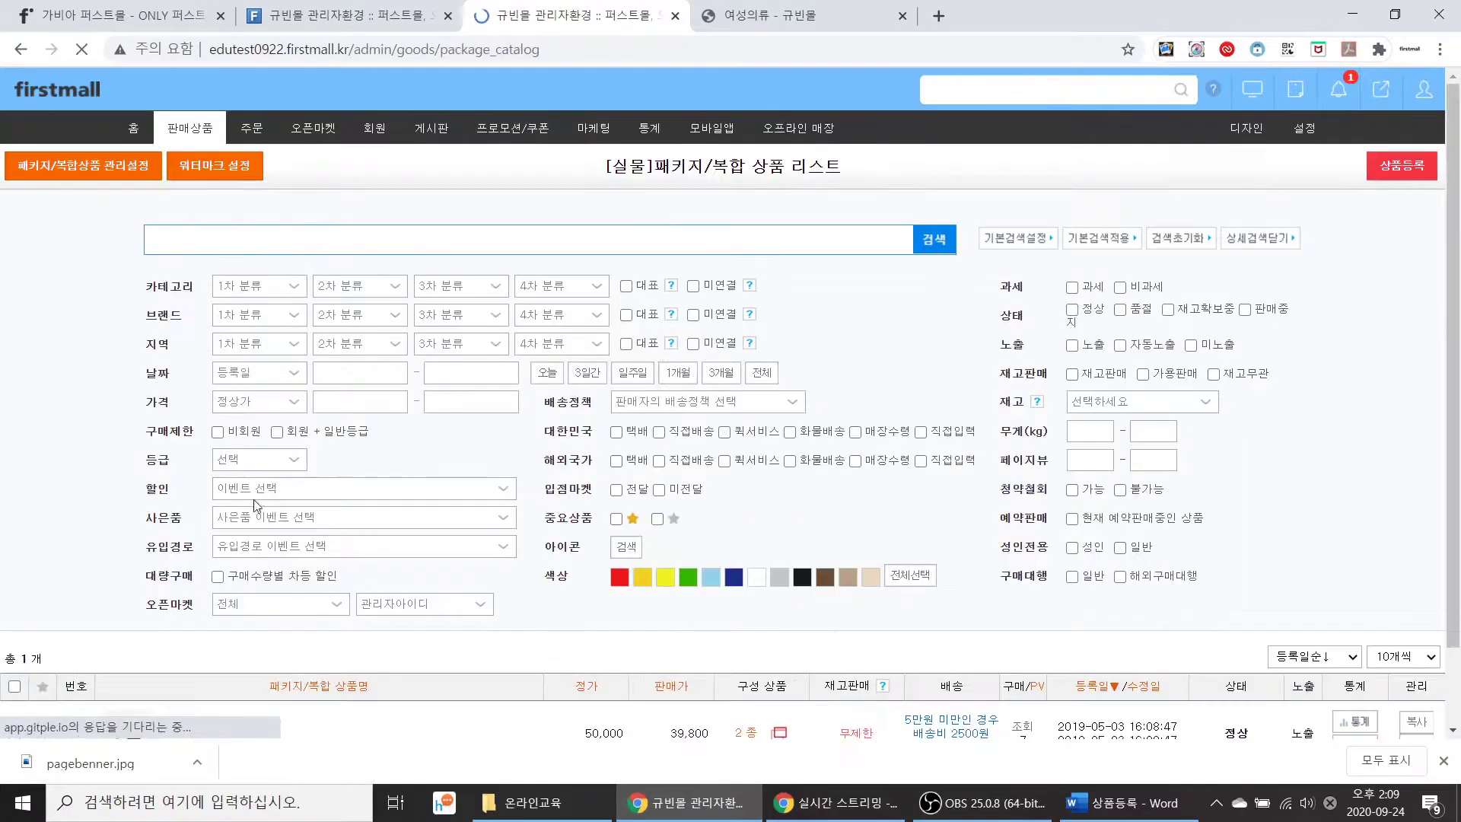
scroll(208, 519, "down", 3)
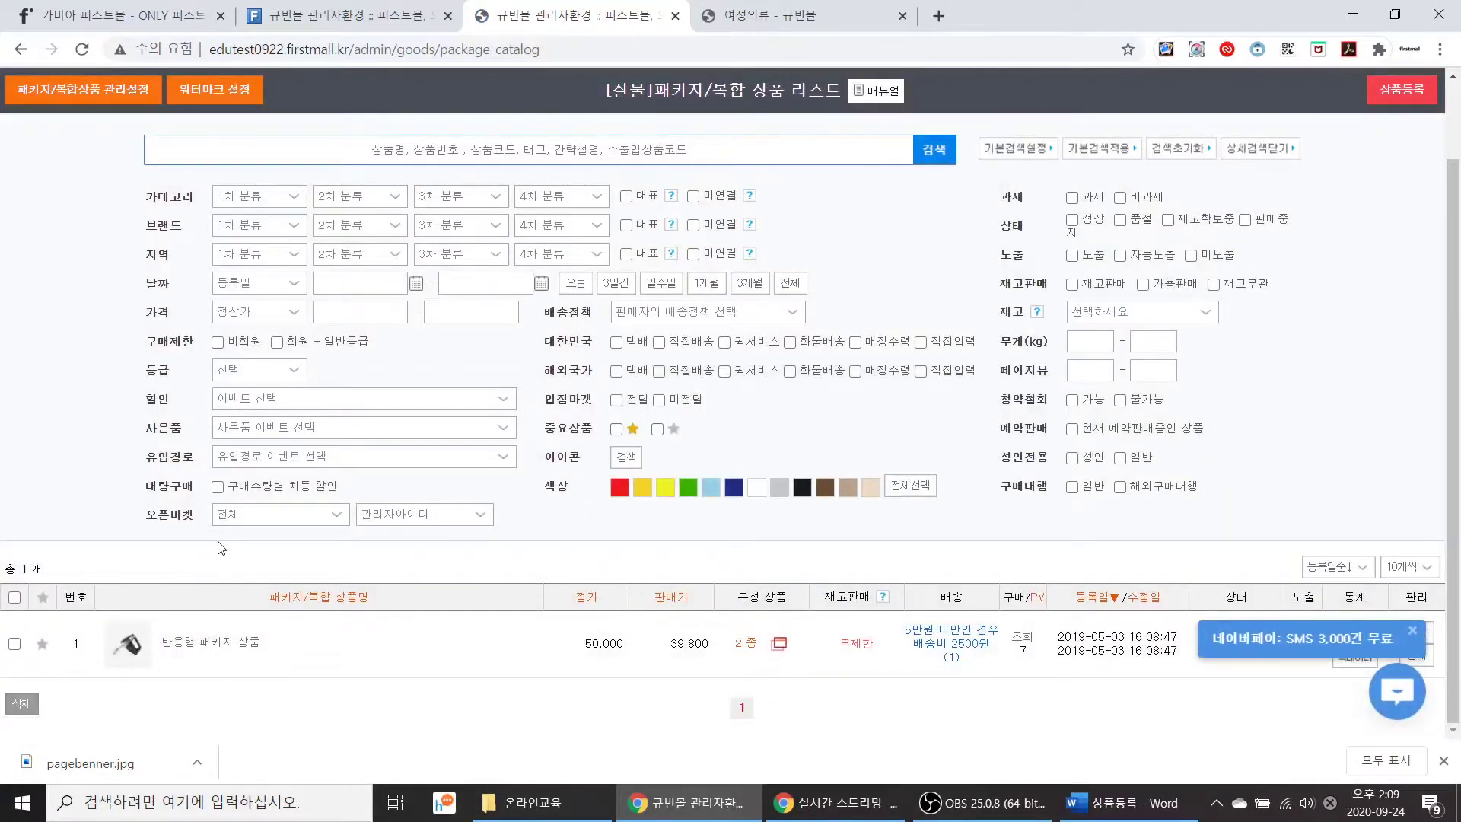
scroll(293, 457, "up", 3)
Step: Return to the [실물] 상품 list and start registering a new general product
mouse_move(199, 141)
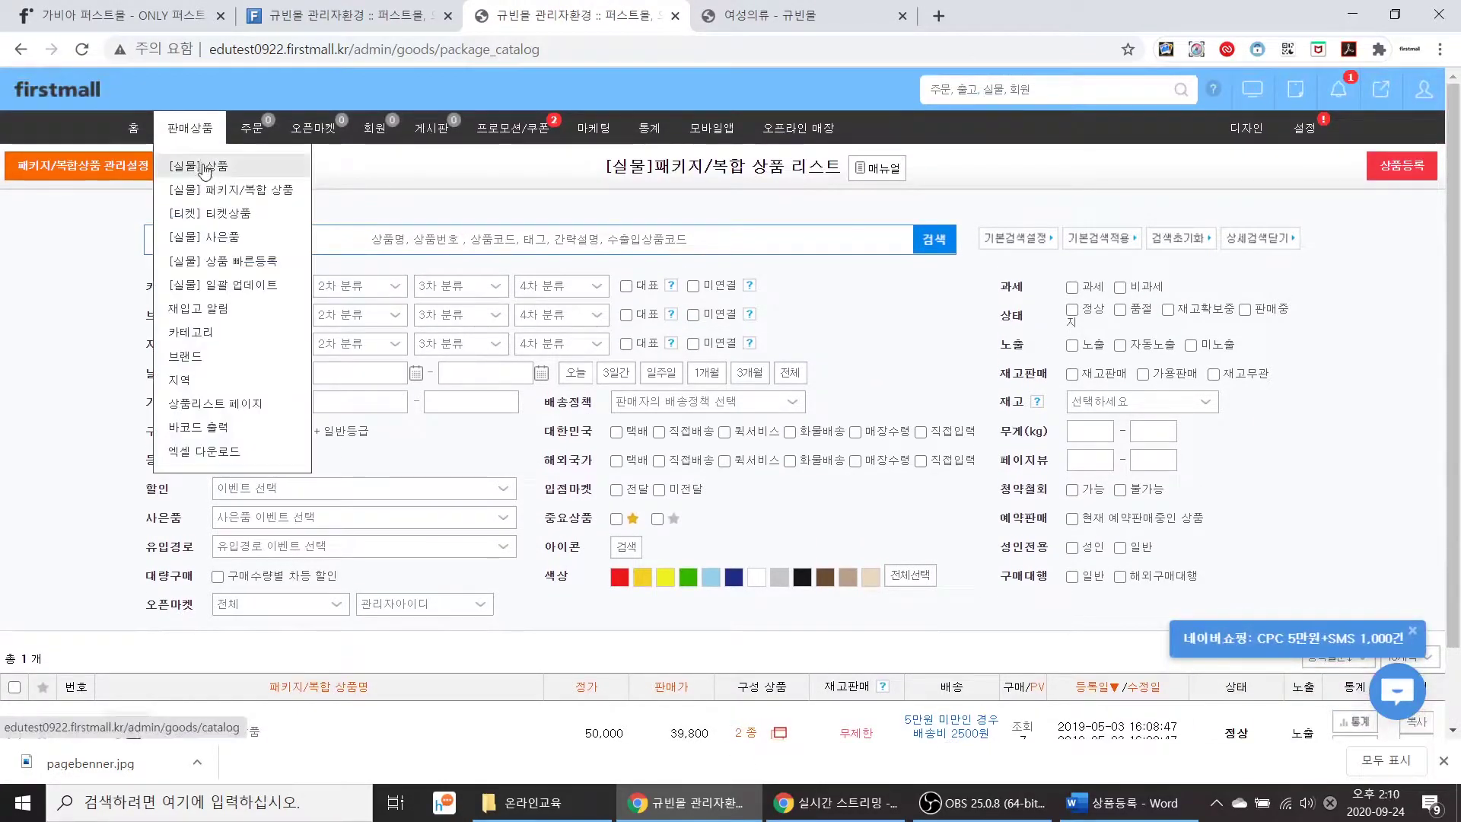
left_click(201, 167)
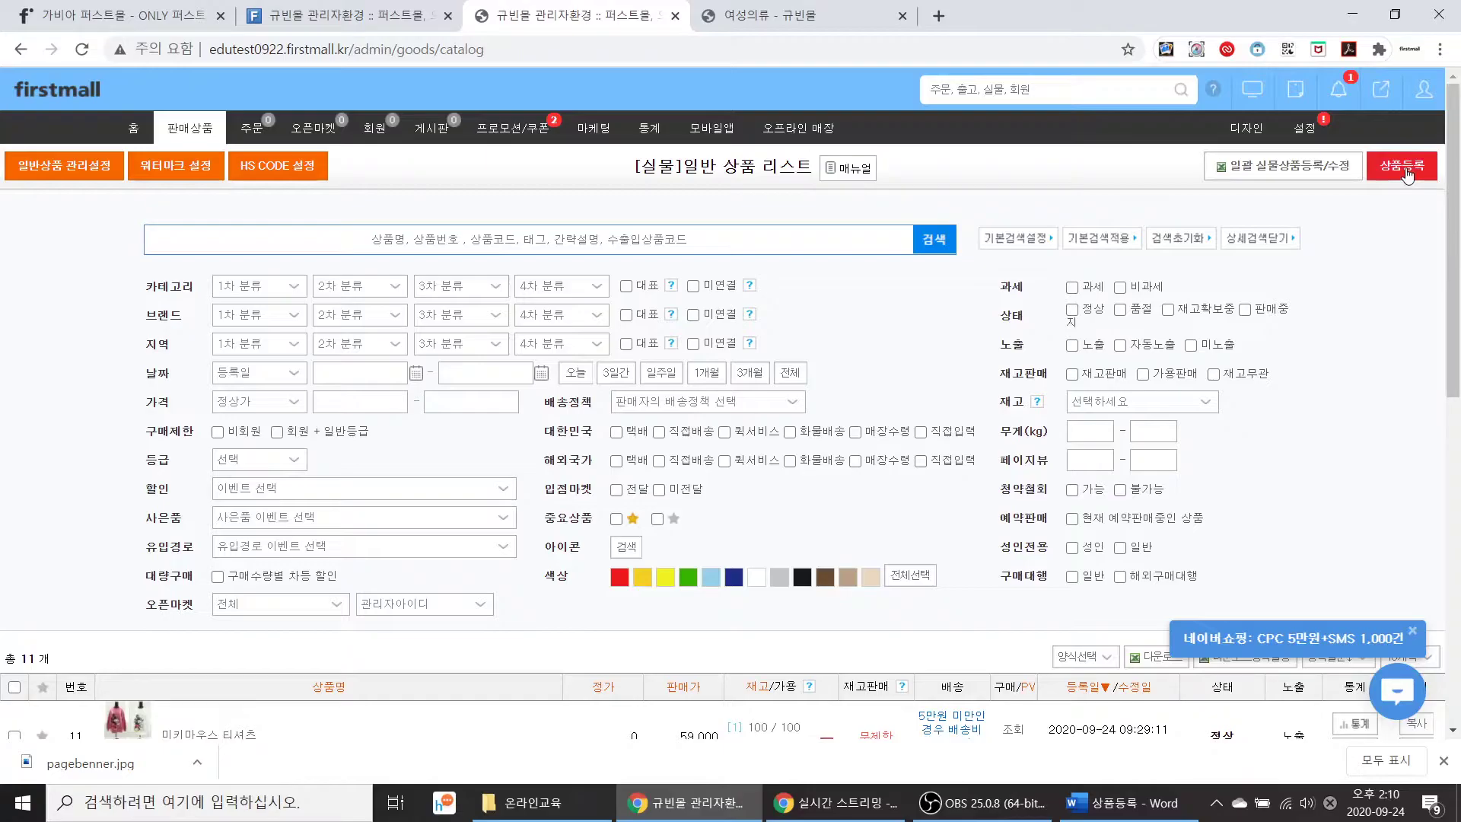
left_click(1403, 166)
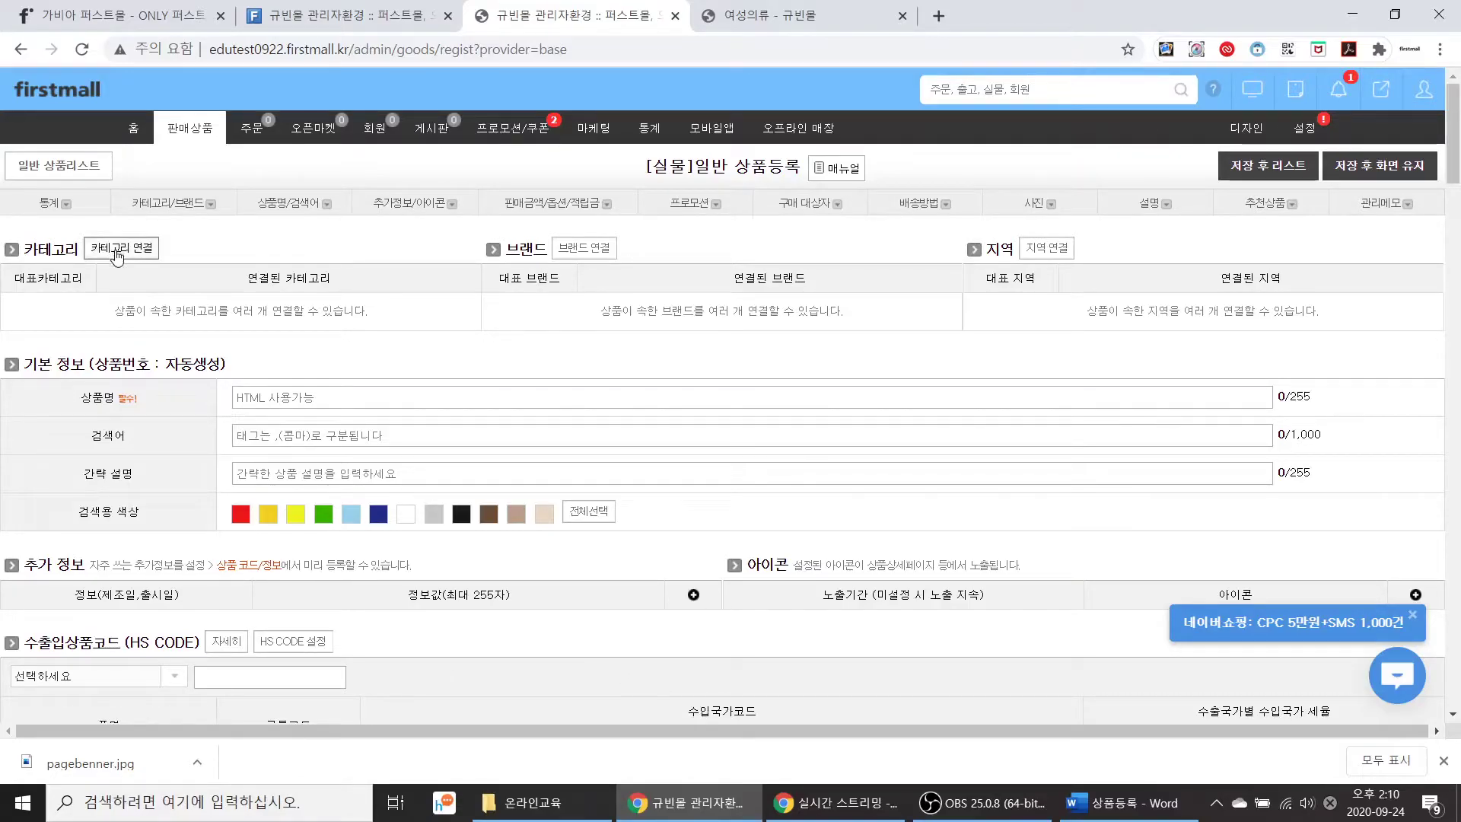
Step: Link the new product to the category 여성의류 > TOP
left_click(135, 255)
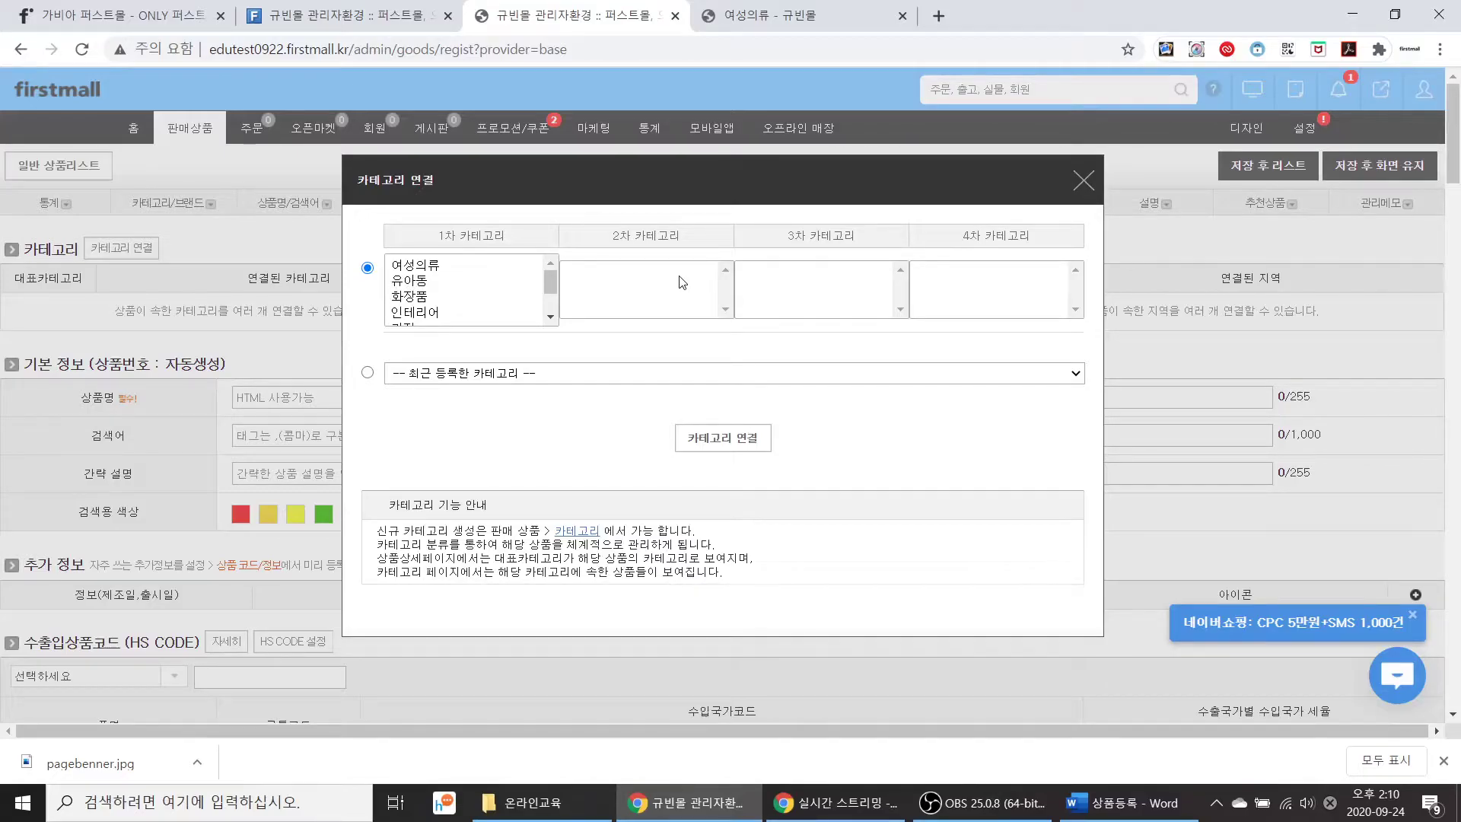
left_click(460, 267)
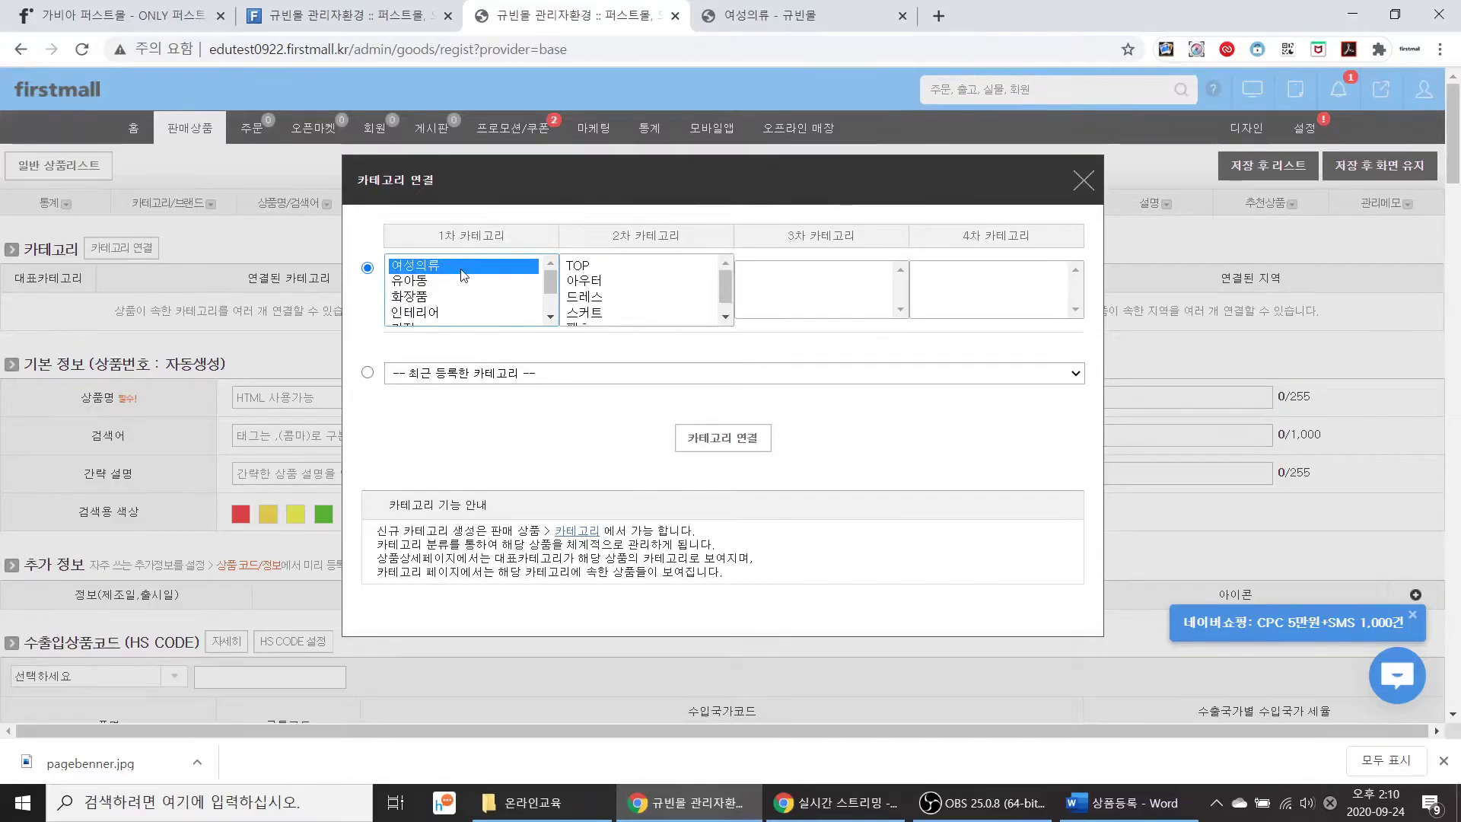
left_click(593, 266)
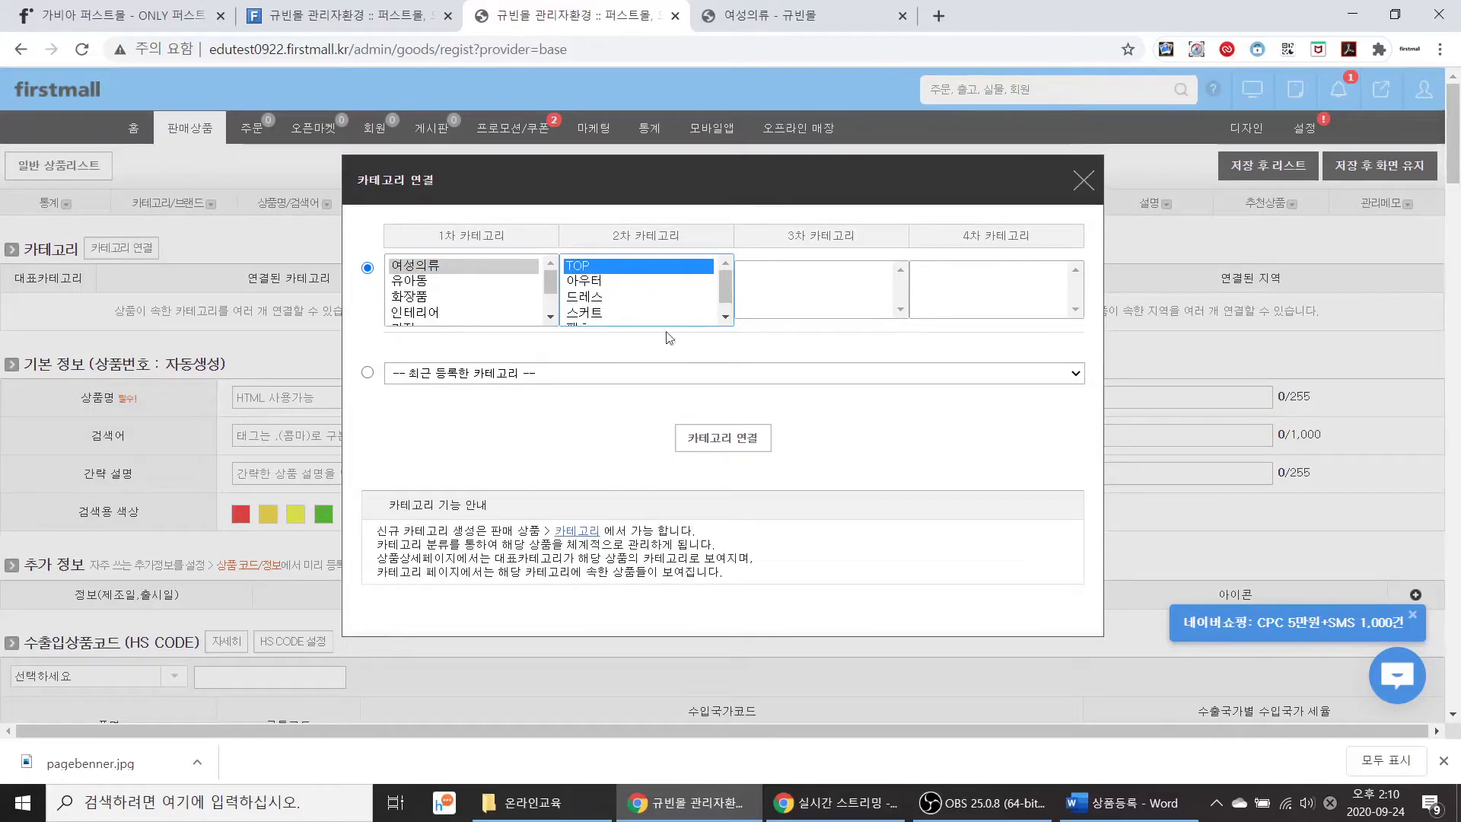
left_click(709, 443)
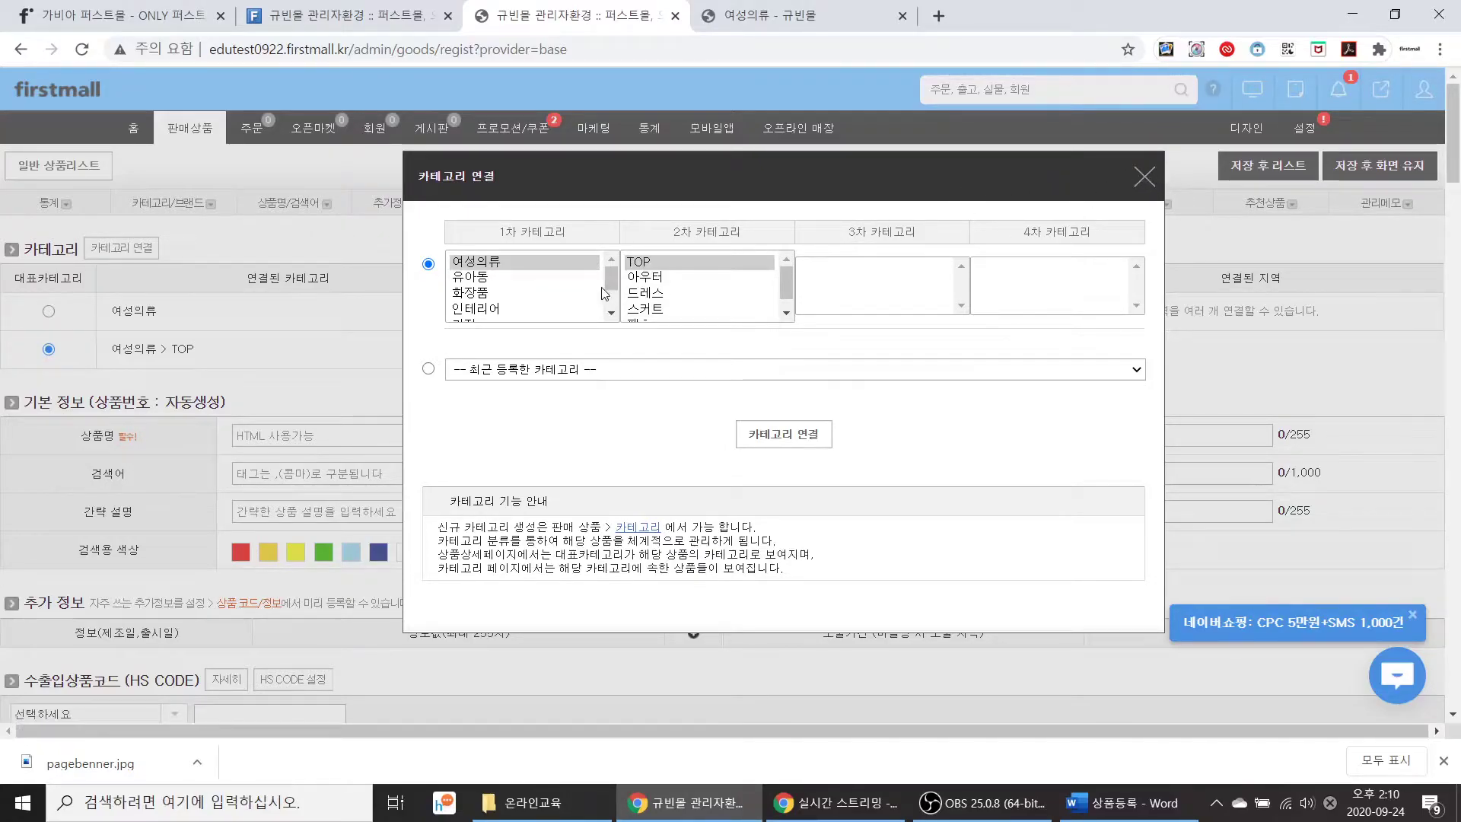
Step: Link the product additionally to the 유아동 category and close the category linking dialog
left_click(528, 279)
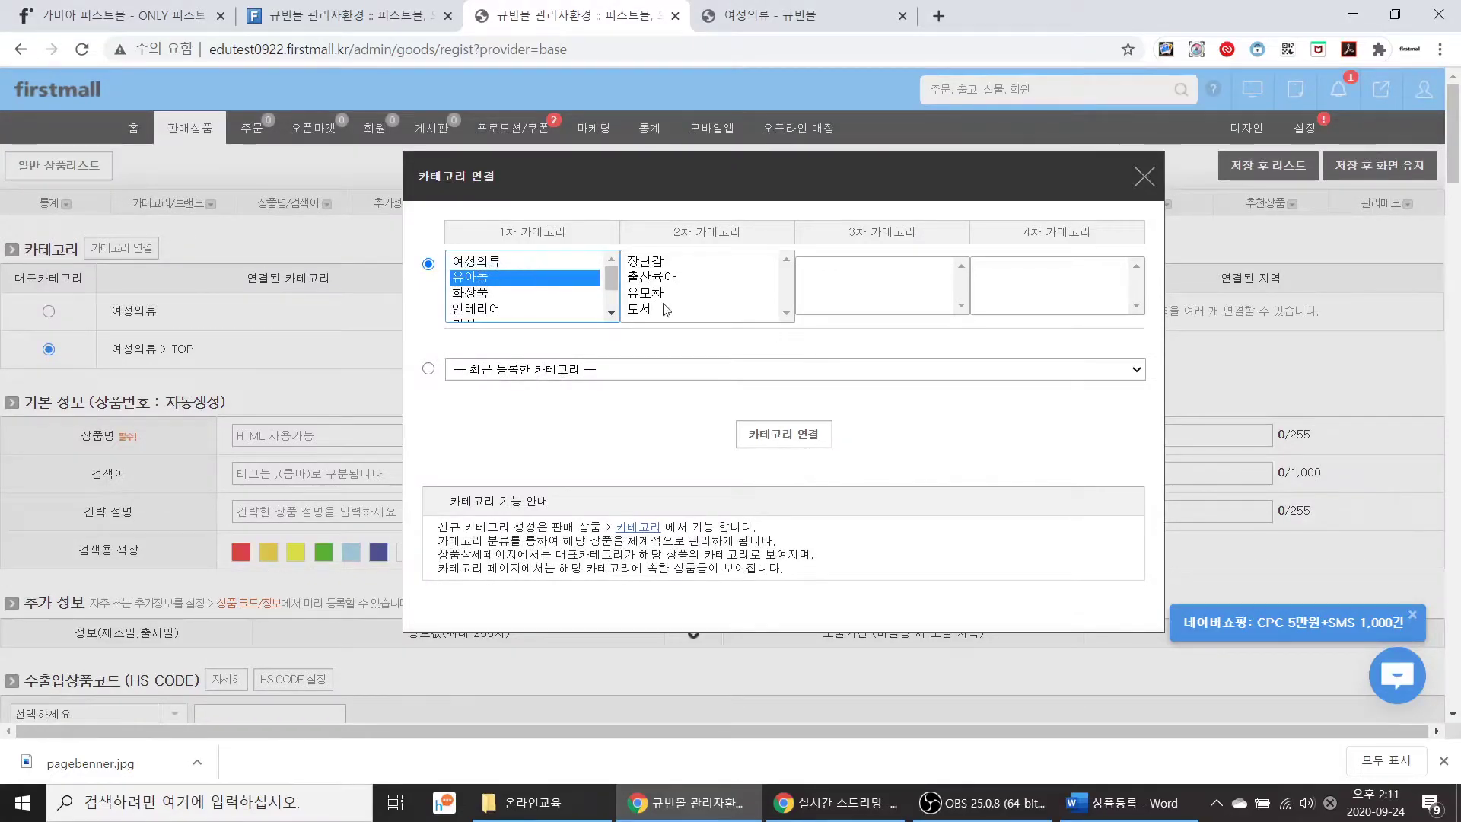
left_click(770, 437)
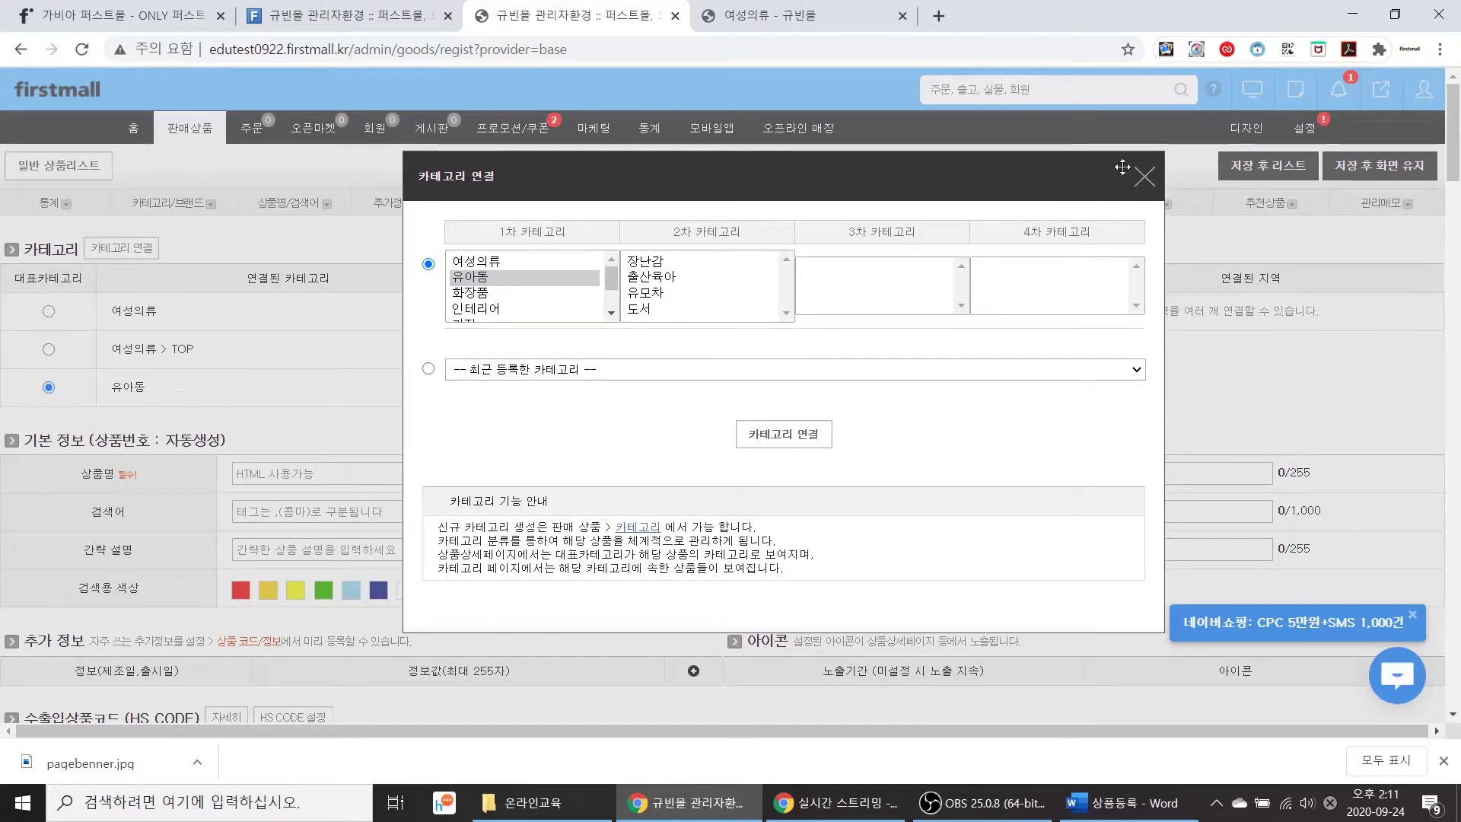
left_click(1143, 179)
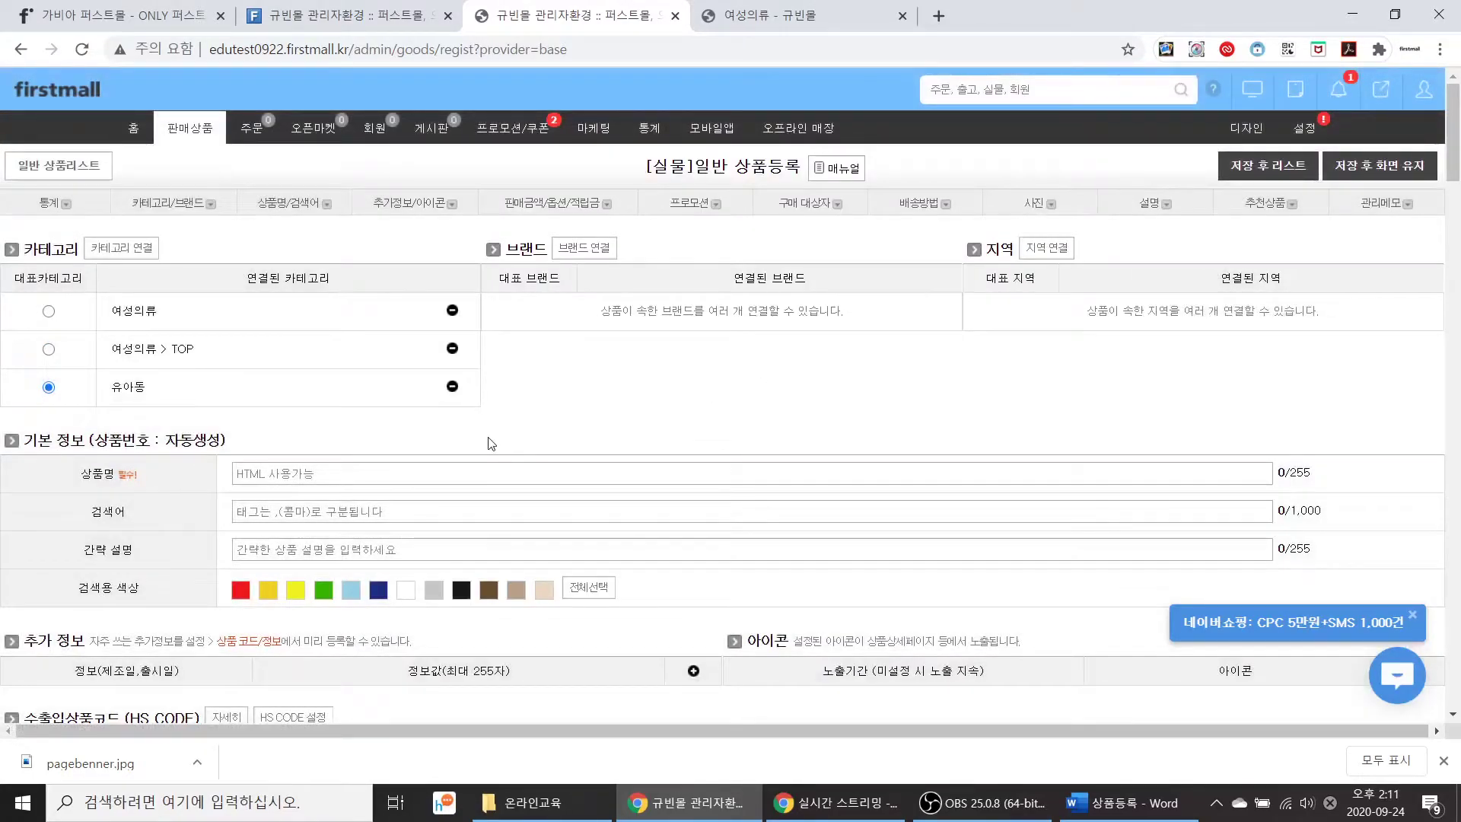
Step: Enter 미키마우스 티셔츠 as the product name in the basic information
scroll(491, 444, "down", 3)
left_click(373, 283)
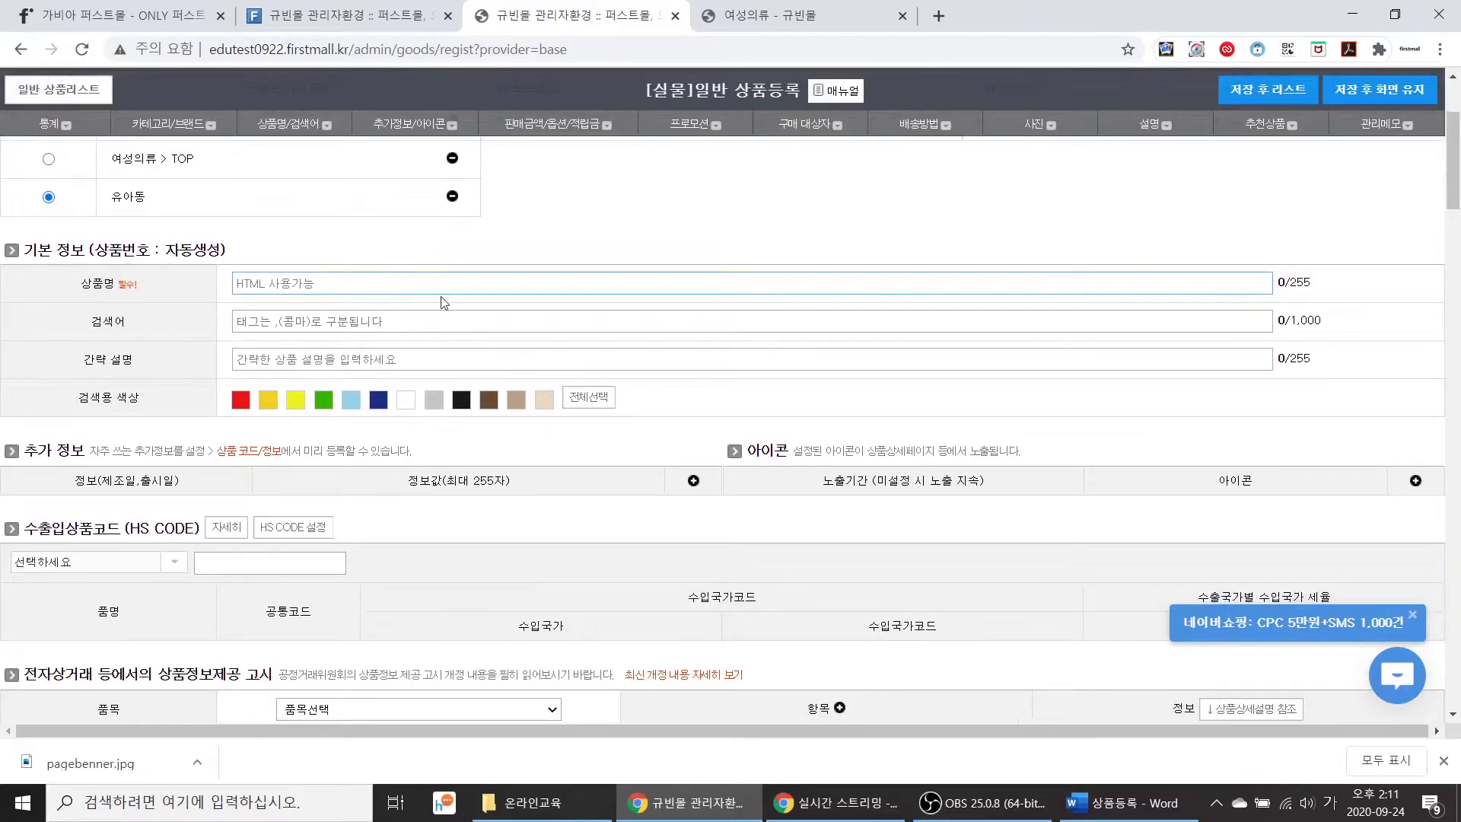
type("미키마우스 티셔츠")
Step: Set the item type of the 상품정보제공 고시 section to (0)의류
scroll(456, 339, "down", 3)
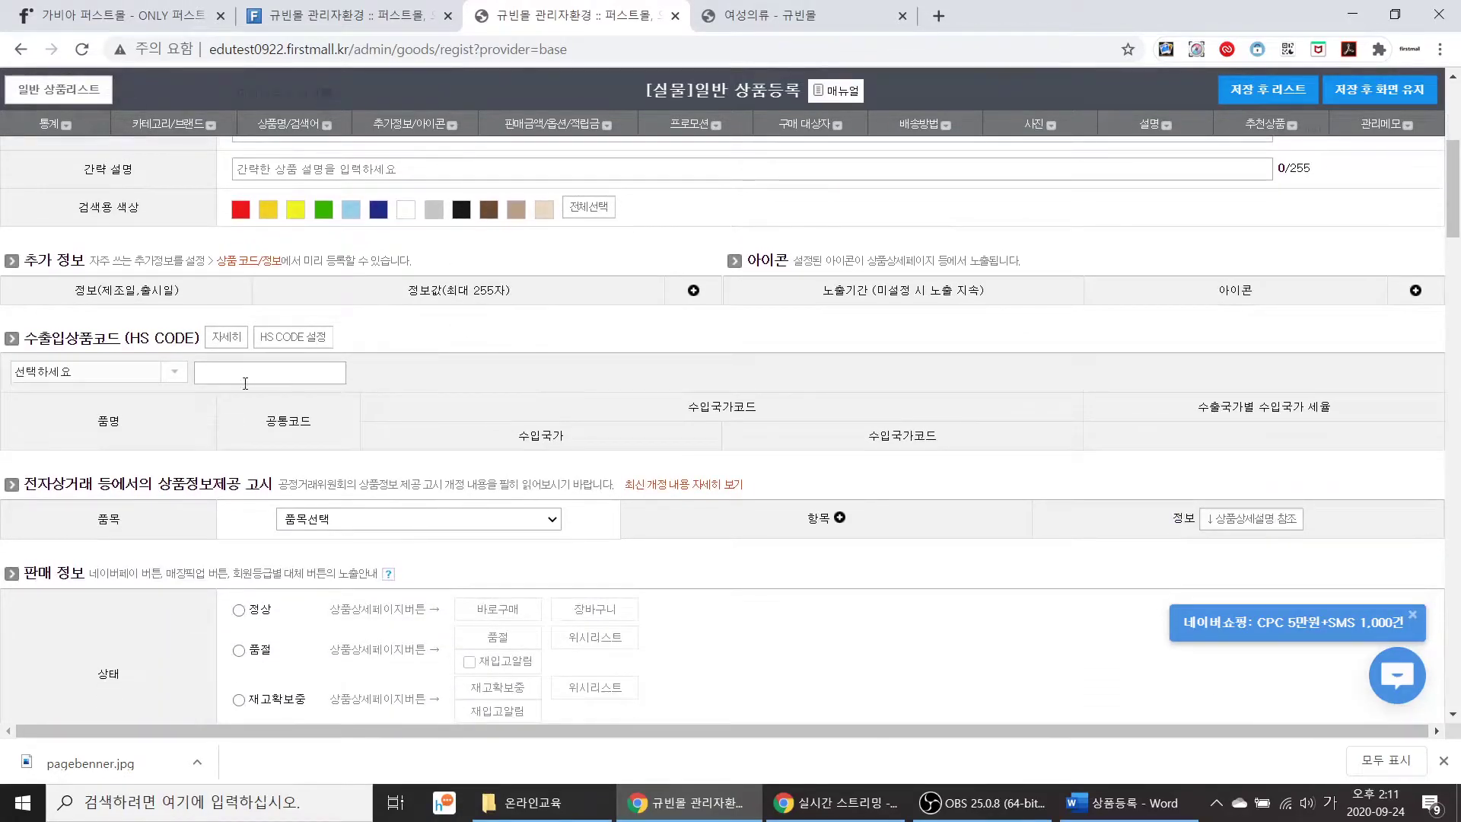
scroll(245, 383, "down", 3)
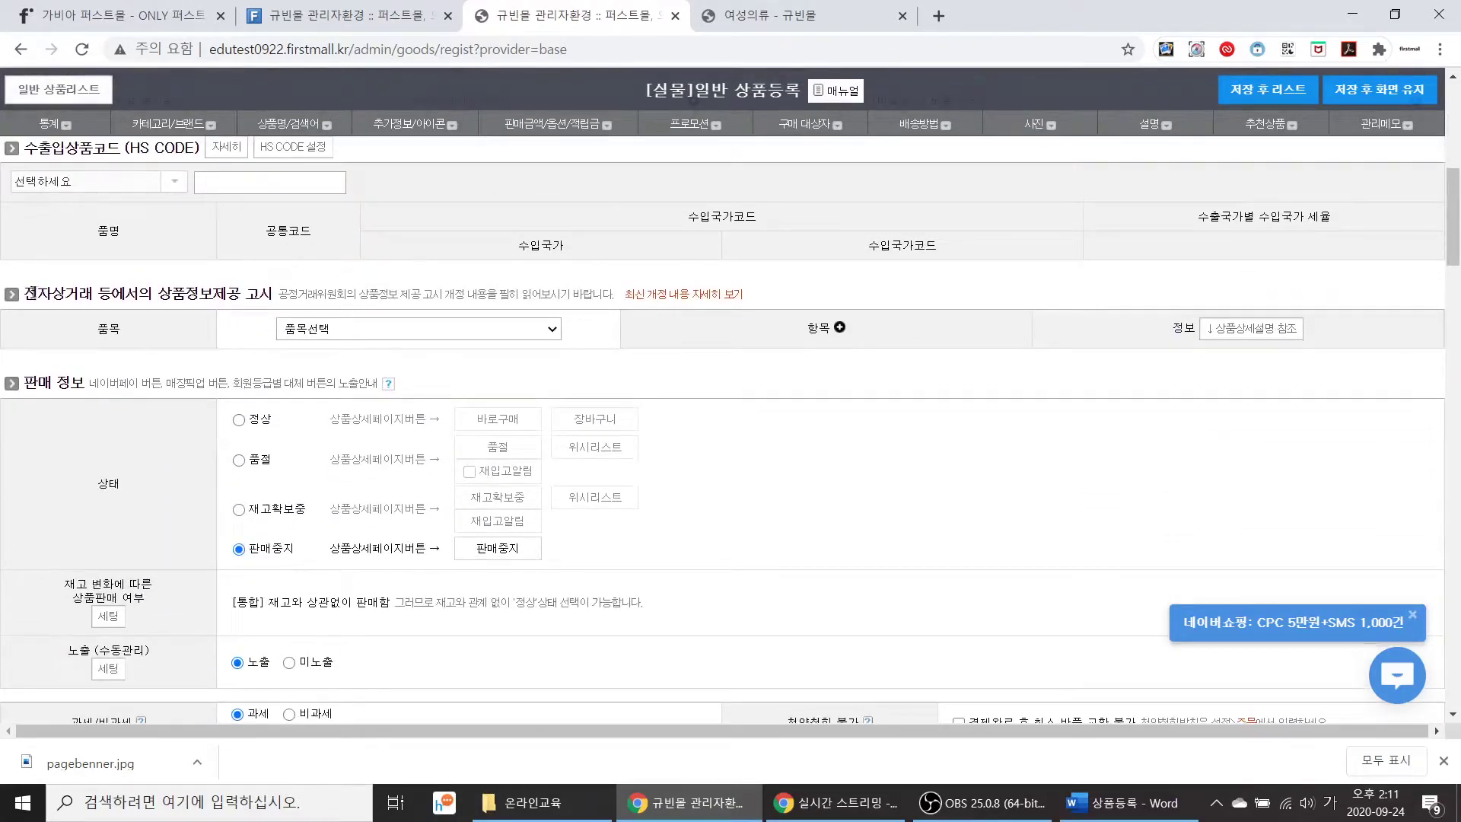
left_click_drag(38, 296, 271, 293)
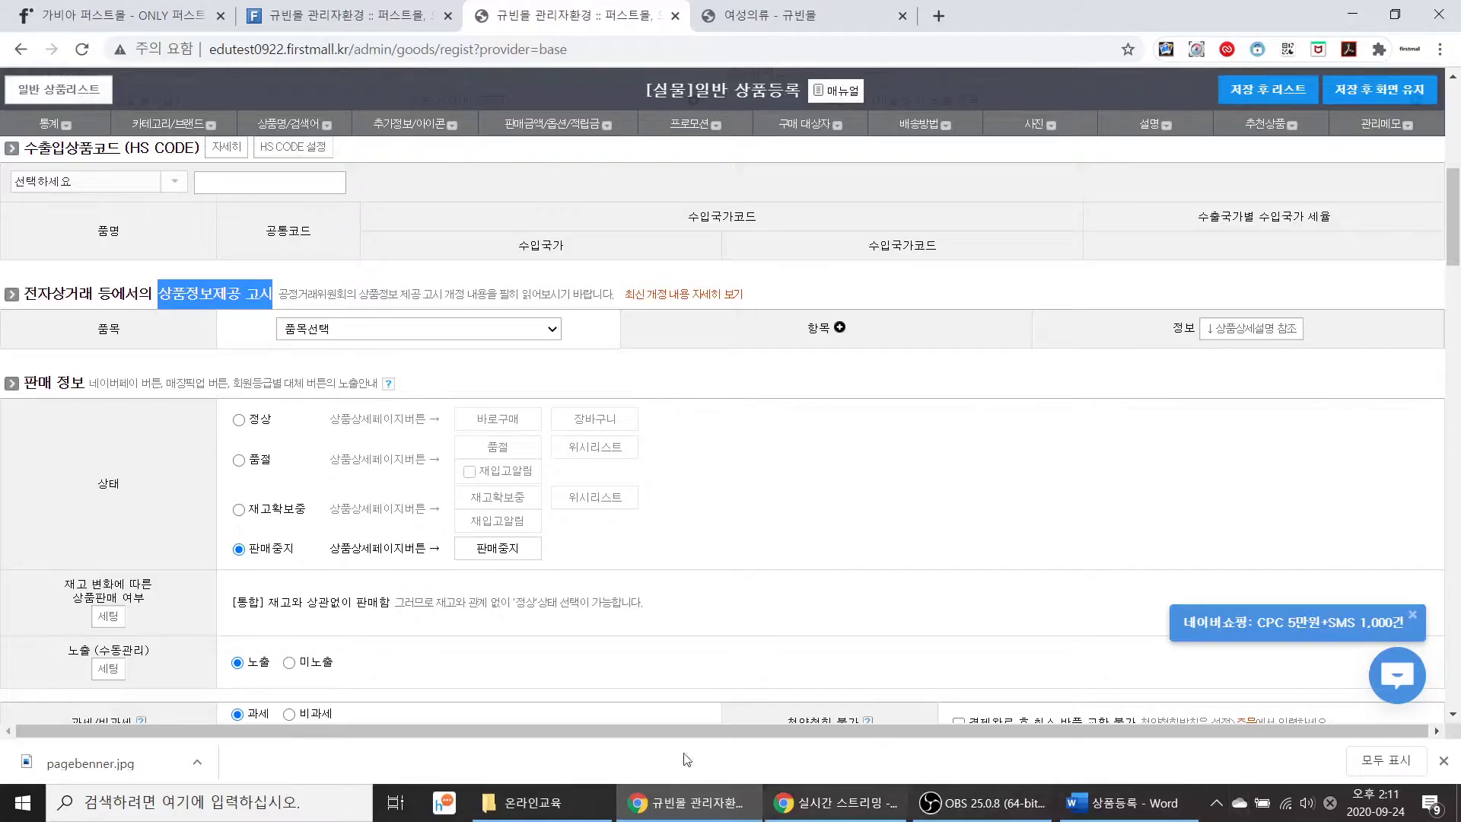
left_click(490, 333)
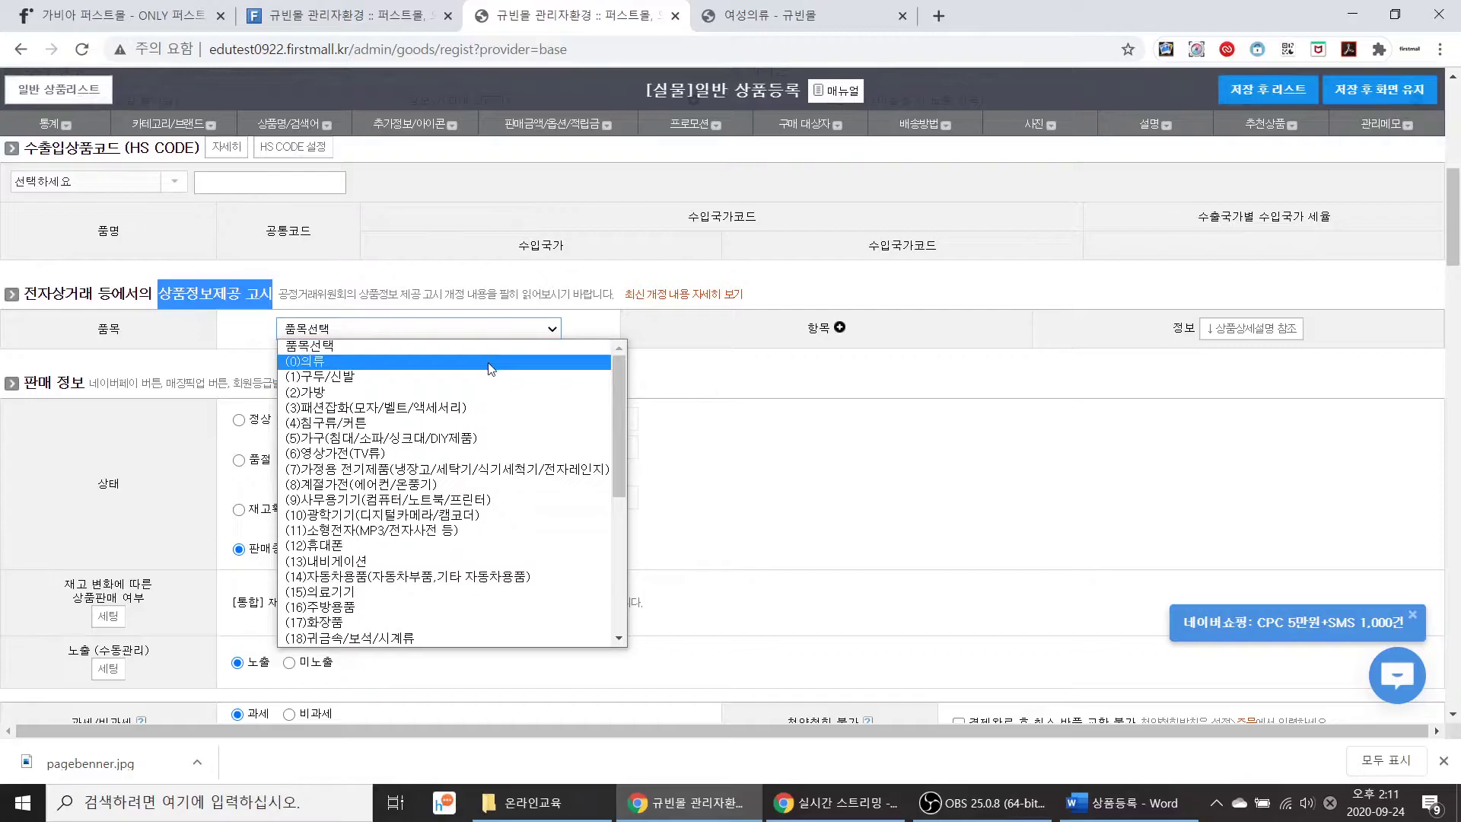
left_click(491, 364)
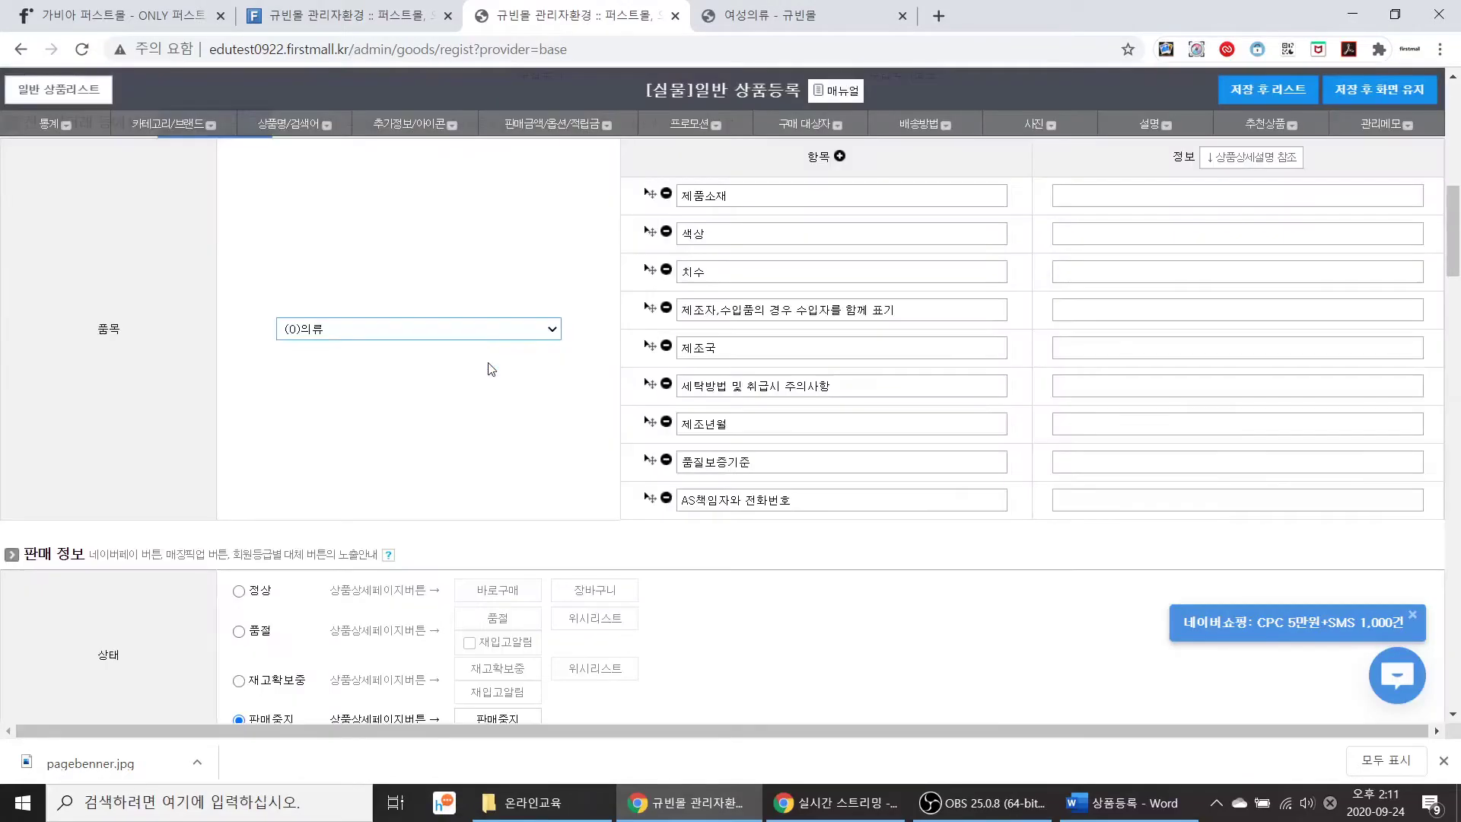
Step: Fill in the notice details: 제품소재 as 면 100%, 색상 as 레드,블루,블랙 and 치수 as 90,95,100
left_click(1121, 200)
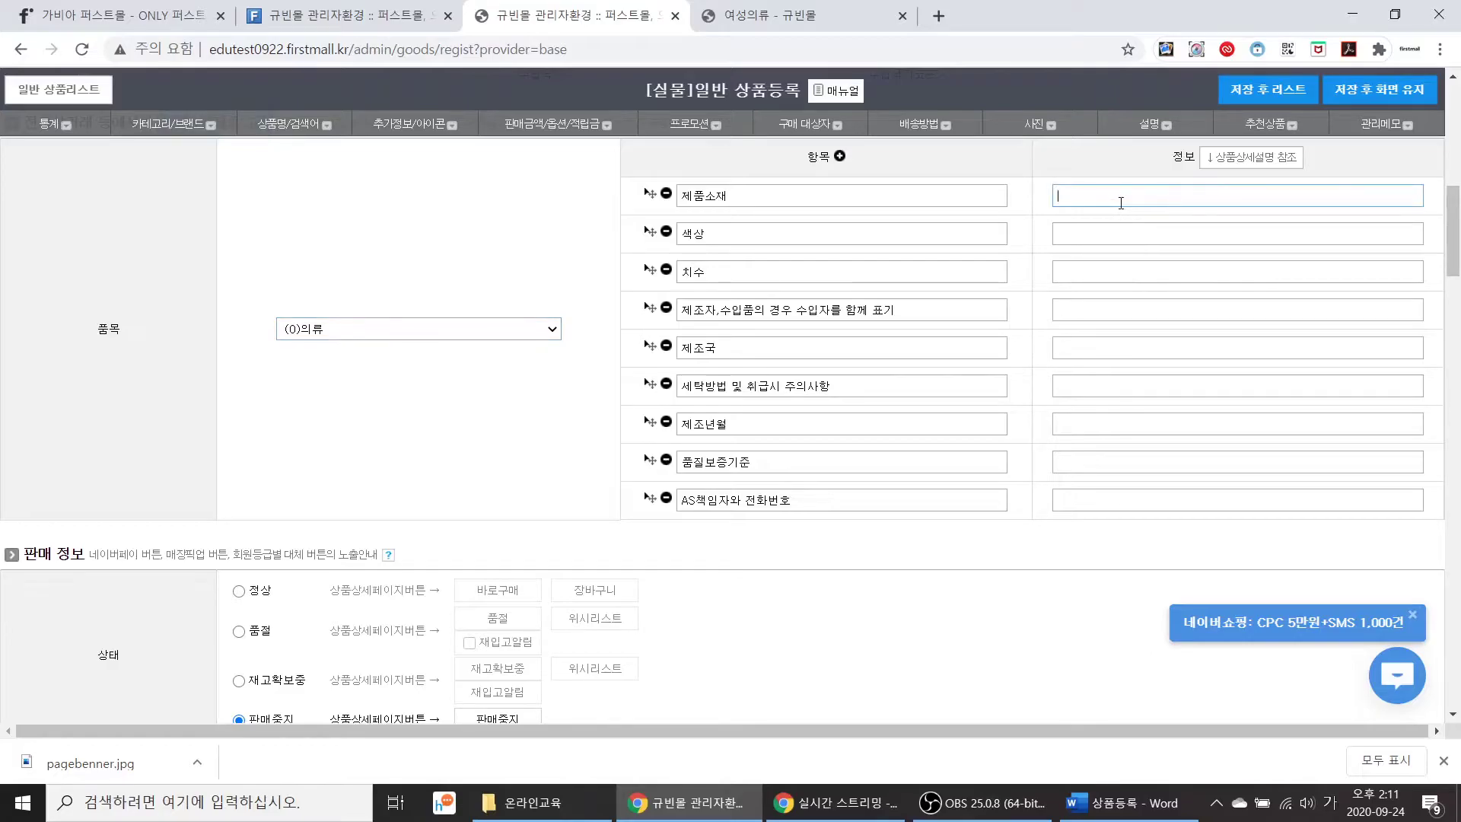
type("면 100%")
left_click(1121, 234)
type("레드,블루")
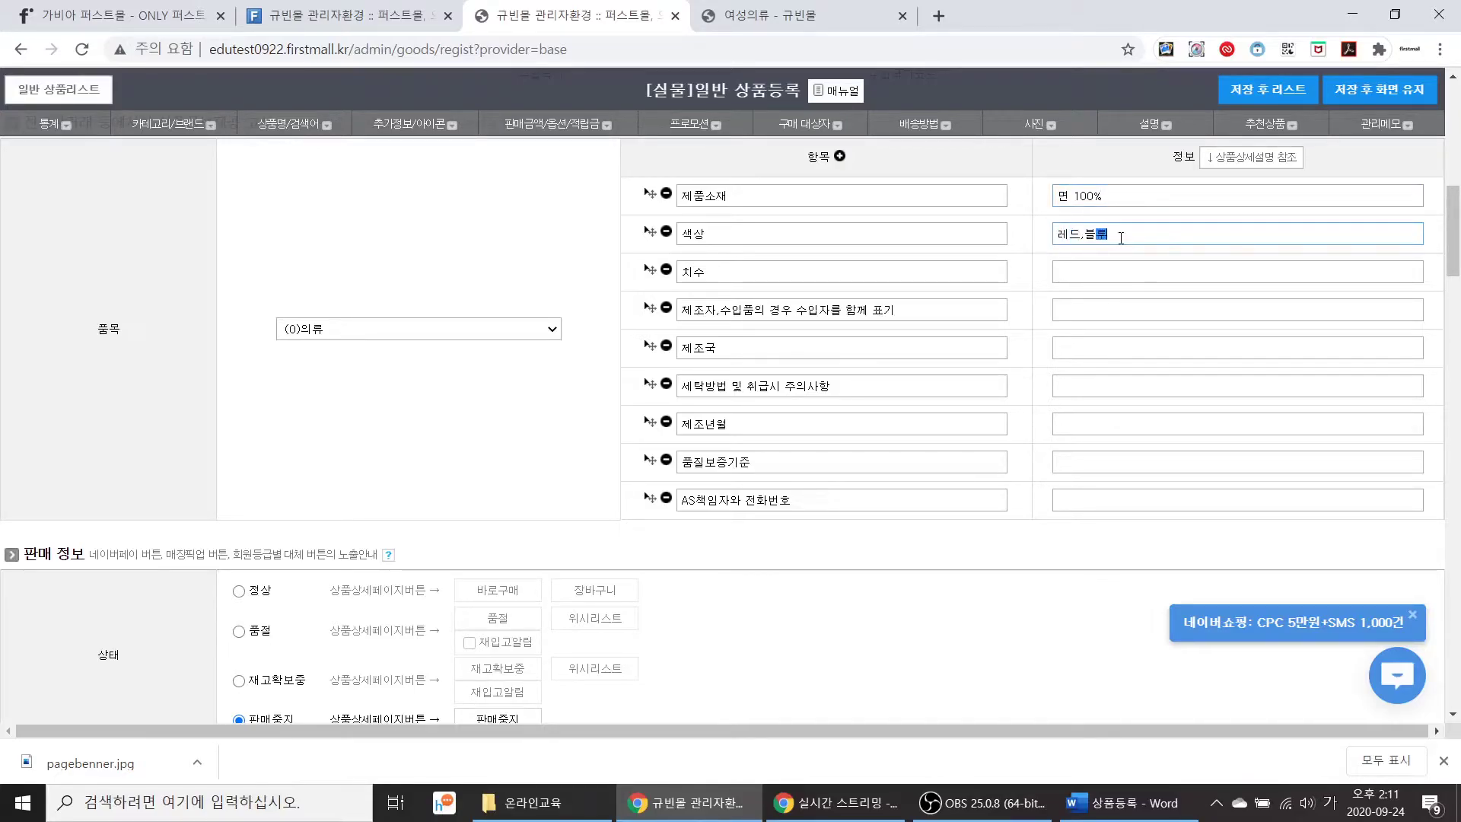
type(",블랙")
left_click(1123, 270)
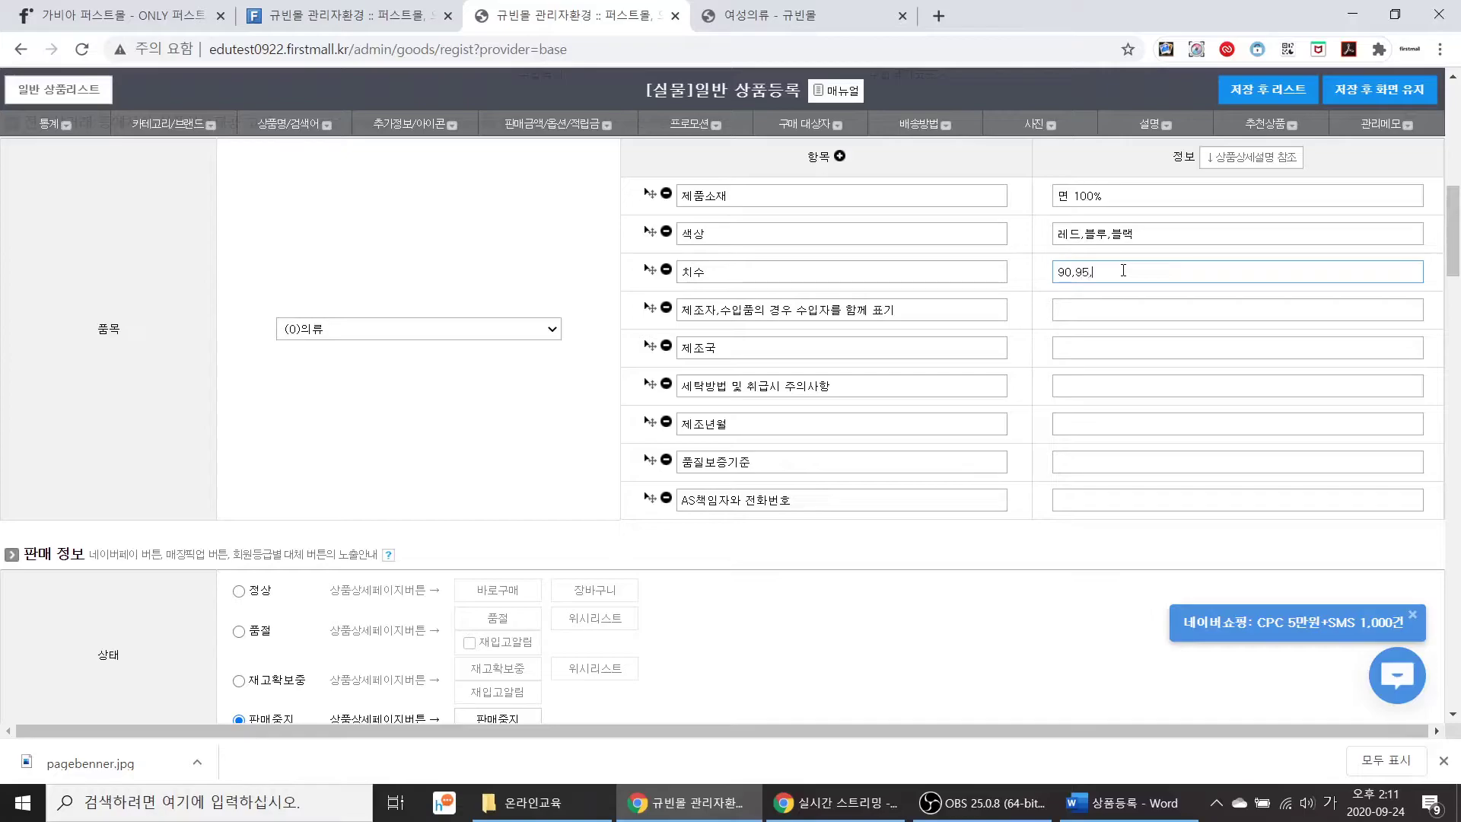
Step: Enter 퍼스트몰 as the manufacturer, 대한민국 as the 제조국 and 손세탁 as the washing method in the notice
left_click(1119, 312)
type("퍼스트몰")
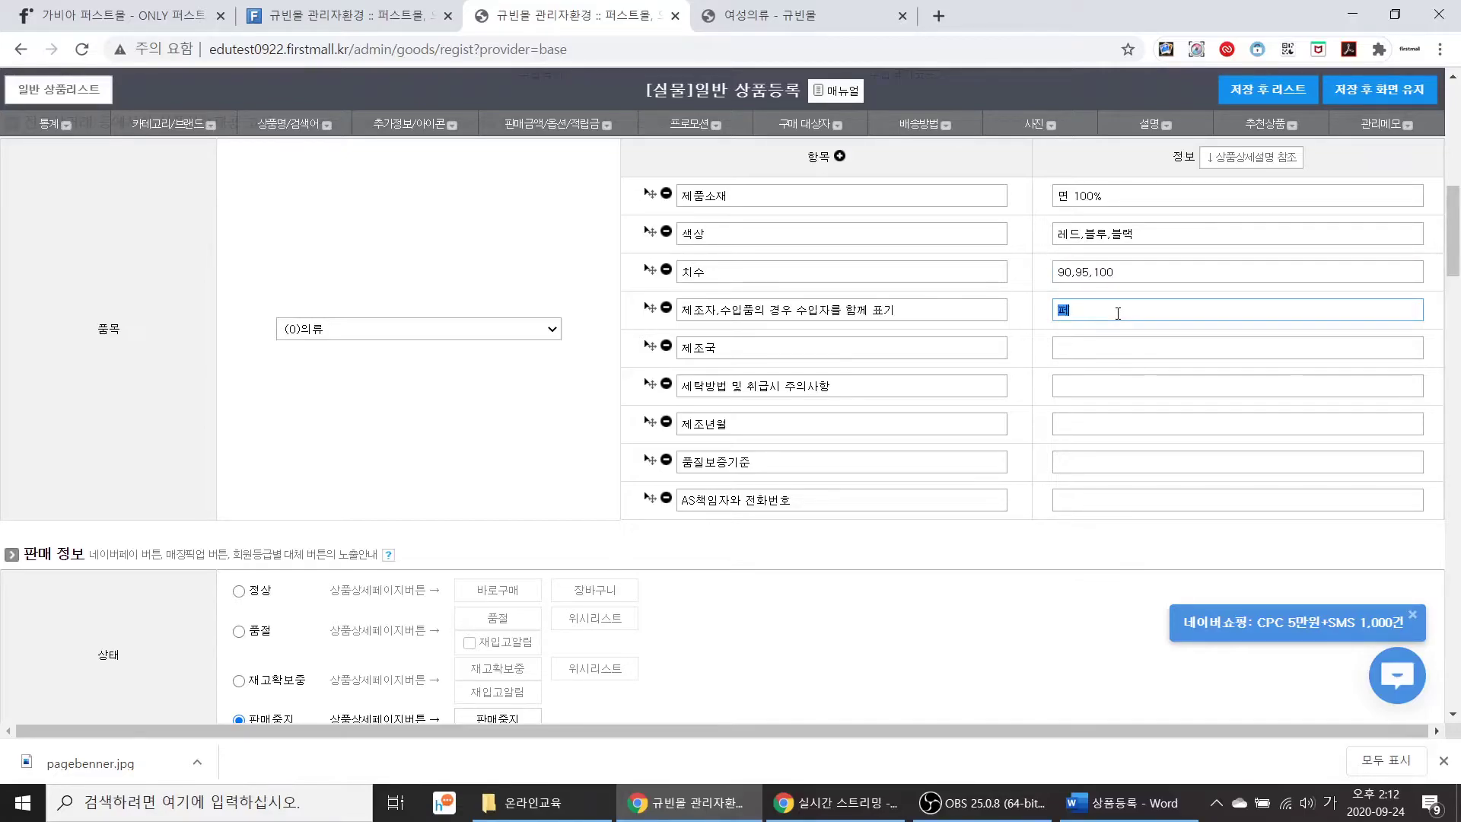
left_click(1122, 347)
type("대ㅓ ㄴㅕ")
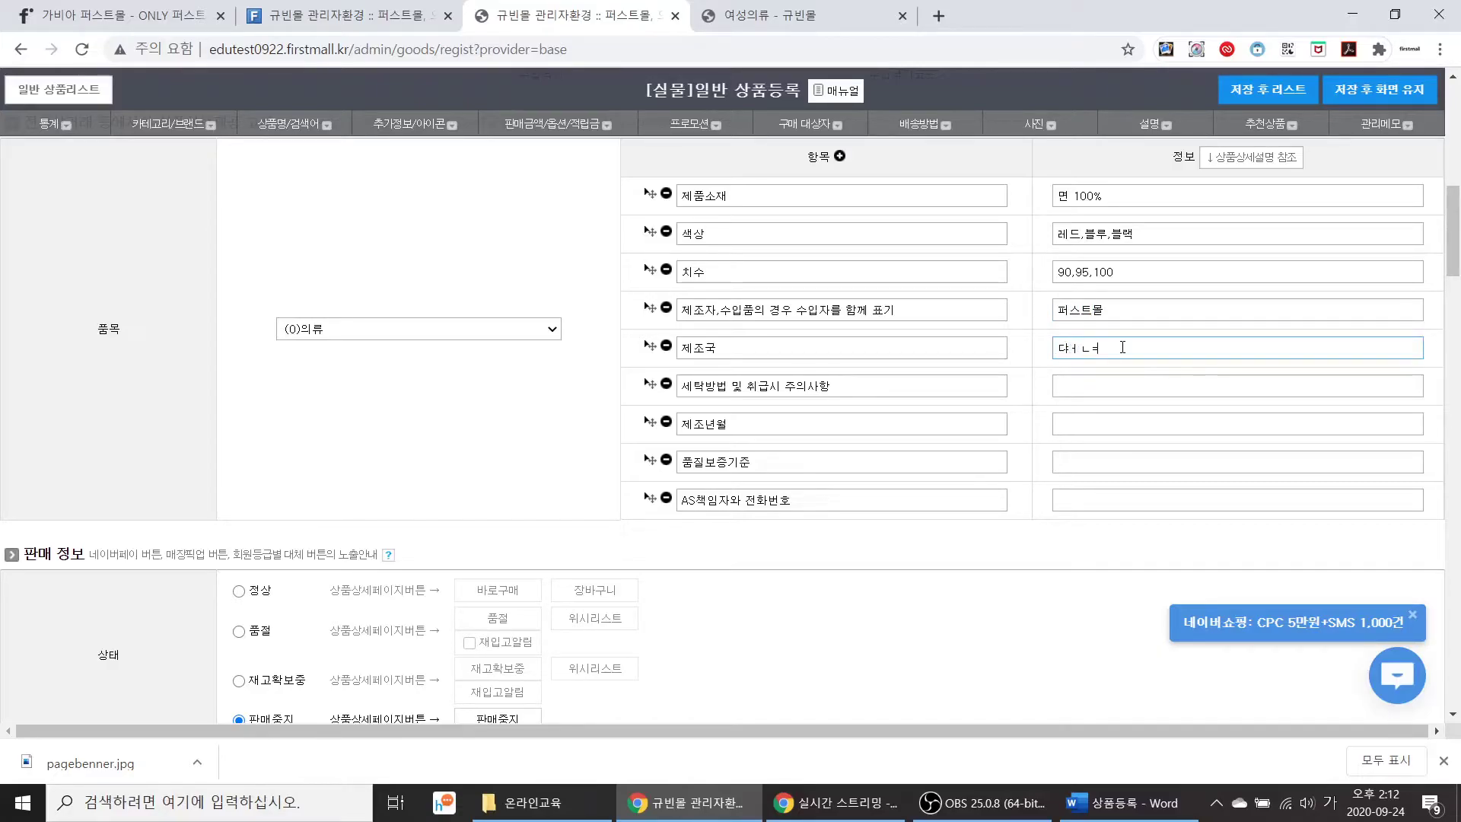
type("한민ㄱ")
left_click(1124, 383)
type("손세탁")
Step: Complete the notice with 제조년월 2020년 3월, 품질보증기준 1년 and the after-service phone number
left_click(1120, 428)
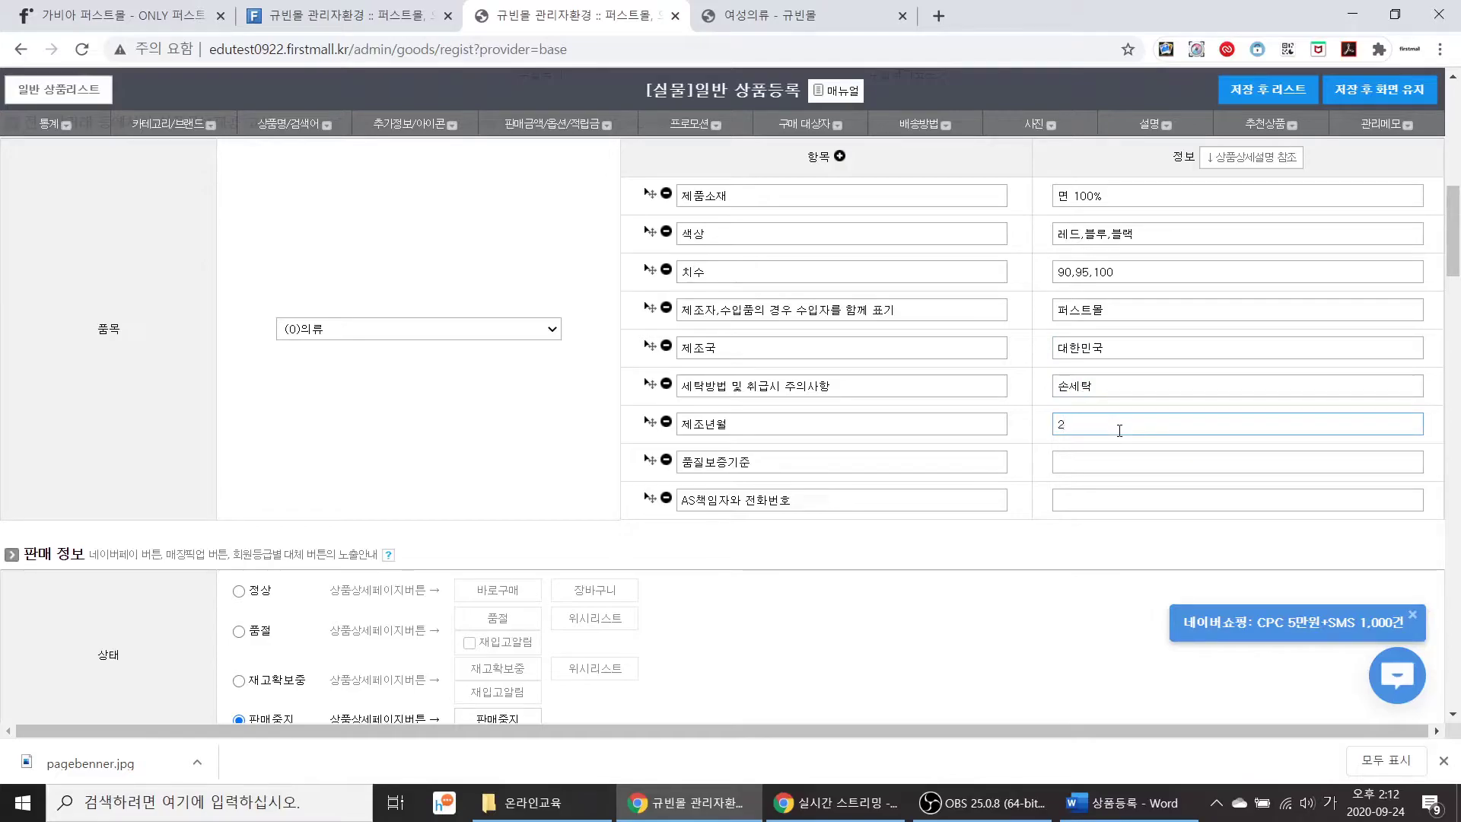
type("2020년 3월")
left_click(1120, 465)
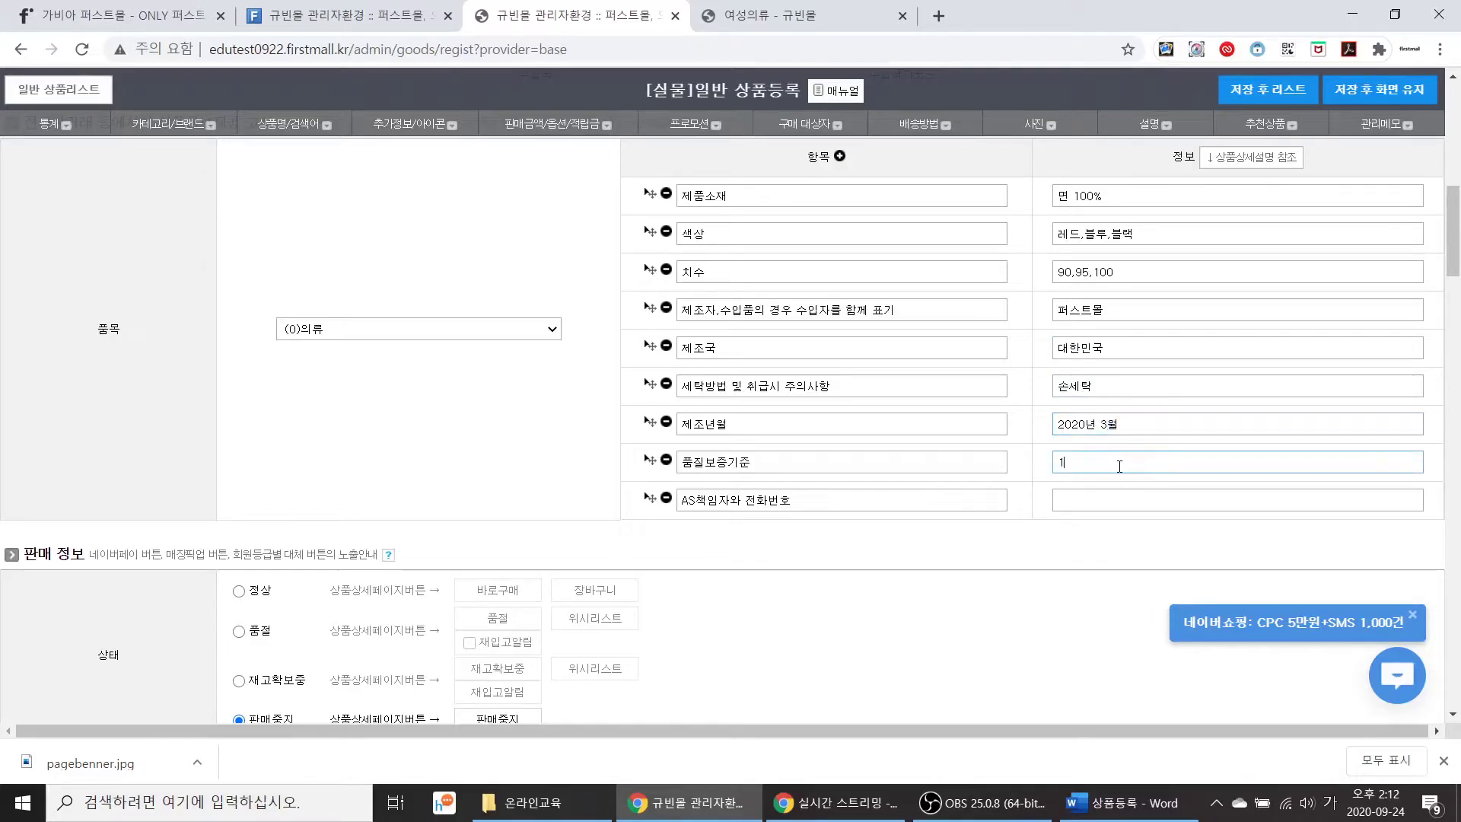
left_click(1126, 499)
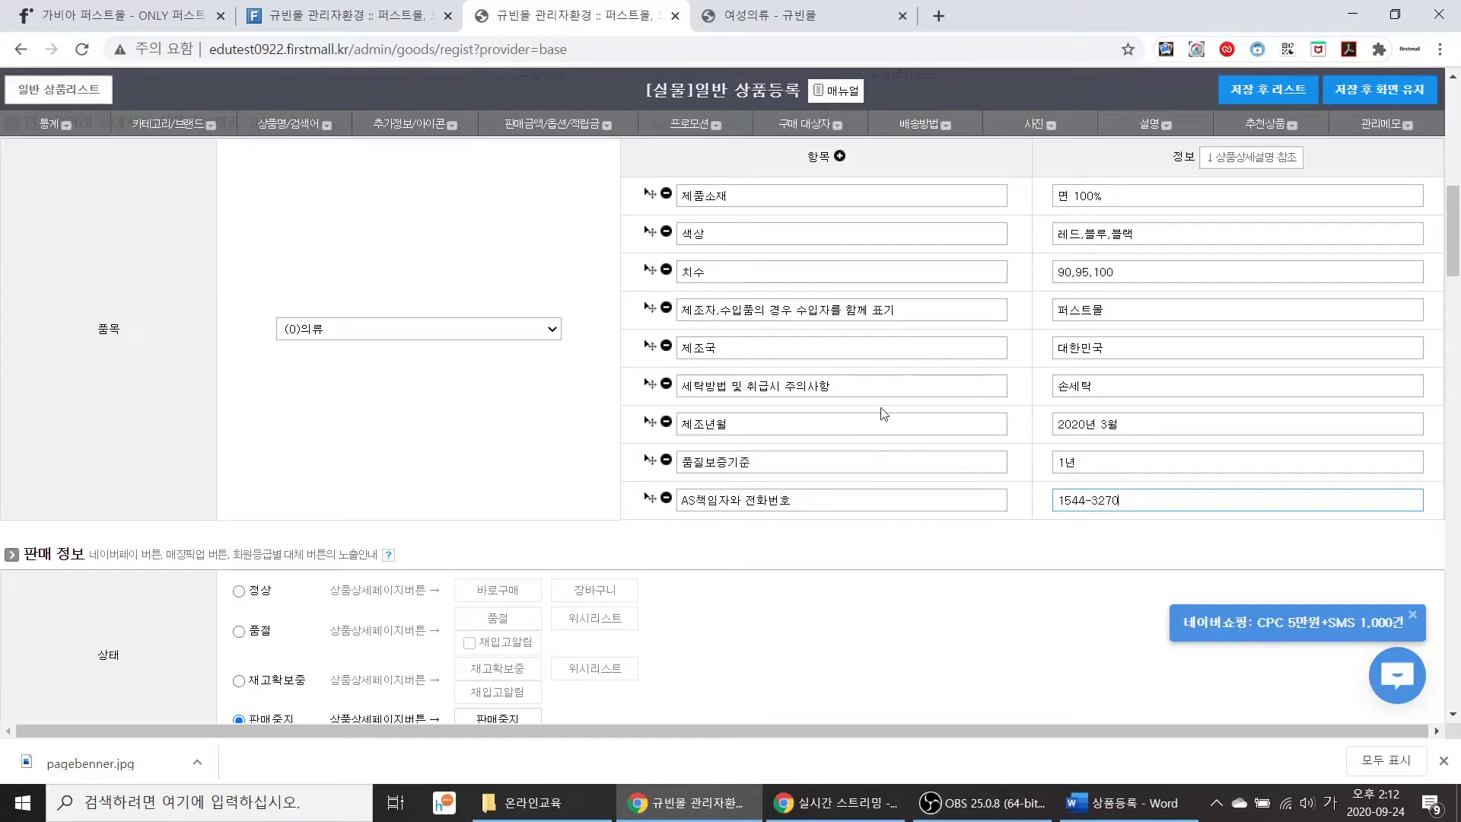
Step: In the 판매 정보 section, set the status to 정상, the stock to 90 and the selling price to 9000
scroll(882, 409, "down", 2)
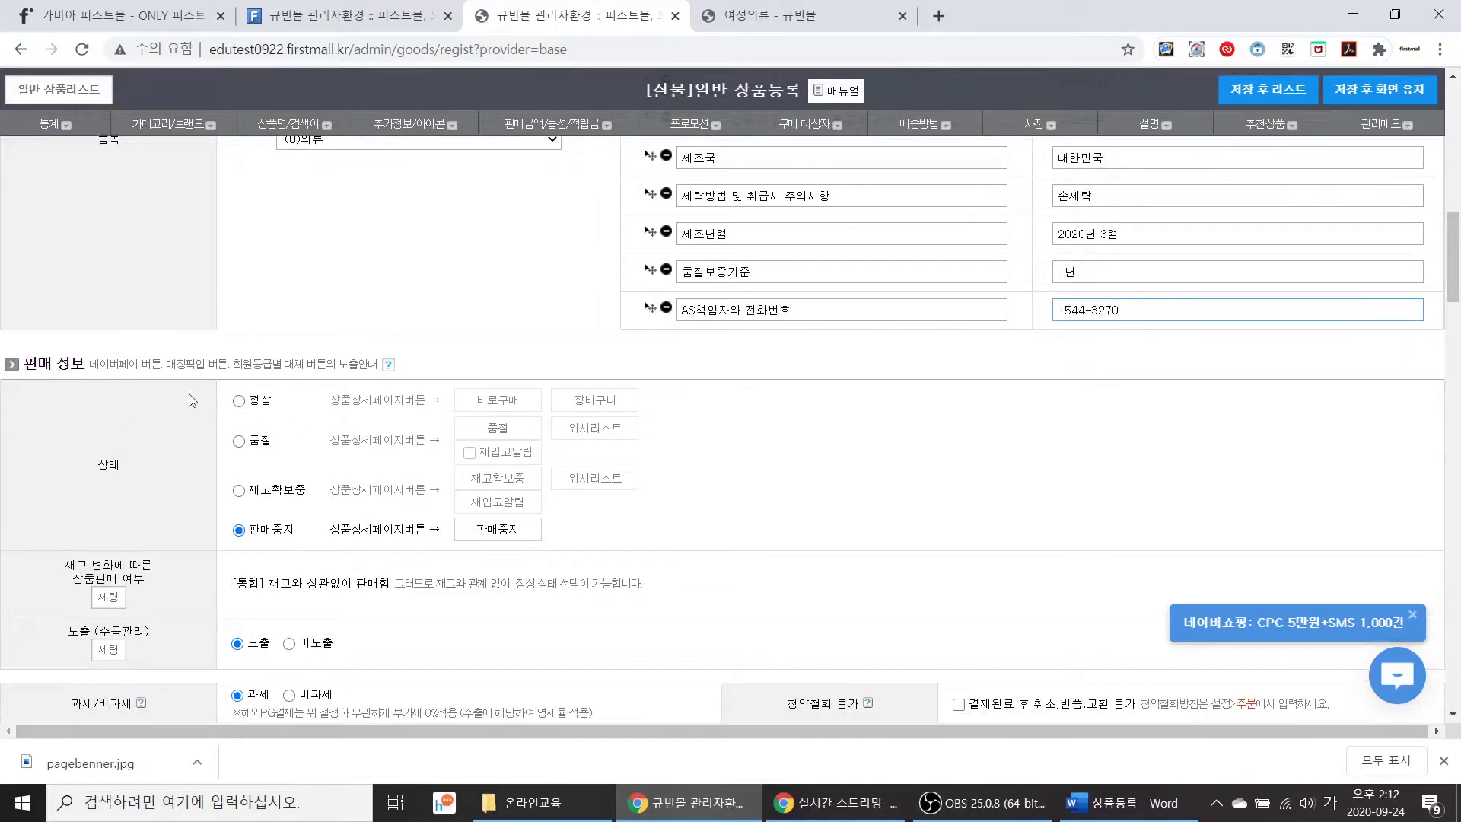
left_click(239, 403)
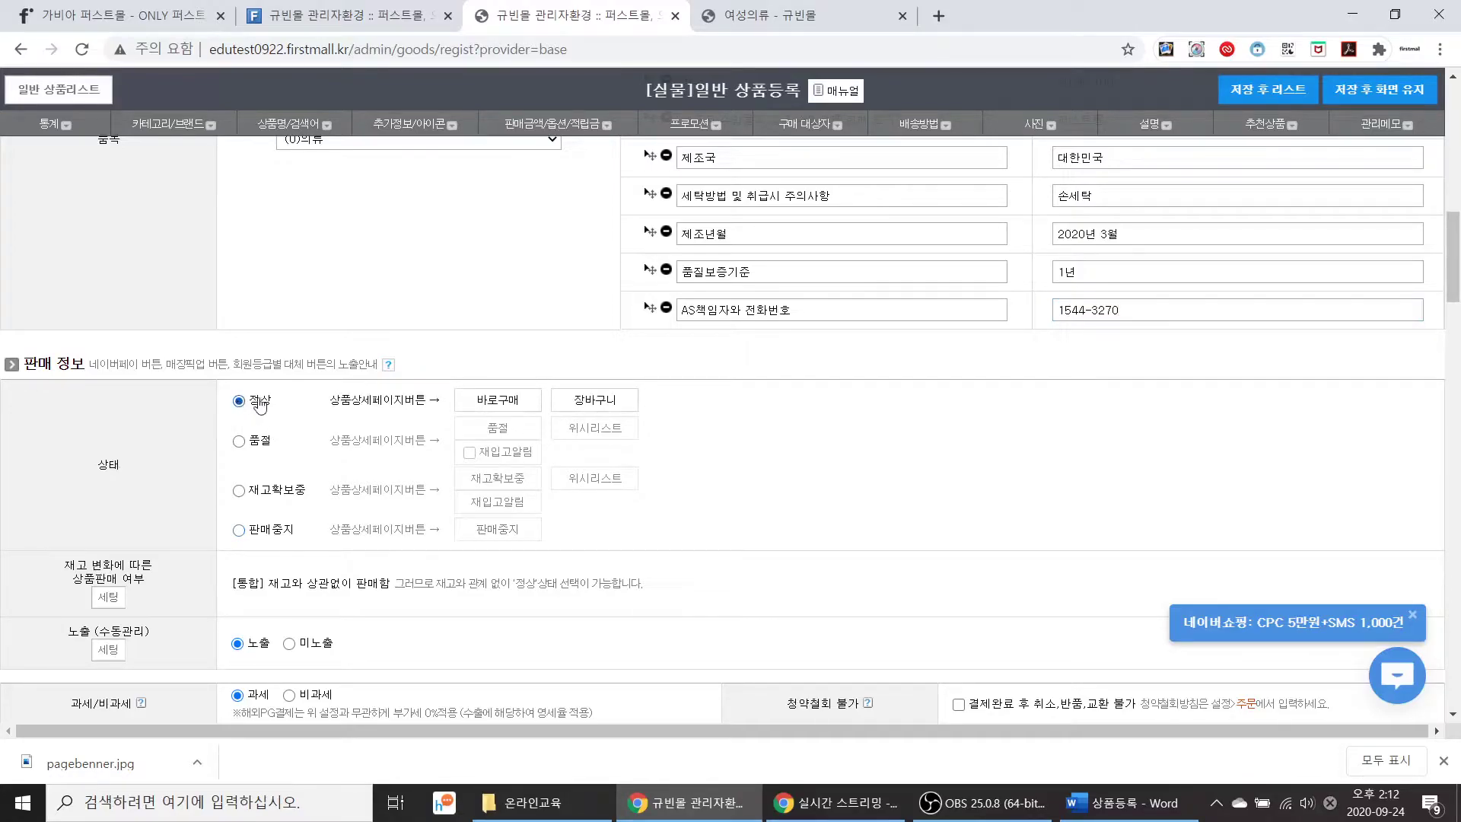
scroll(295, 400, "down", 2)
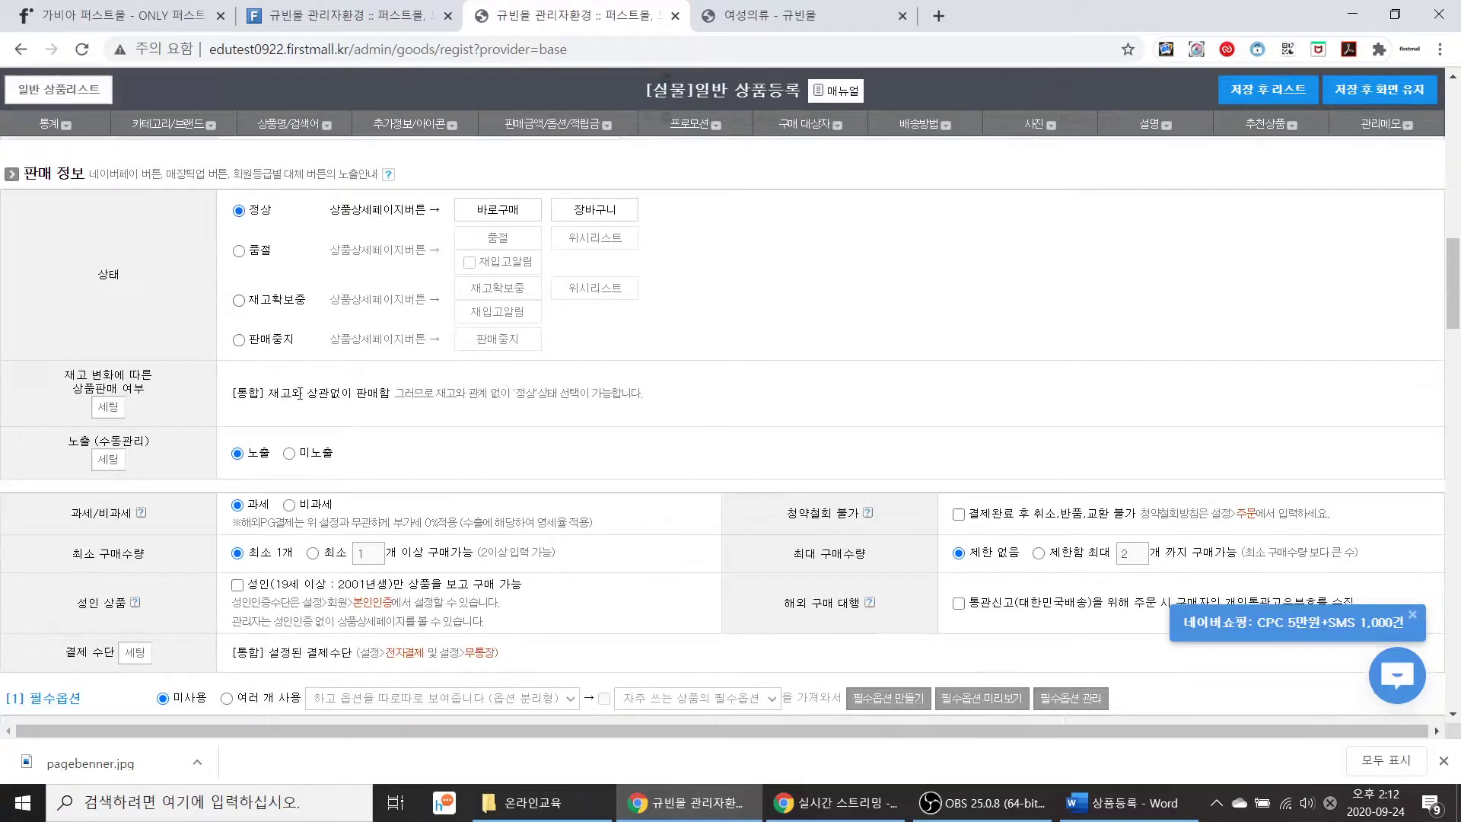
scroll(297, 393, "down", 2)
scroll(296, 394, "down", 1)
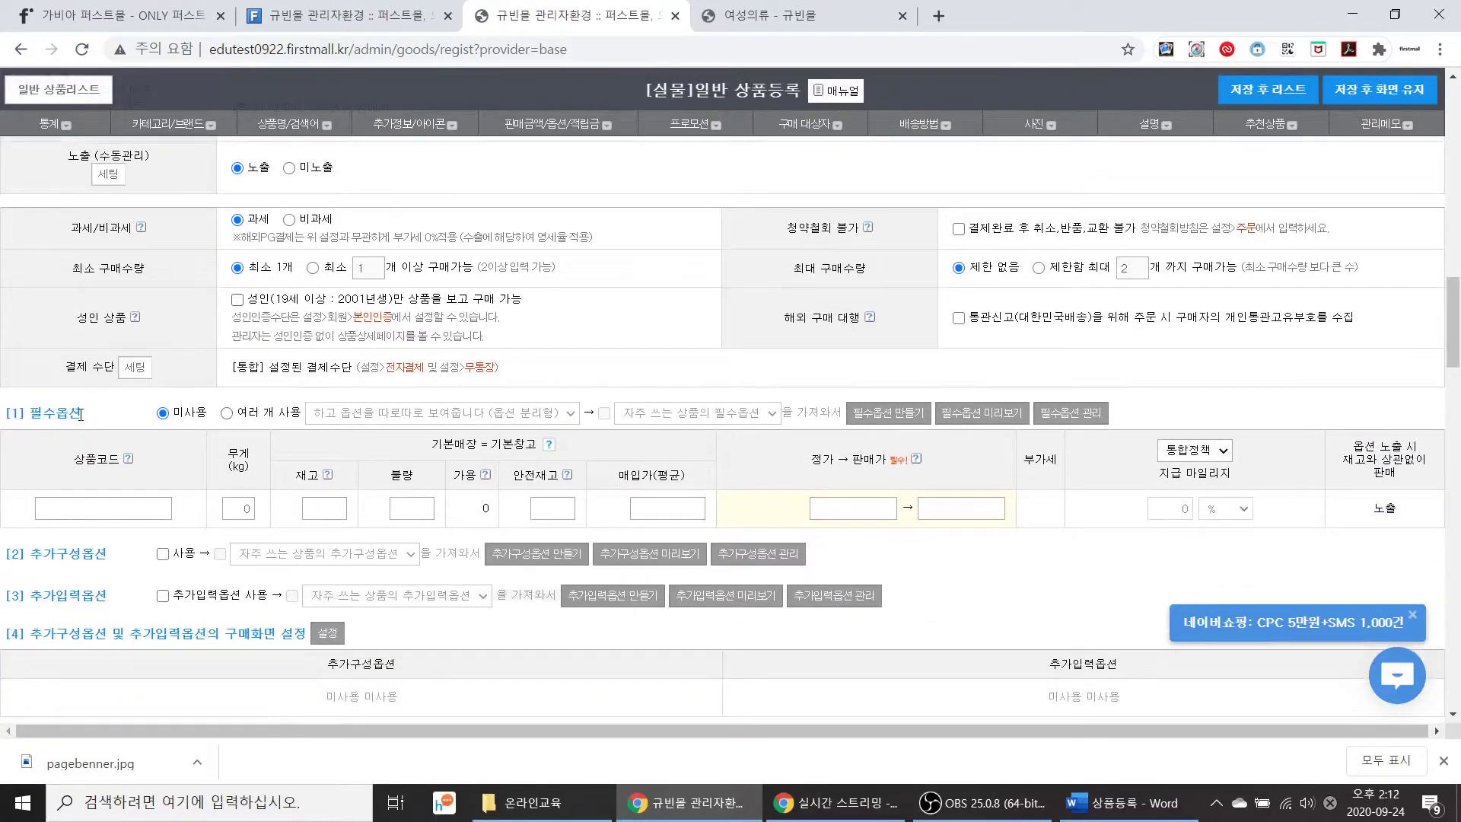
left_click(340, 508)
type("90")
left_click(949, 510)
Step: Register the image dodostyle_3 as the product photo through 여러 컷 일괄등록 and save it
scroll(413, 520, "down", 3)
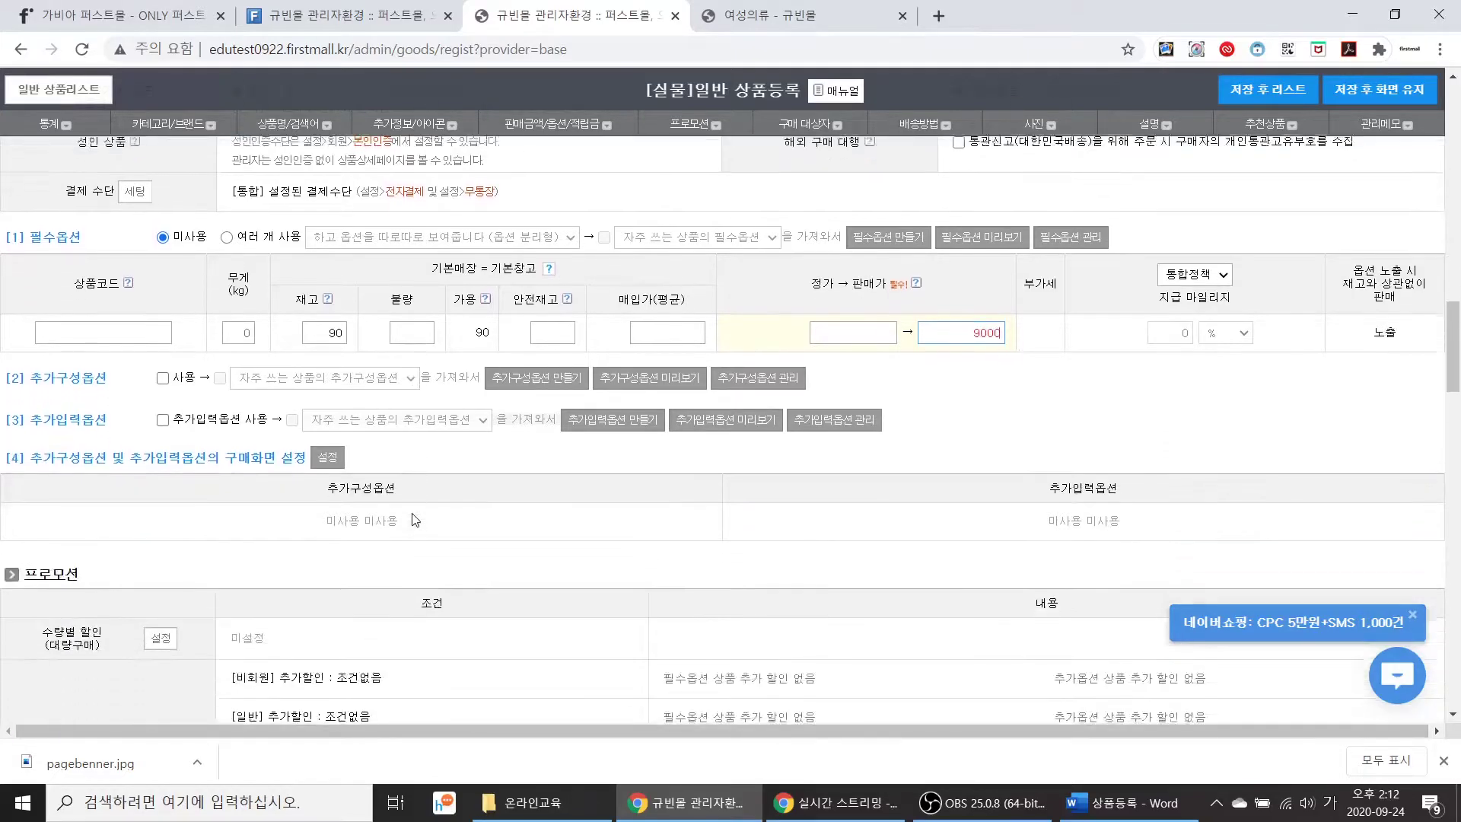
scroll(413, 519, "down", 11)
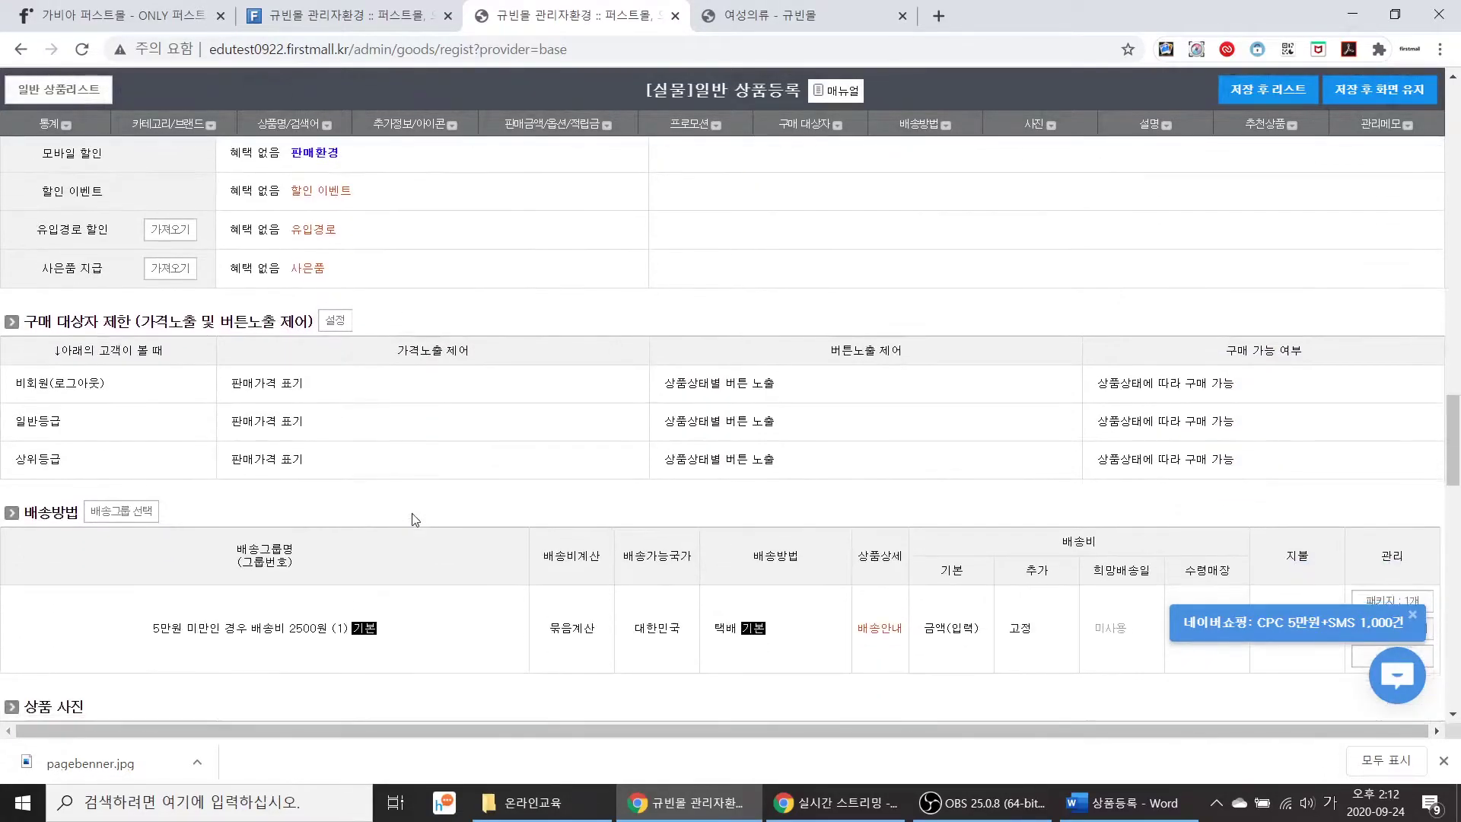
scroll(414, 520, "down", 3)
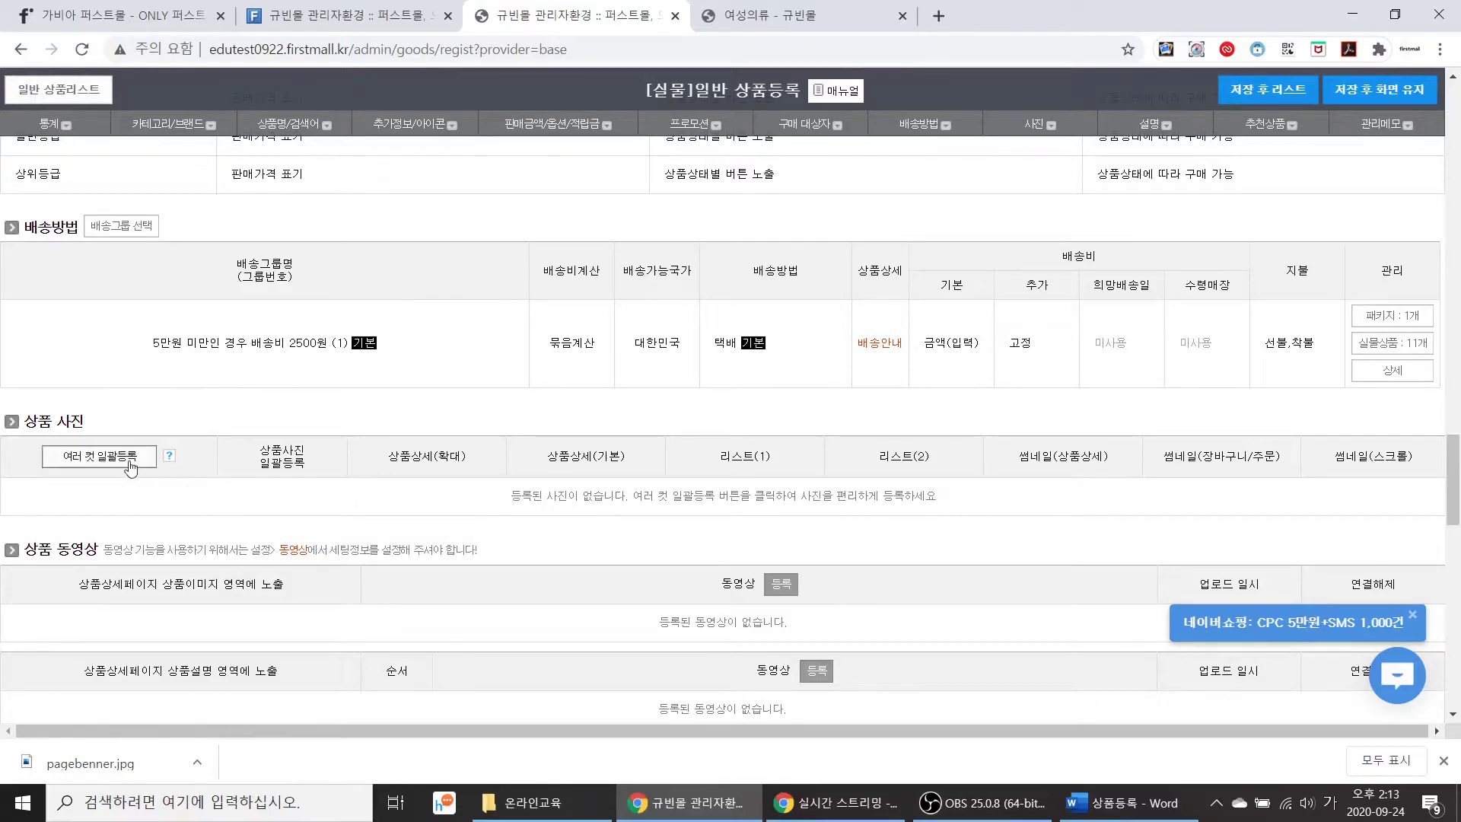
left_click(126, 459)
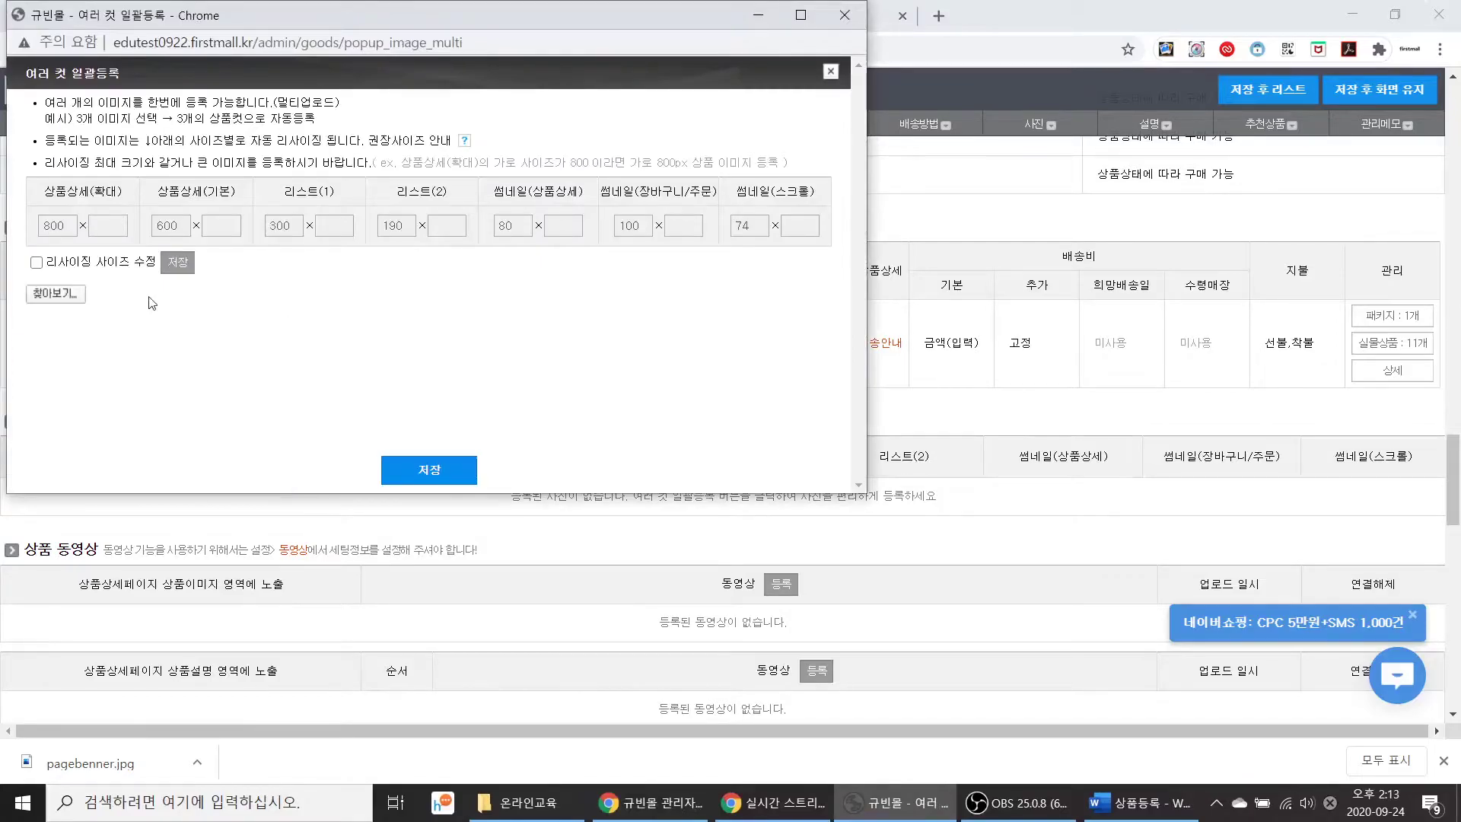
left_click(67, 296)
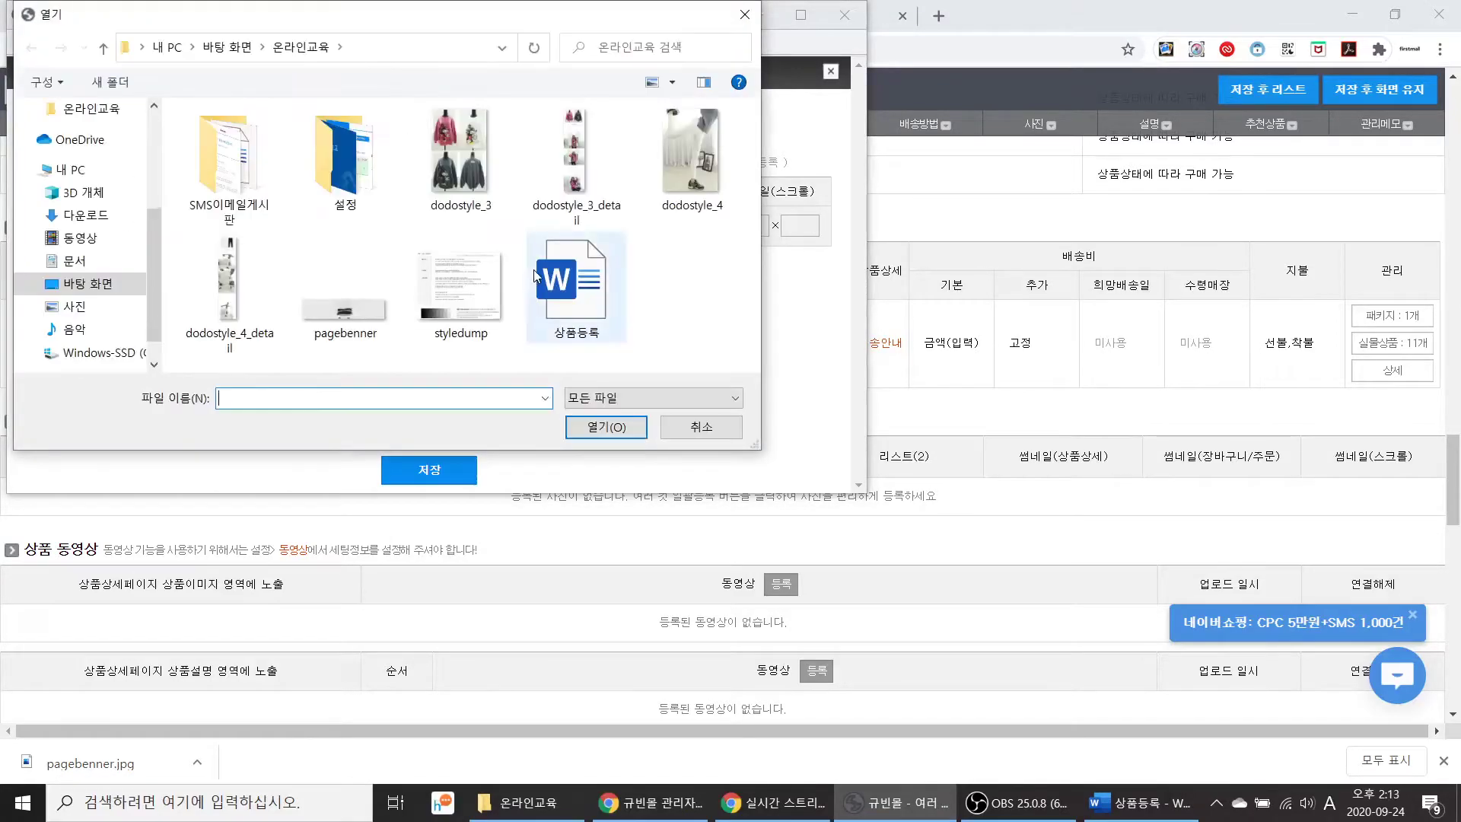
left_click(478, 190)
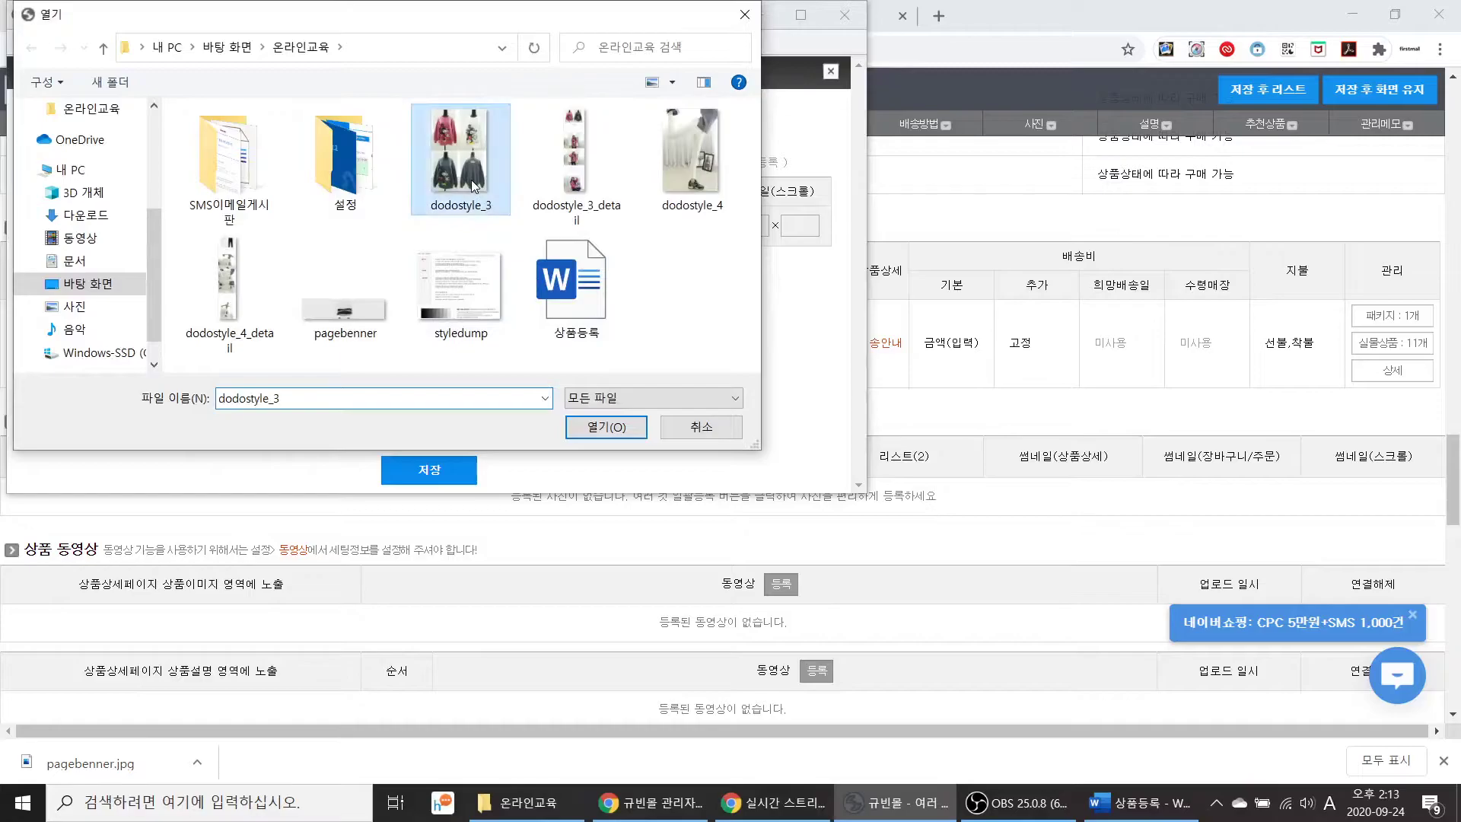
left_click(607, 429)
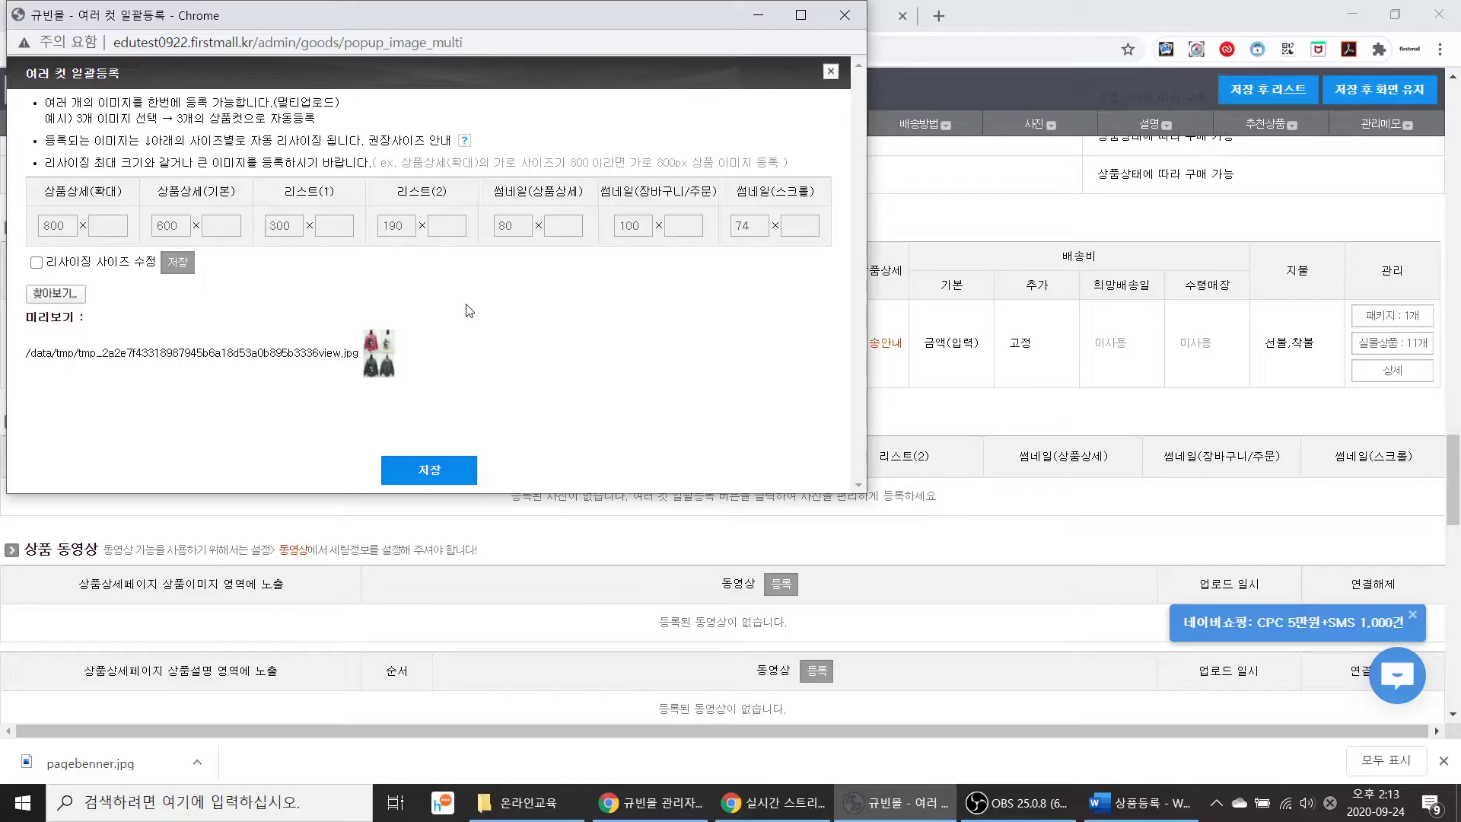
left_click(446, 472)
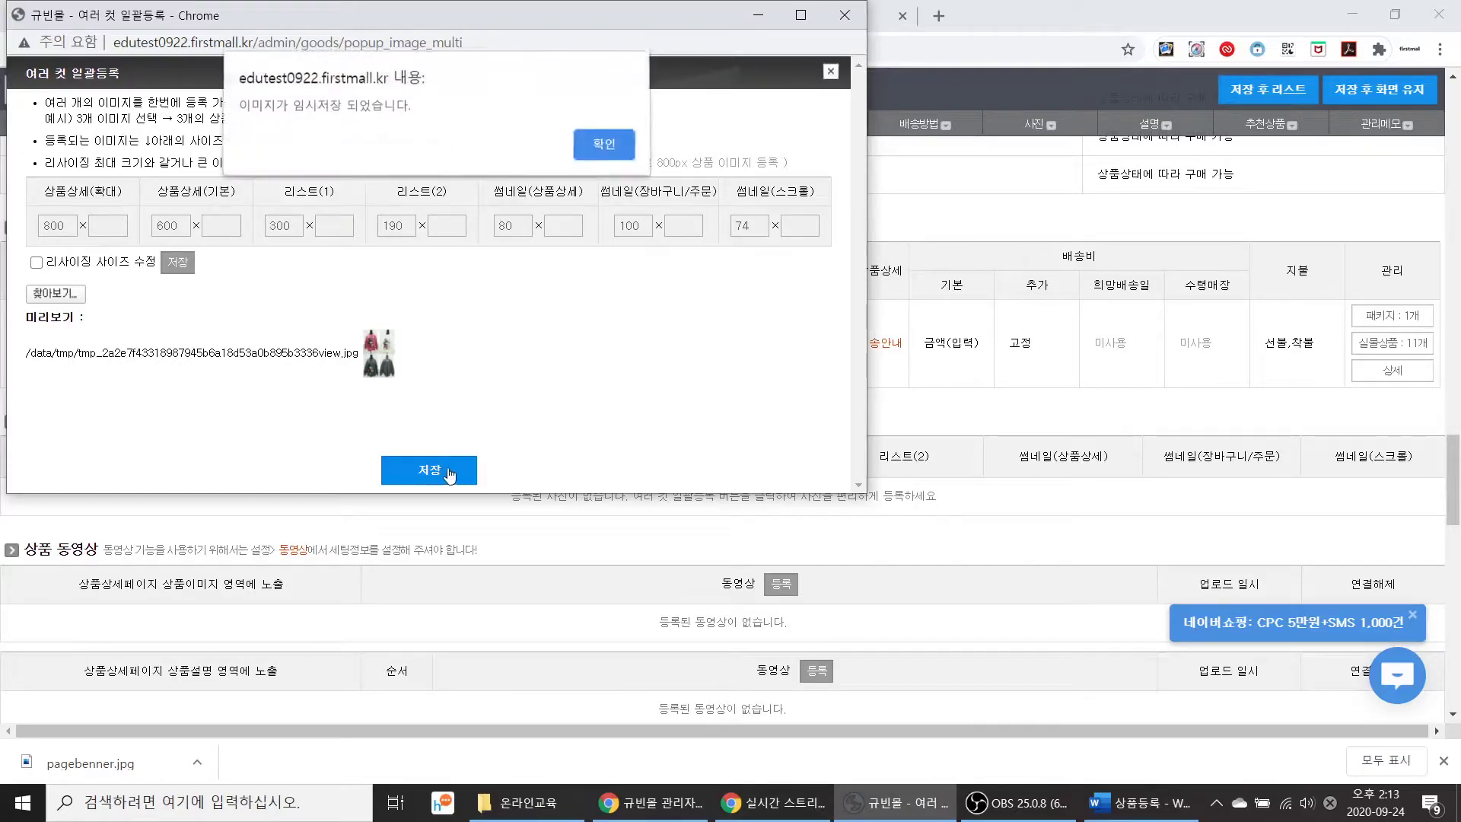
left_click(599, 152)
Step: Preview the registered product photo in its 리스트(1) and 리스트(2) versions
scroll(691, 488, "down", 9)
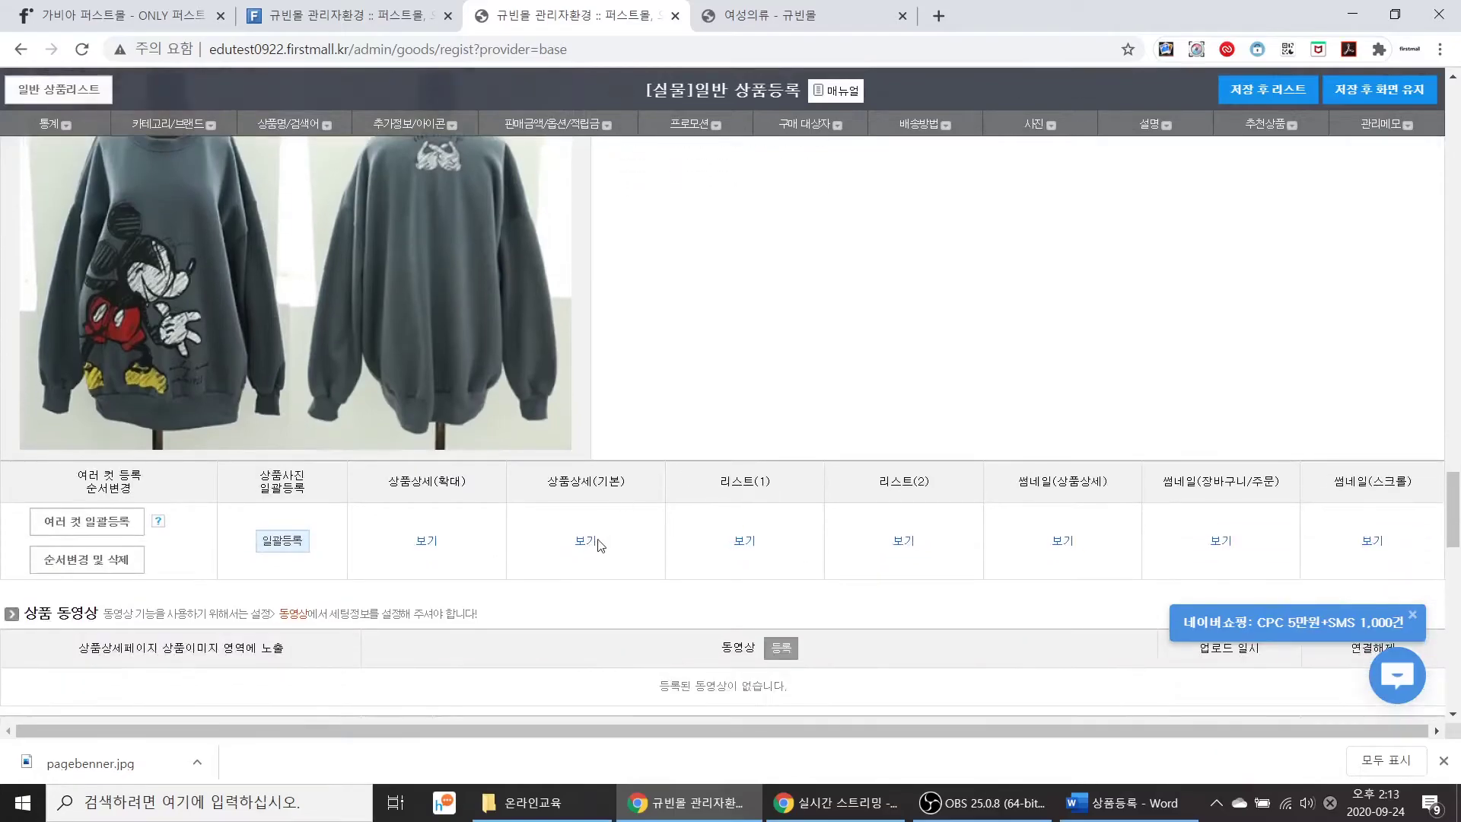
scroll(742, 547, "down", 5)
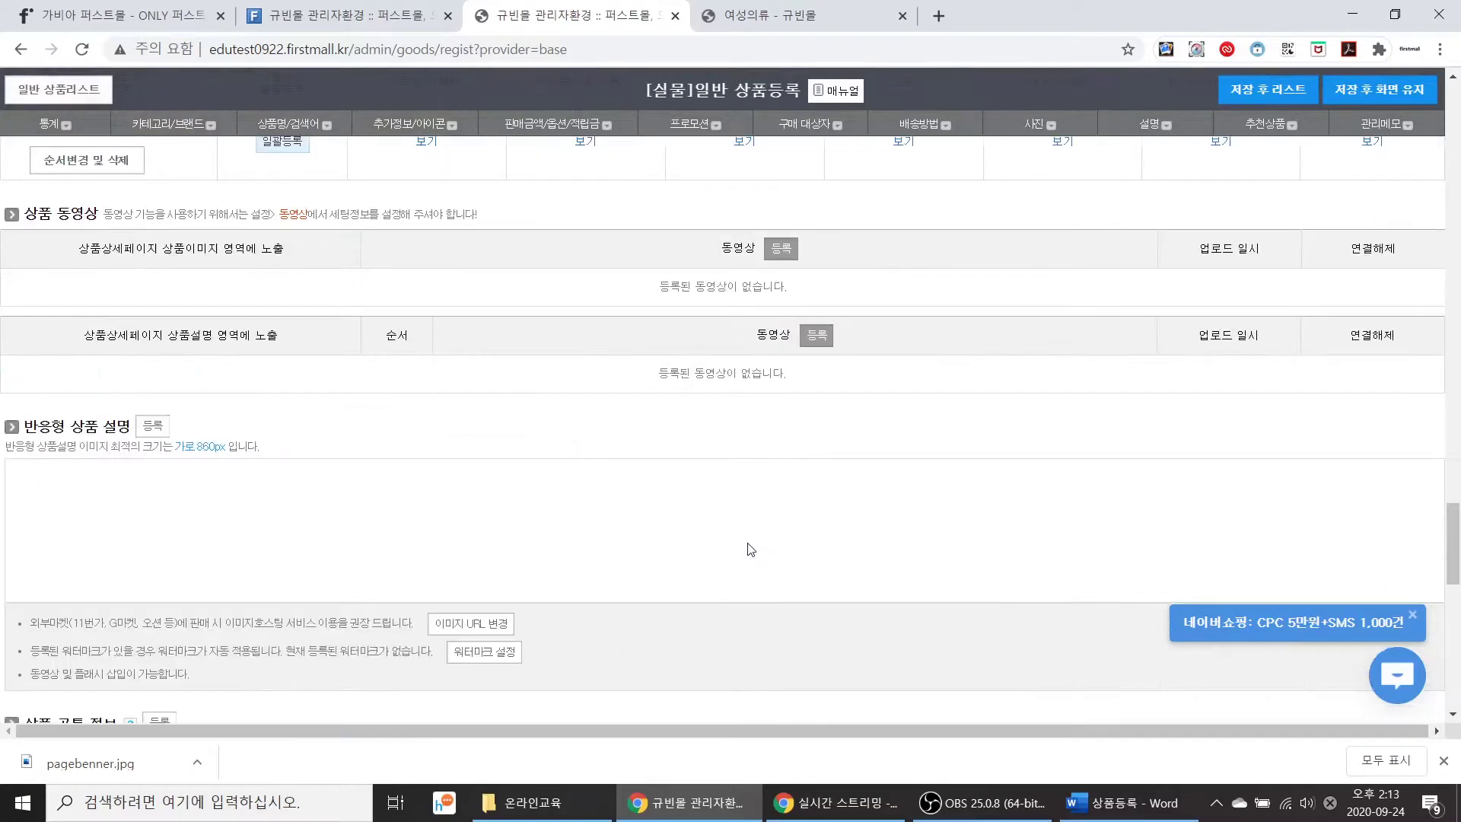
scroll(752, 550, "up", 4)
left_click(900, 522)
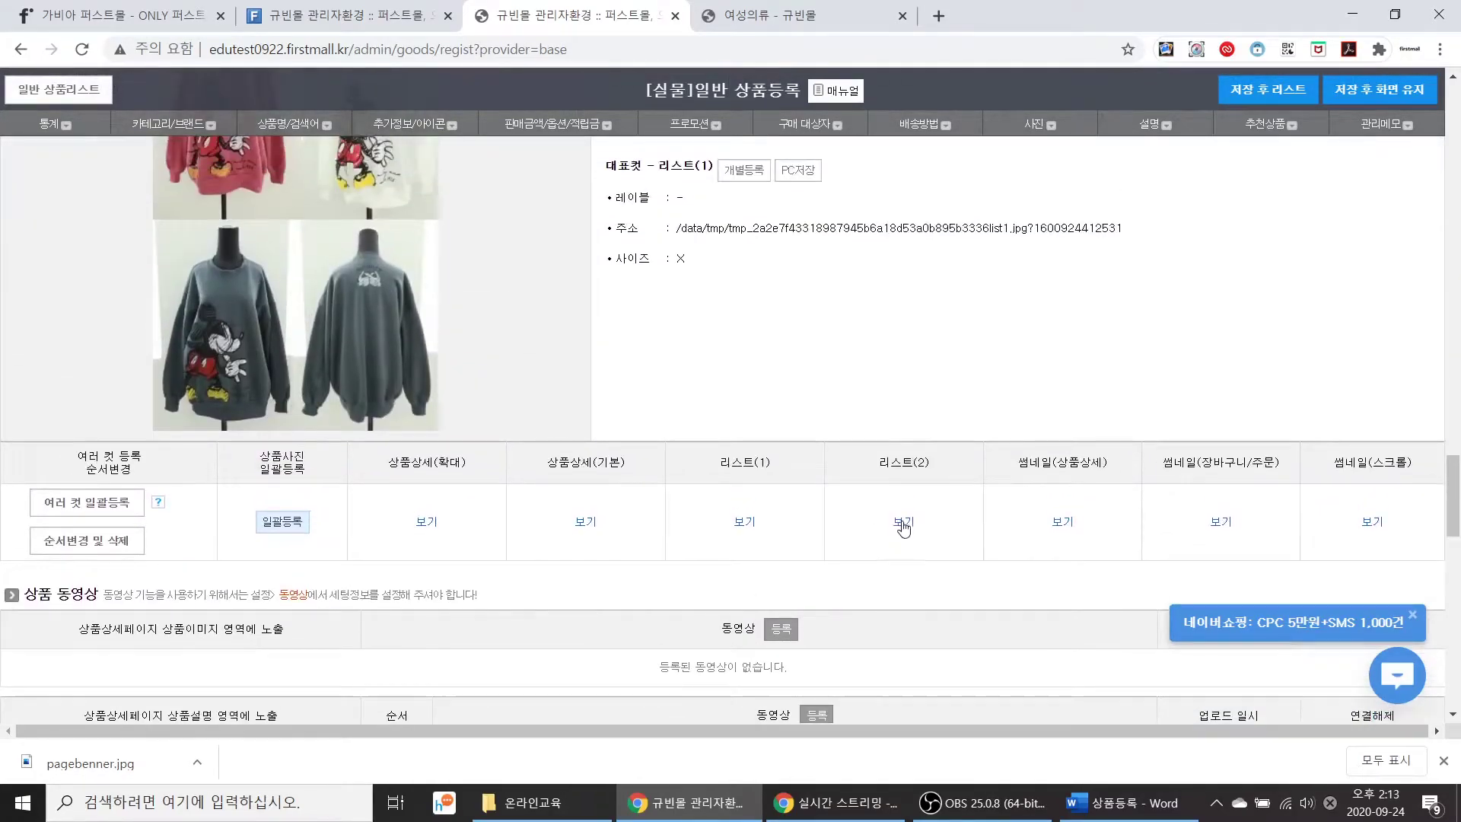
Step: Open the 반응형 상품 설명 editor and insert the image dodostyle_3_detail into the description
scroll(902, 526, "down", 2)
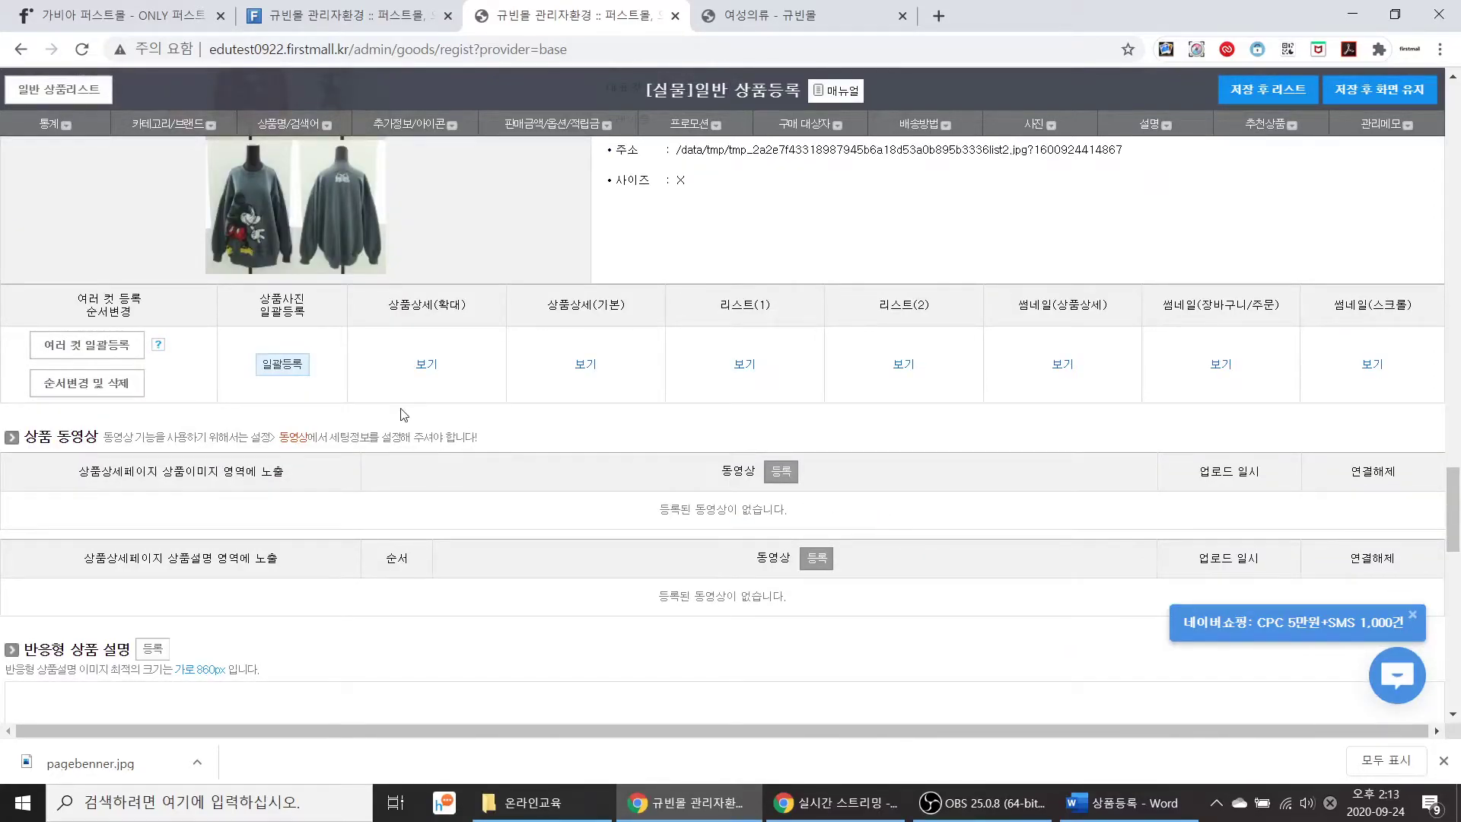
scroll(403, 415, "down", 4)
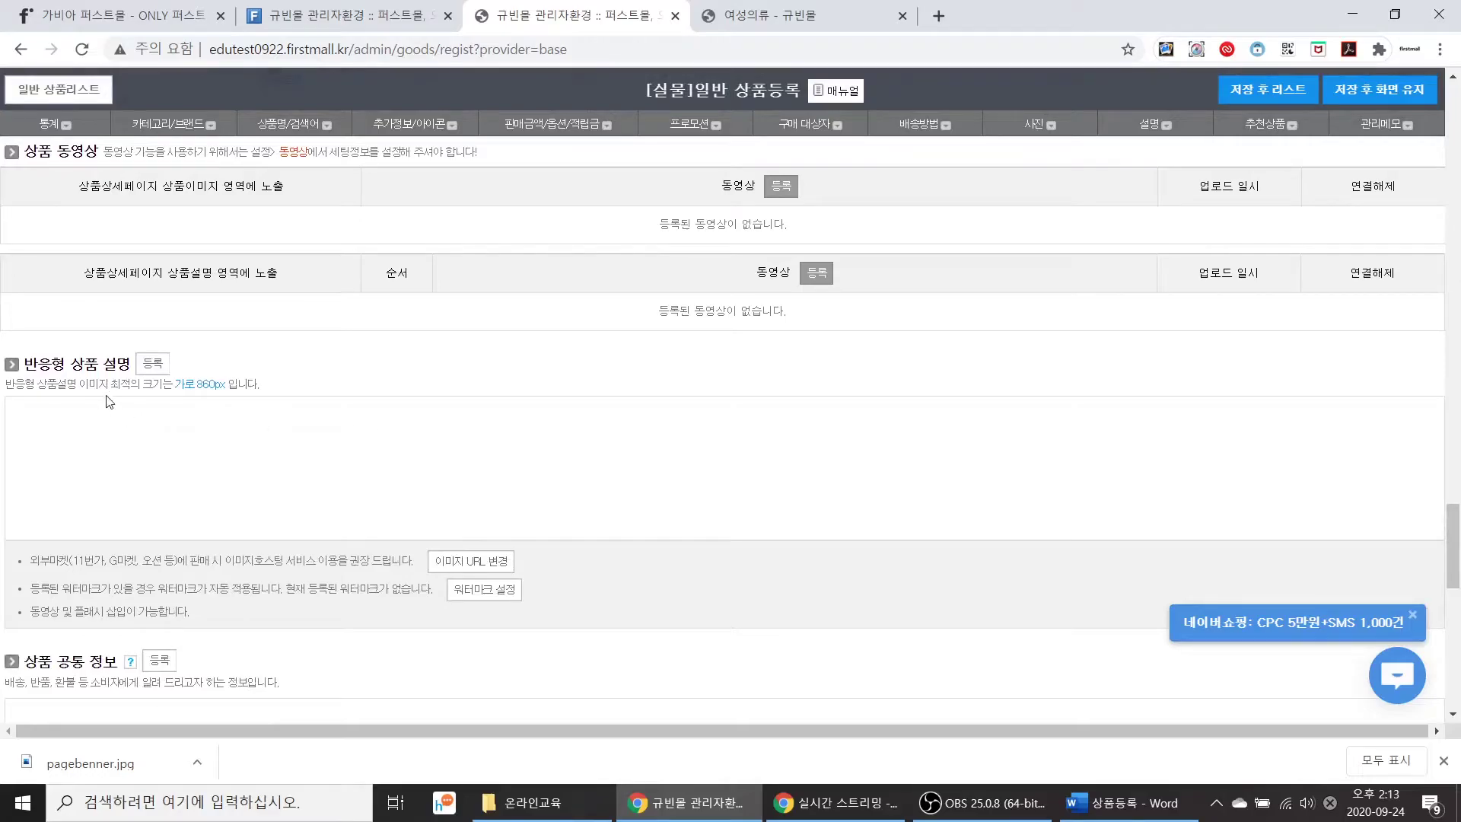
left_click_drag(73, 365, 128, 359)
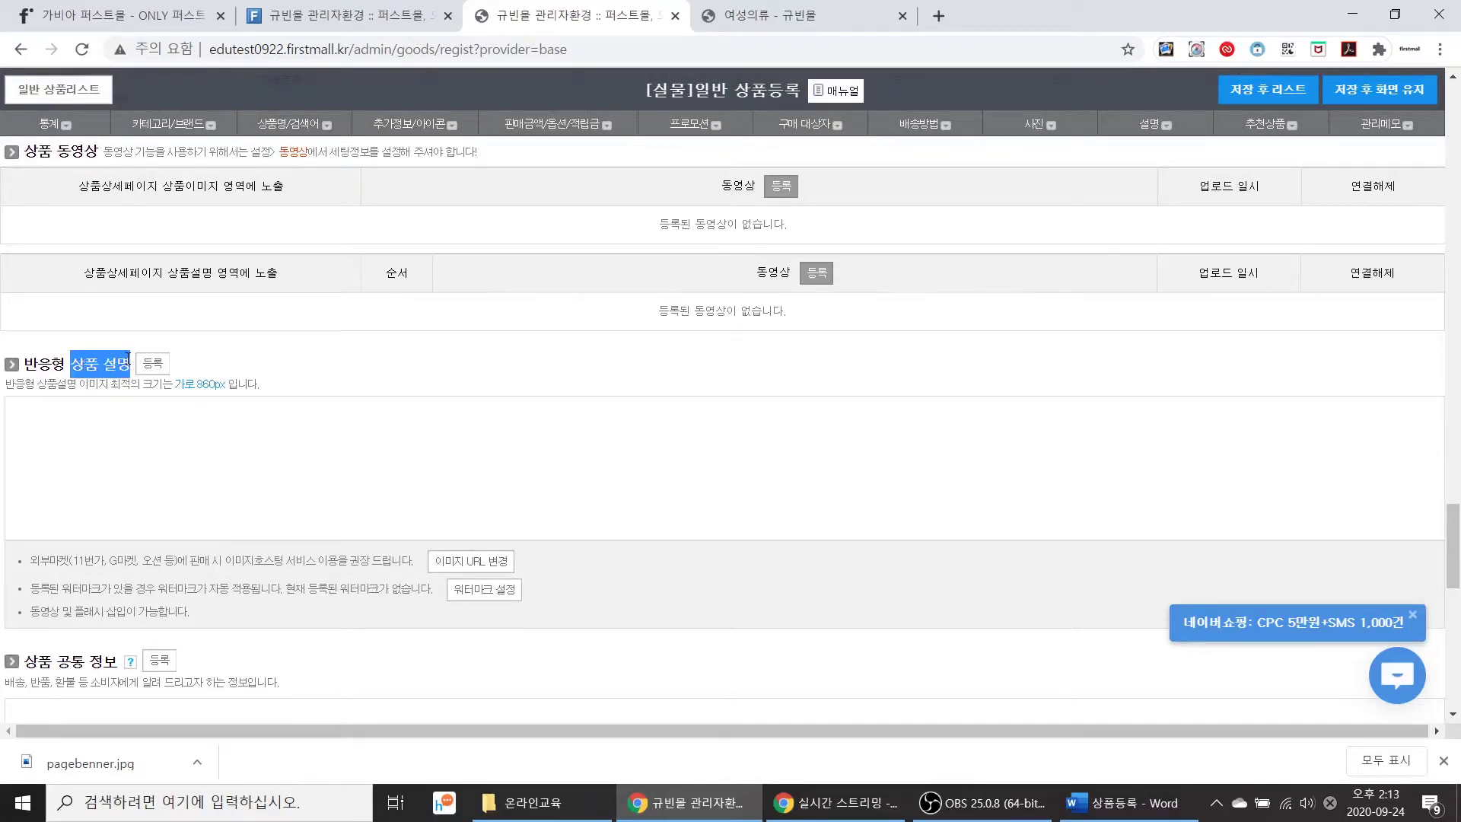
left_click(155, 365)
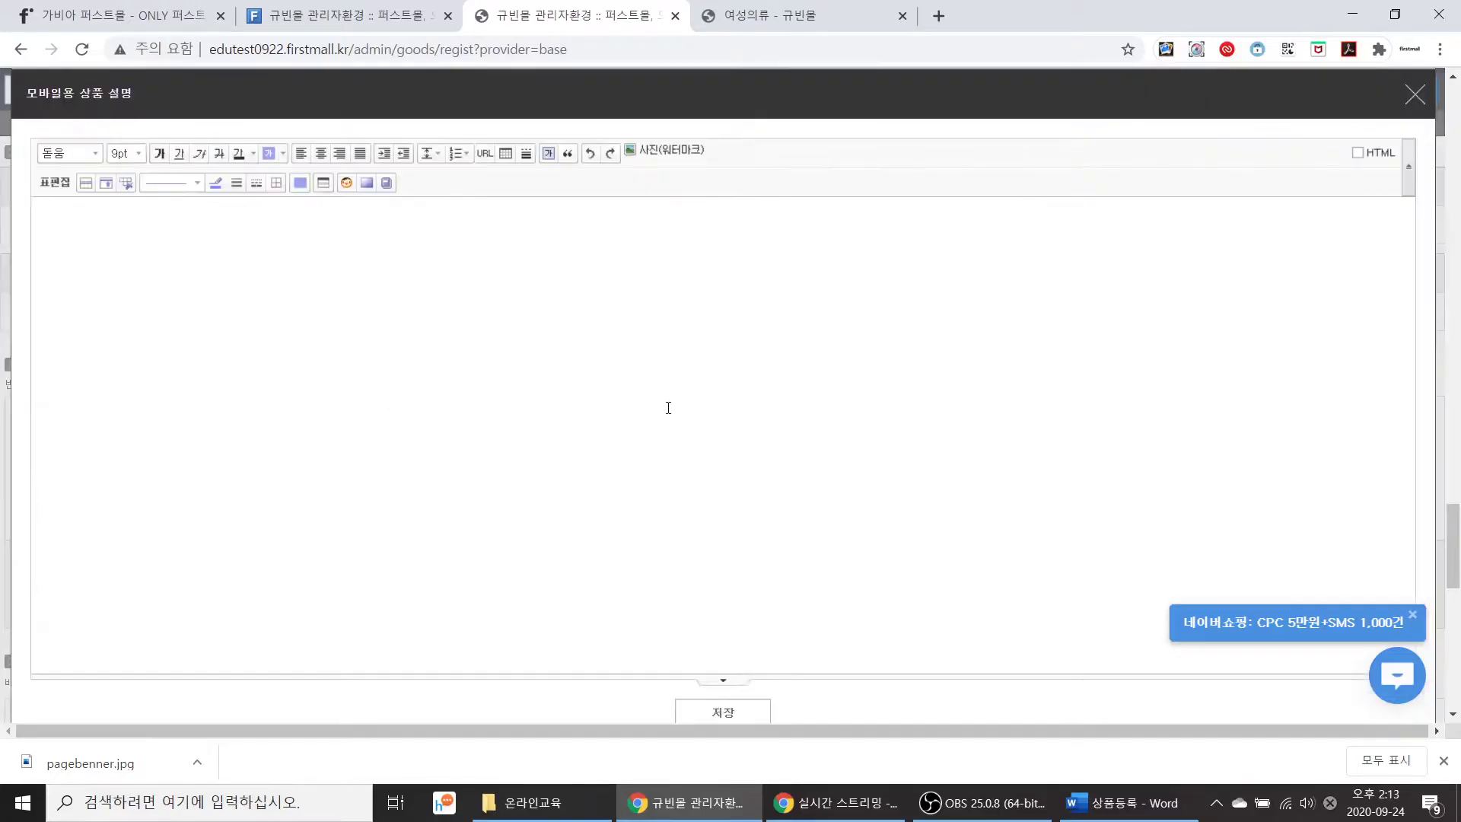
left_click(655, 354)
left_click(640, 154)
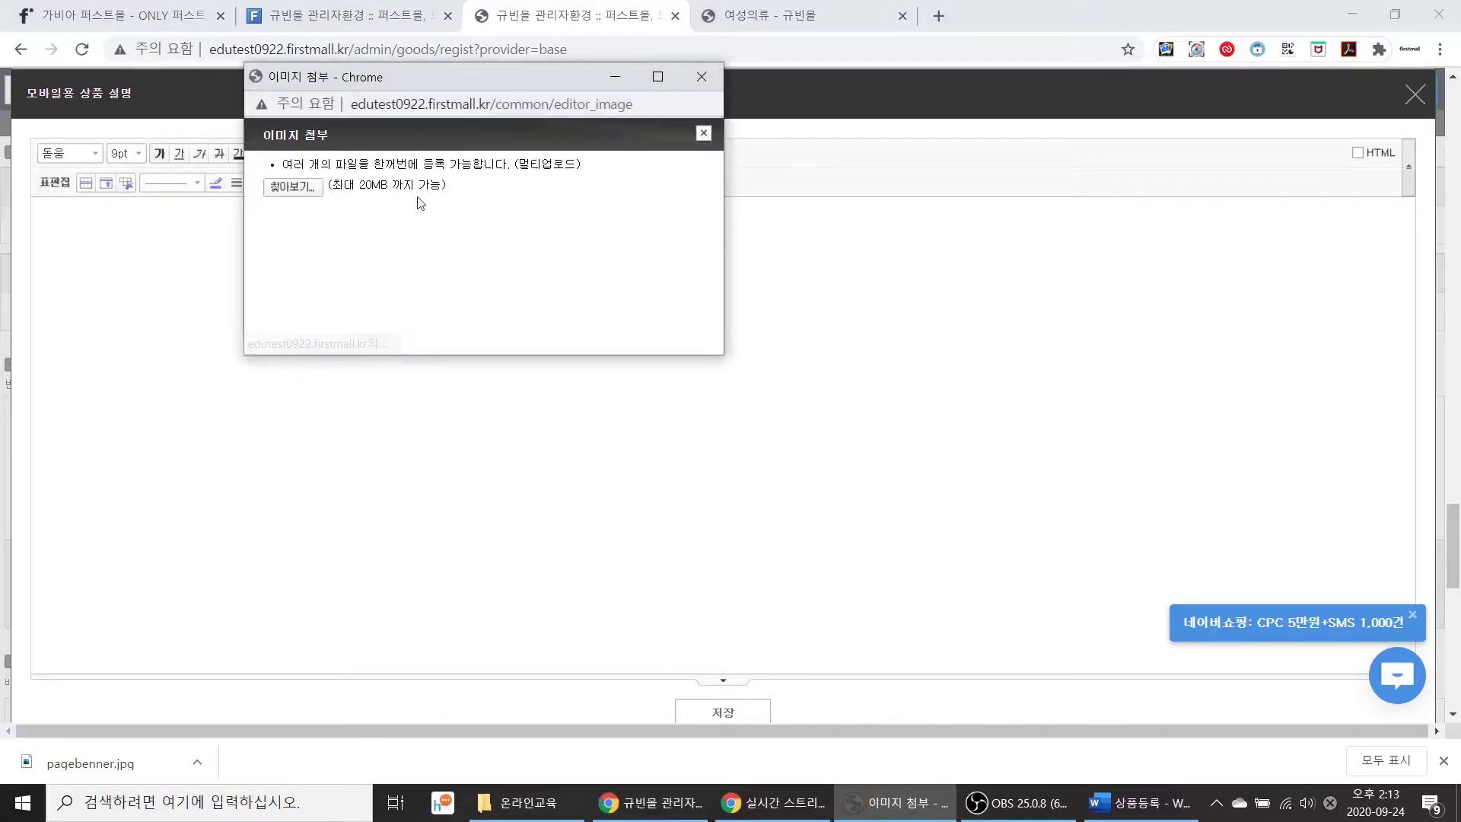
left_click(314, 190)
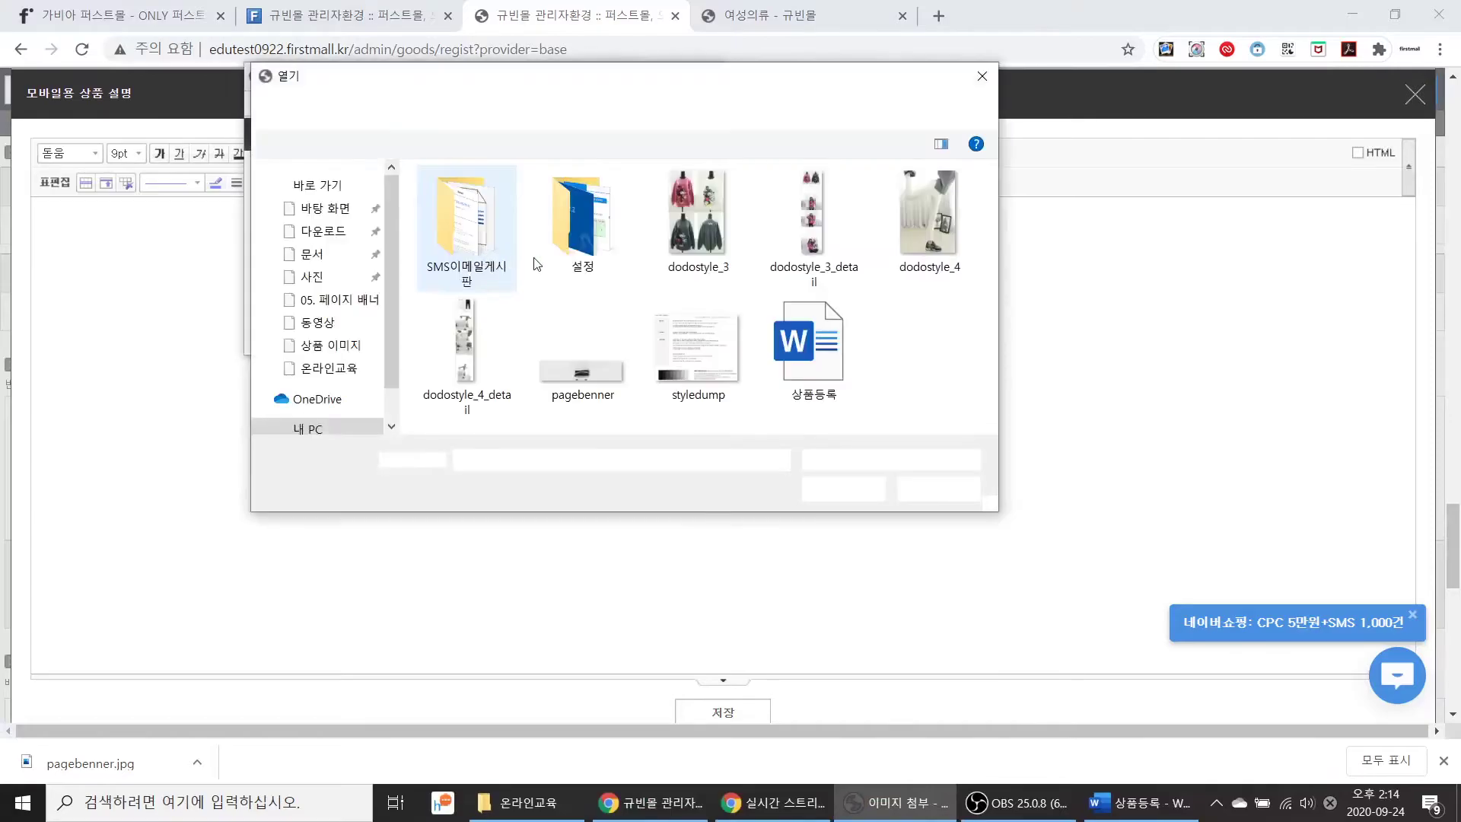
left_click(801, 254)
left_click(852, 490)
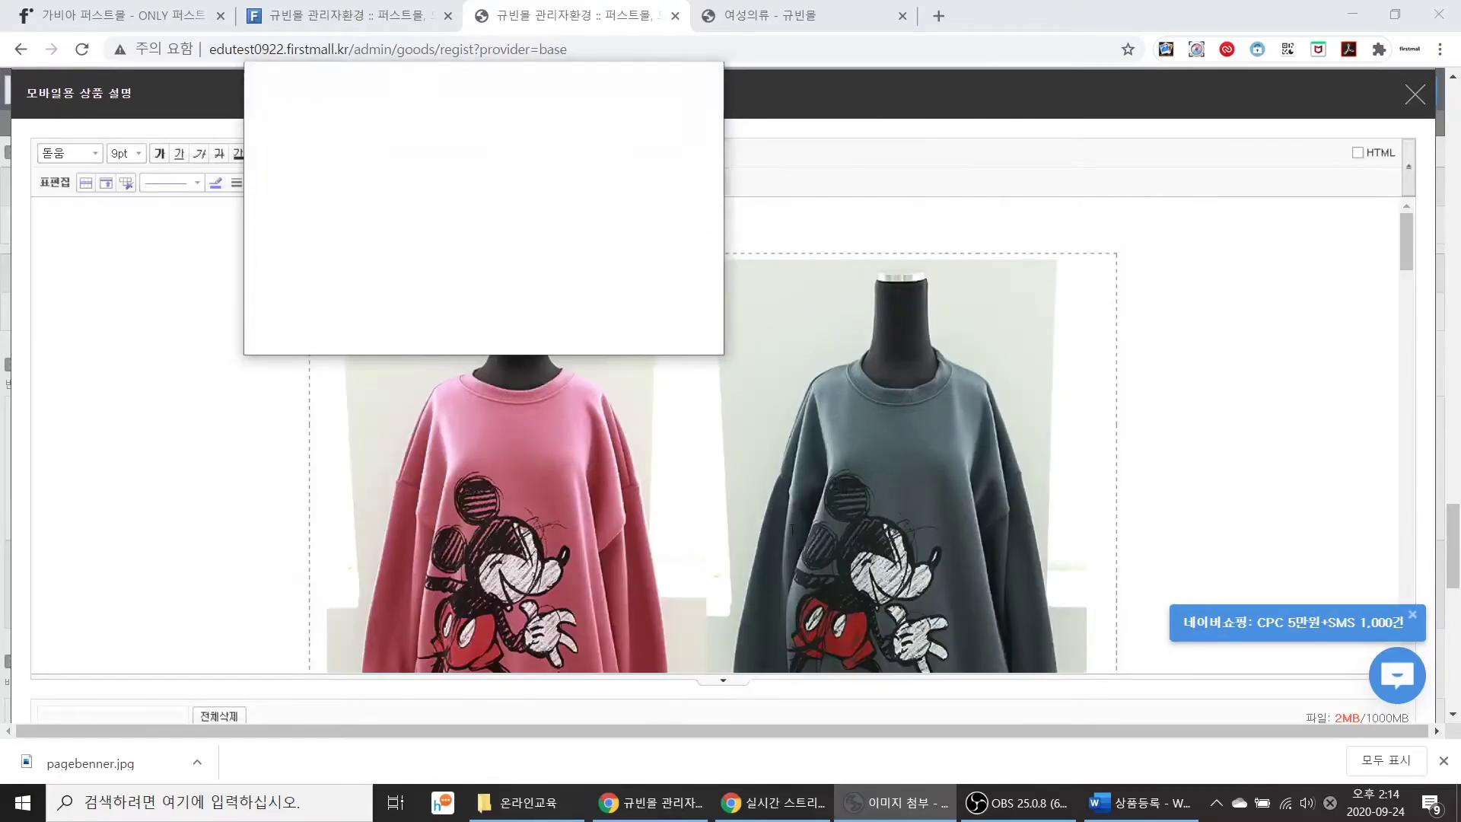
Step: Save the product description containing the inserted detail image
scroll(764, 685, "down", 3)
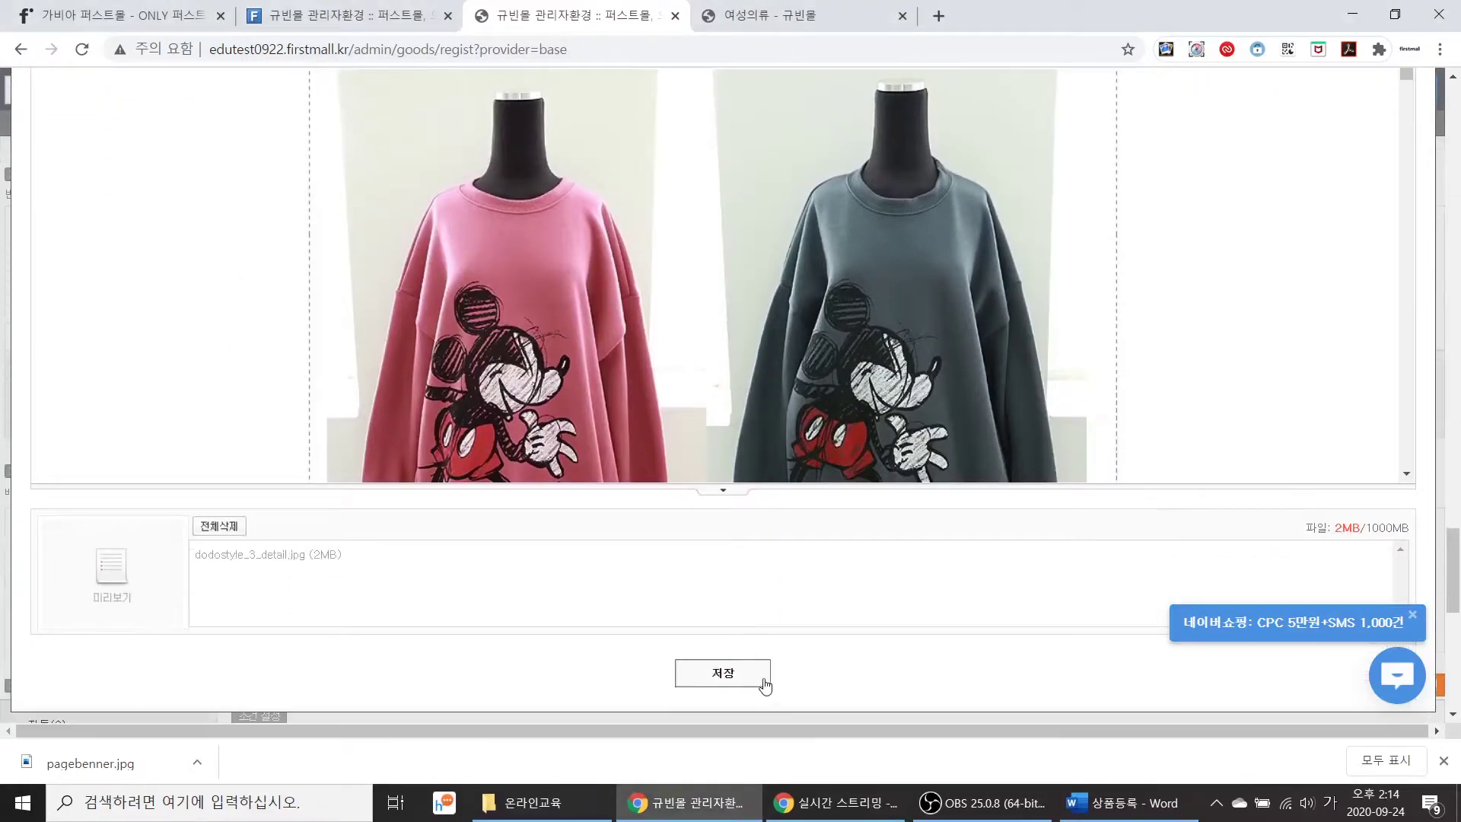
left_click(765, 685)
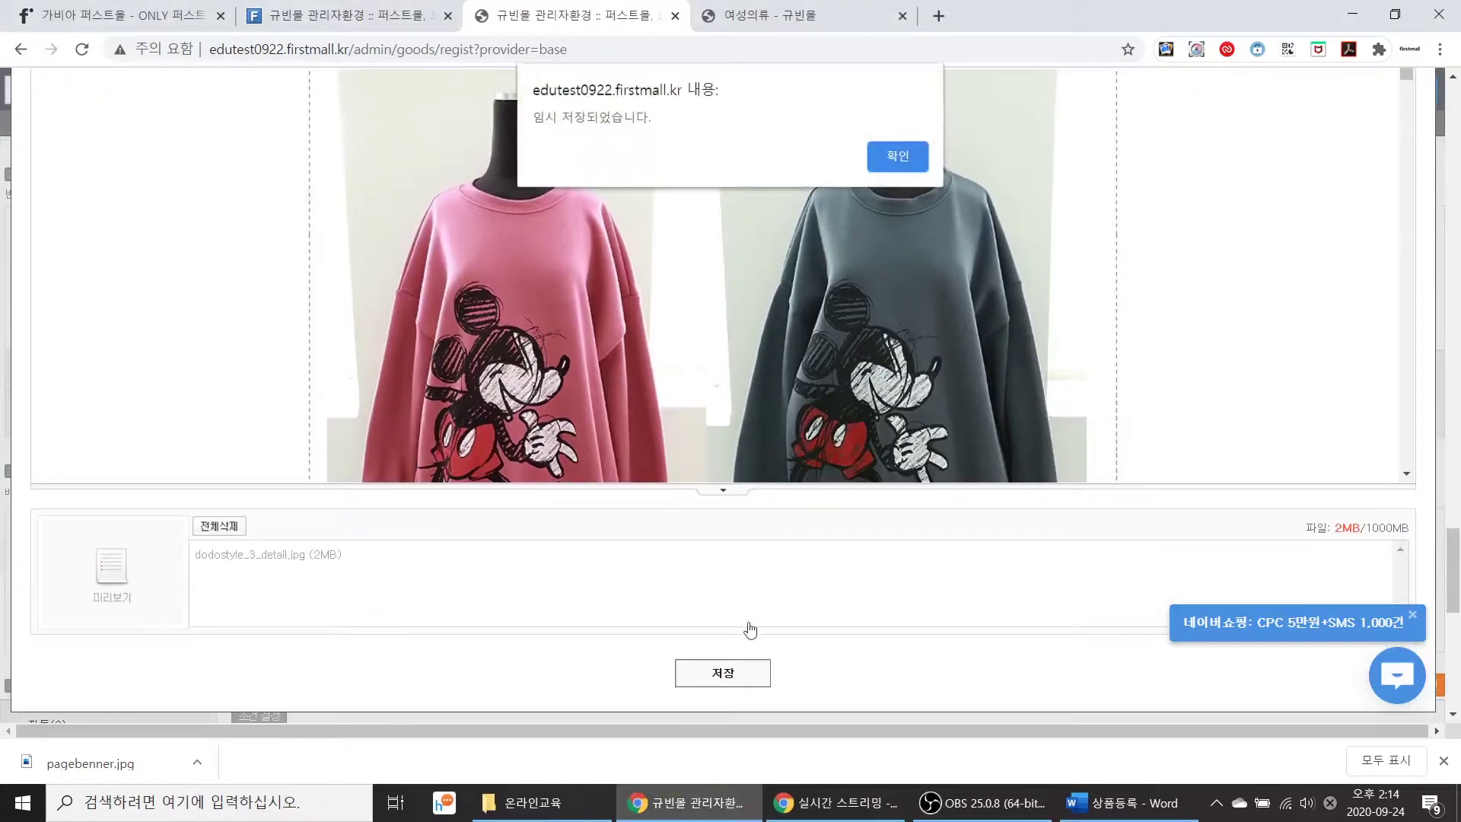
left_click(897, 156)
Step: Start a new 상품 공통 정보 entry and name it 여성의류 공통정보
scroll(523, 353, "down", 3)
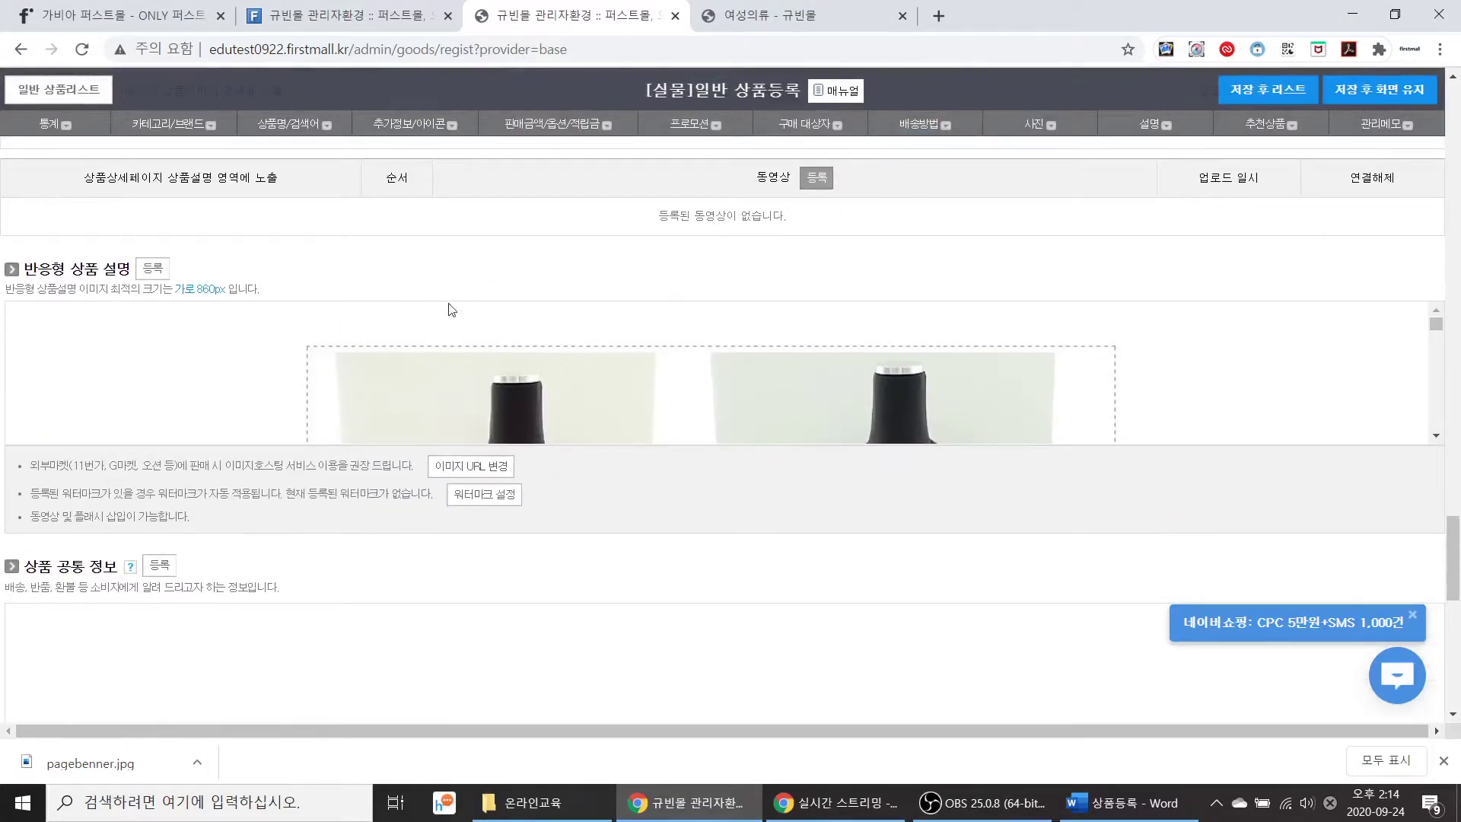
scroll(214, 470, "down", 1)
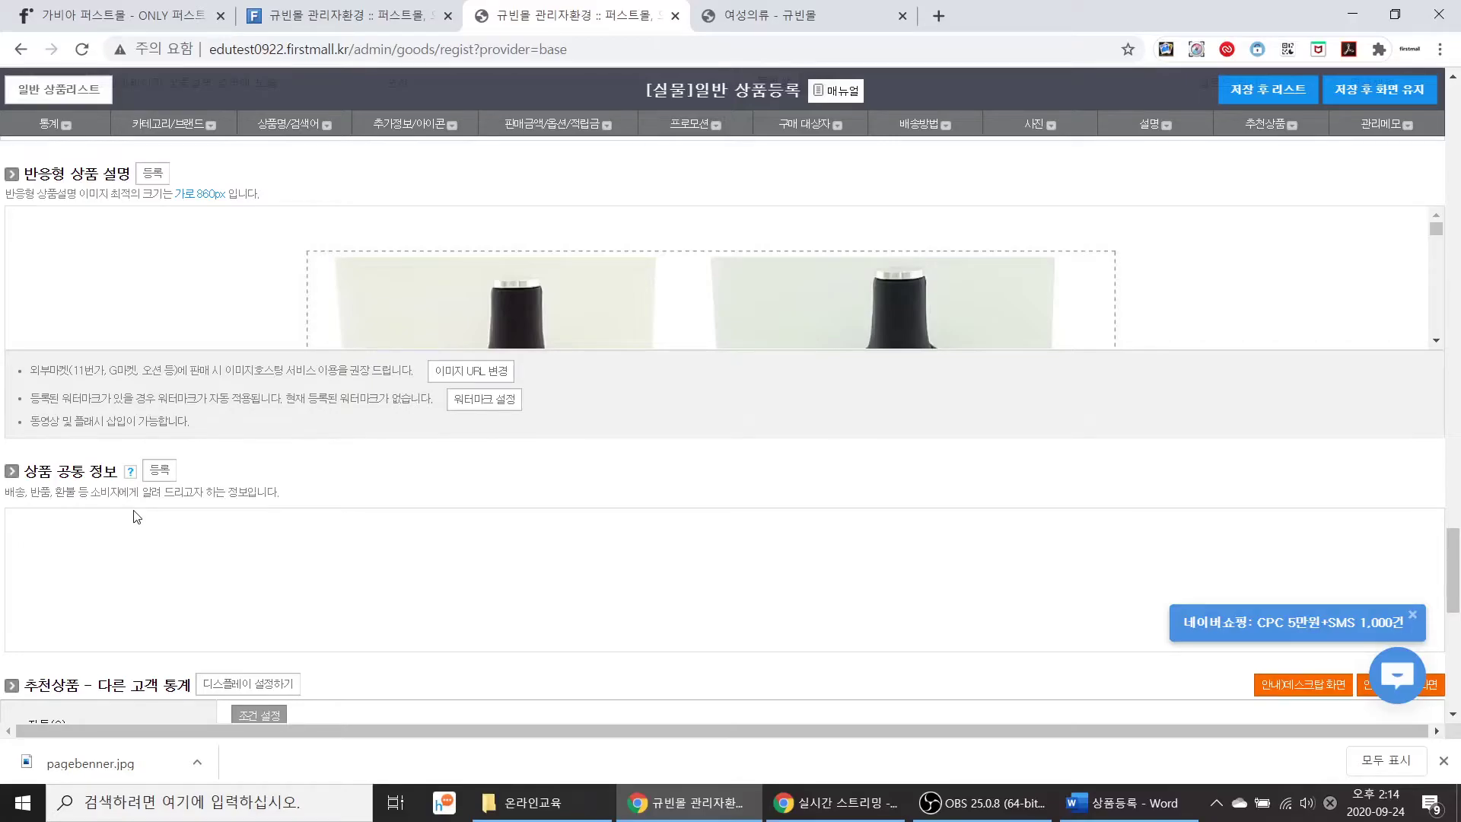
left_click(160, 470)
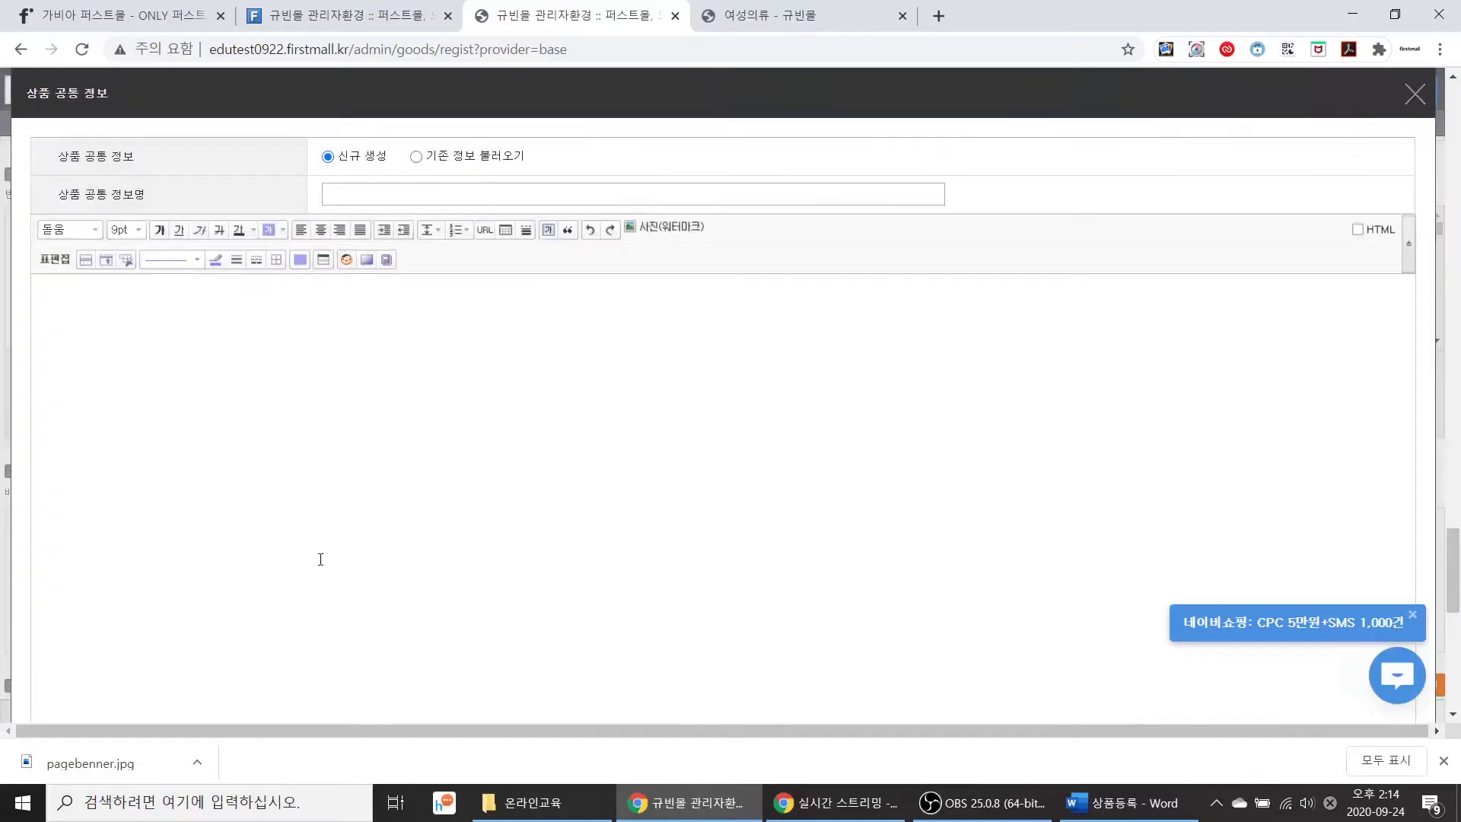
left_click(347, 198)
type("여성의류 공통정보")
Step: Insert the image styledump.png into the body of the common product information and save it
left_click(388, 337)
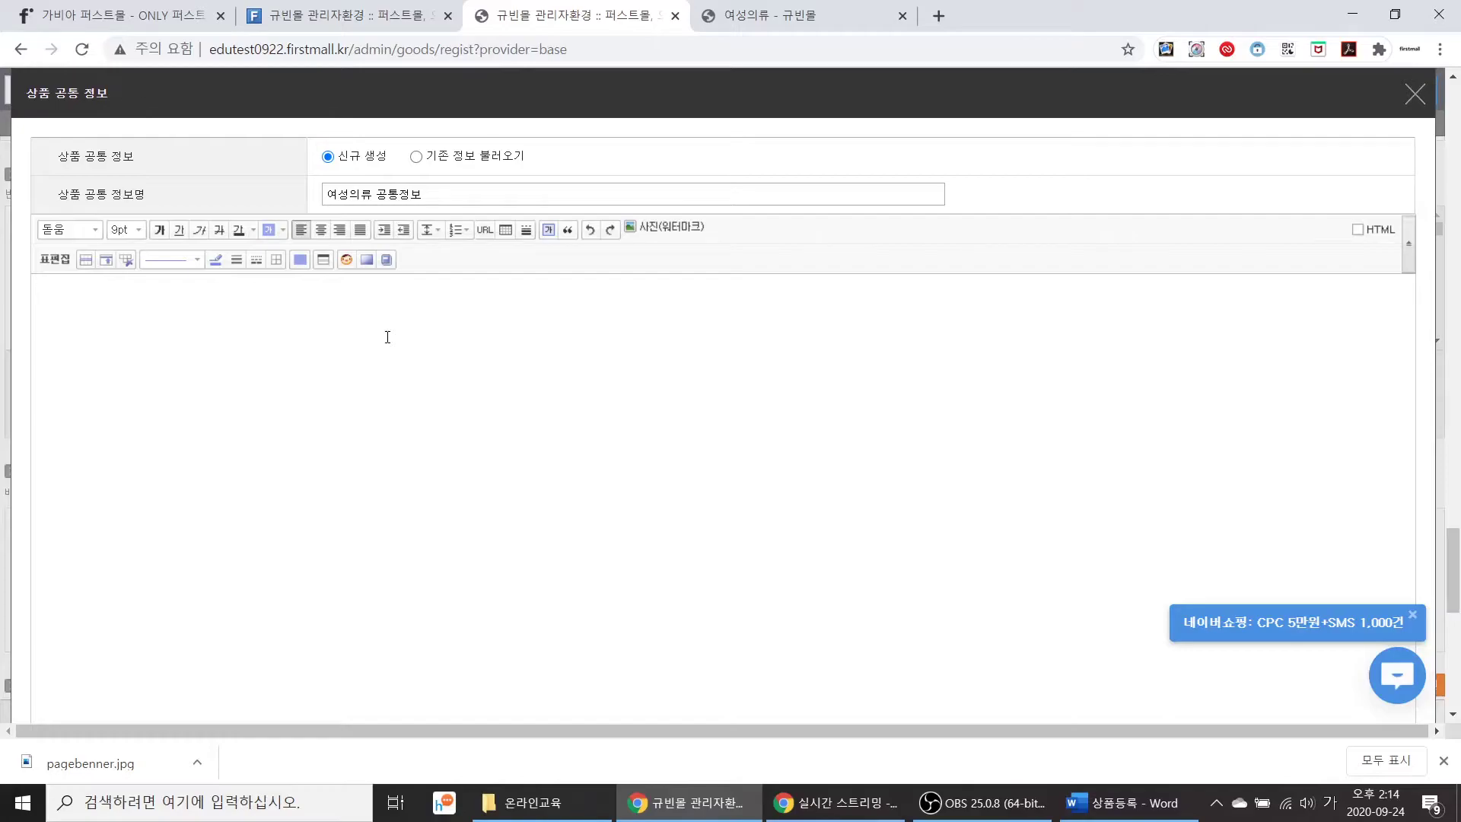
left_click(655, 231)
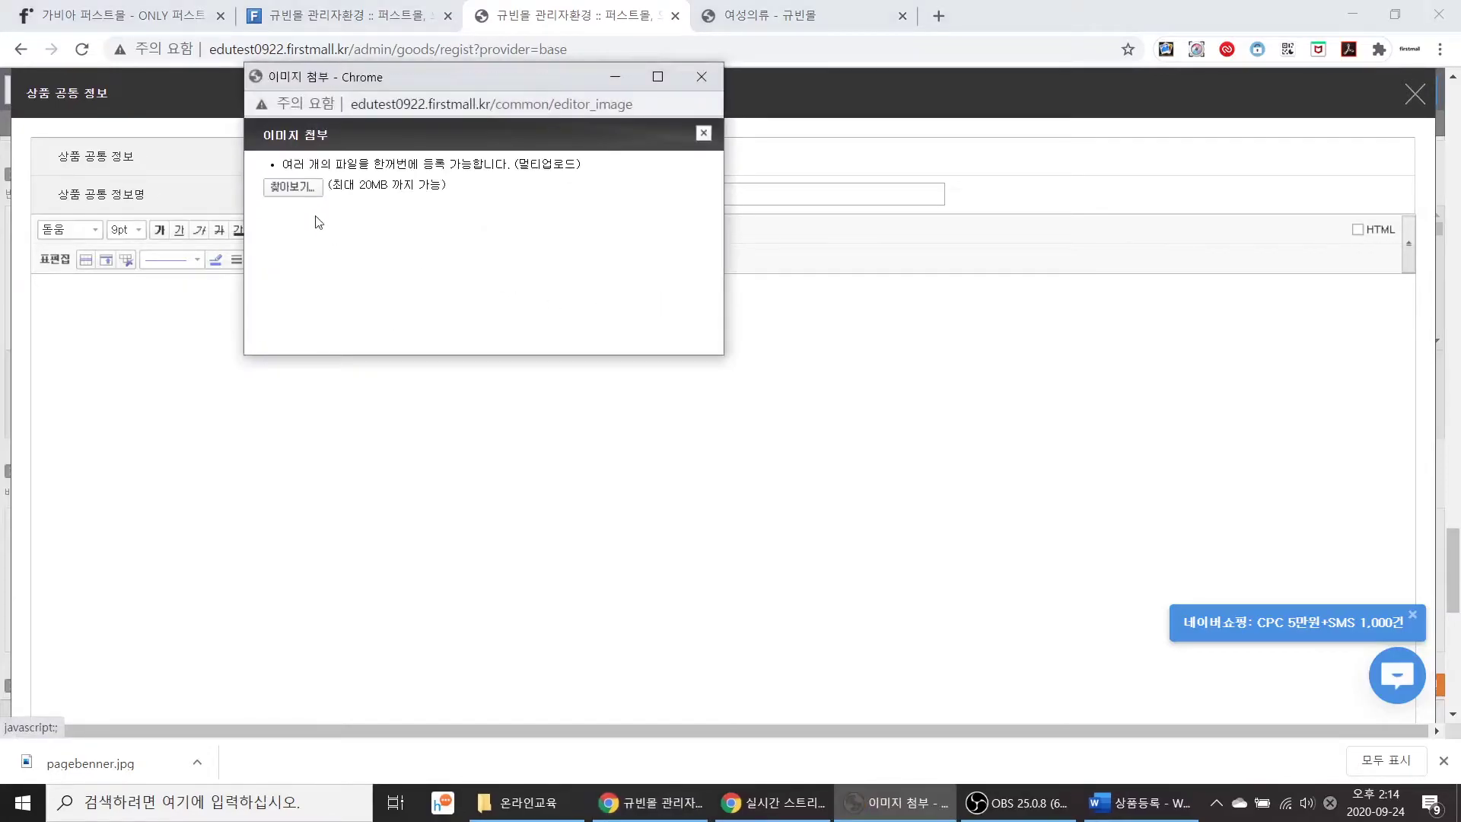
left_click(293, 187)
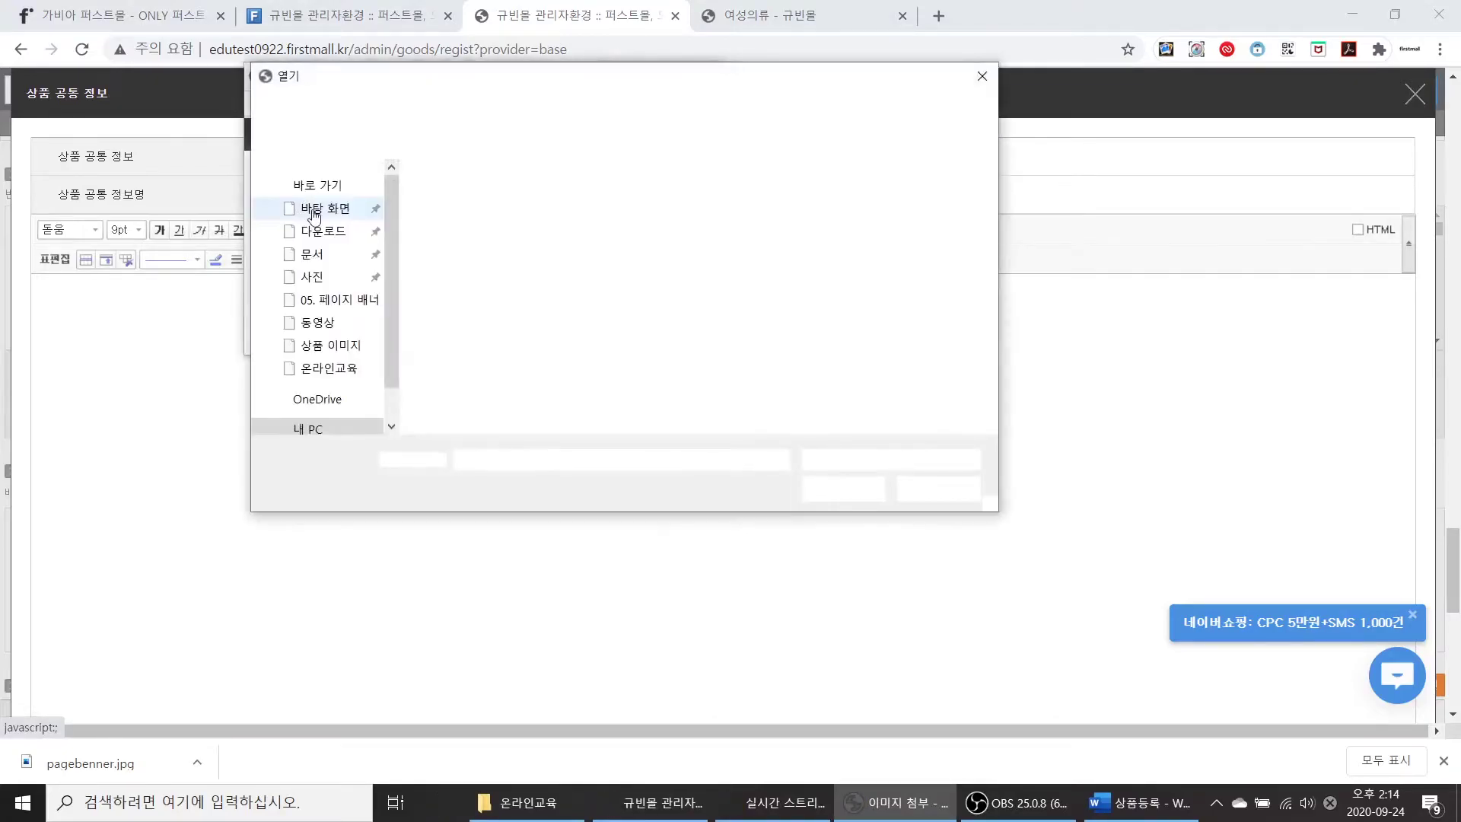
double_click(700, 343)
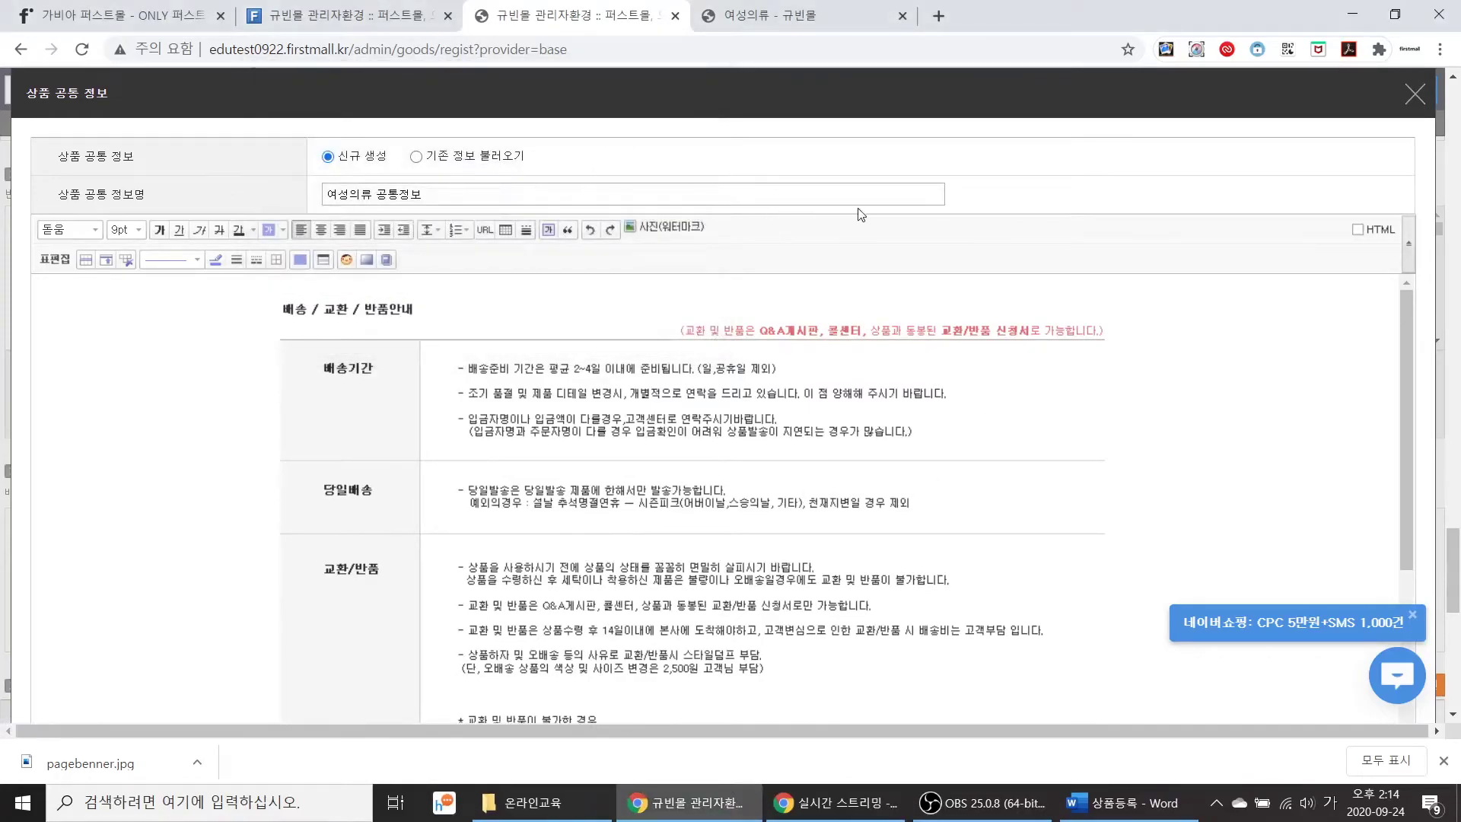
scroll(852, 216, "down", 3)
scroll(796, 614, "down", 3)
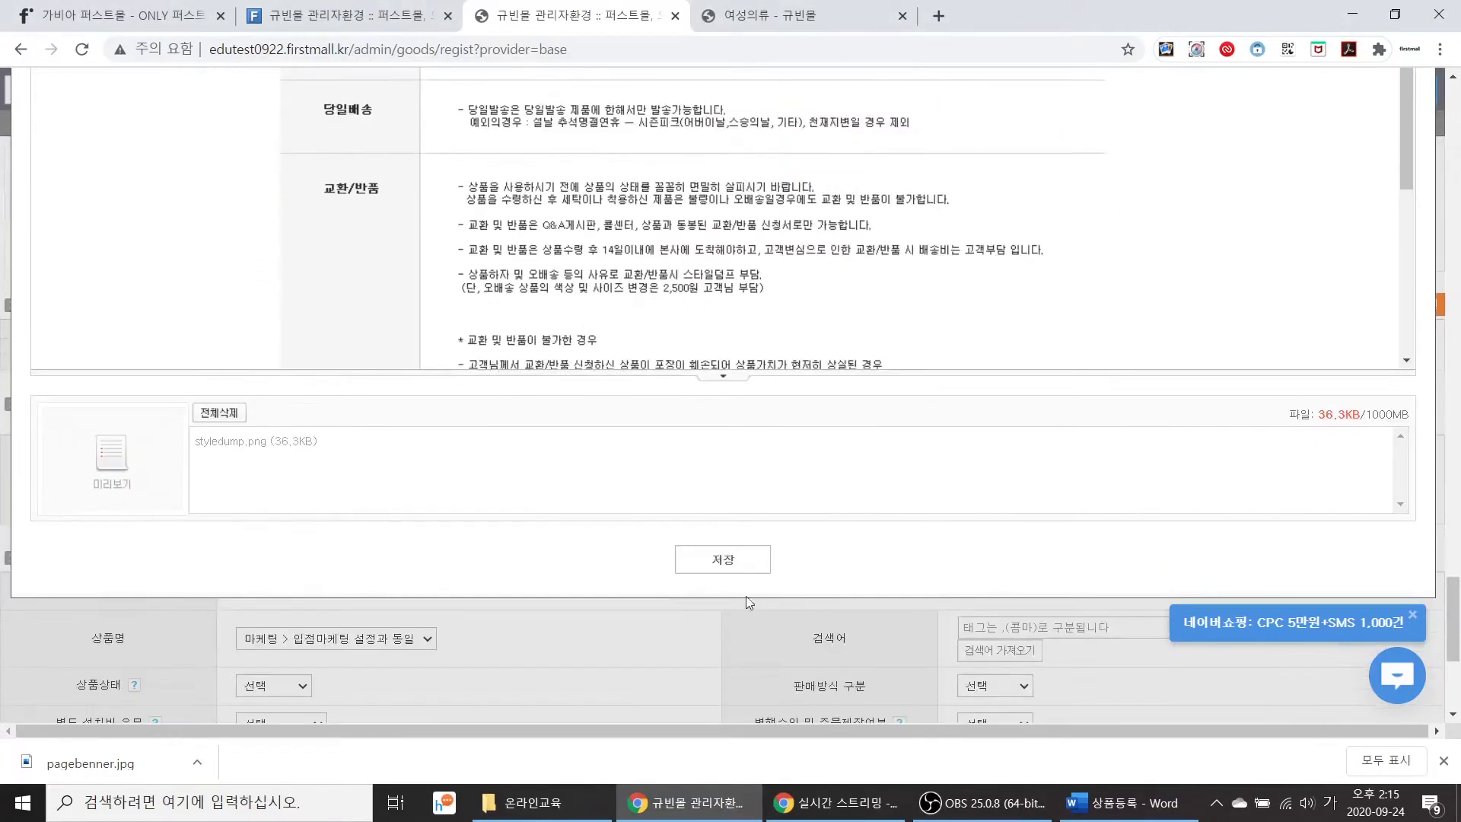
left_click(723, 564)
left_click(878, 162)
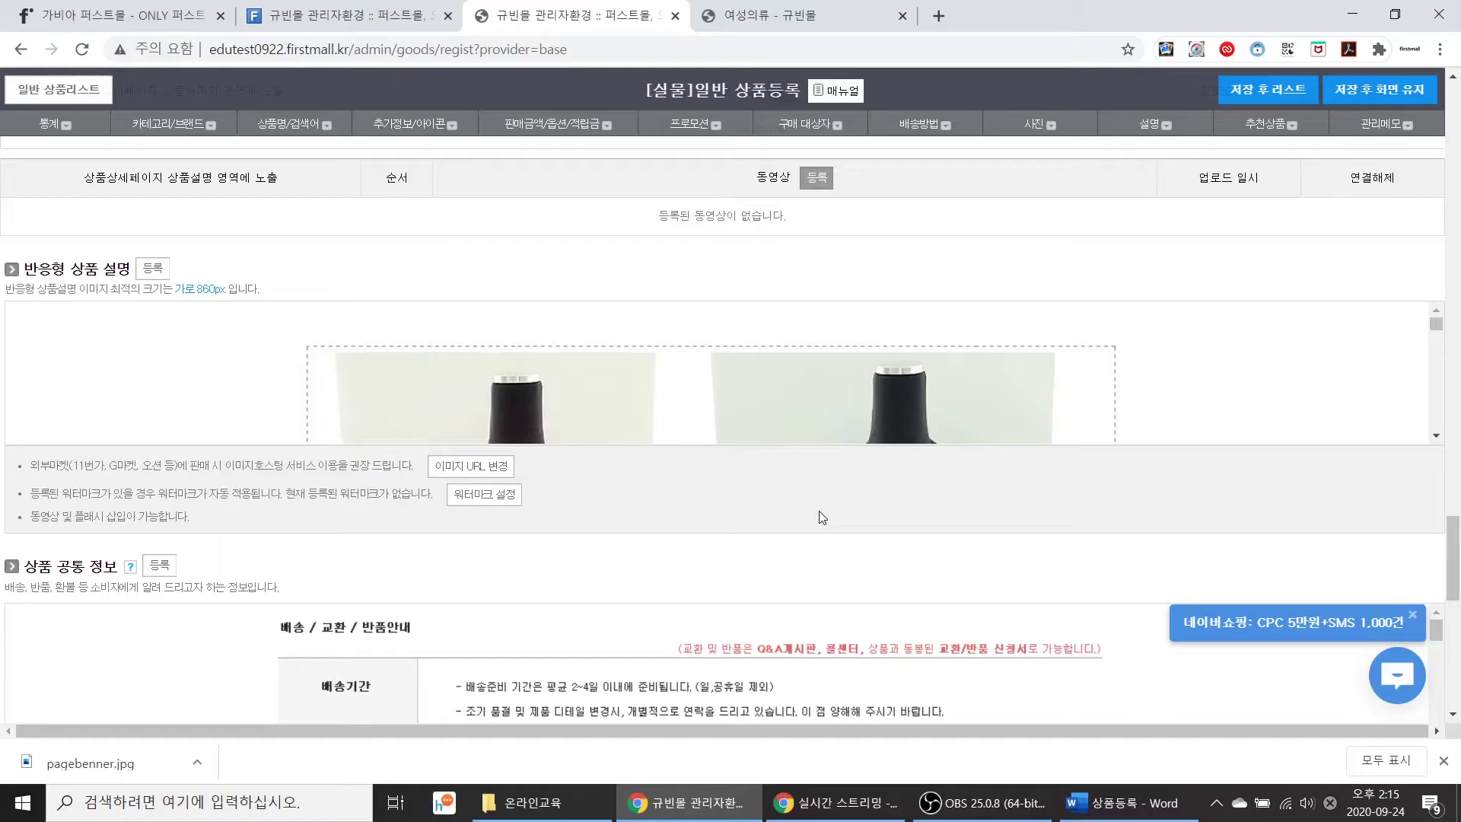
Step: Save the product while staying on its registration page, and open its storefront view
left_click(1363, 99)
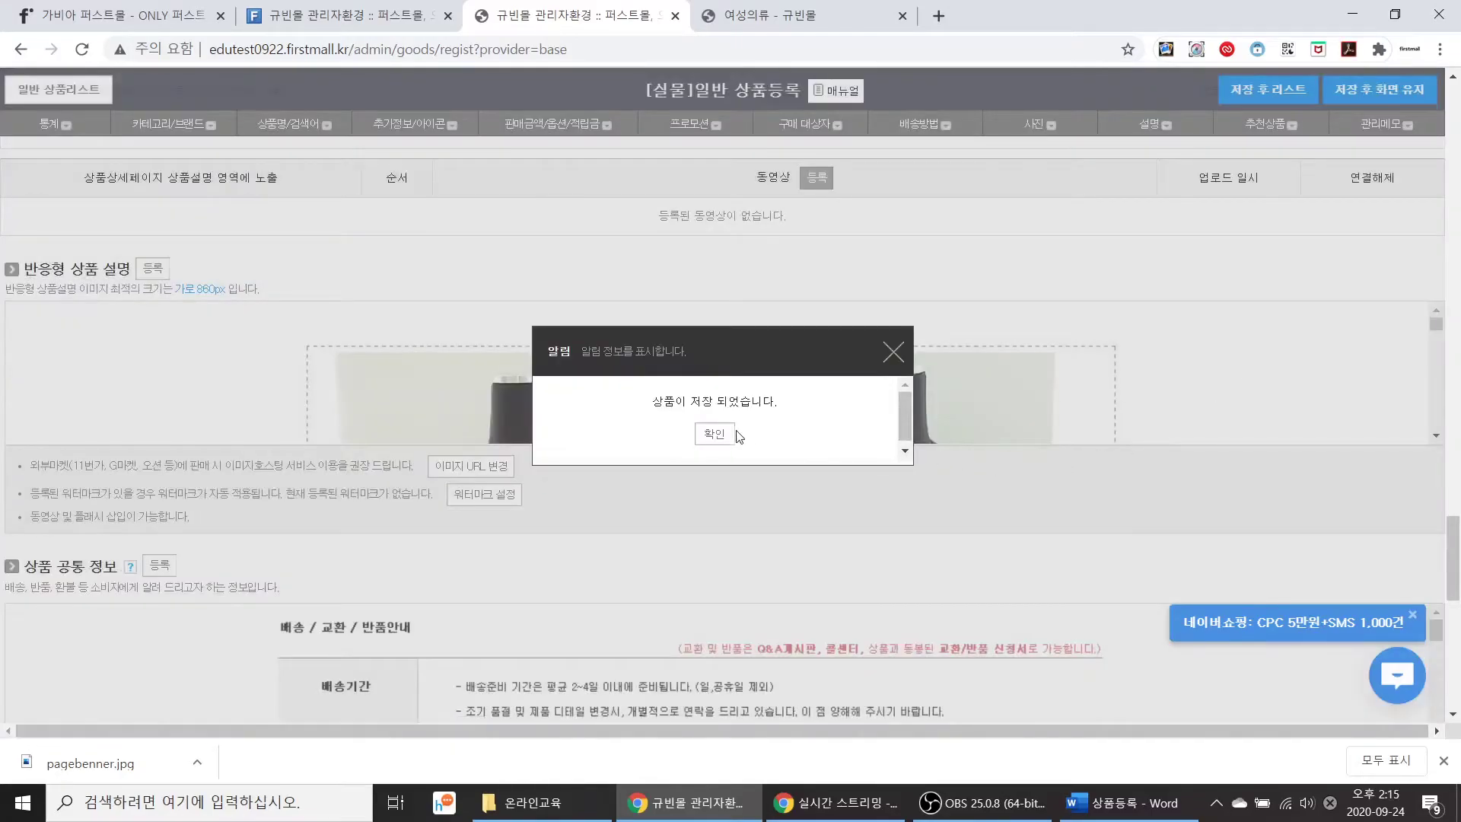
left_click(723, 431)
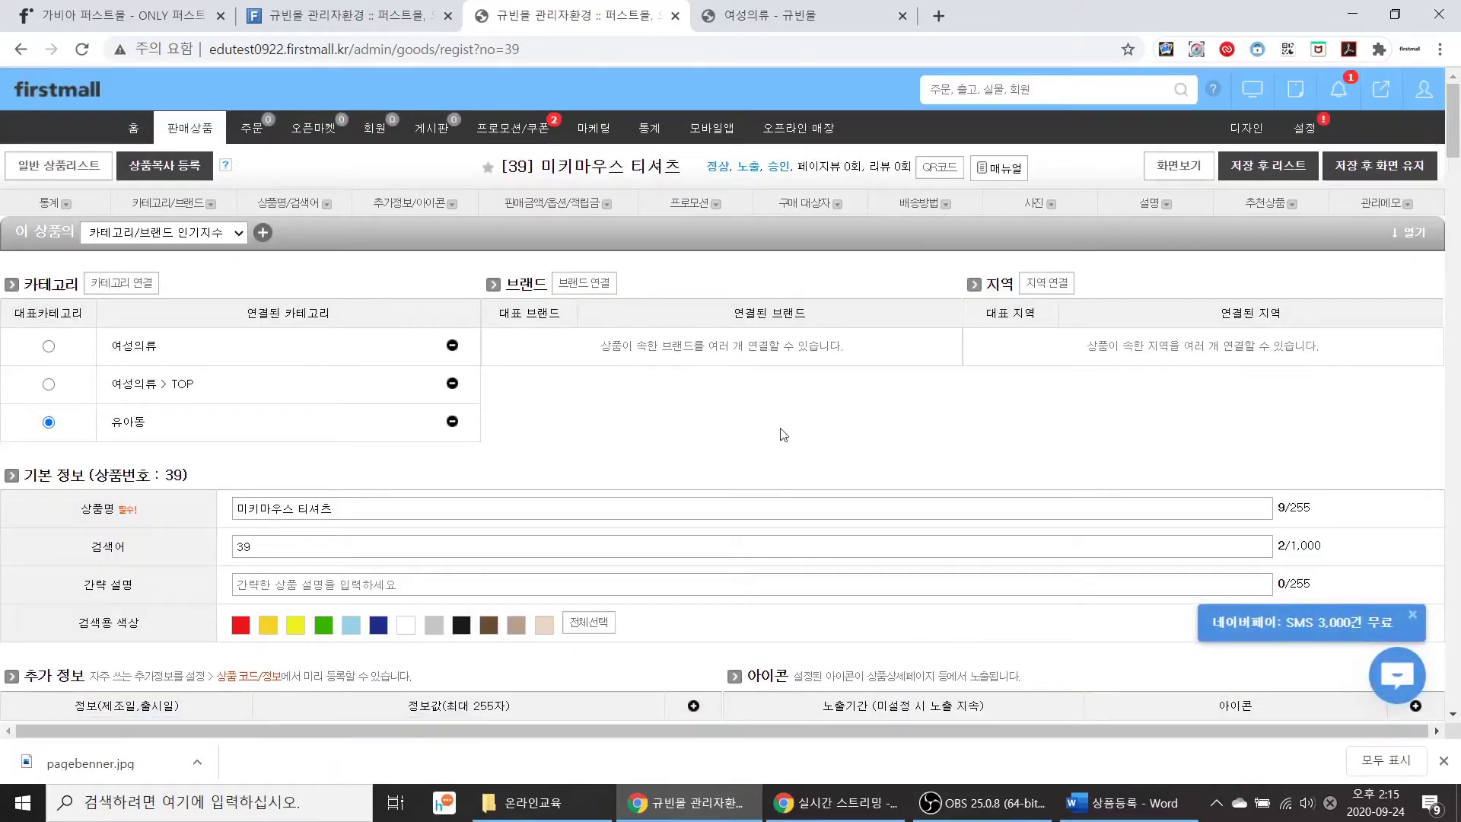
mouse_move(1187, 169)
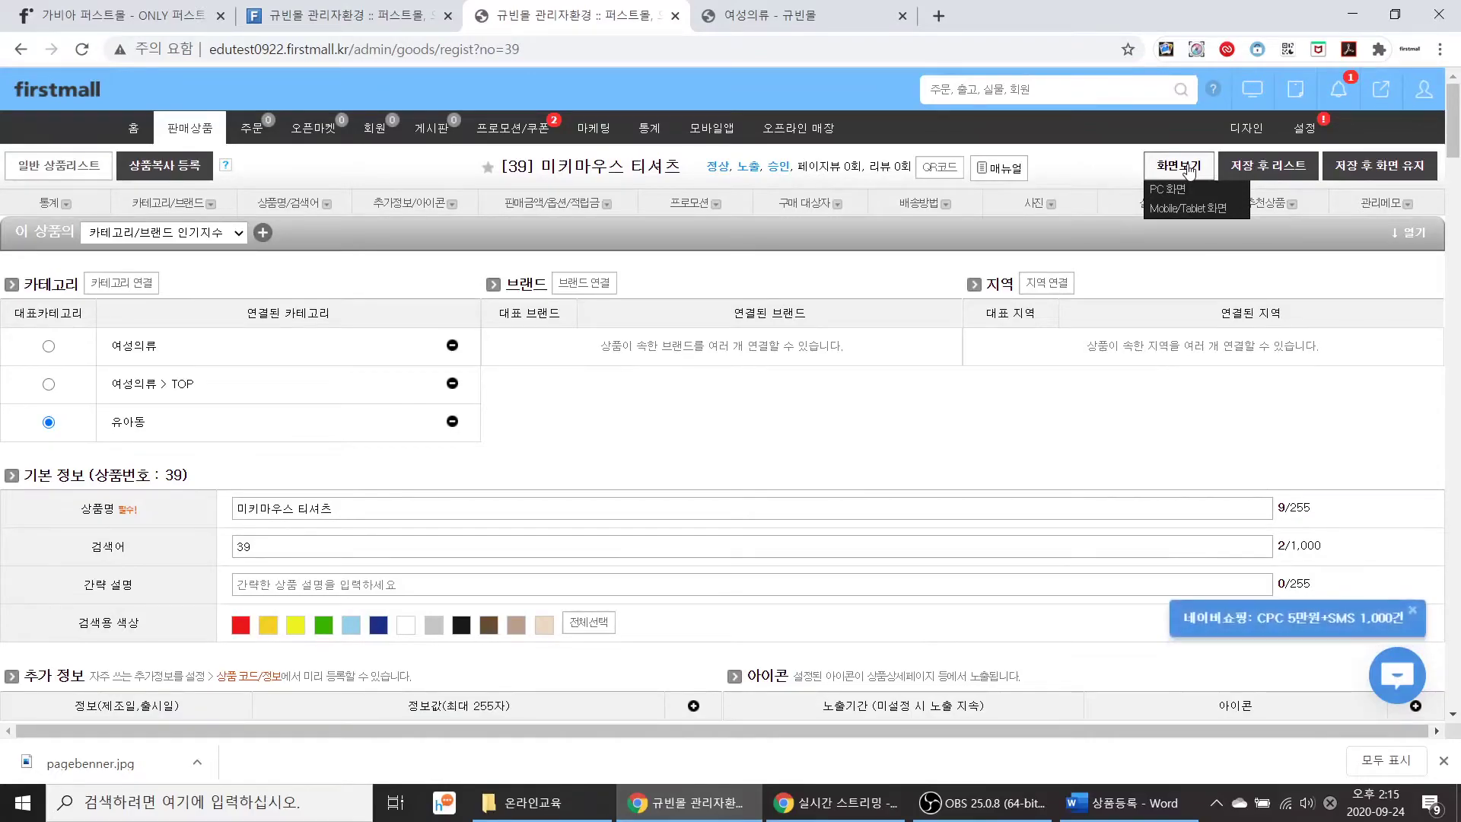
left_click(1190, 169)
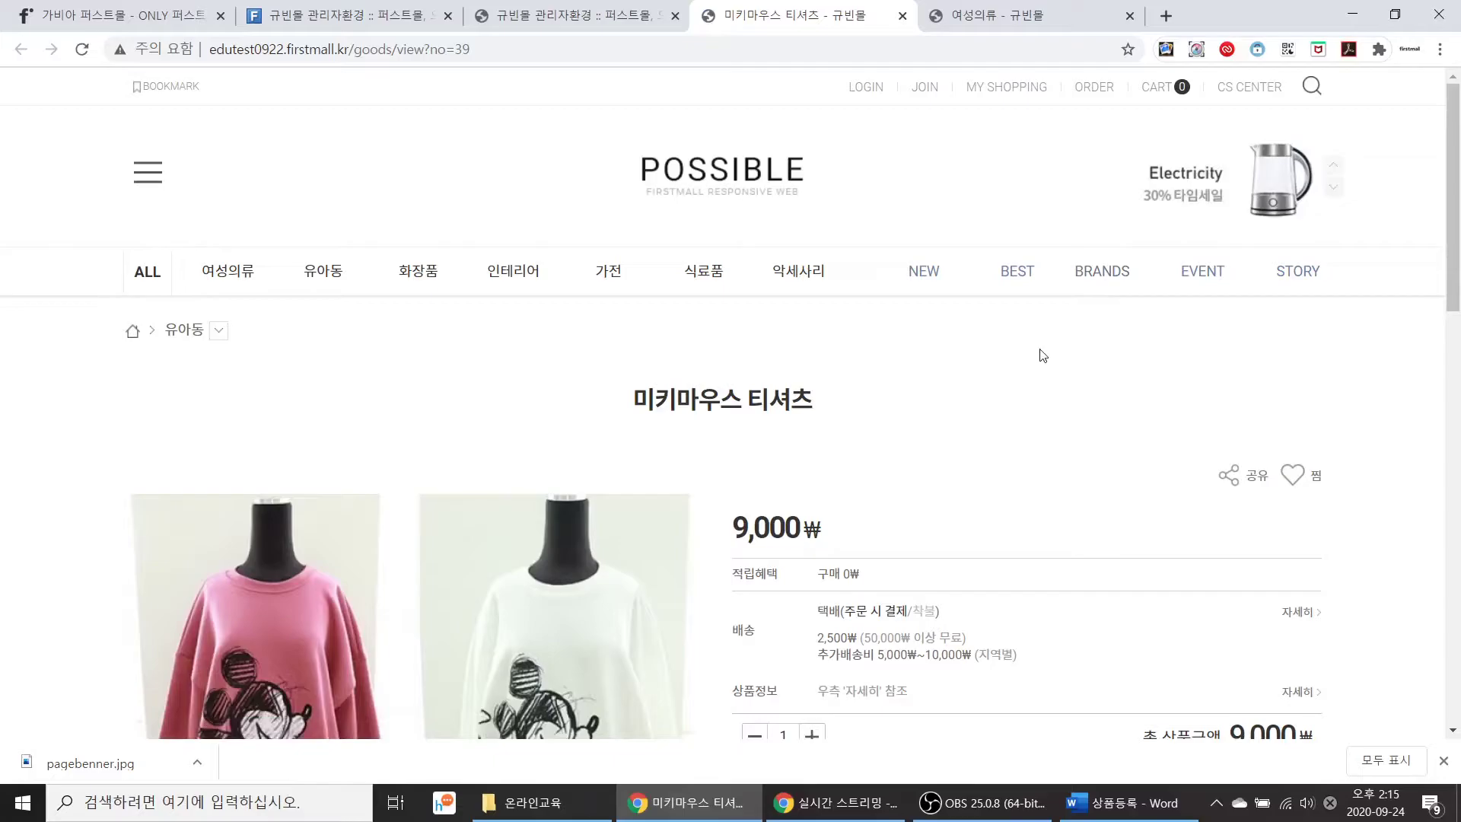
Step: Review the product's name, price, shipping details, photos and 상세설명 content on its storefront page
scroll(1040, 354, "down", 3)
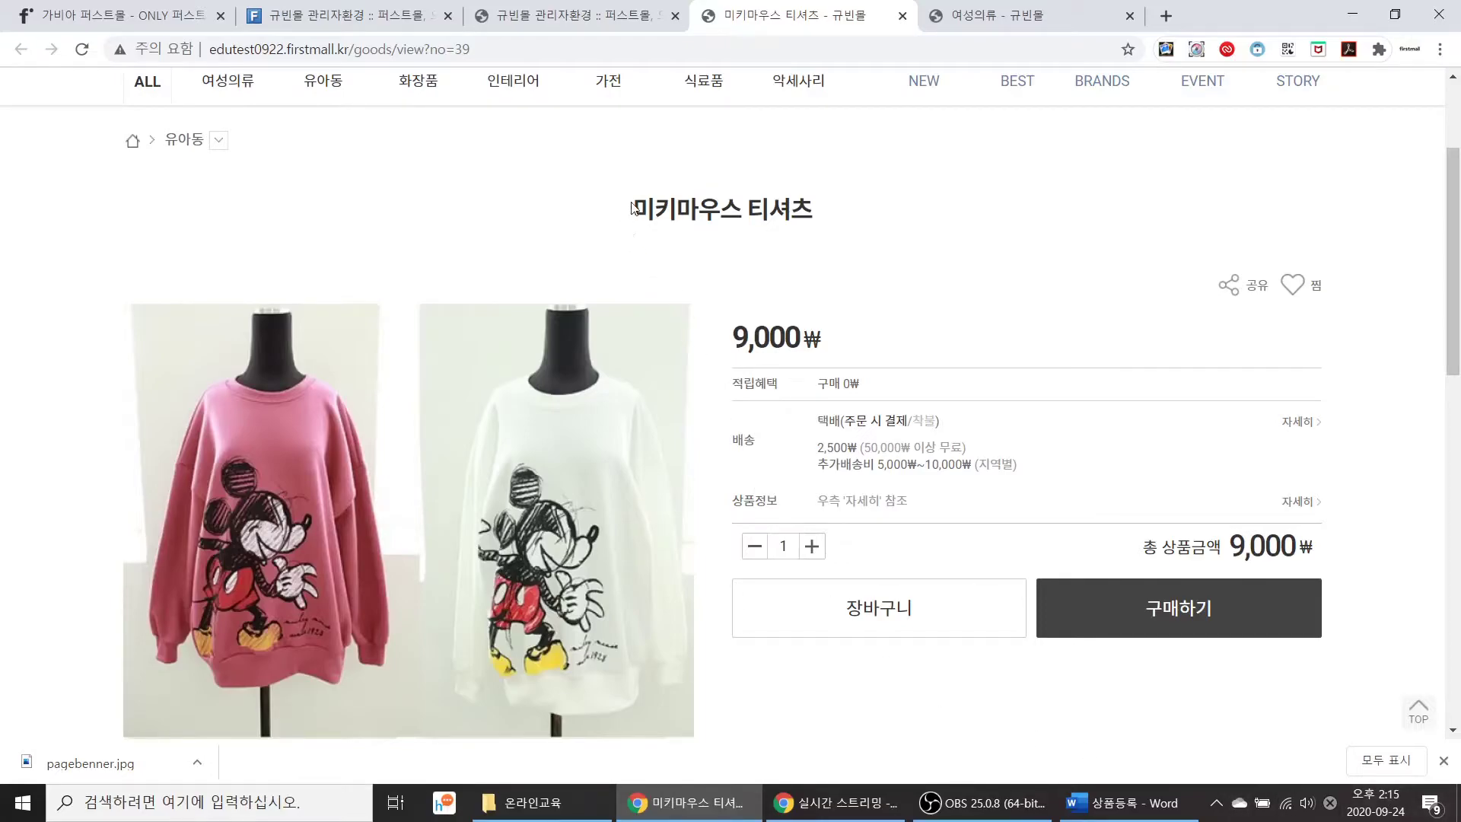
left_click_drag(631, 207, 835, 206)
left_click(845, 242)
scroll(638, 460, "down", 1)
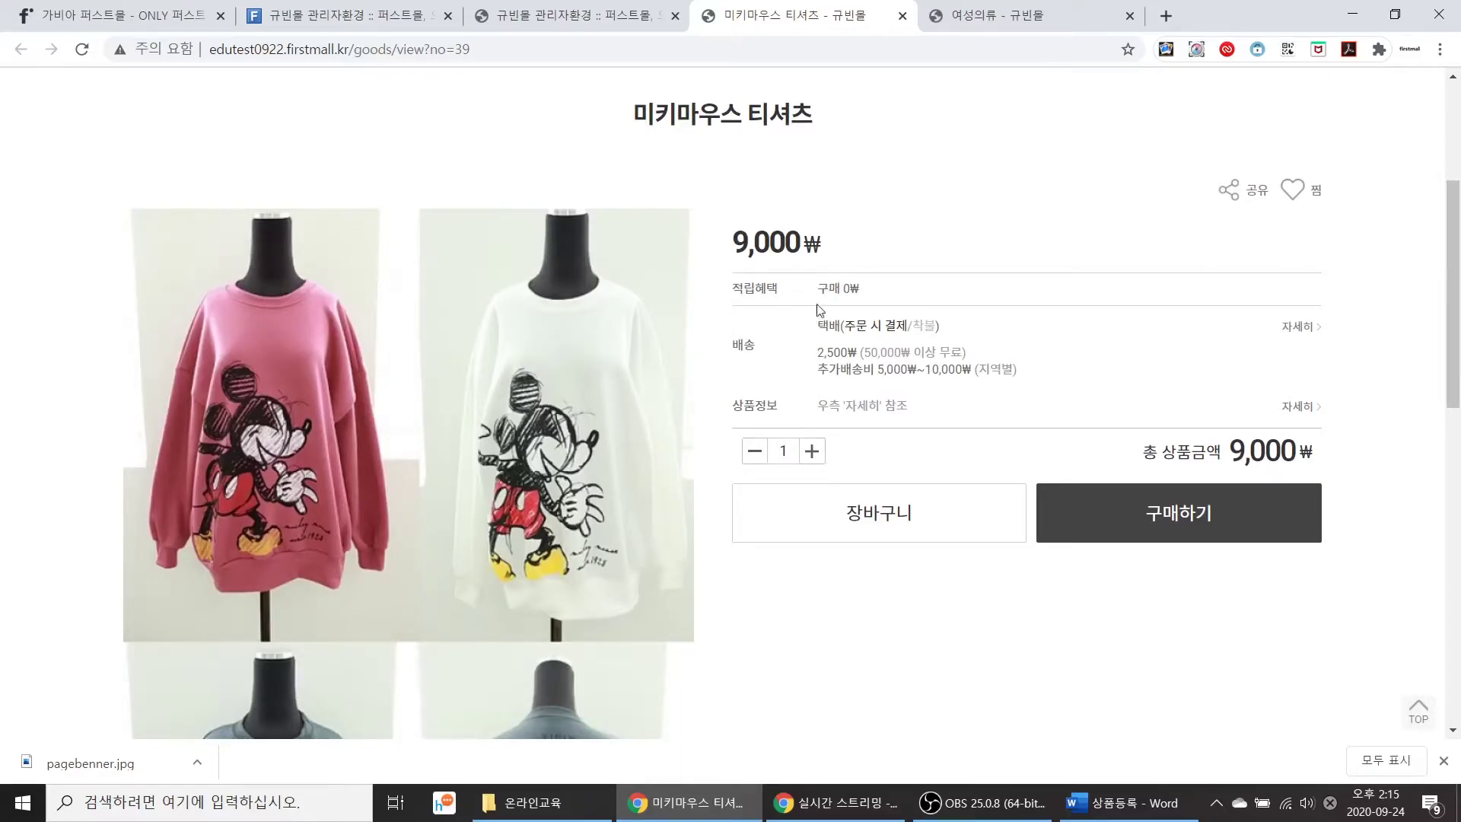
scroll(883, 432, "down", 4)
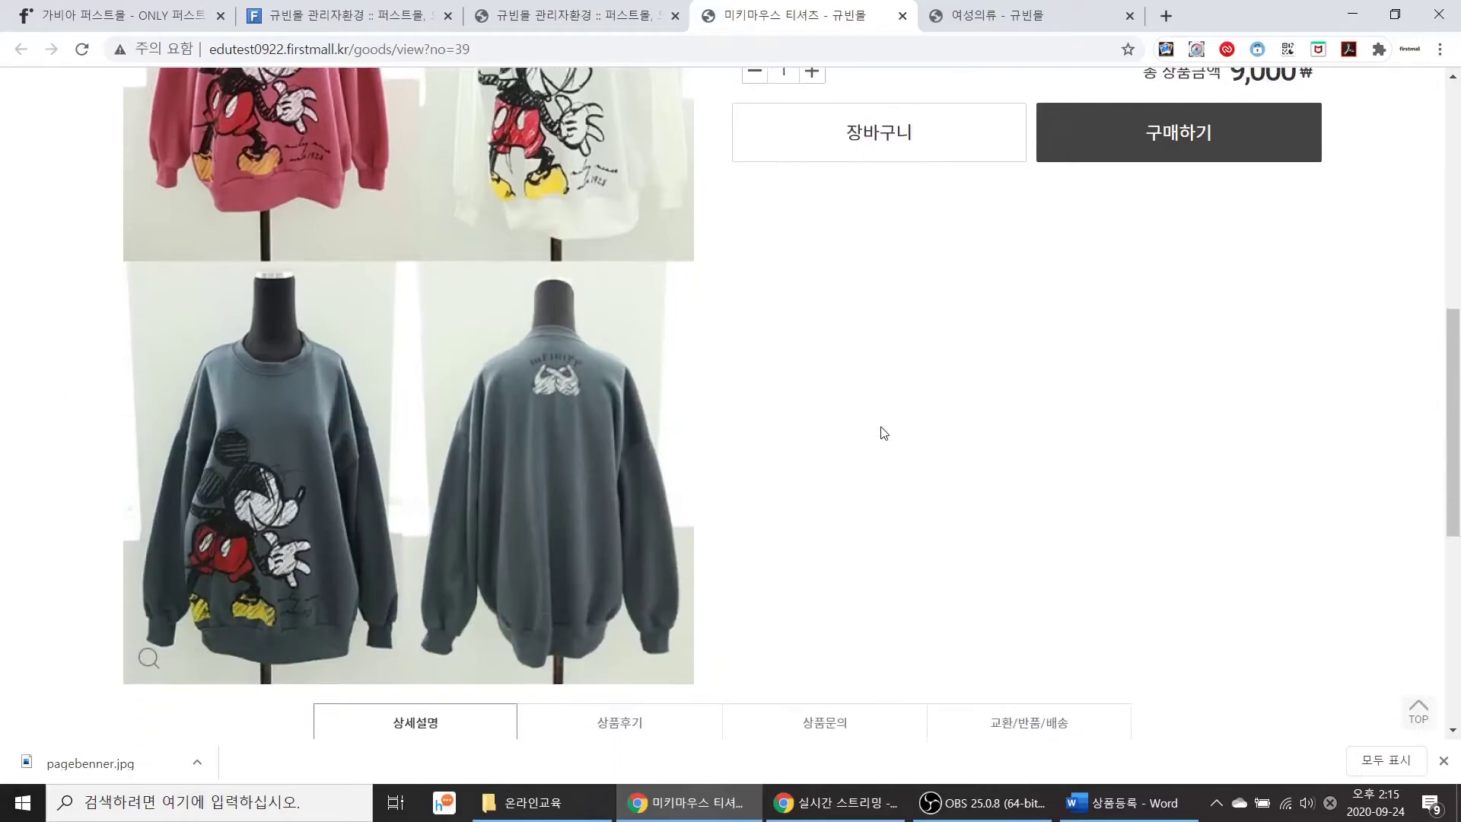
scroll(881, 426, "down", 7)
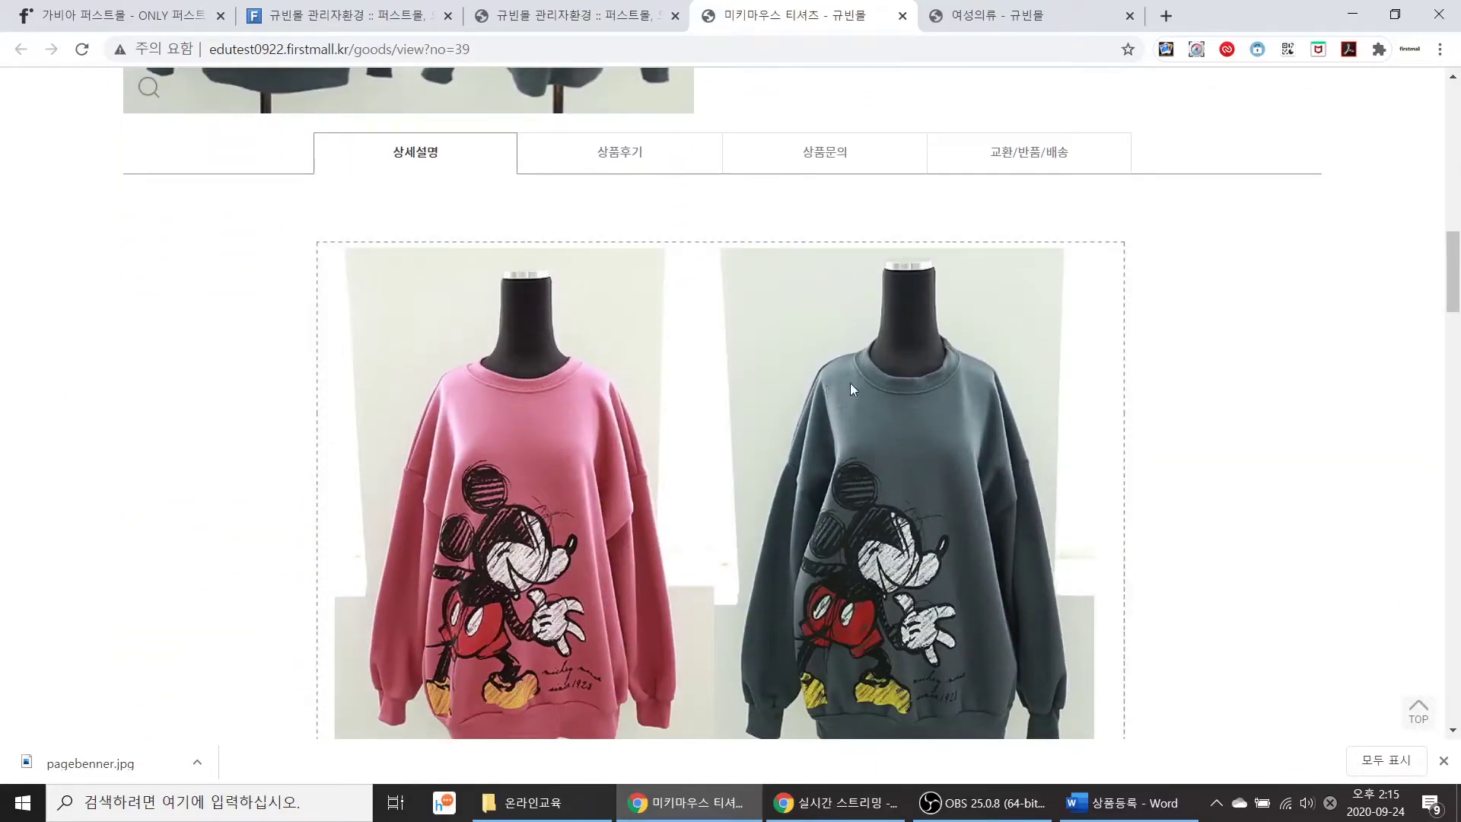
Step: Check the 교환/반품/배송, 상품후기 and 상품문의 sections of the product's storefront page
left_click(1013, 155)
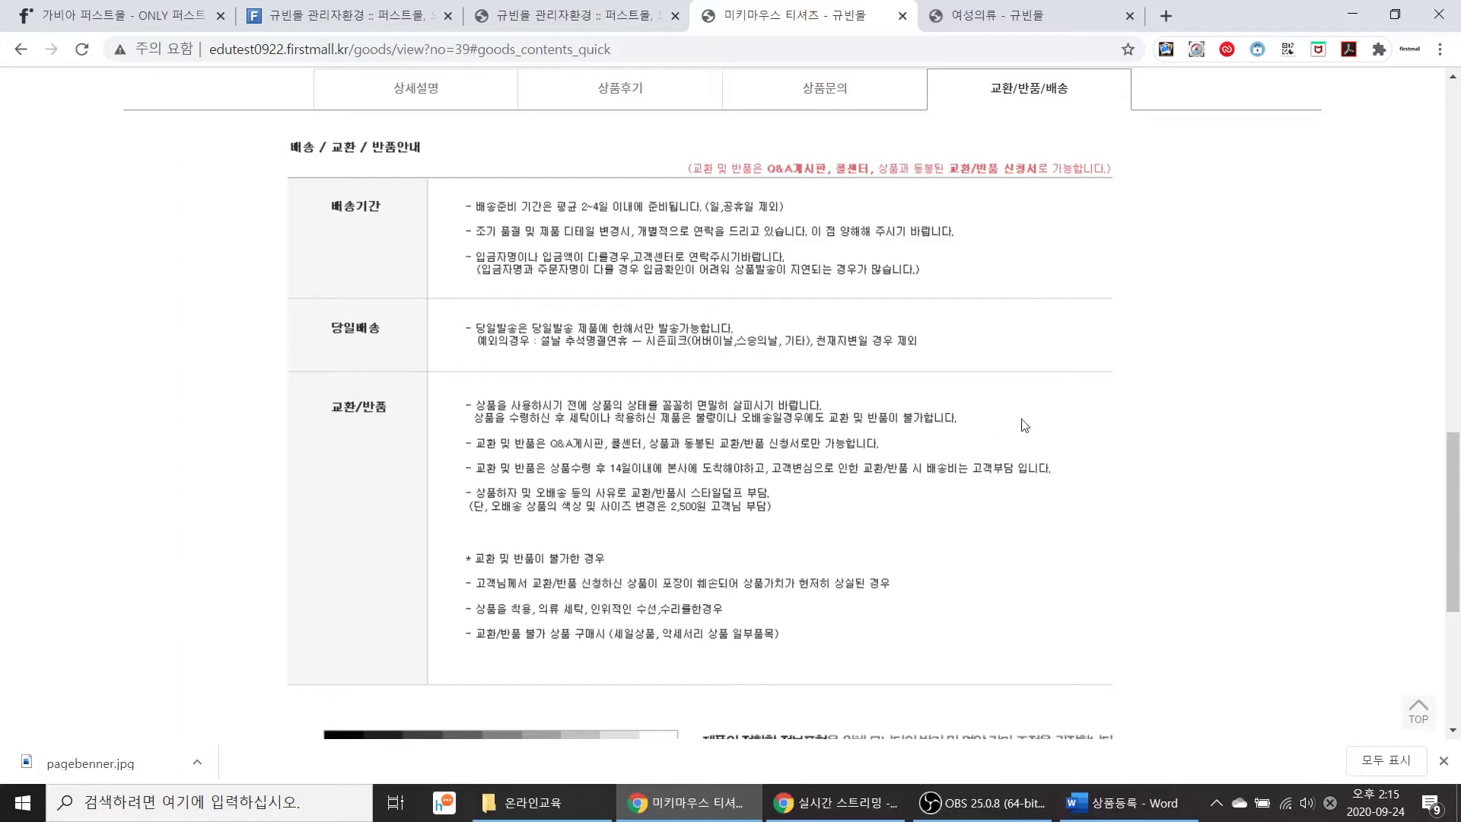
scroll(1115, 453, "up", 5)
scroll(1116, 452, "up", 10)
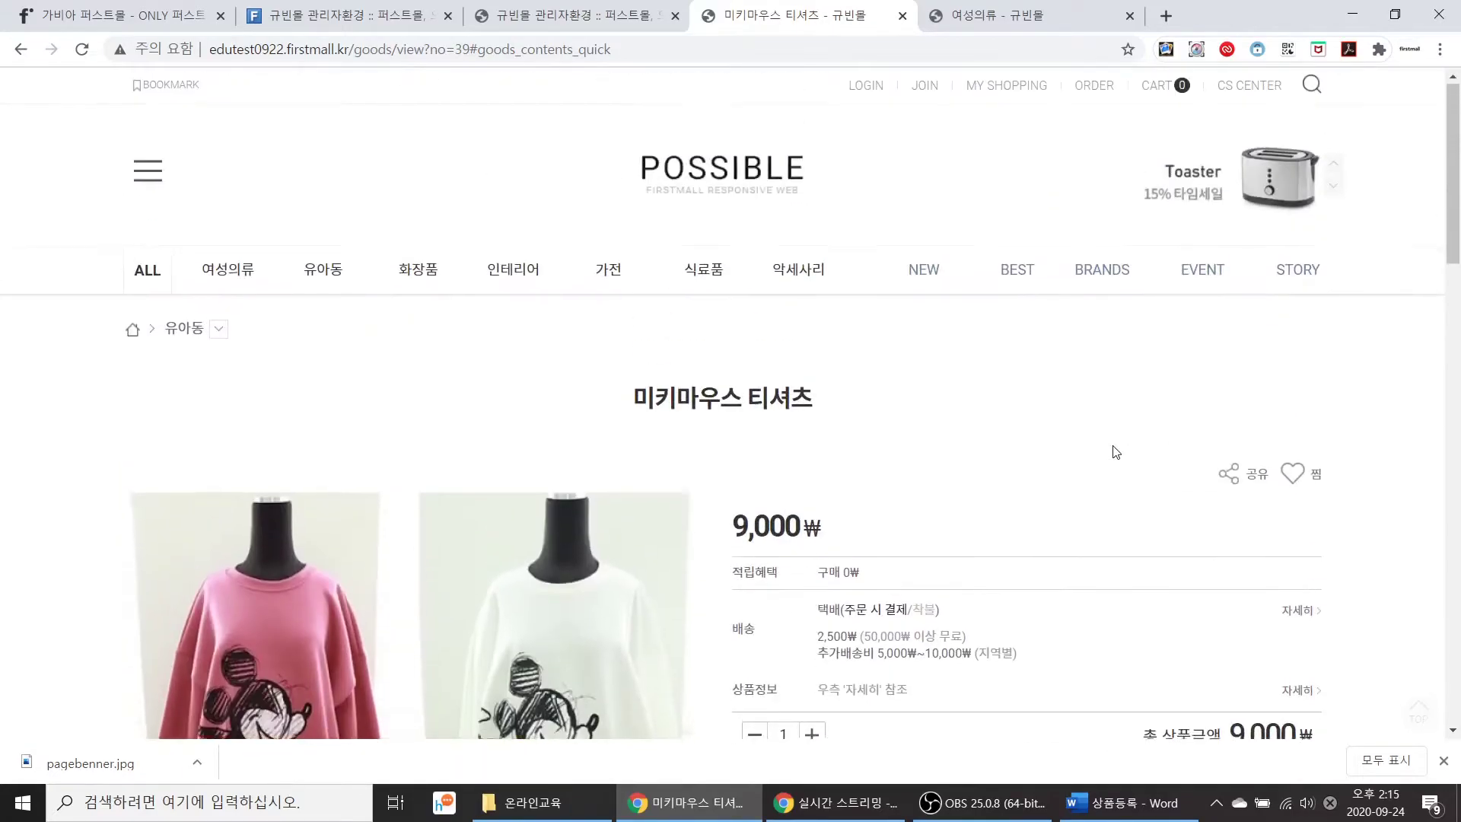
scroll(1113, 454, "down", 4)
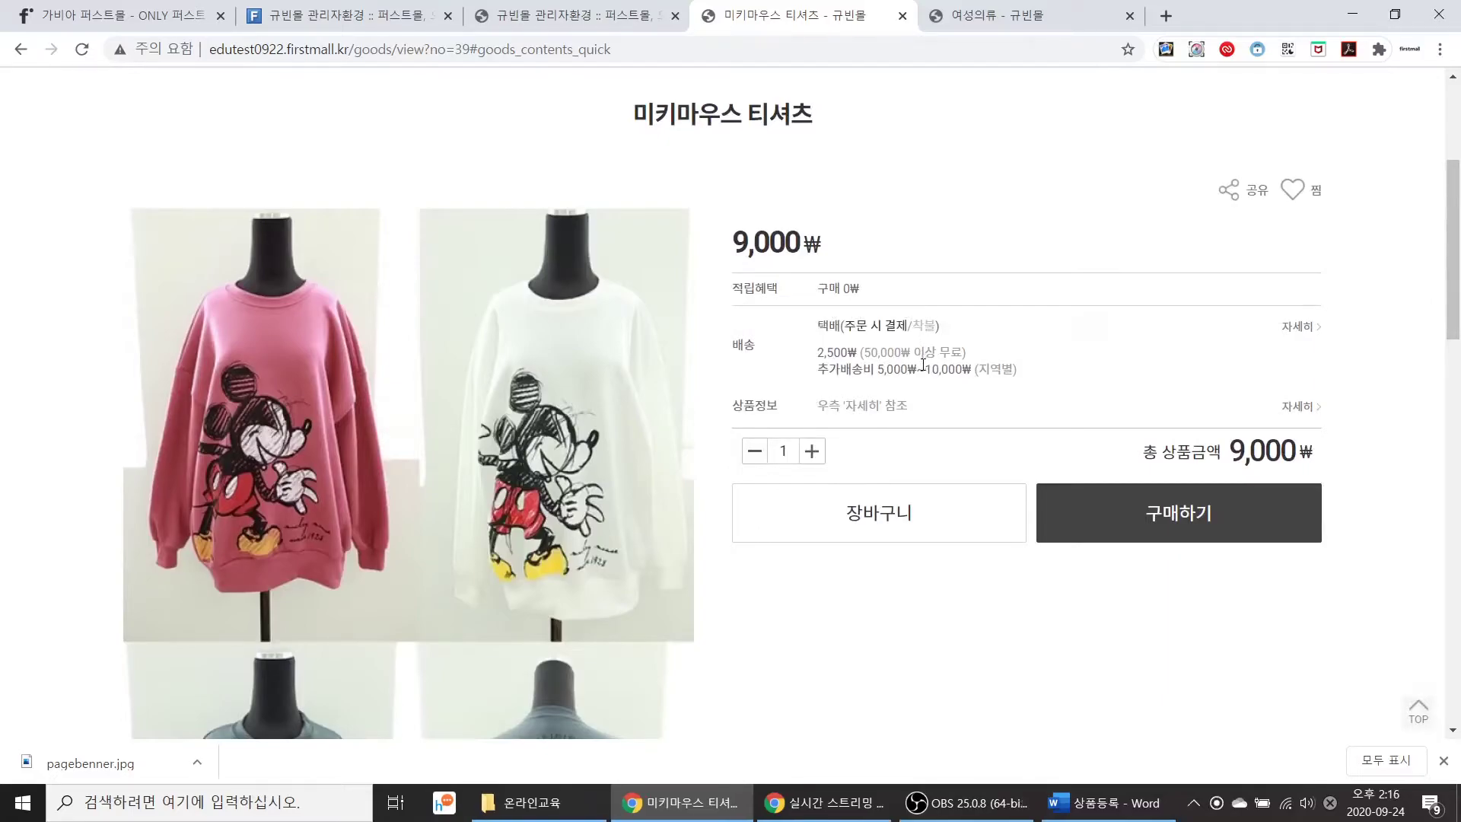
scroll(919, 411, "down", 11)
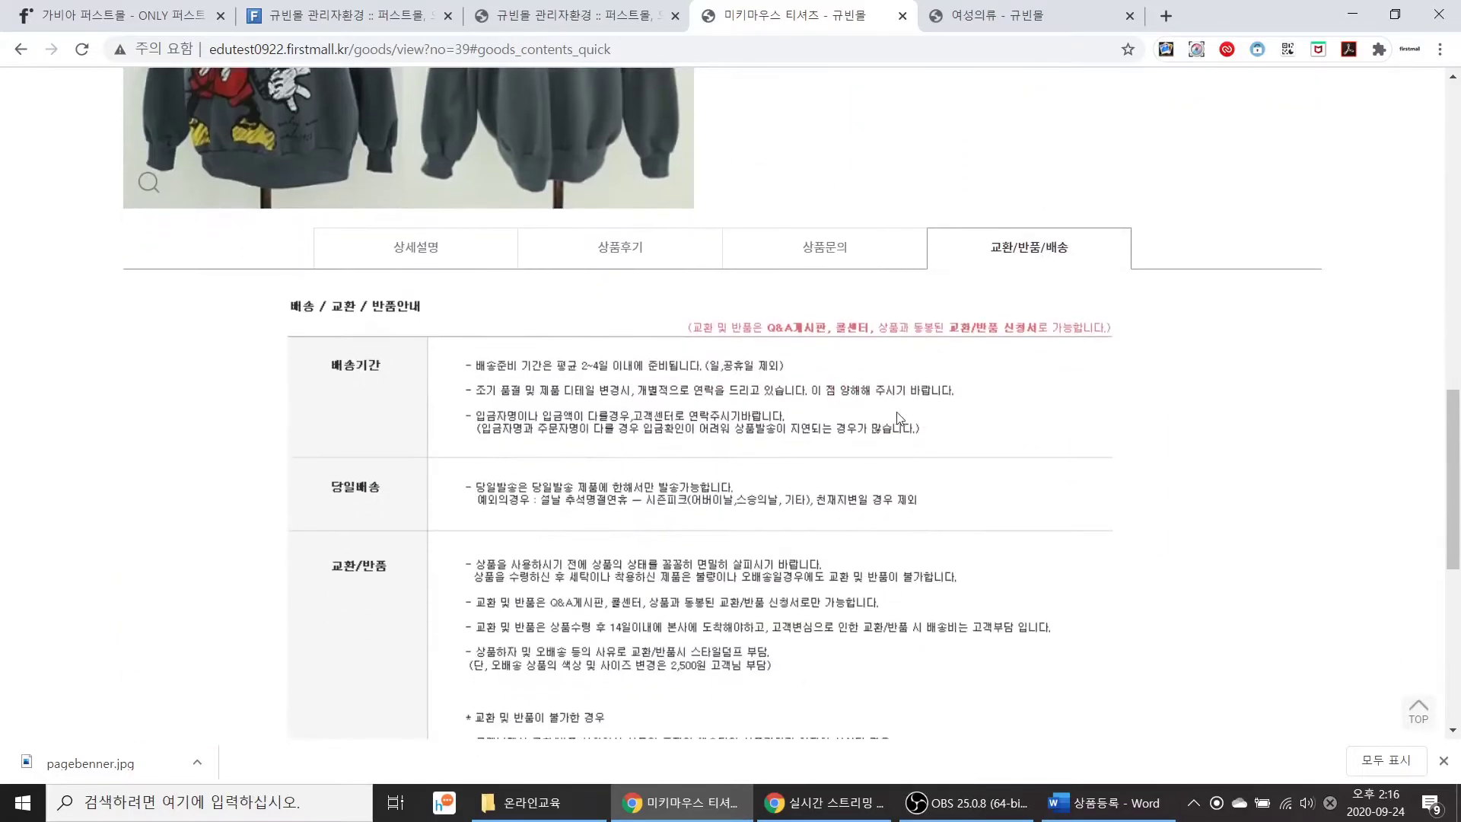
left_click(634, 264)
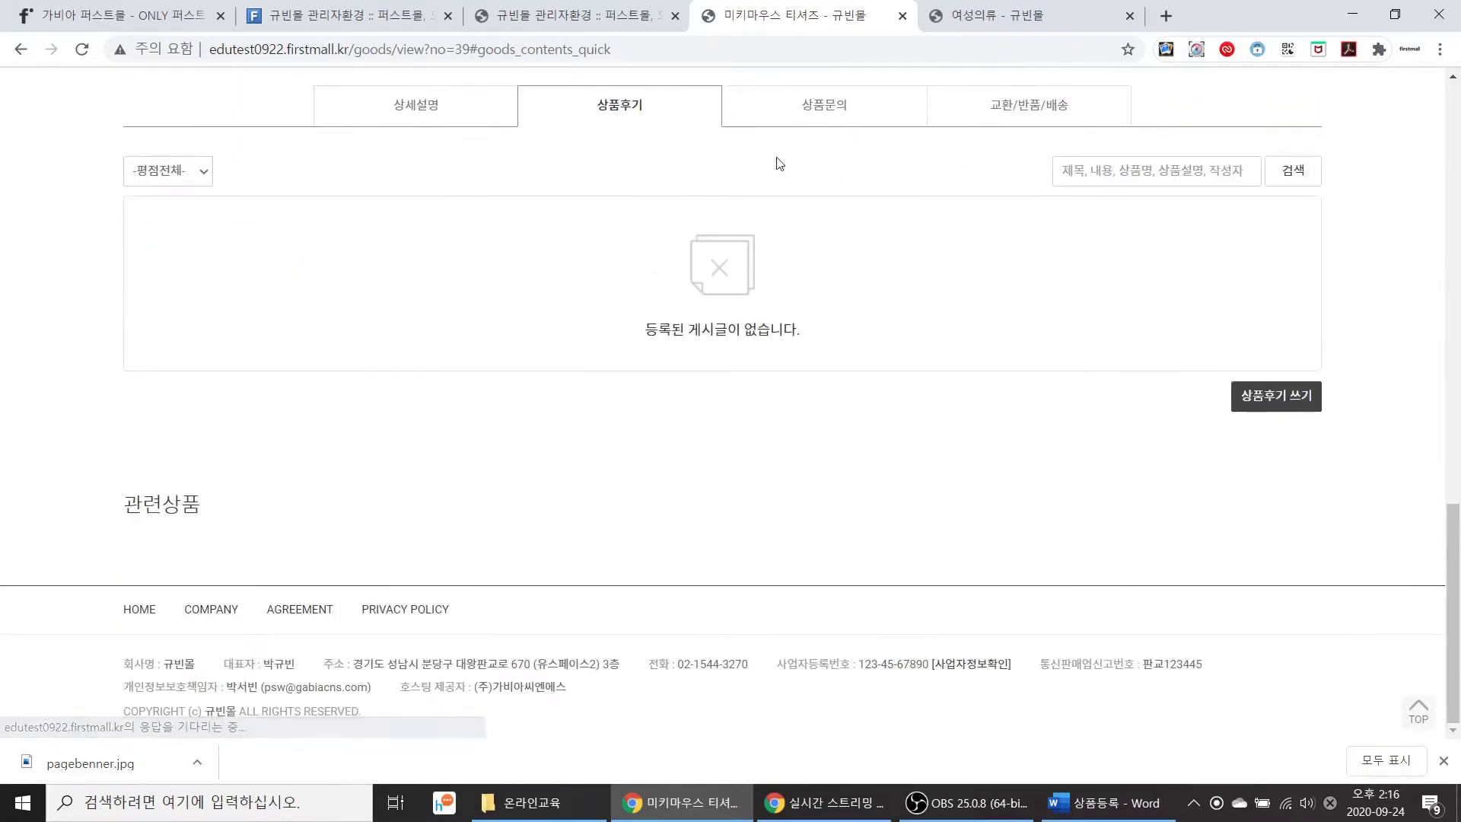
left_click(838, 115)
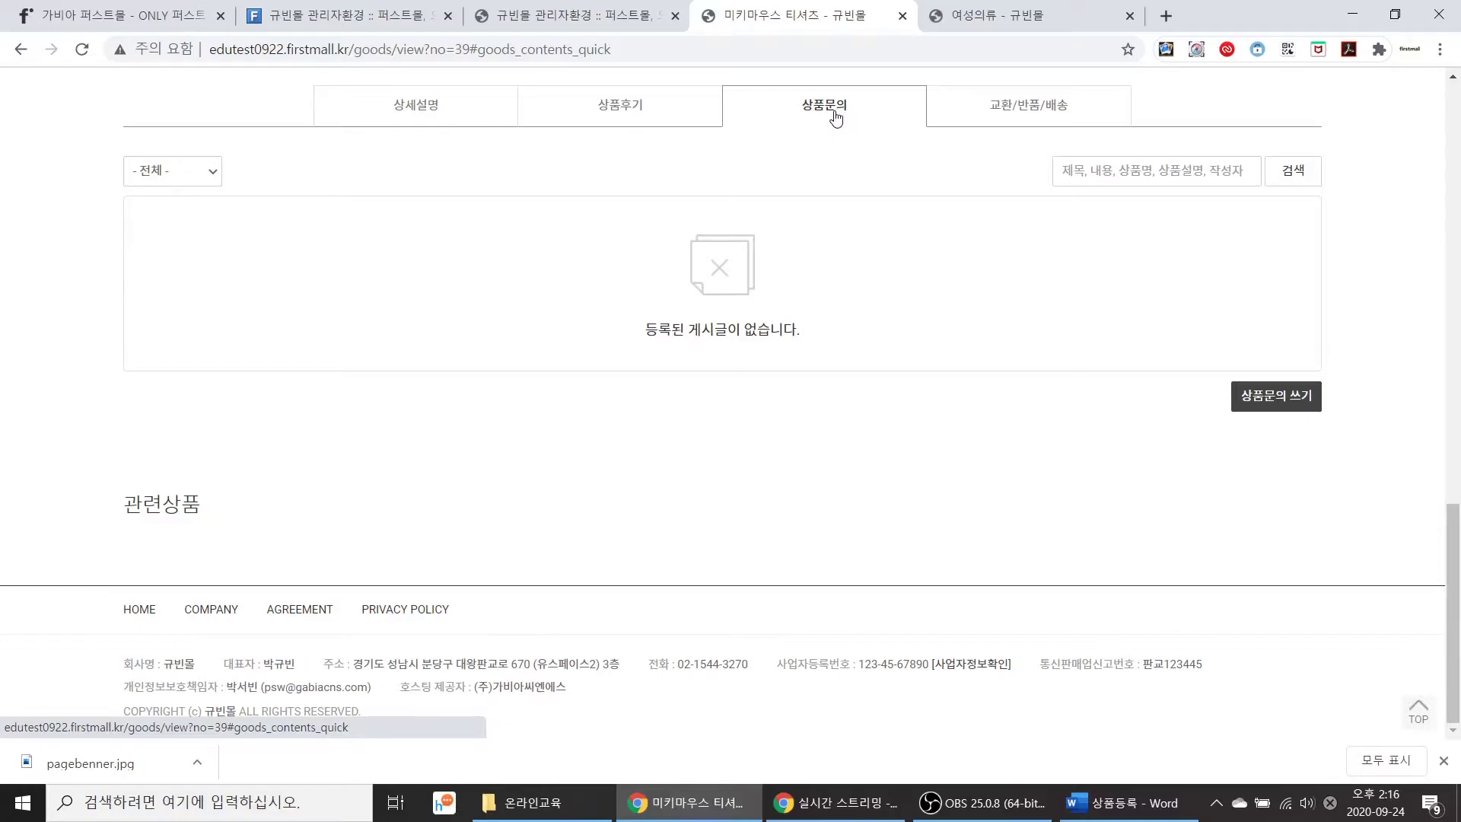
Step: Back in the product's admin page, add 가을티셔츠 to the 검색어 after a comma and save the product
left_click(548, 25)
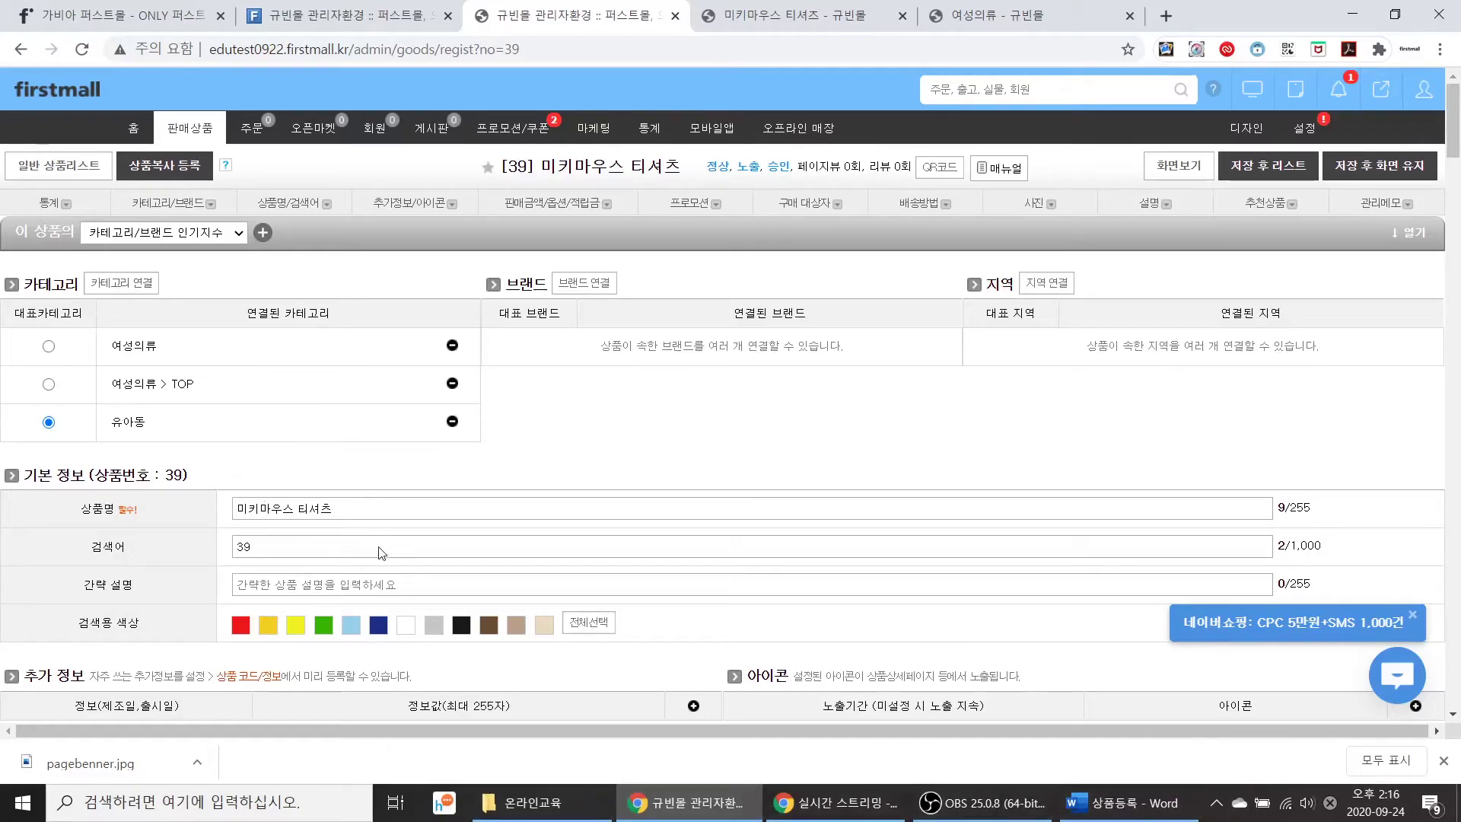
left_click(321, 550)
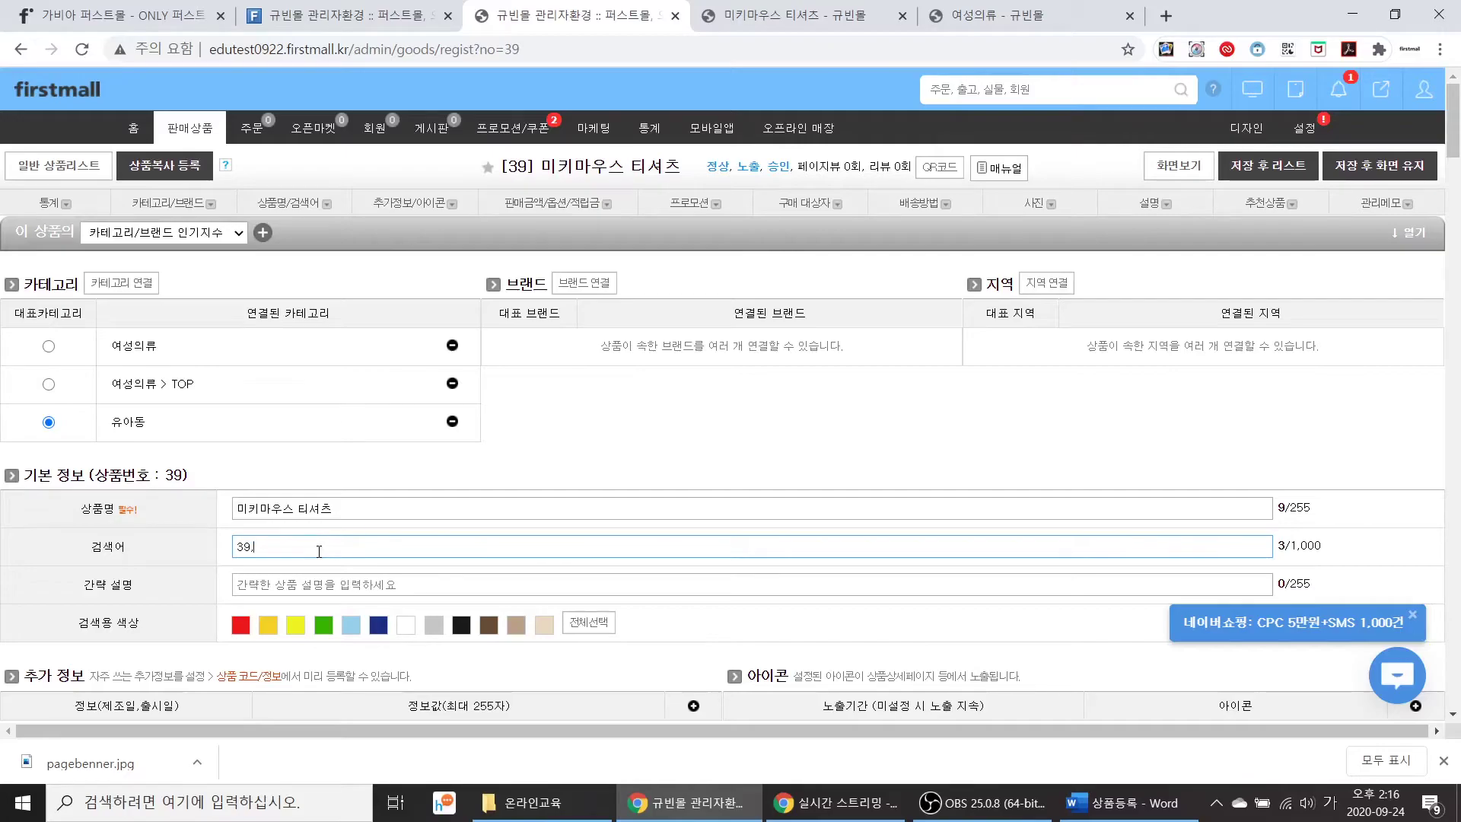
type(",가을티셔츠")
left_click_drag(255, 548, 314, 547)
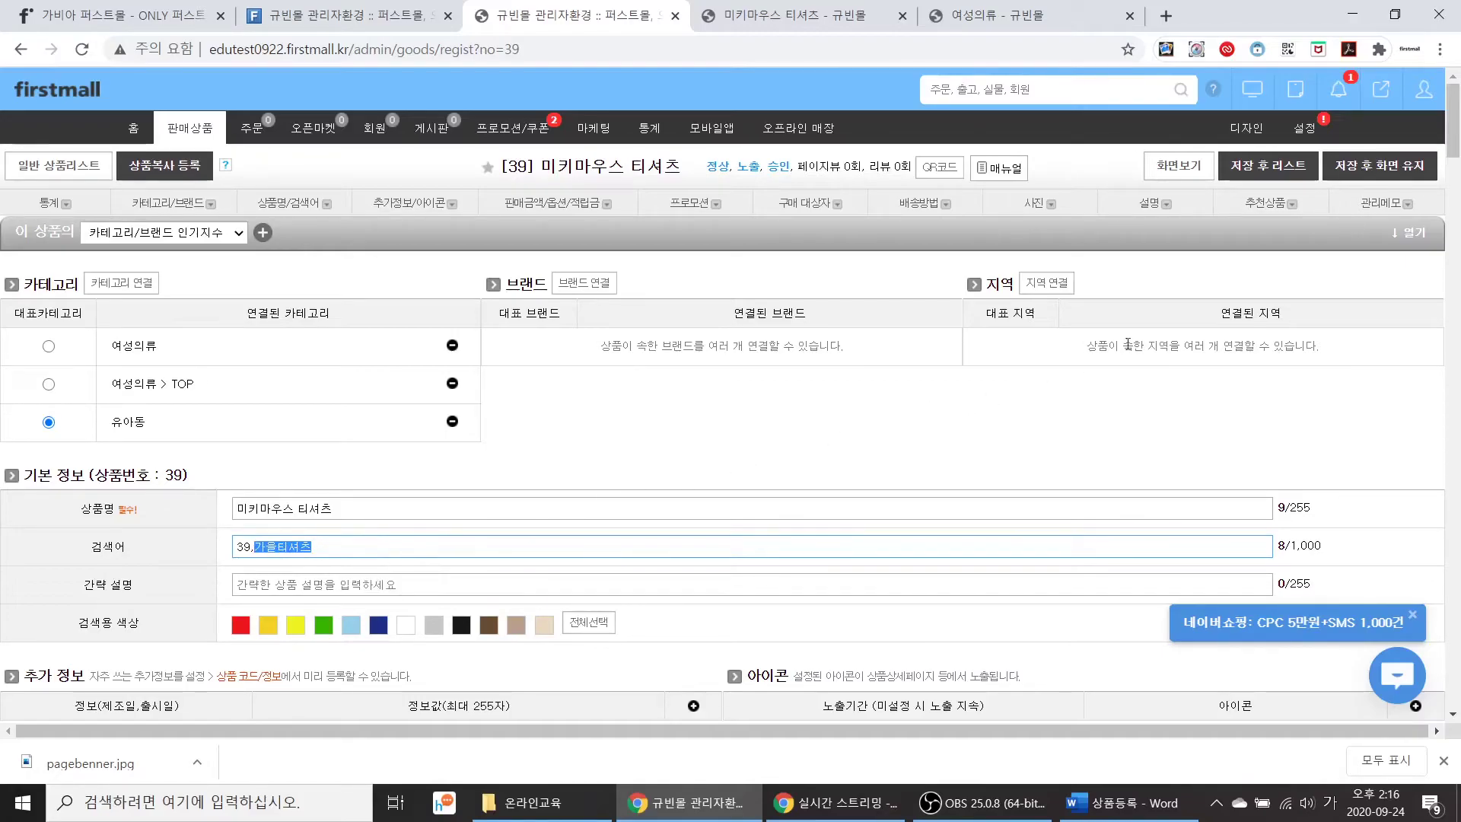
left_click(1370, 180)
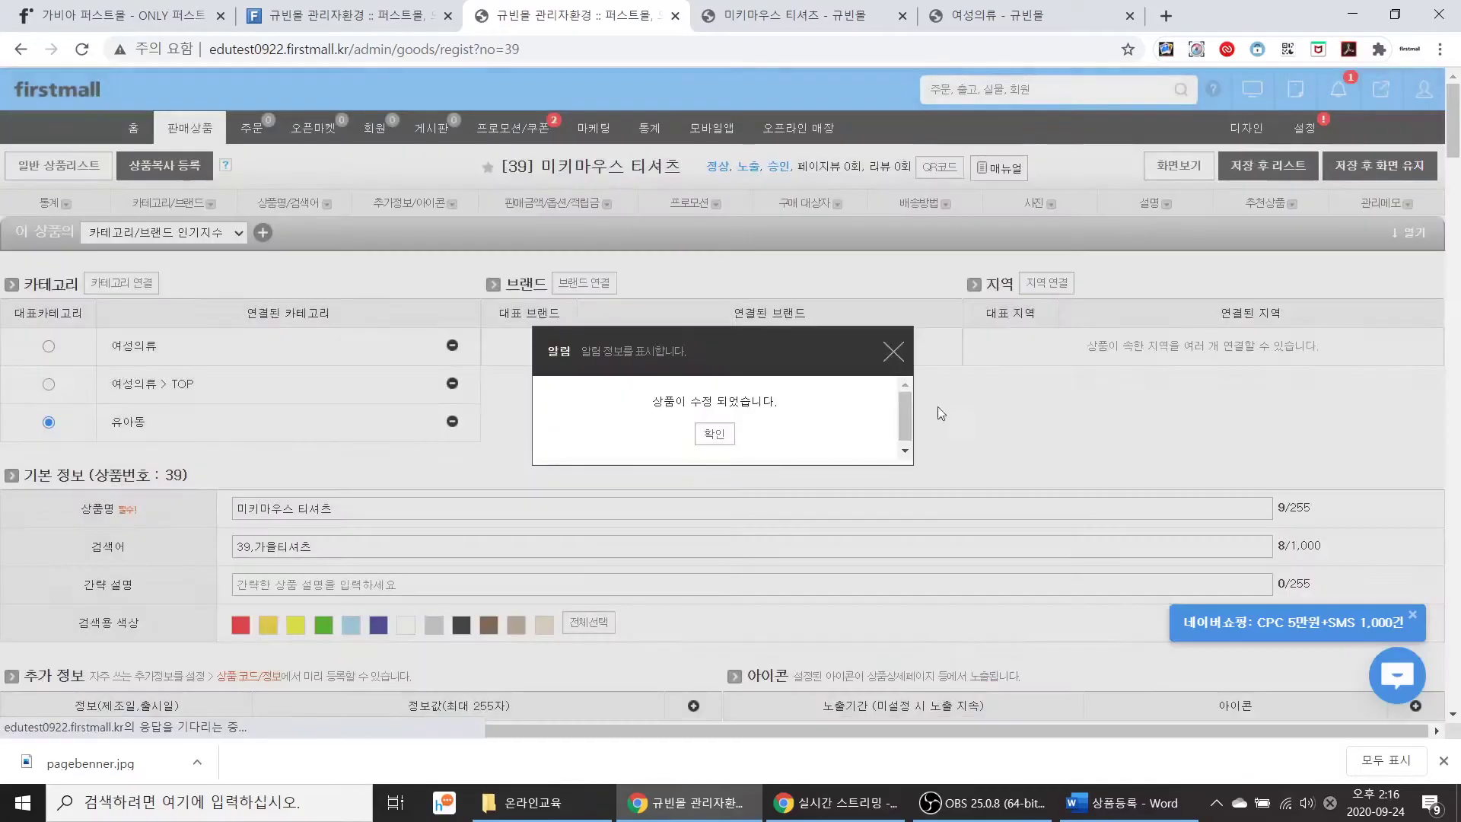
left_click(714, 439)
Step: Search the storefront for 가을티셔츠 and look through the resulting products
left_click(758, 23)
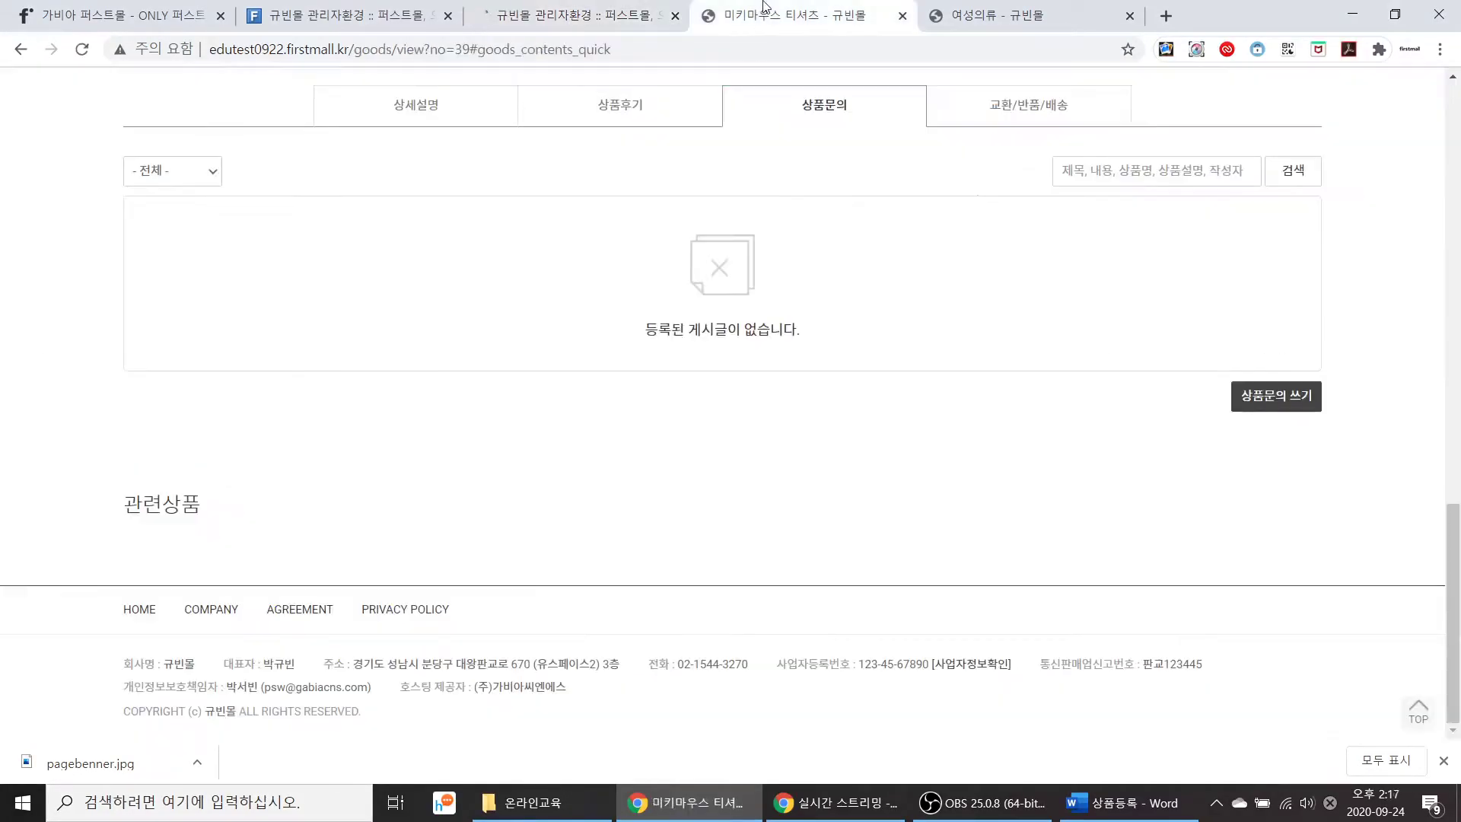
scroll(1053, 310, "up", 10)
scroll(1076, 298, "up", 5)
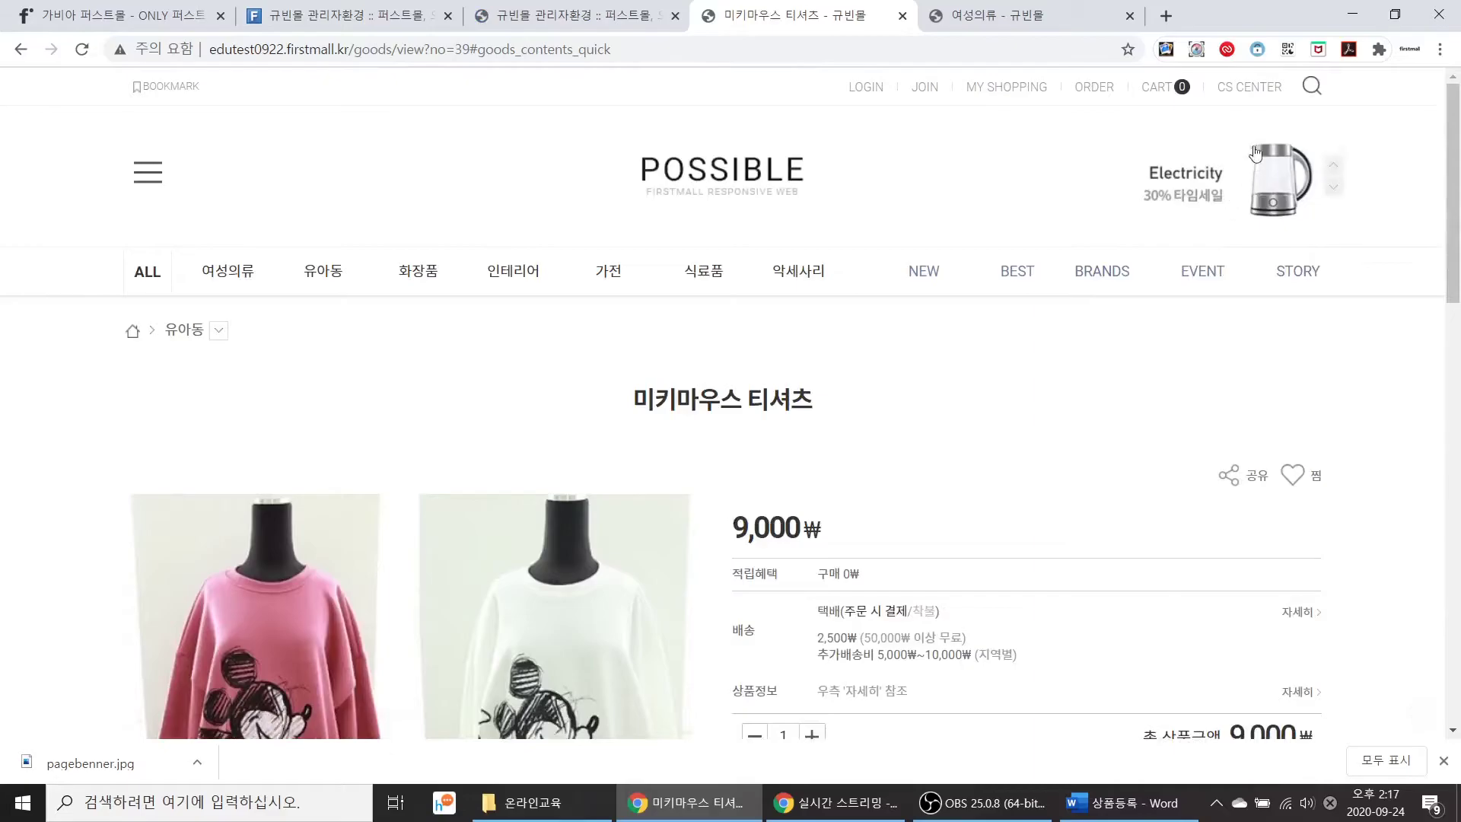
left_click(1306, 88)
left_click(1213, 90)
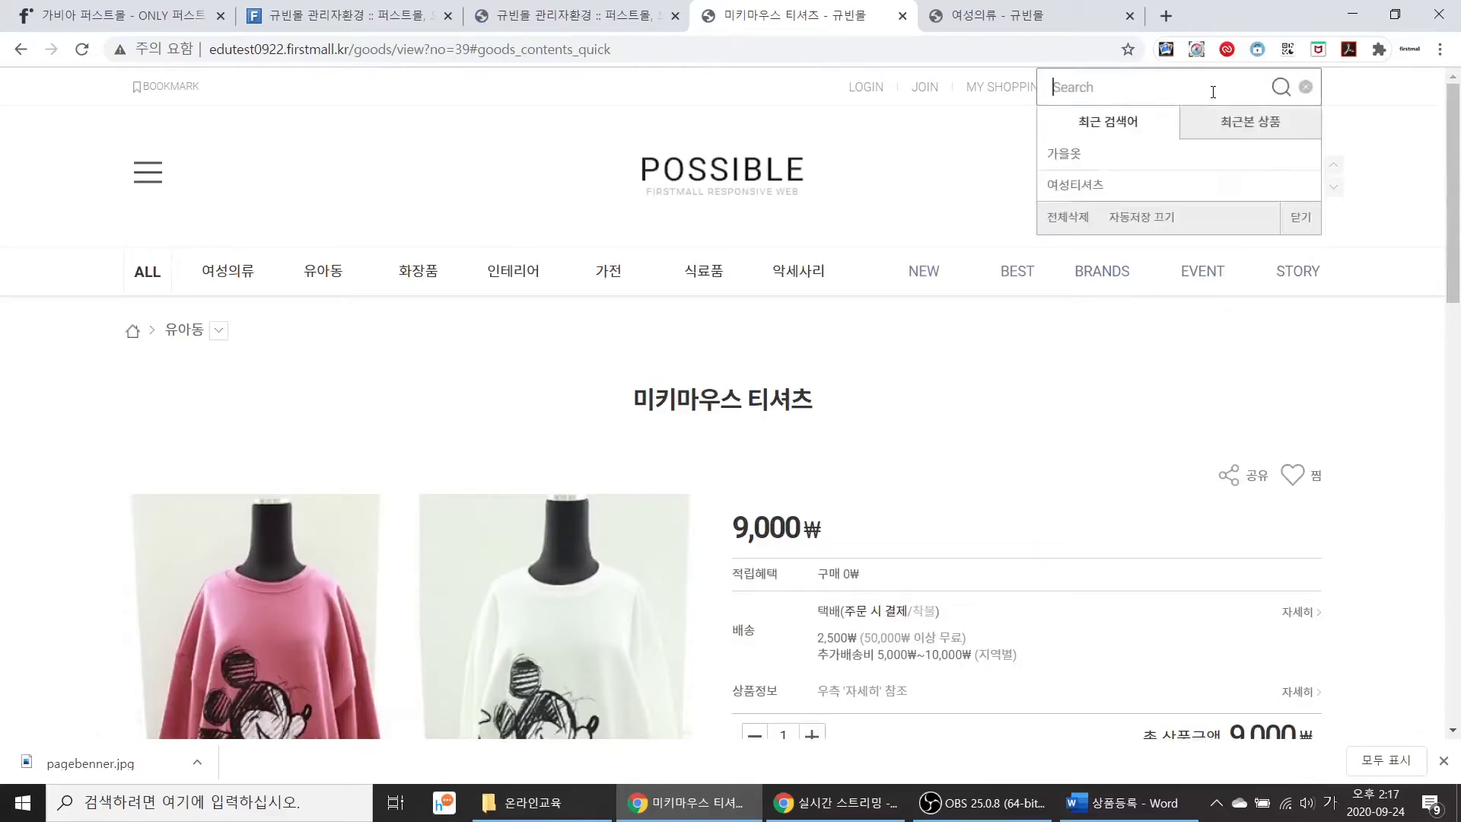
type("가을티셔츠")
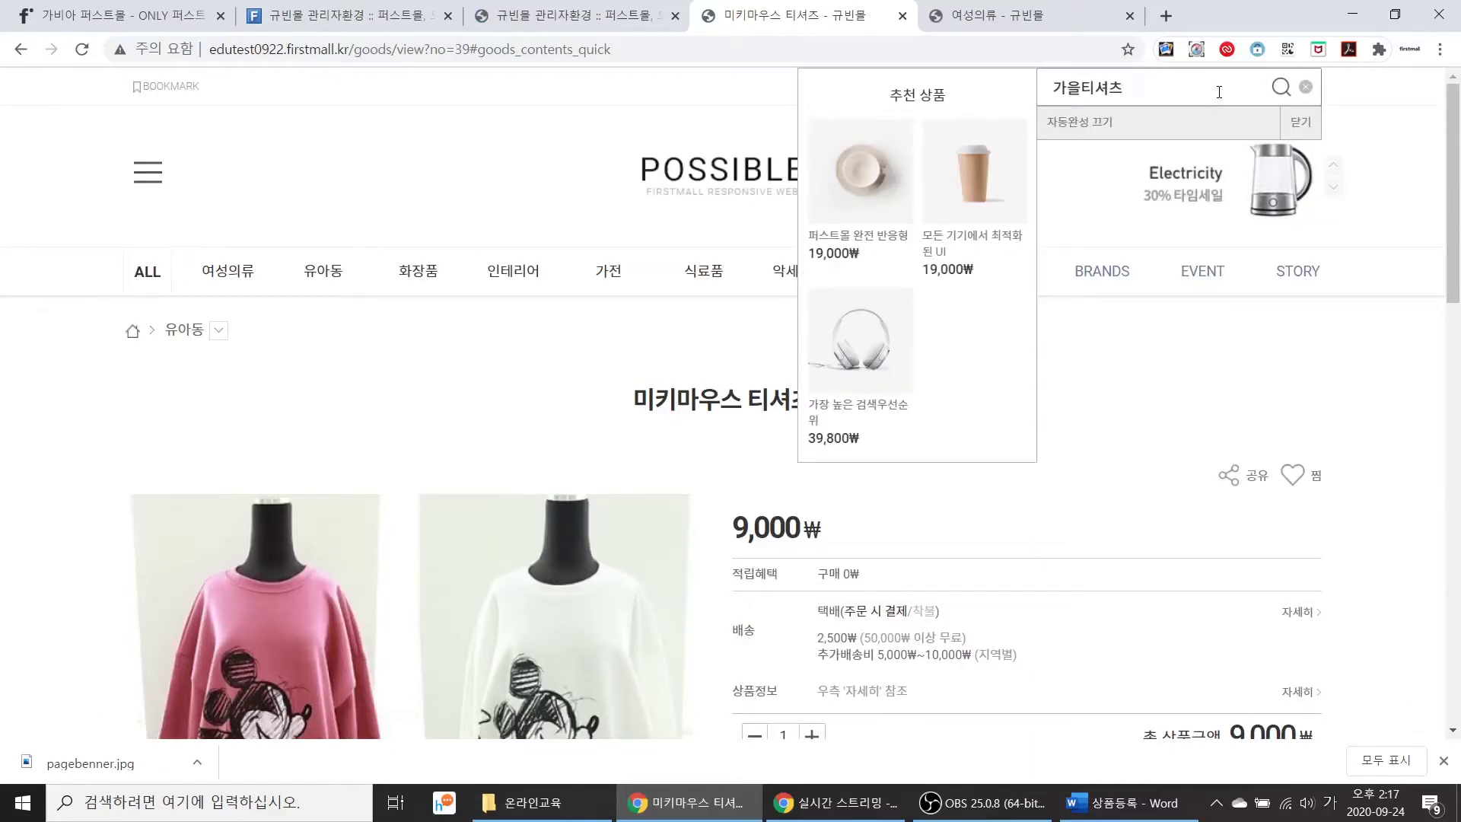
left_click(1281, 88)
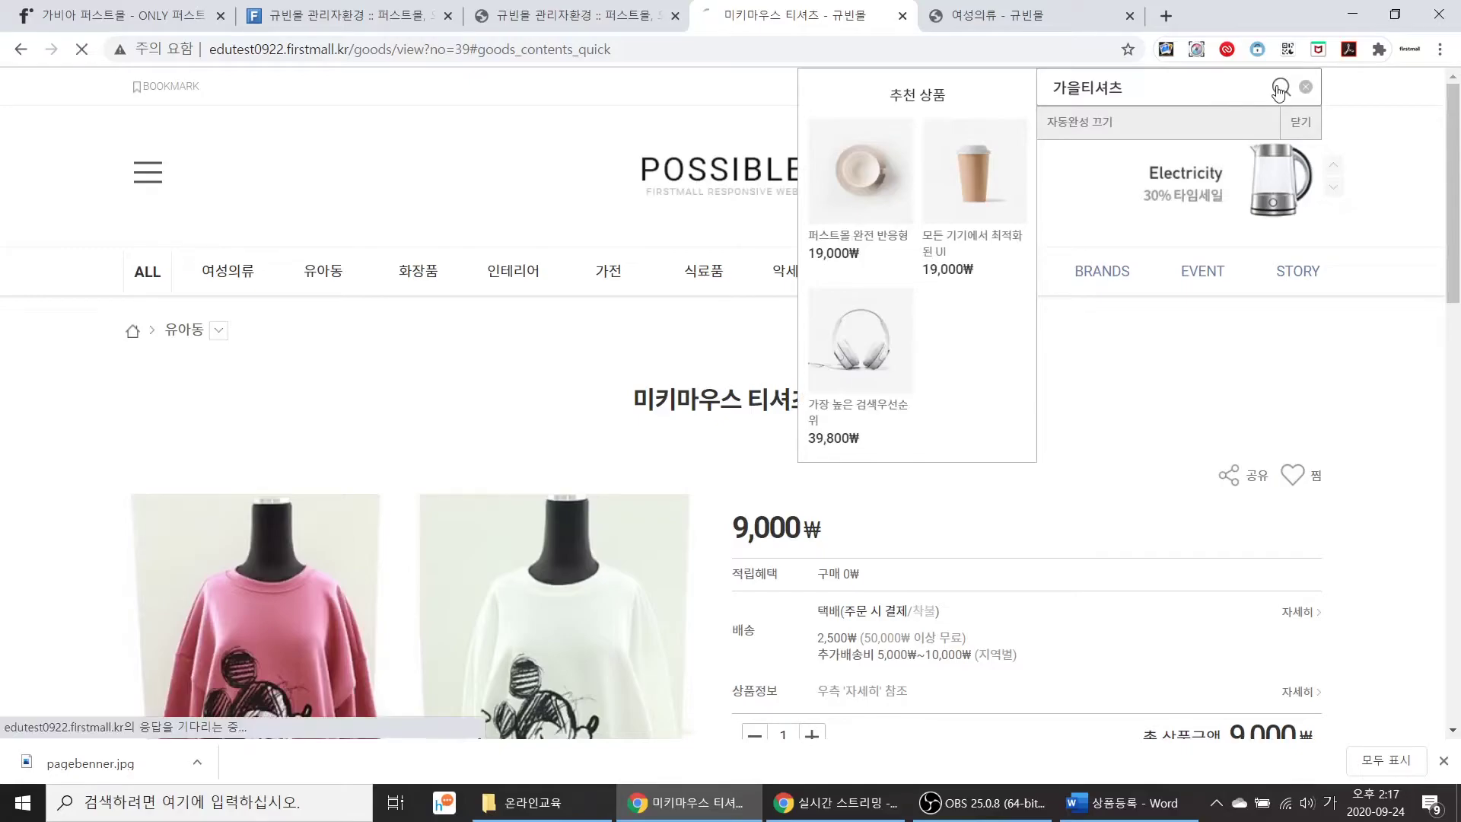
scroll(687, 410, "down", 5)
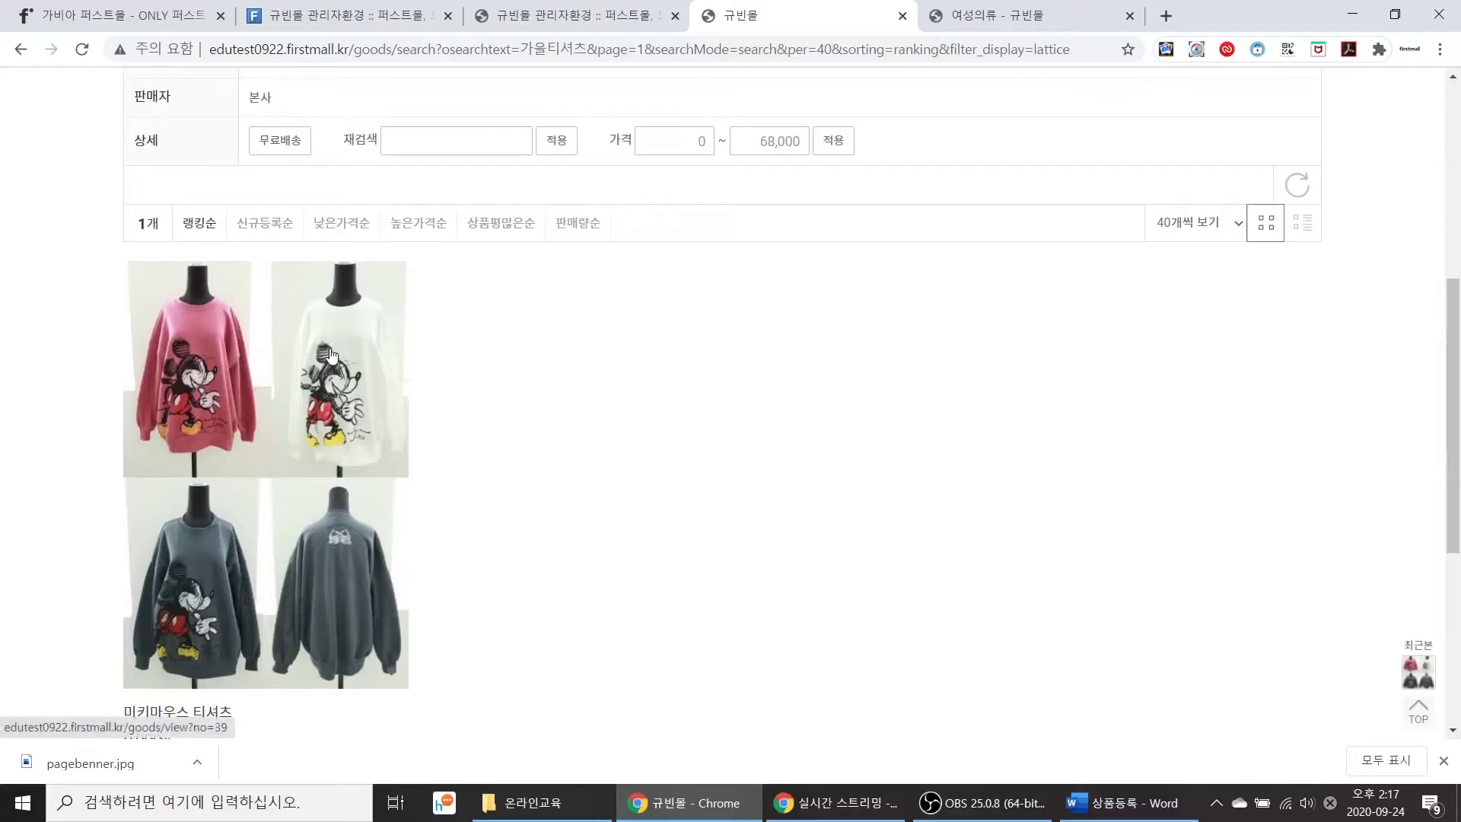
Step: Back in the product's admin page, enter "20/30대 여성을 위란 가을 티셔츠입니다." as the 간략 설명 and save the product
scroll(359, 426, "down", 1)
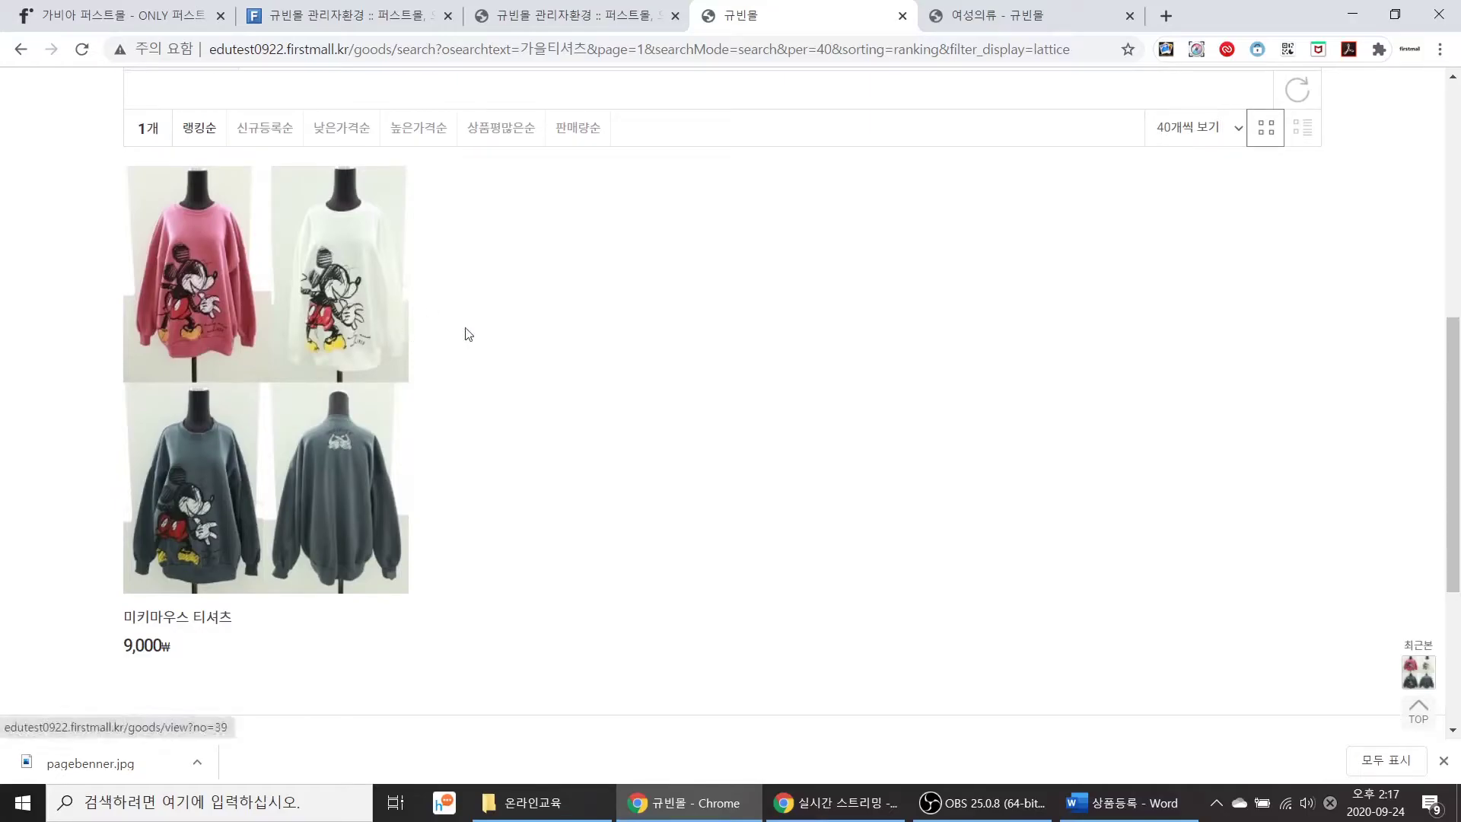
left_click(604, 19)
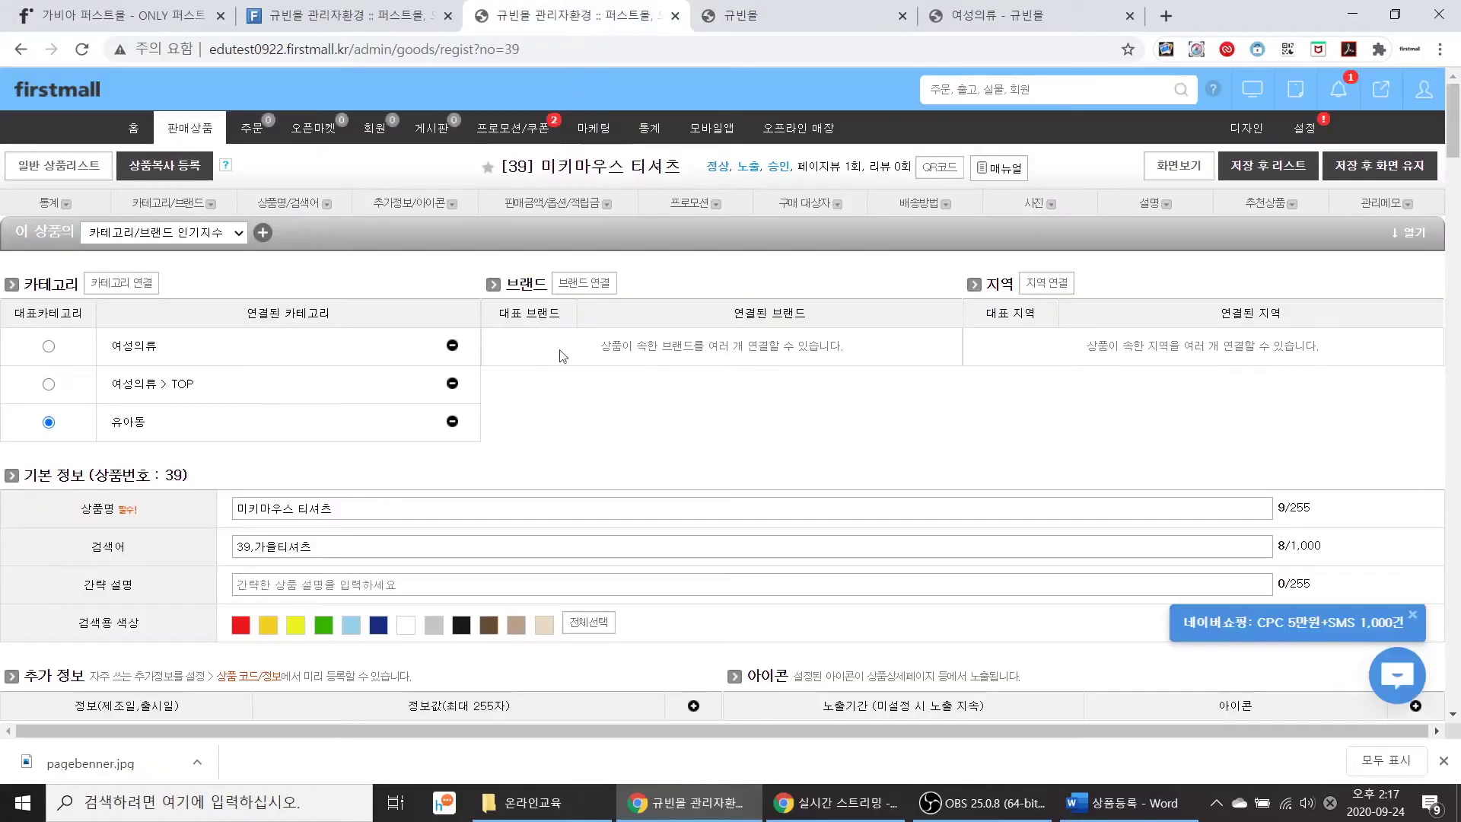
scroll(490, 496, "down", 1)
left_click(380, 490)
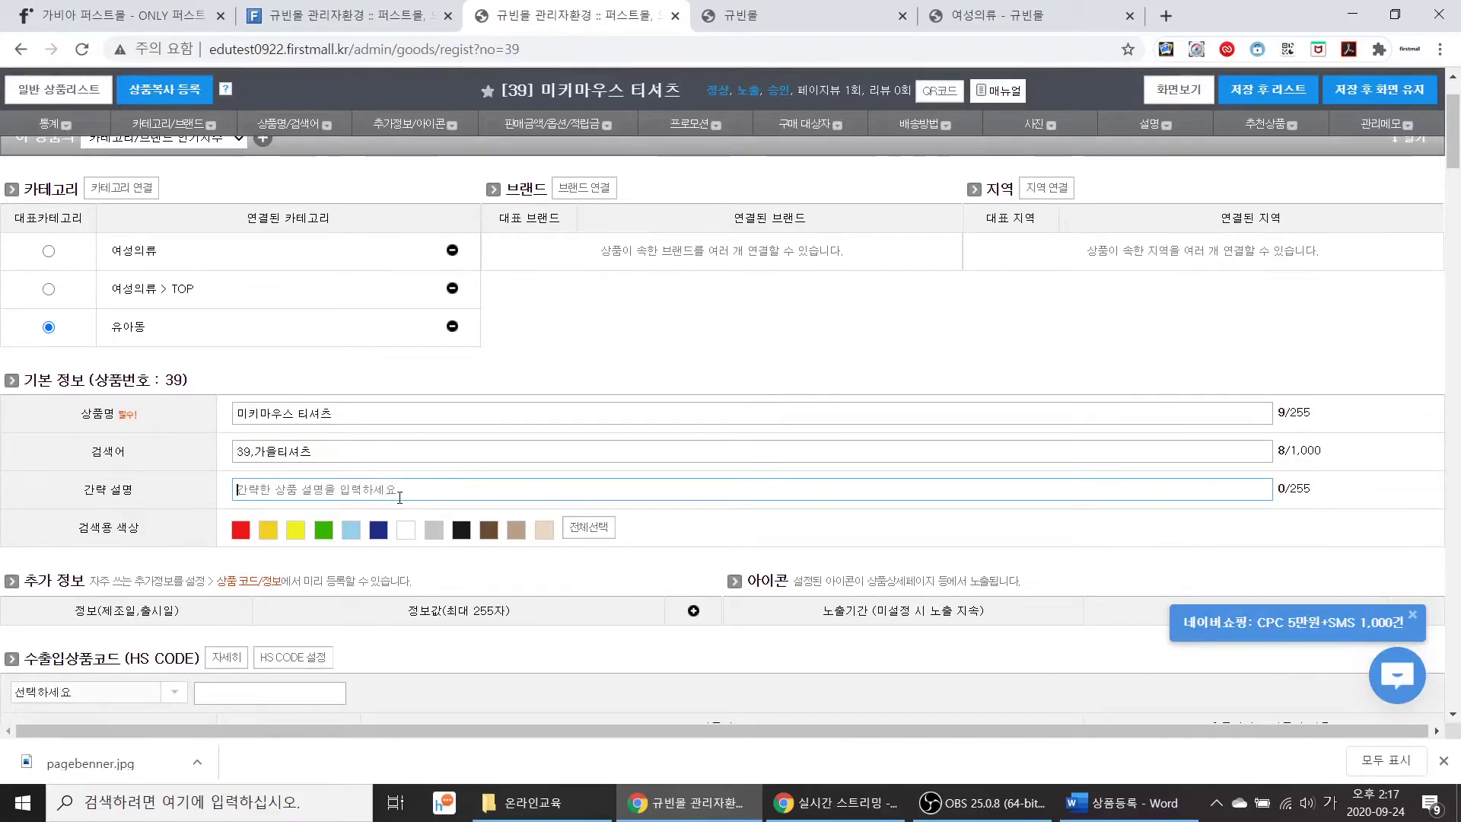
type("20/30대를")
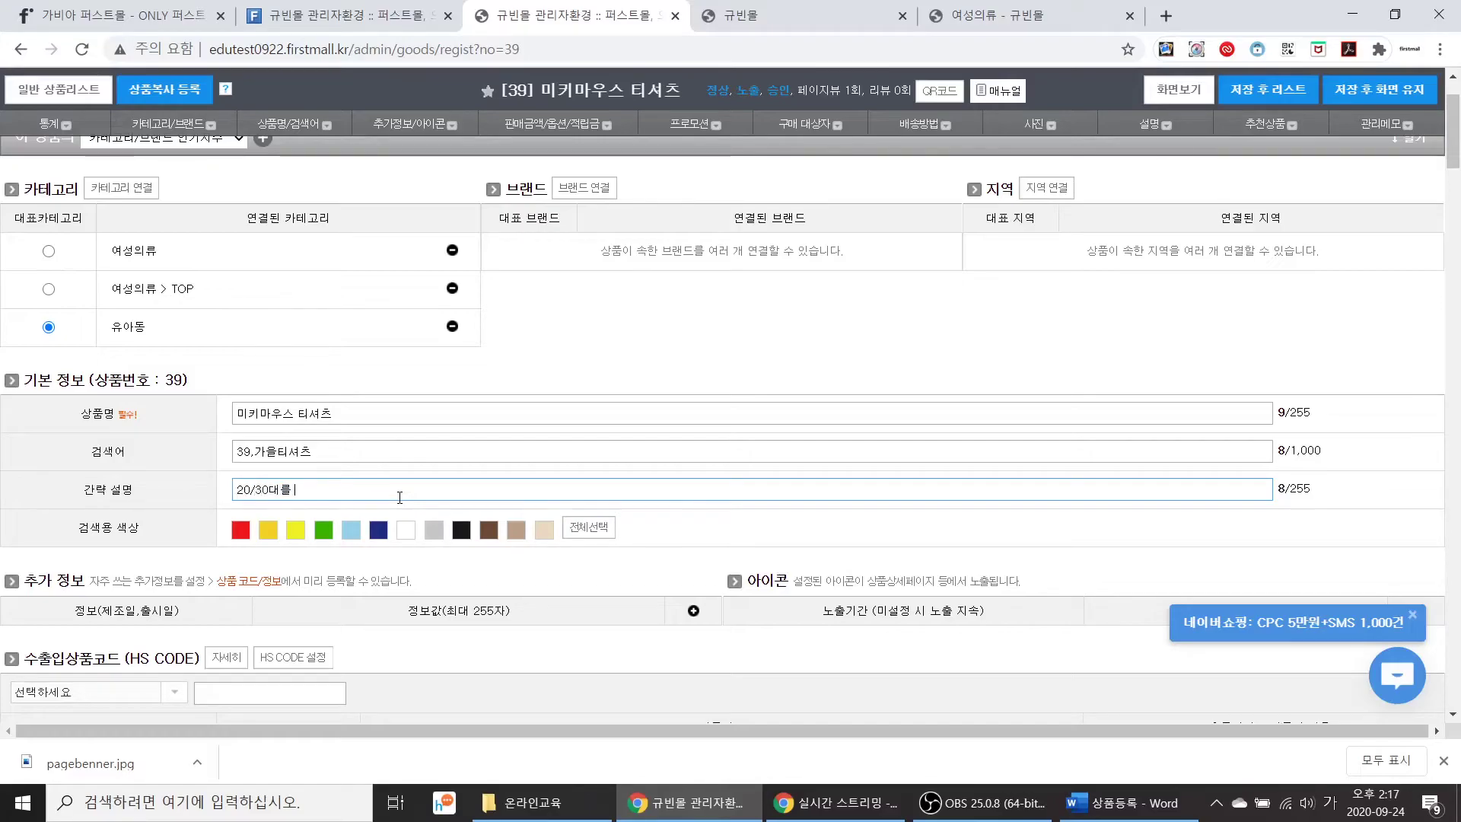
key("BackSpace")
type("여성월")
key("BackSpace")
key("BackSpace")
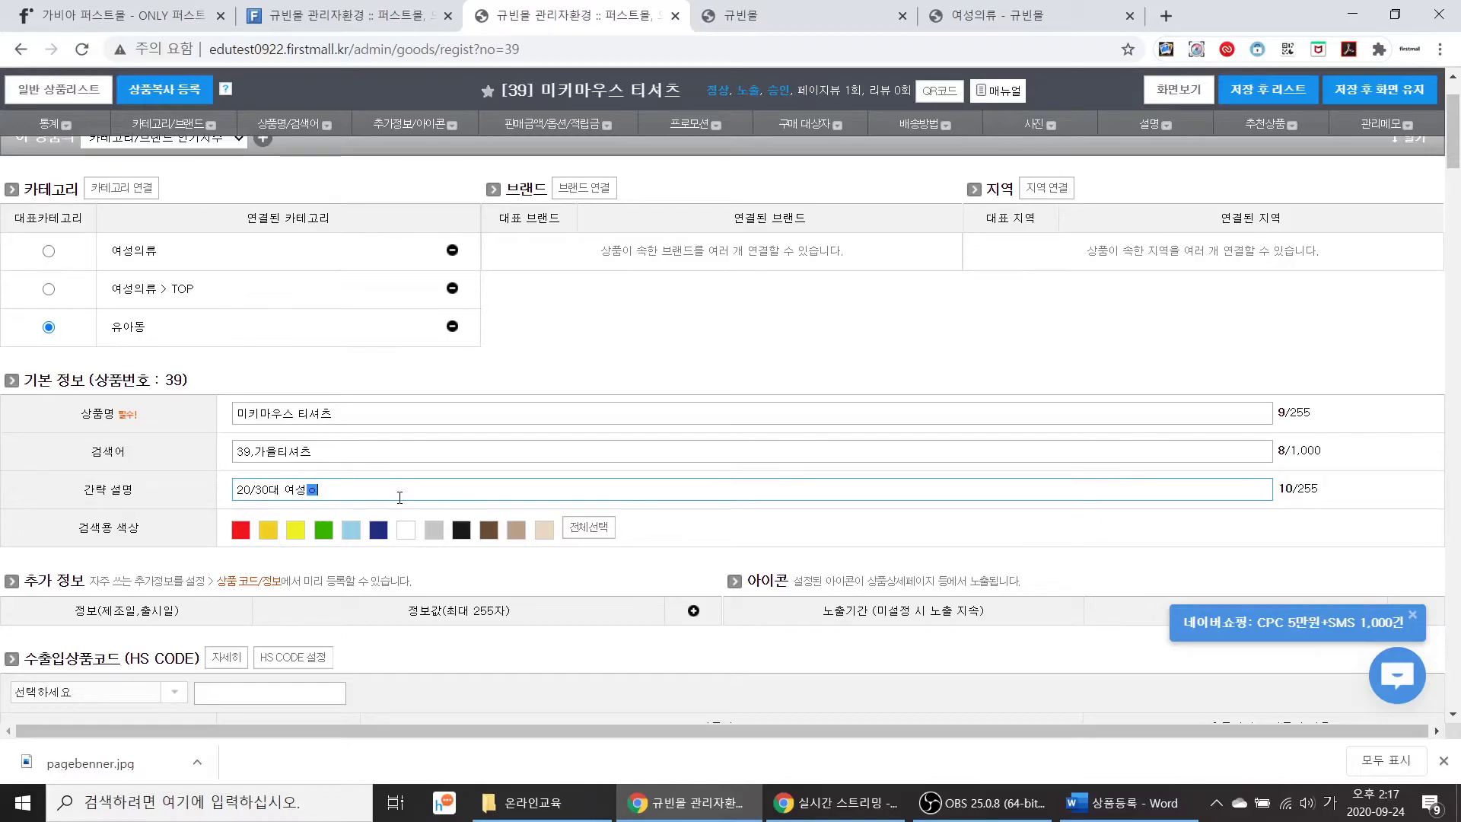
type("이")
type("을 위한 ㅇ")
type("가으 ㅌ")
key("BackSpace")
key("BackSpace")
key("BackSpace")
type("ㅇㄹ")
type("을 티셔츠")
type("입니다")
type(".")
left_click(1361, 105)
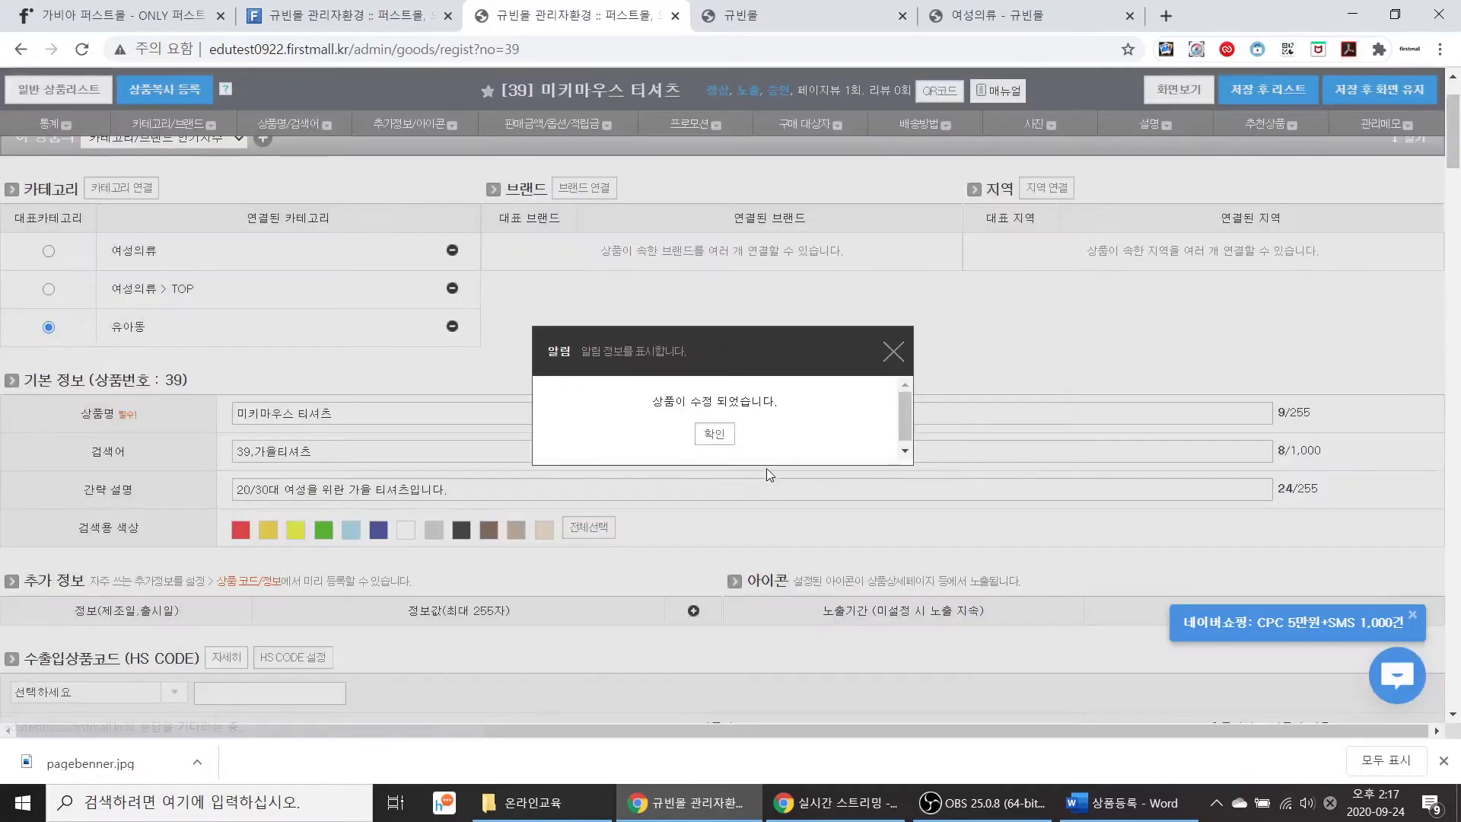
left_click(711, 477)
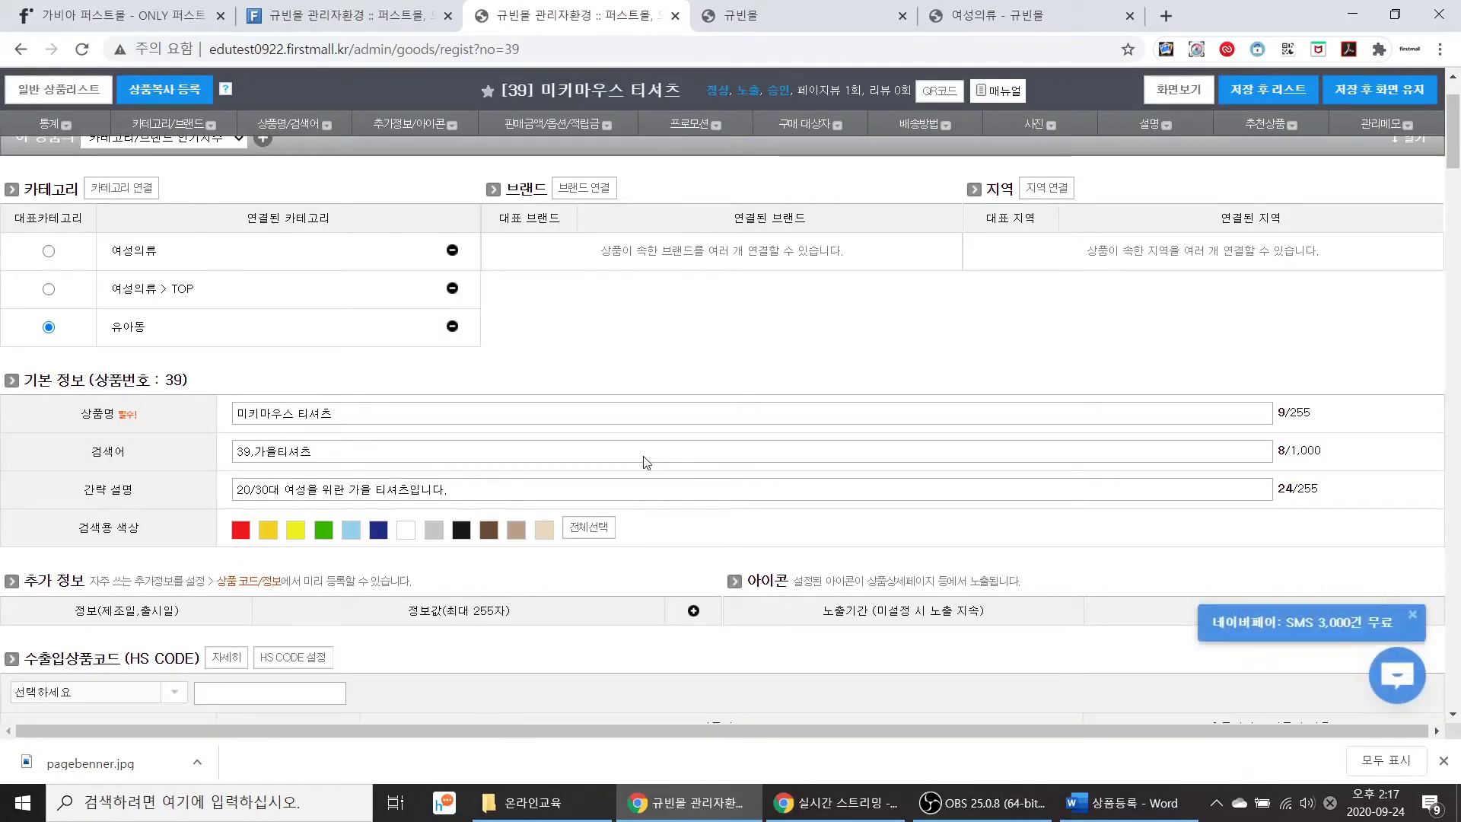
Step: Refresh the storefront search results and check the 간략 설명 text there and on the product's own page
left_click(750, 27)
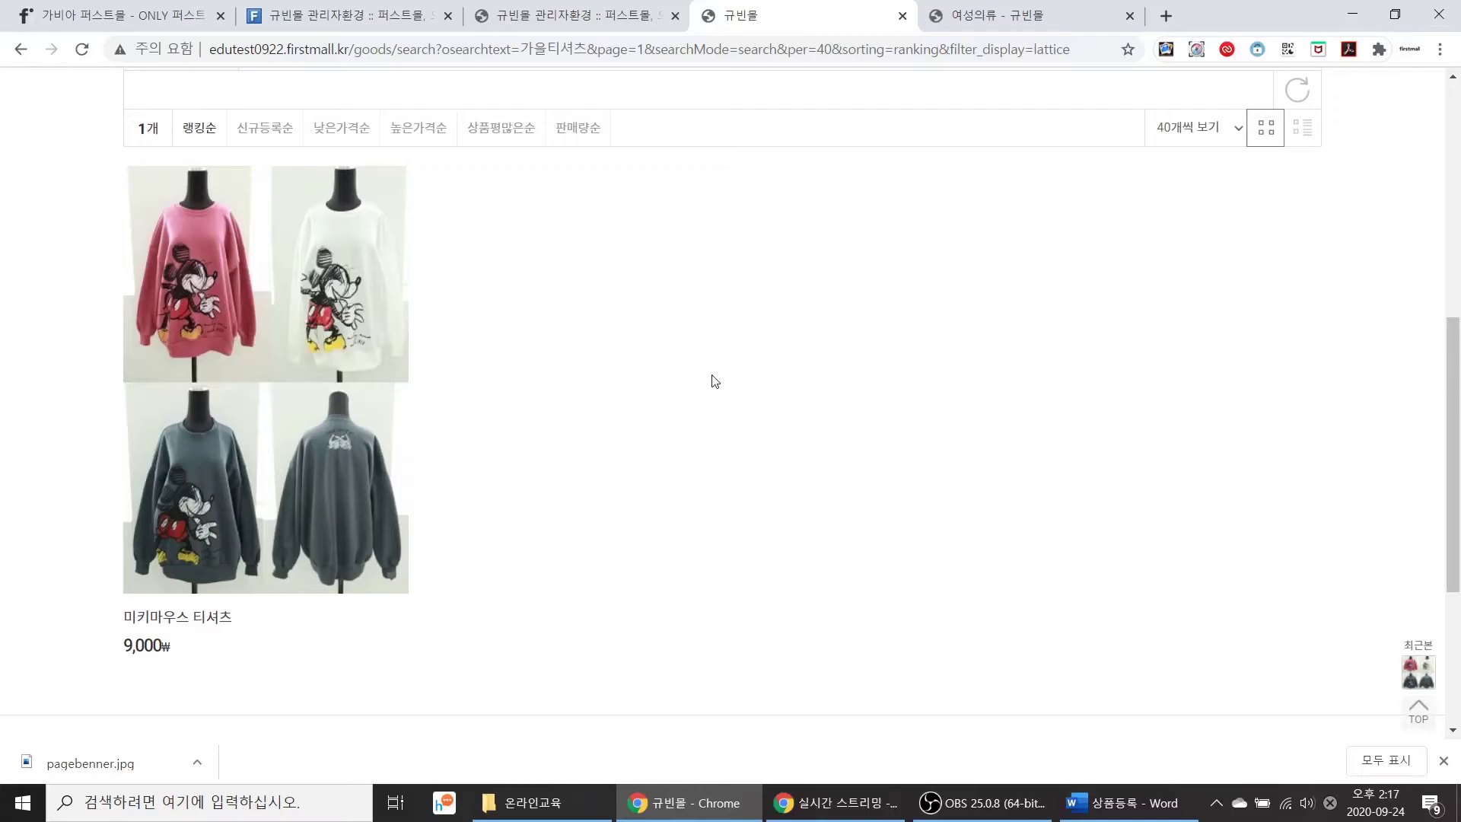
key("F5")
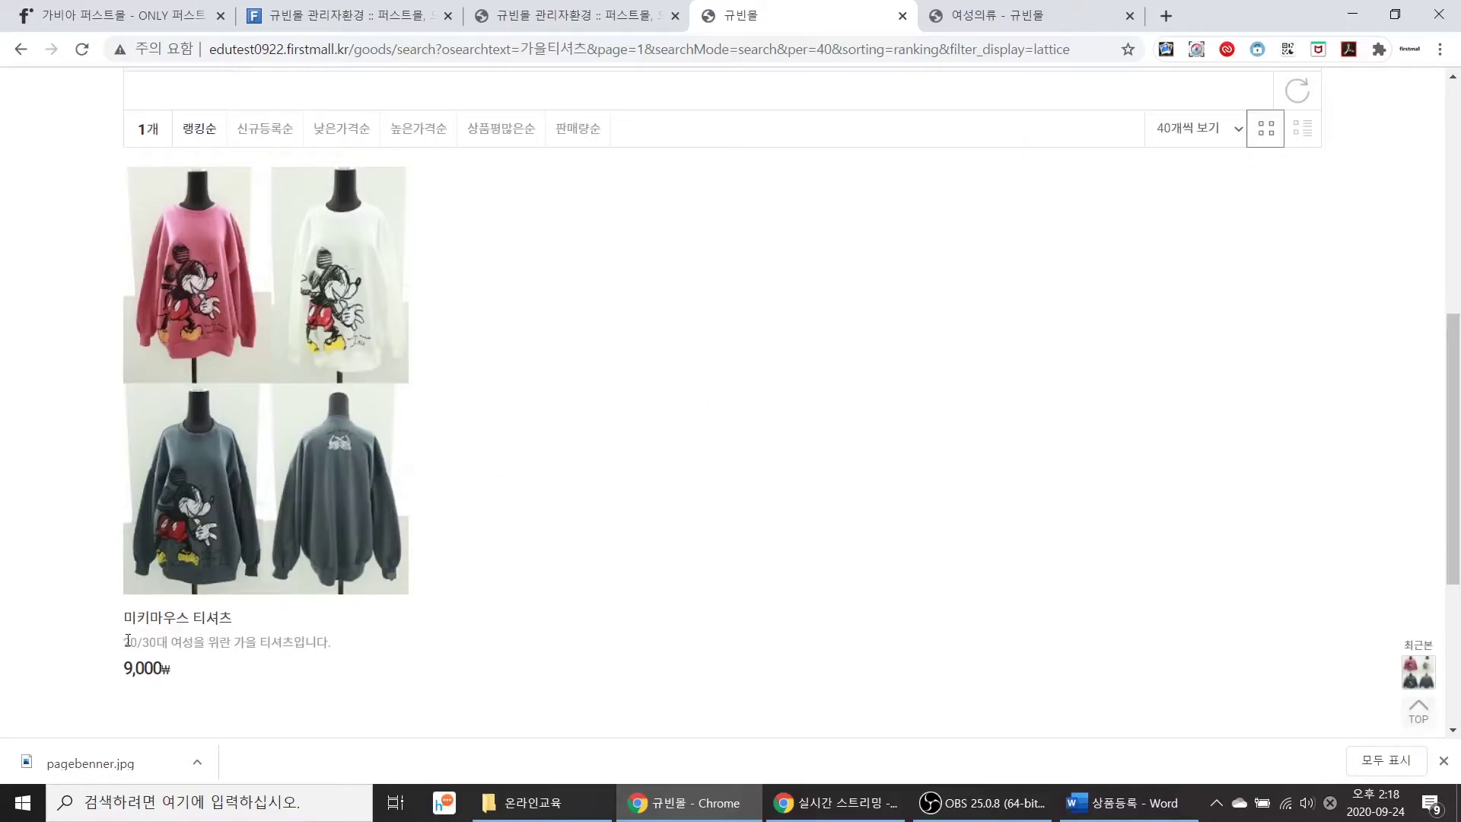
left_click_drag(126, 641, 328, 648)
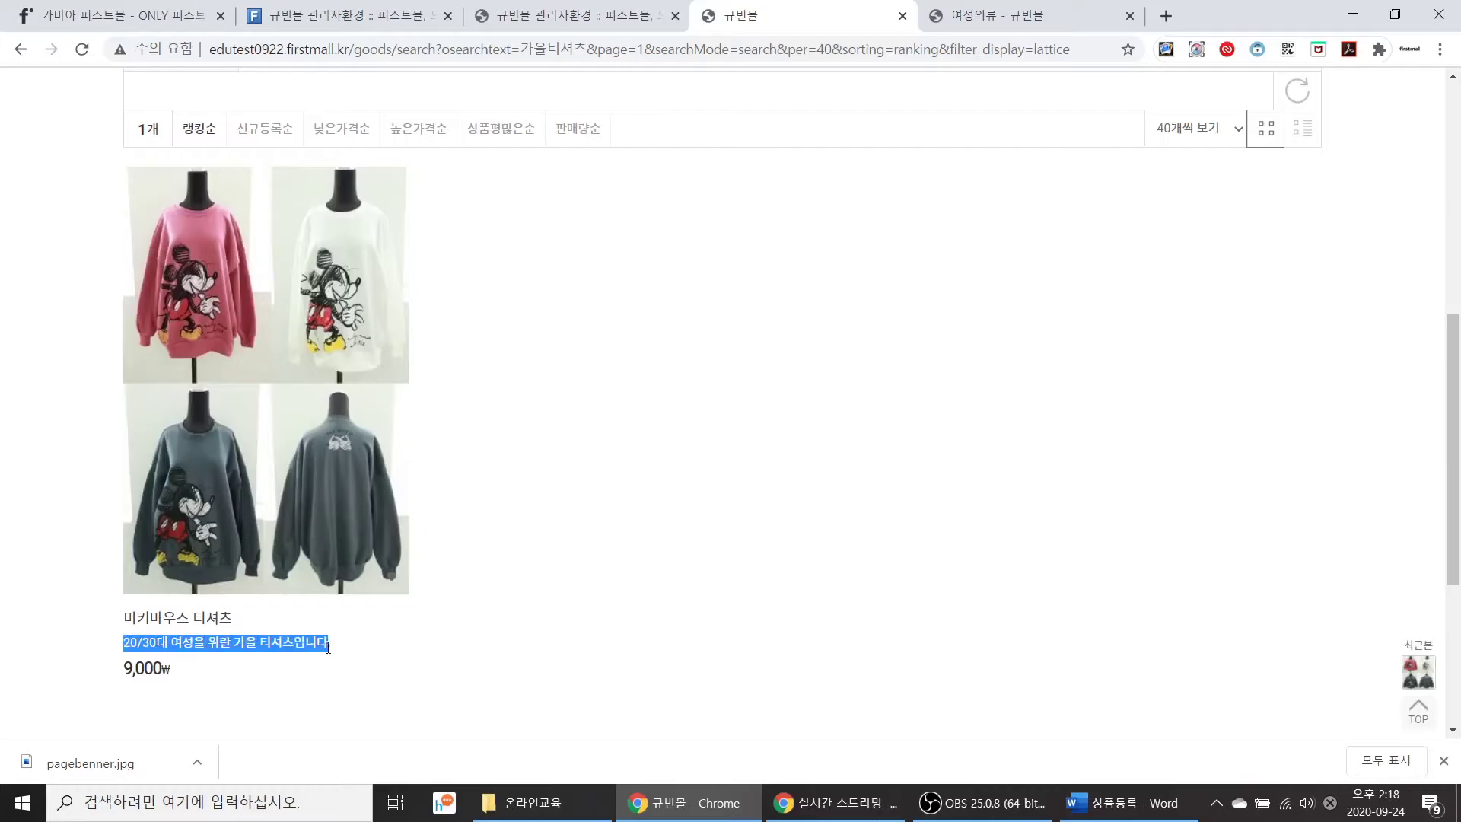
left_click(322, 514)
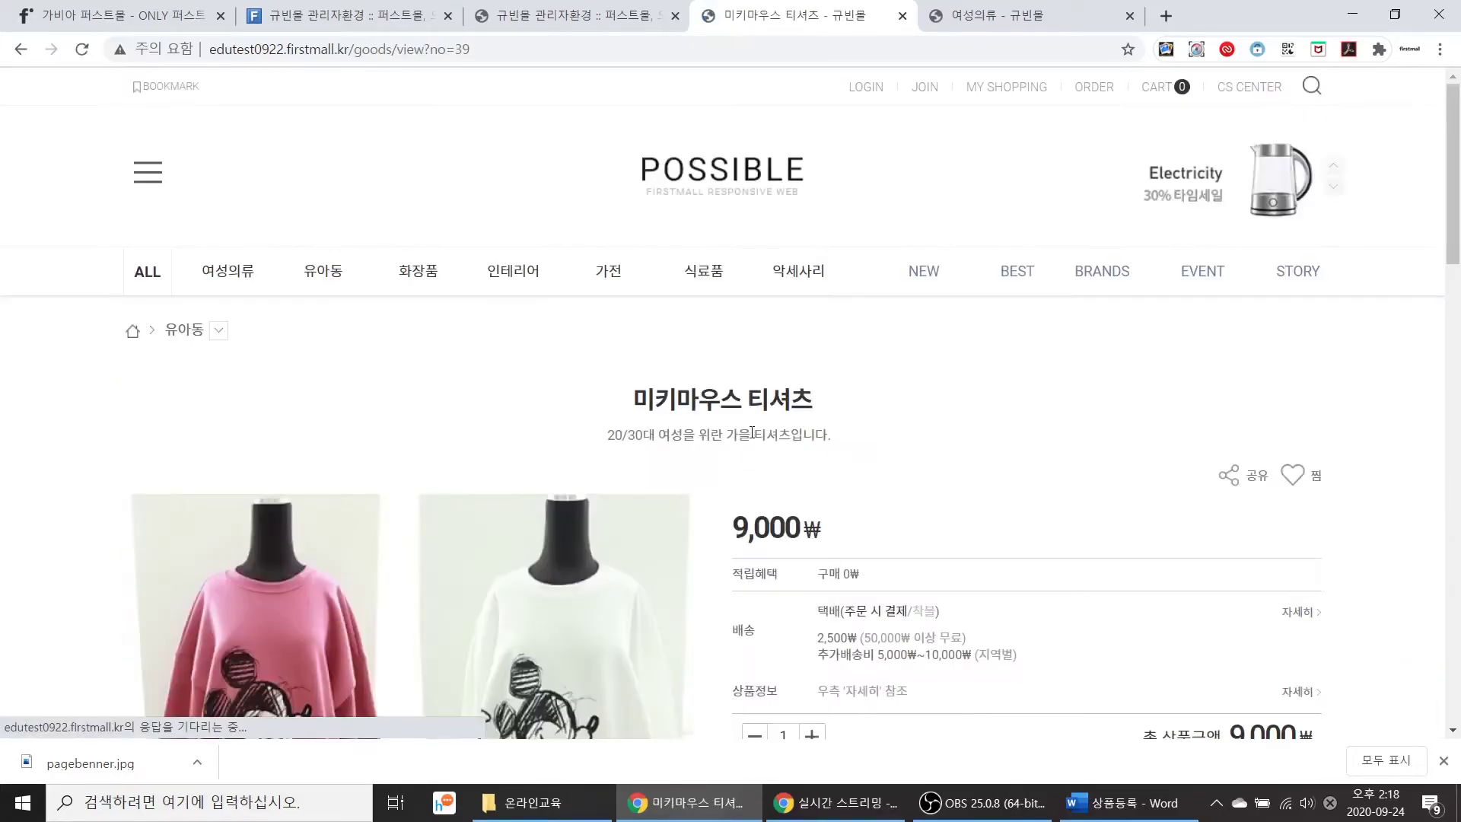
left_click_drag(609, 436, 827, 441)
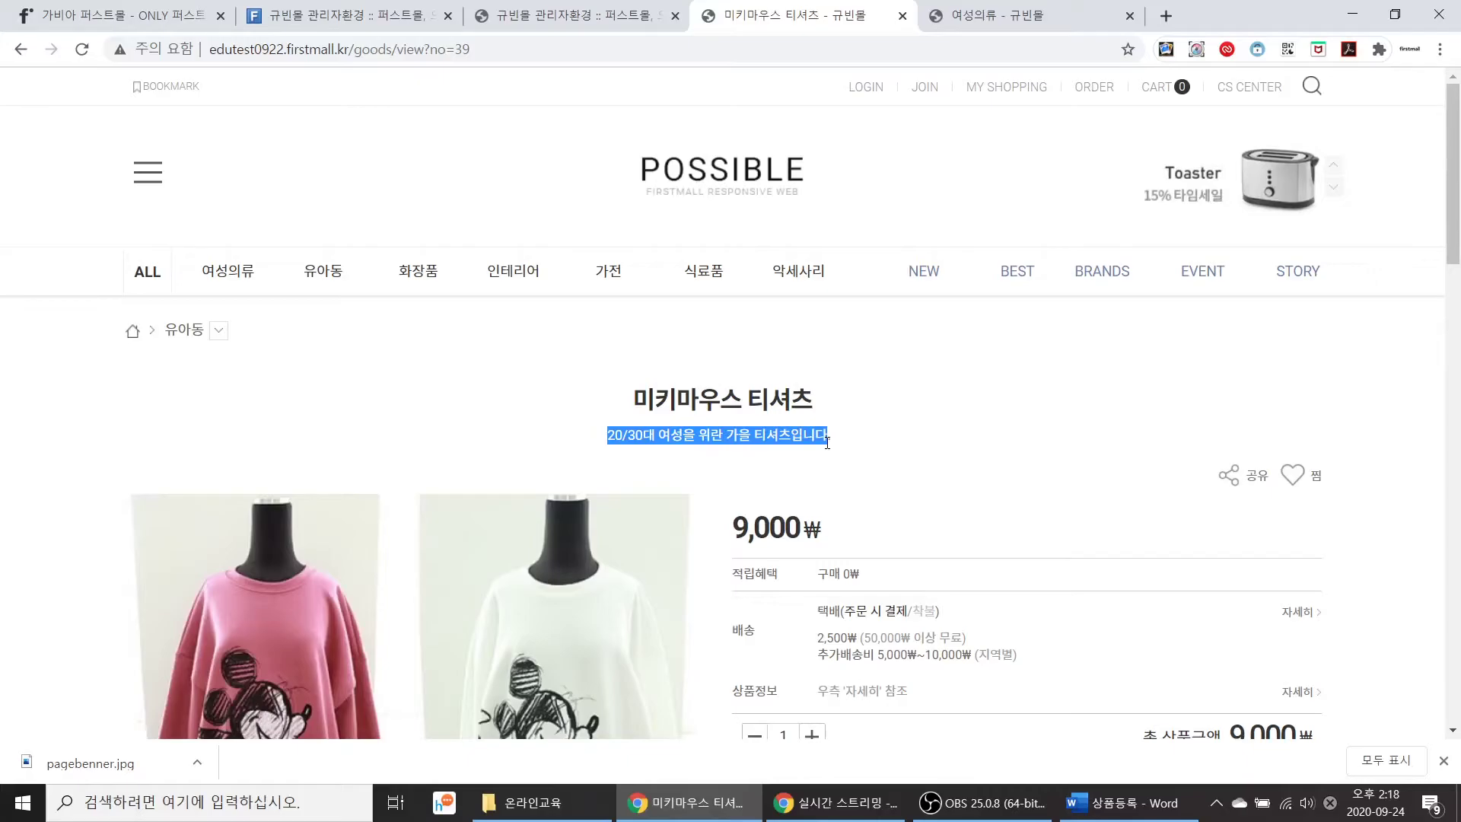
Step: Back in the product's admin page, set 필수옵션 to 여러 개 사용 and open the 필수옵션 만들기 window
left_click(575, 17)
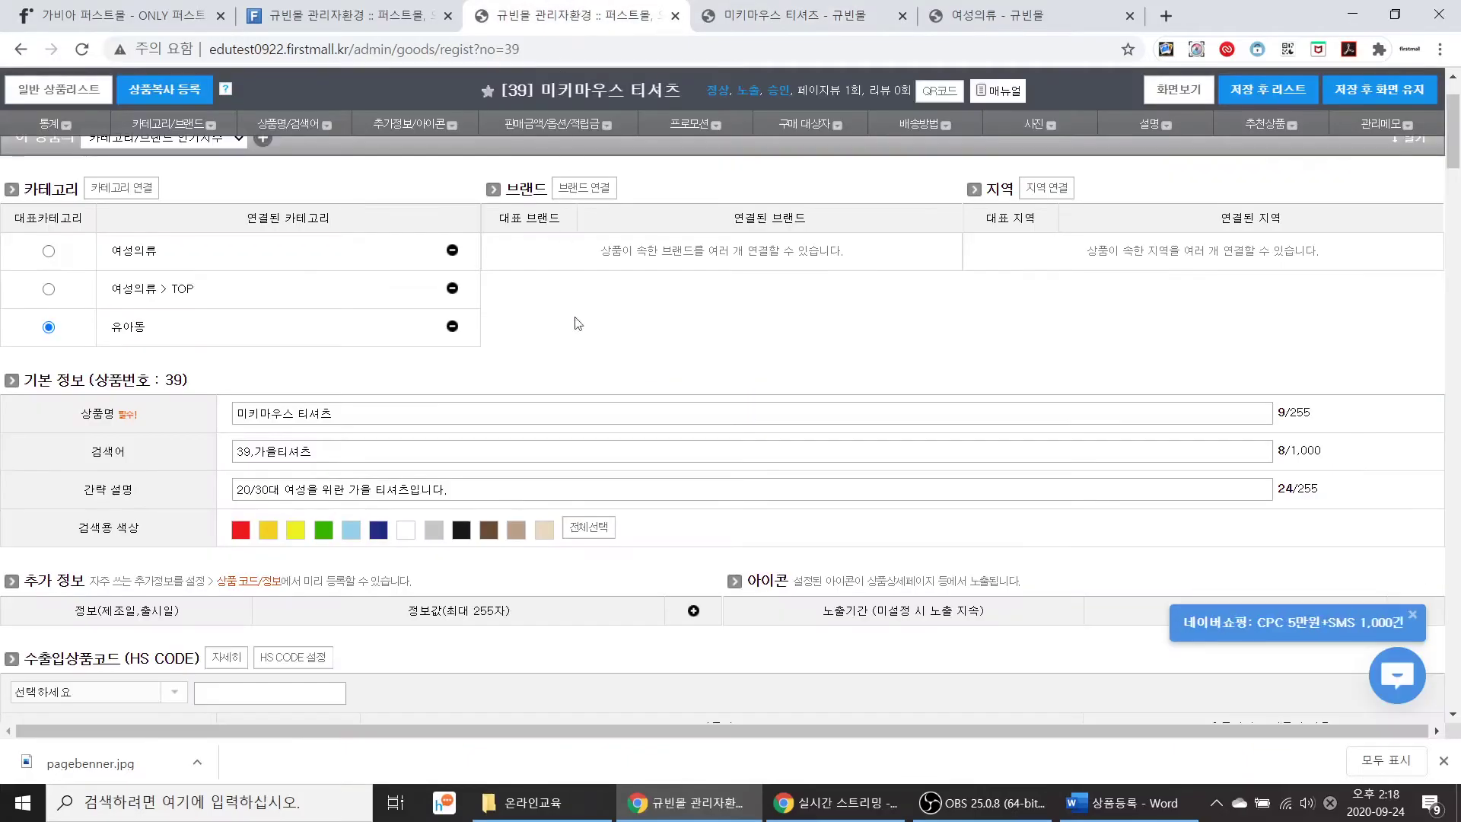
scroll(531, 522, "down", 5)
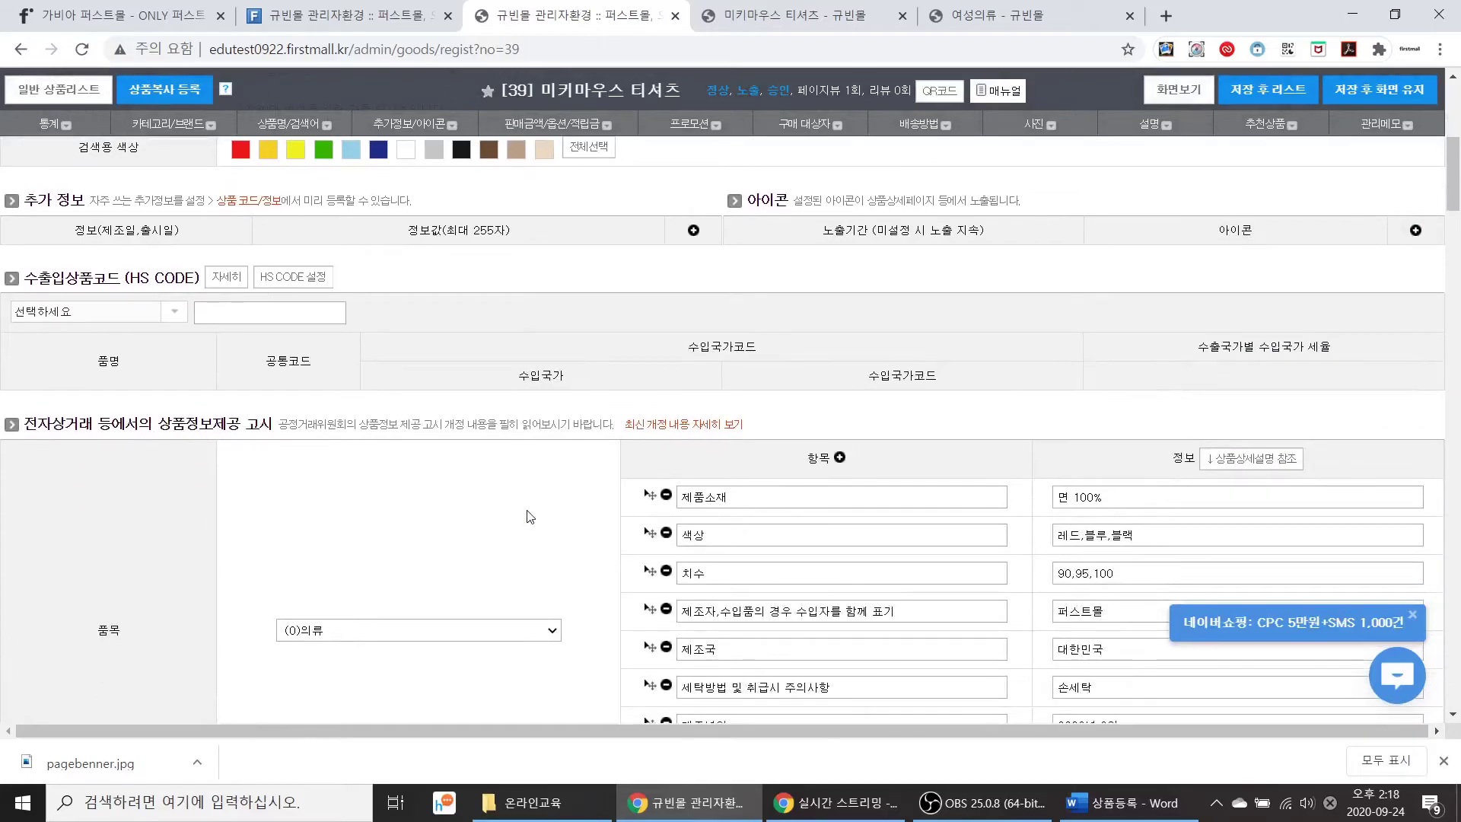
scroll(530, 517, "down", 6)
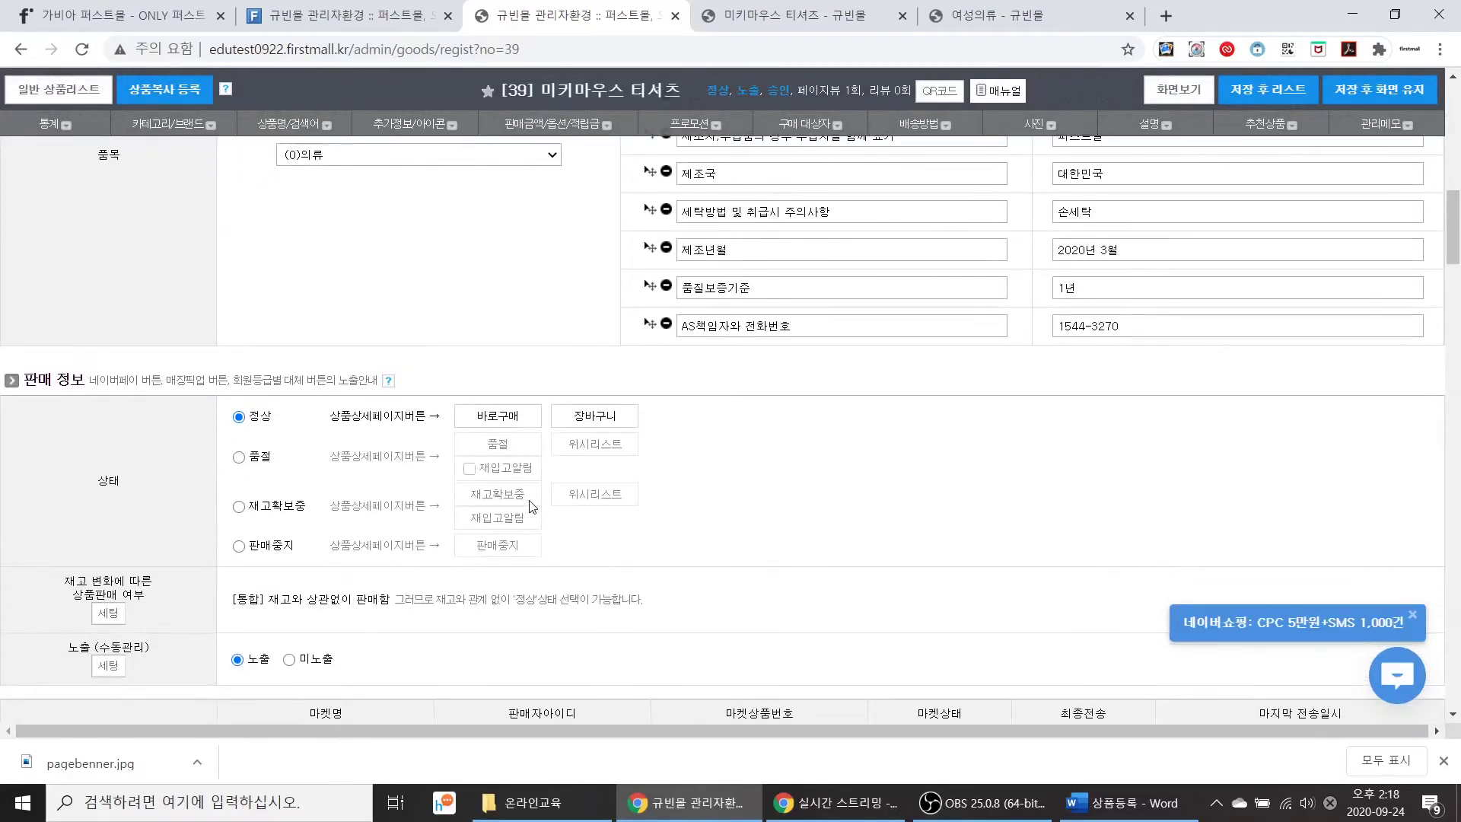
scroll(530, 506, "down", 3)
scroll(534, 505, "down", 3)
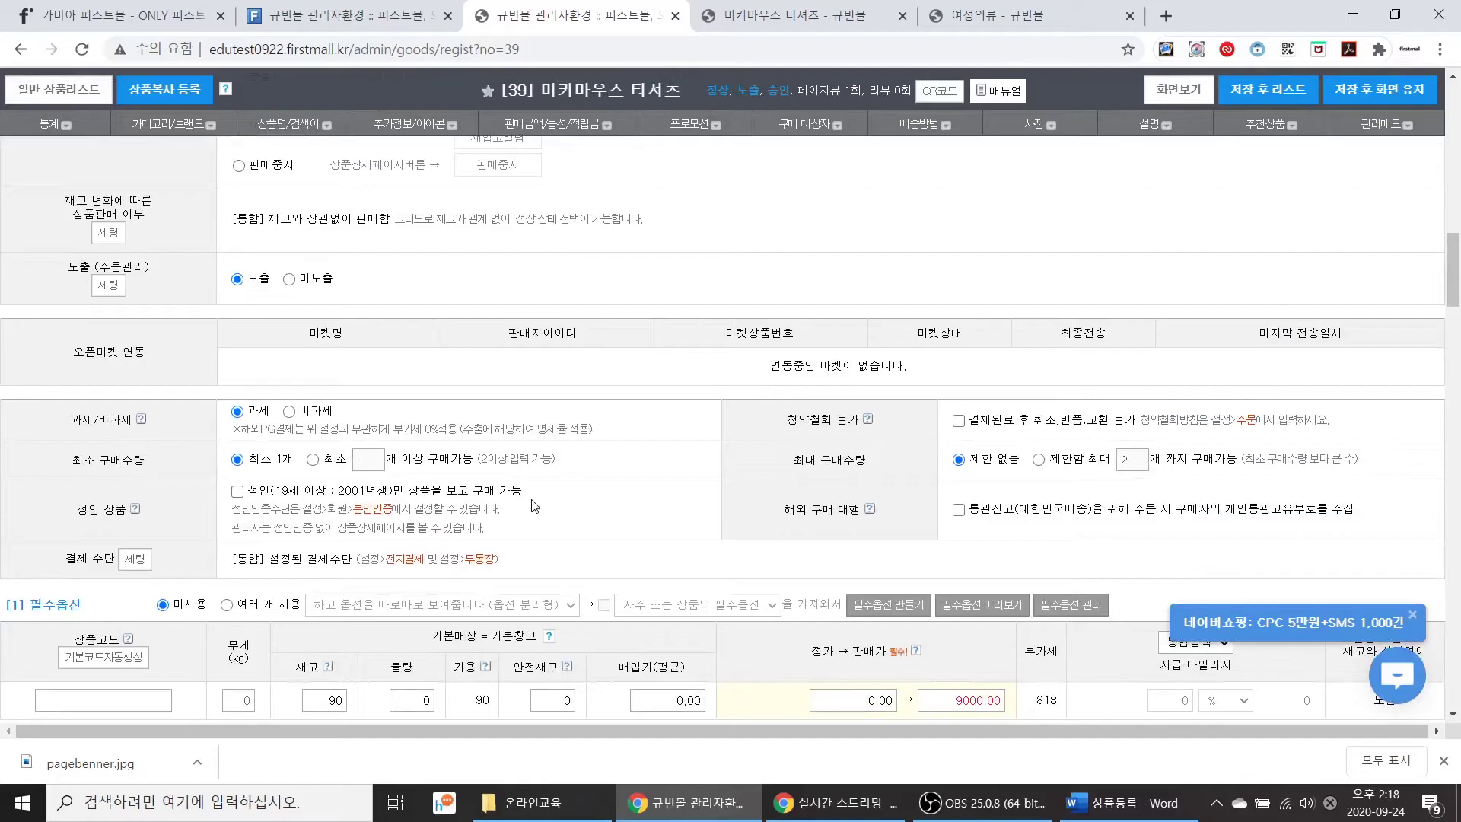
scroll(535, 506, "down", 4)
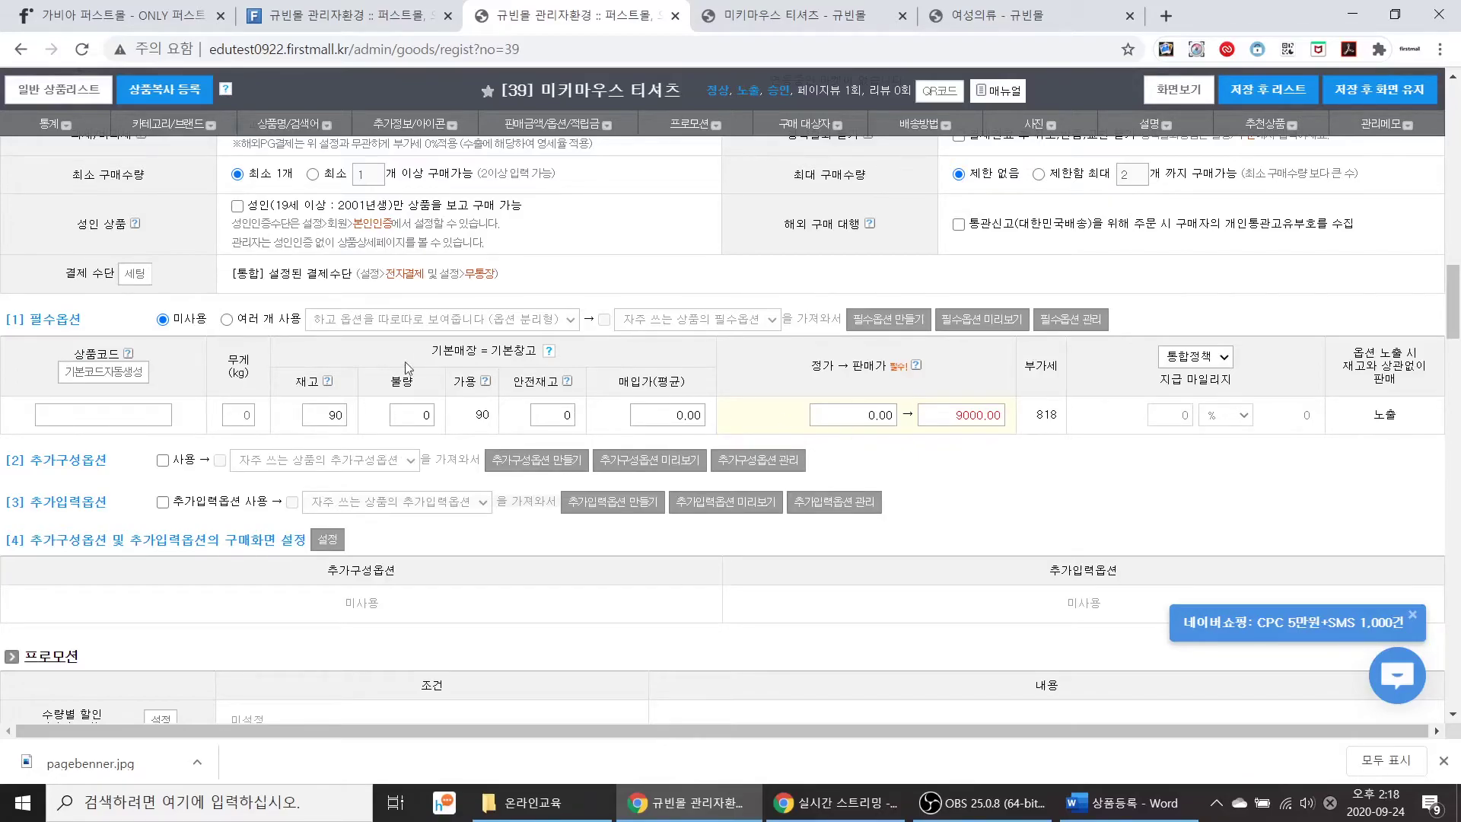
left_click(227, 319)
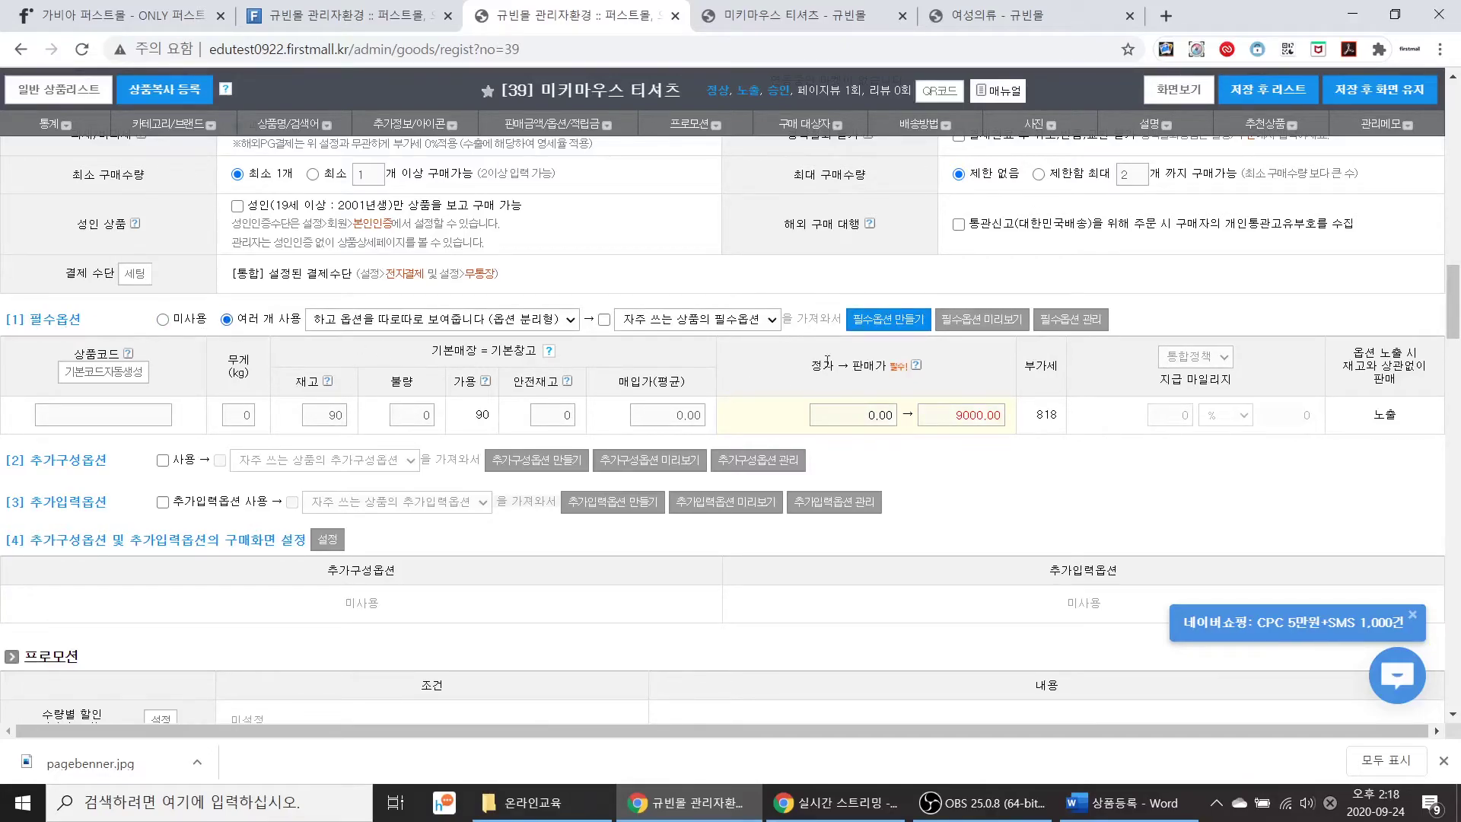
left_click(875, 320)
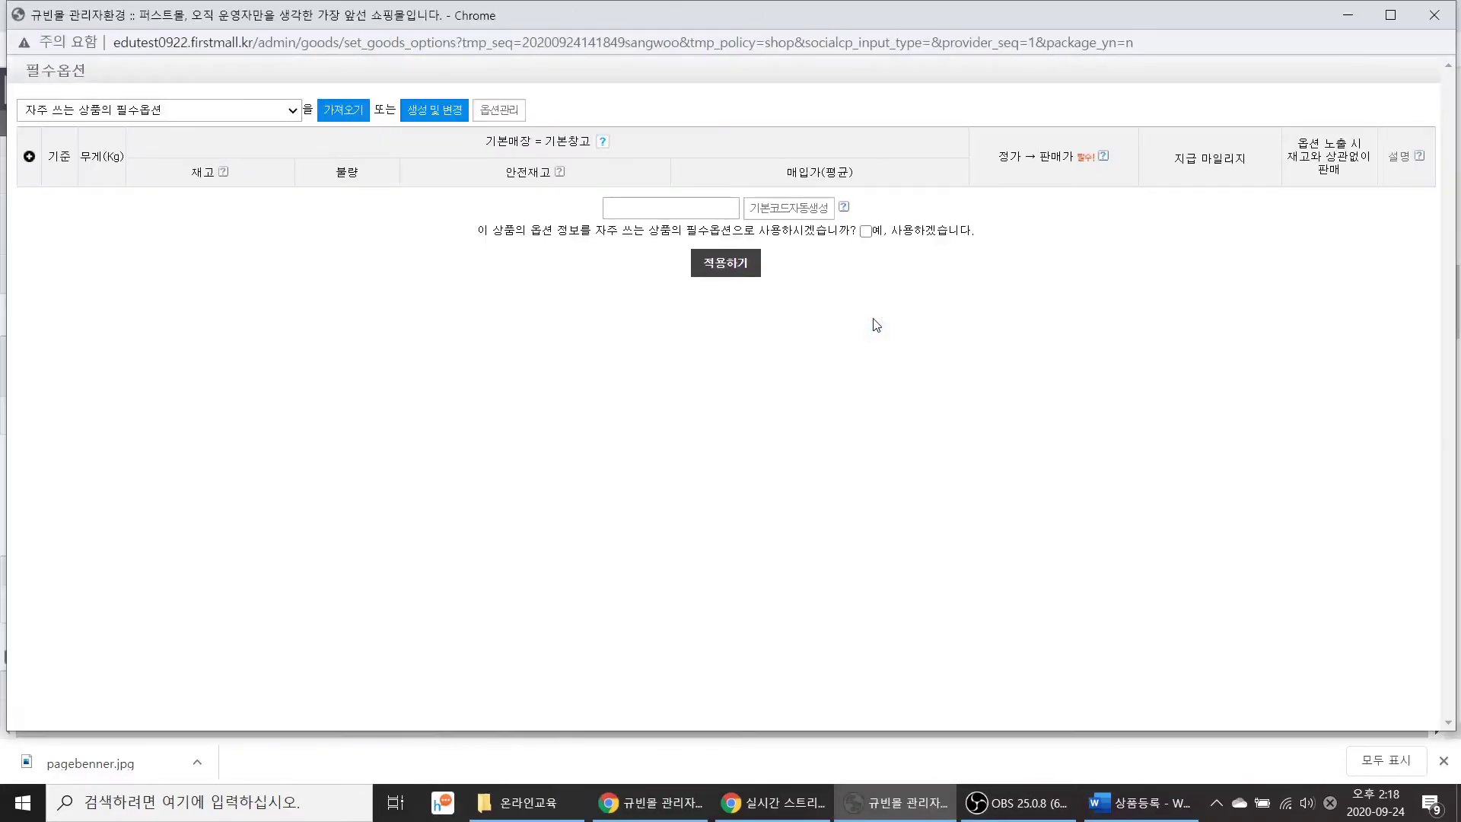
Step: Start creating the required options with an option named 컬러 and the values 레드,핑크,블랙
left_click(431, 116)
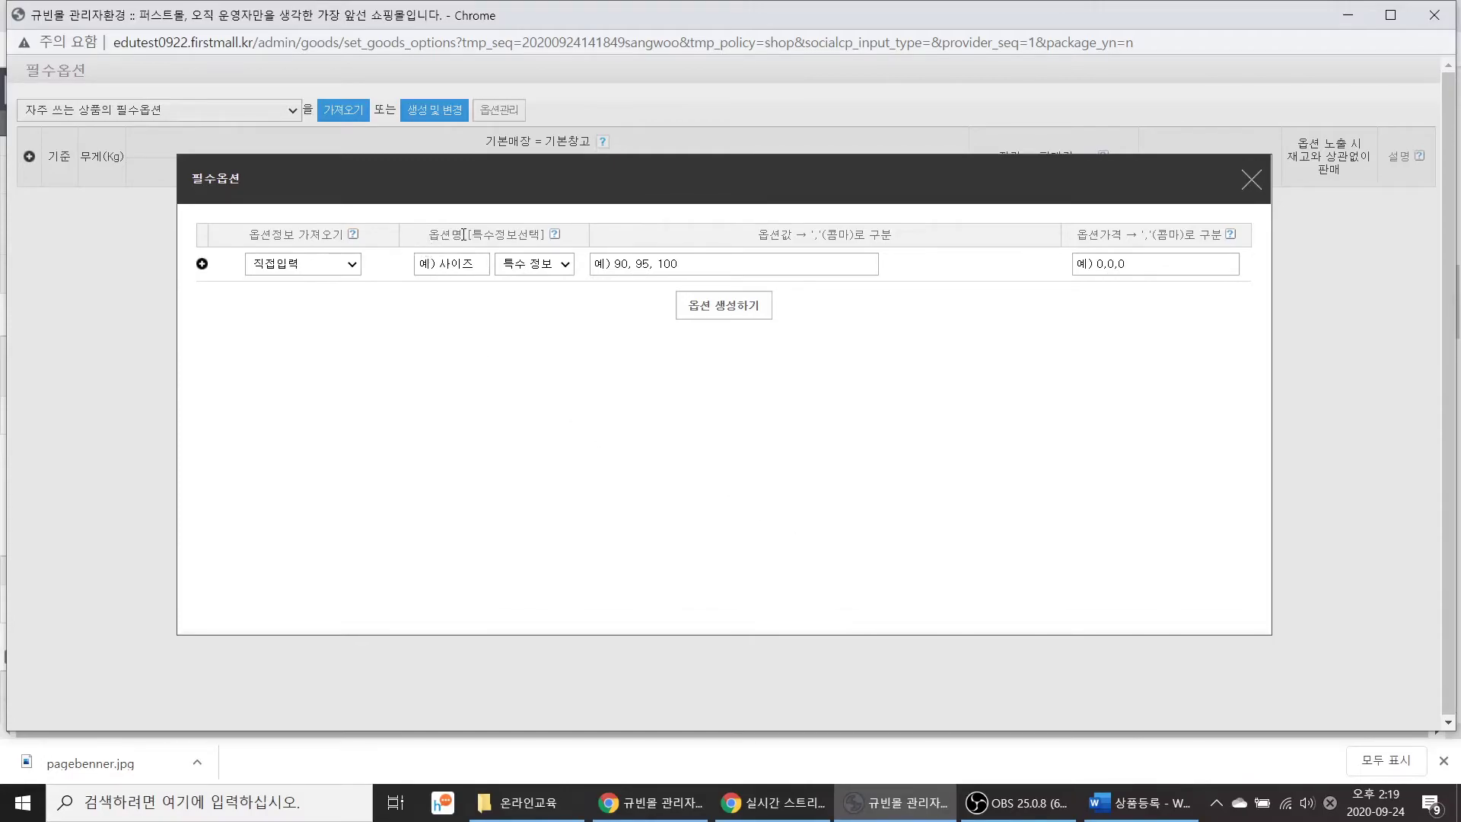
left_click(455, 268)
type("ㅋ")
type("러")
left_click(743, 265)
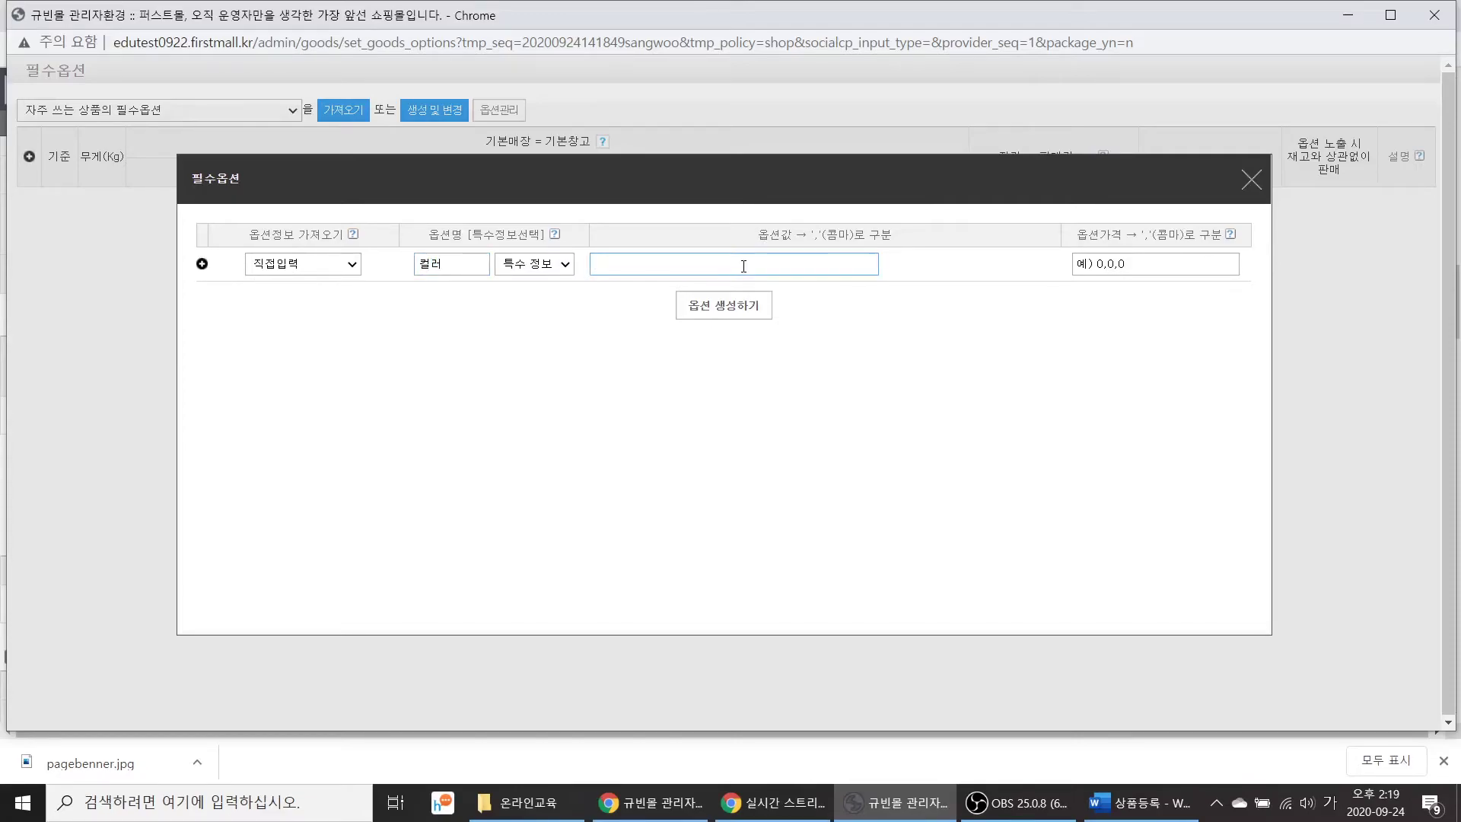
type("레드,핑크,ㅂㅡㄹㄹ")
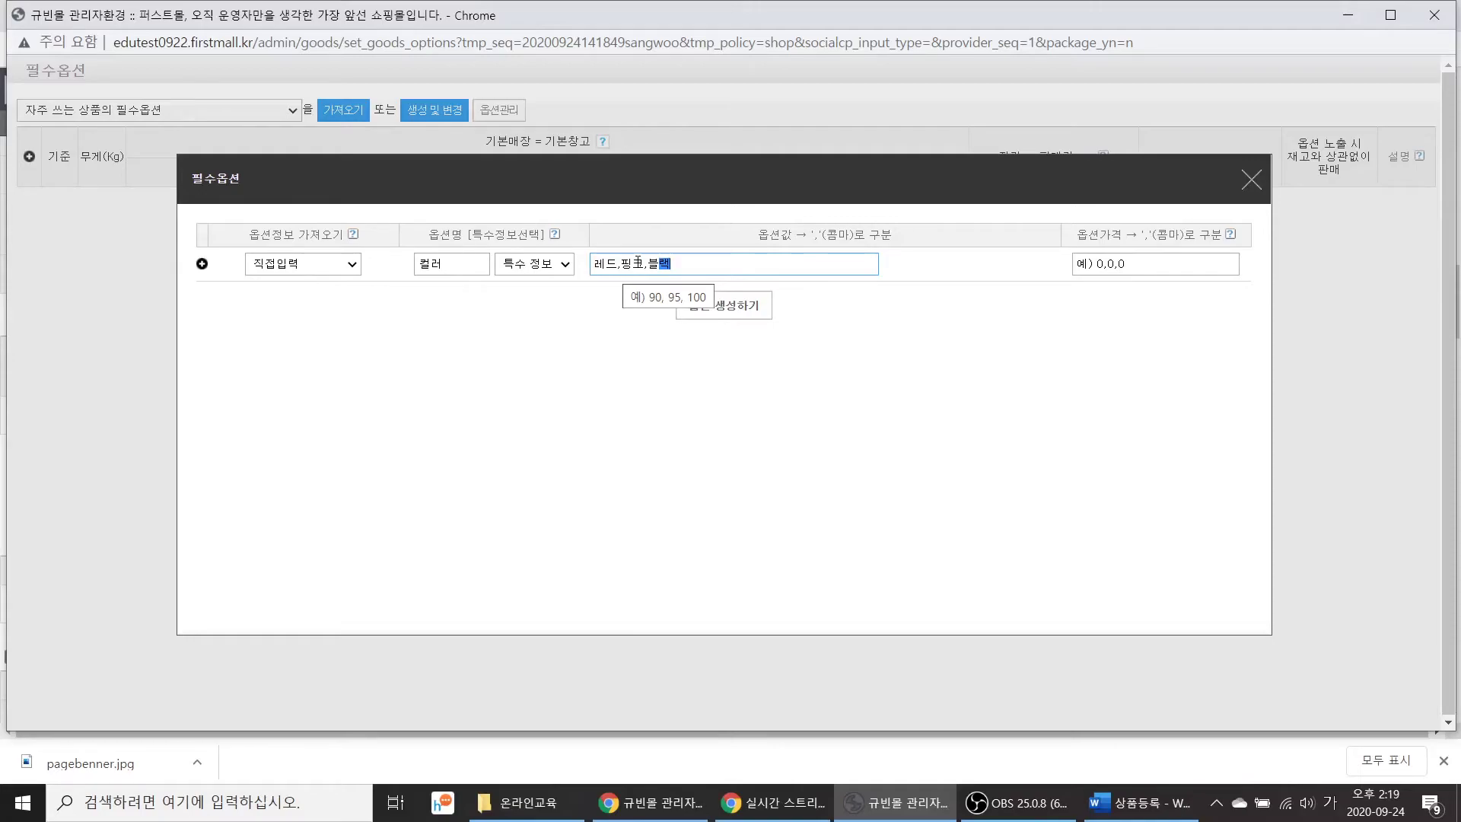
Step: Add a second option named 사이즈 with the values 90,95,100 and generate the option combinations
left_click(201, 264)
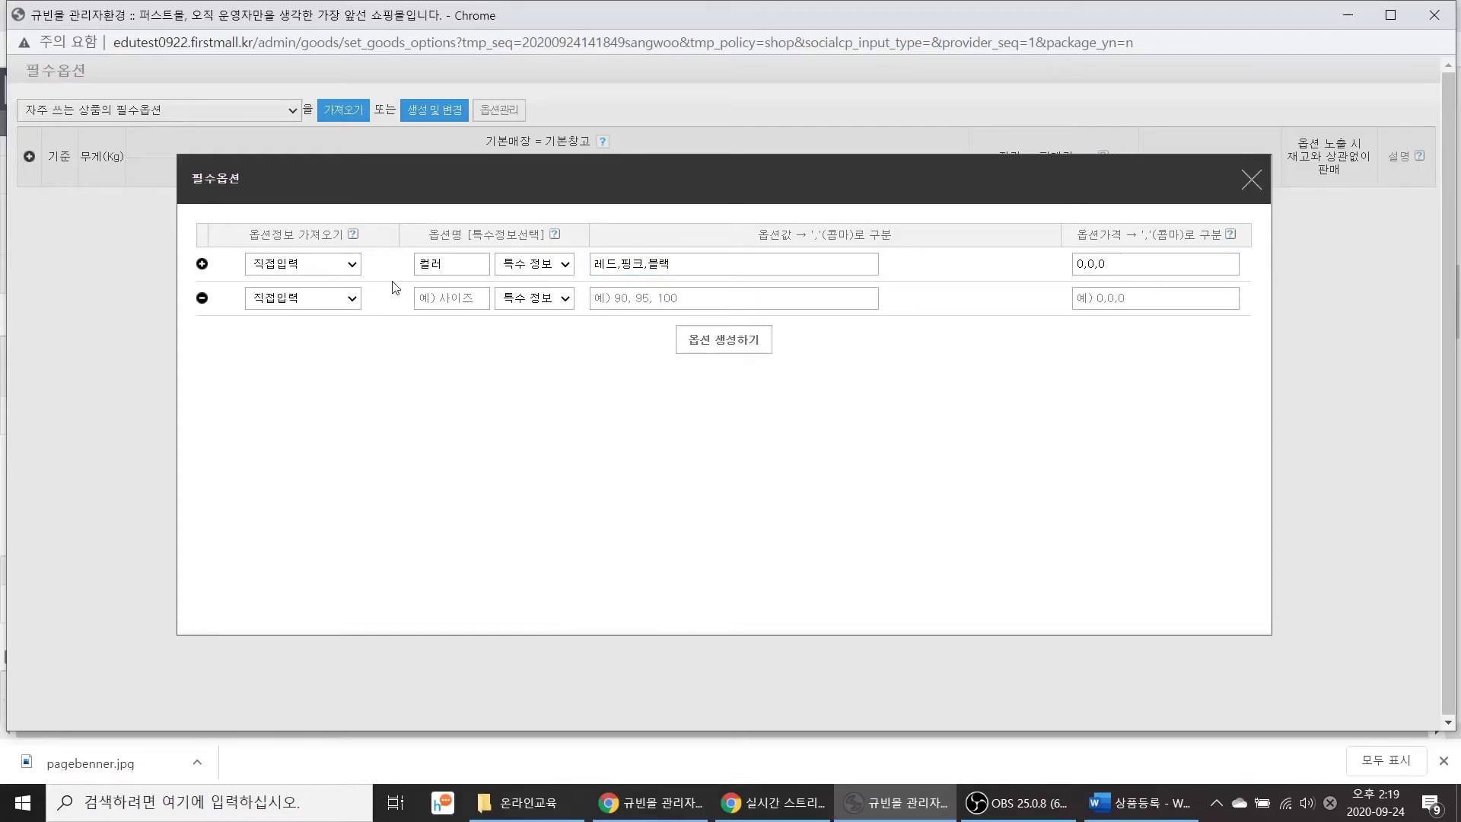
left_click(457, 303)
type("사이즈")
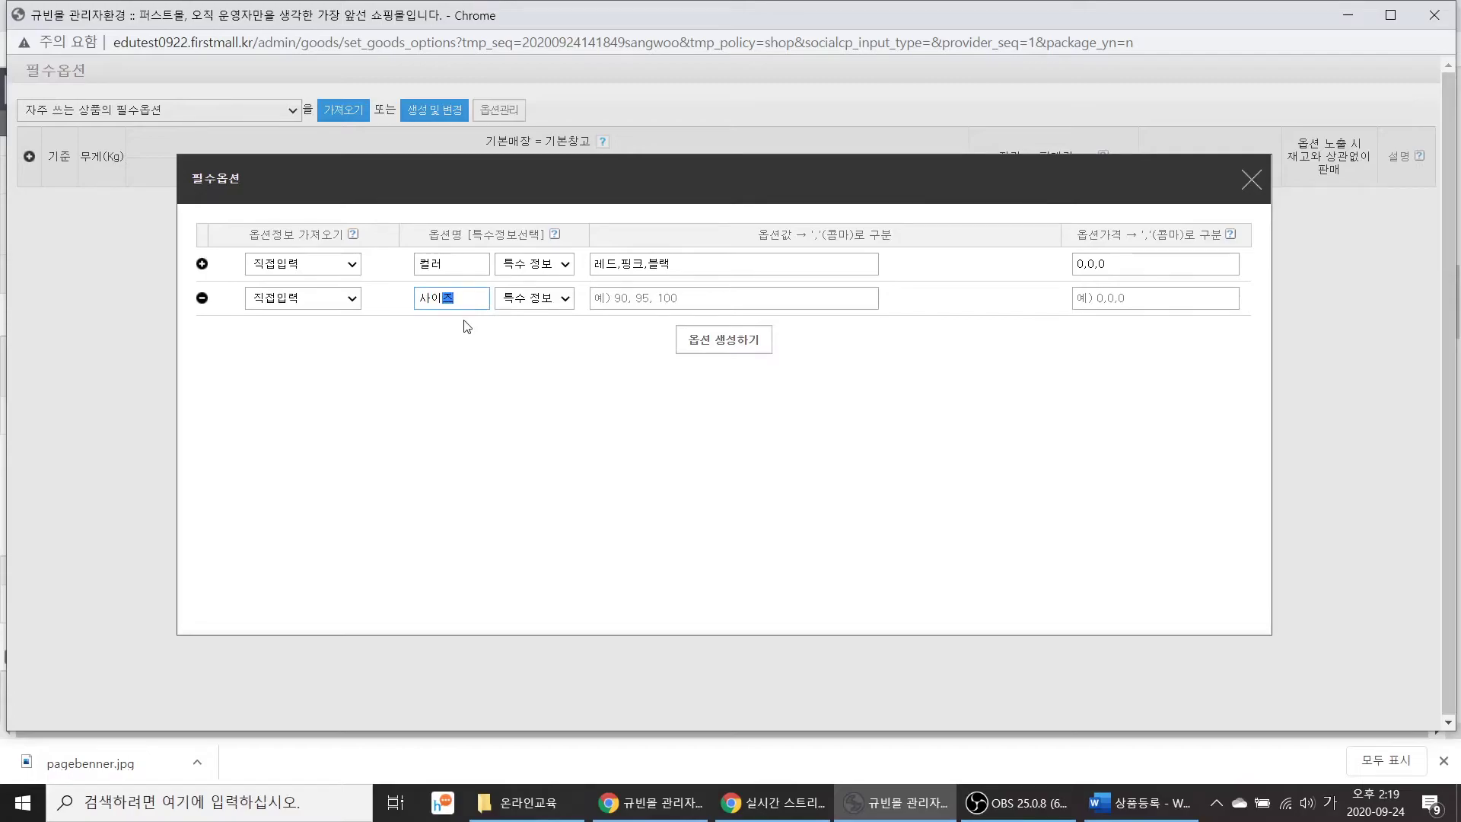
left_click(631, 301)
type("90")
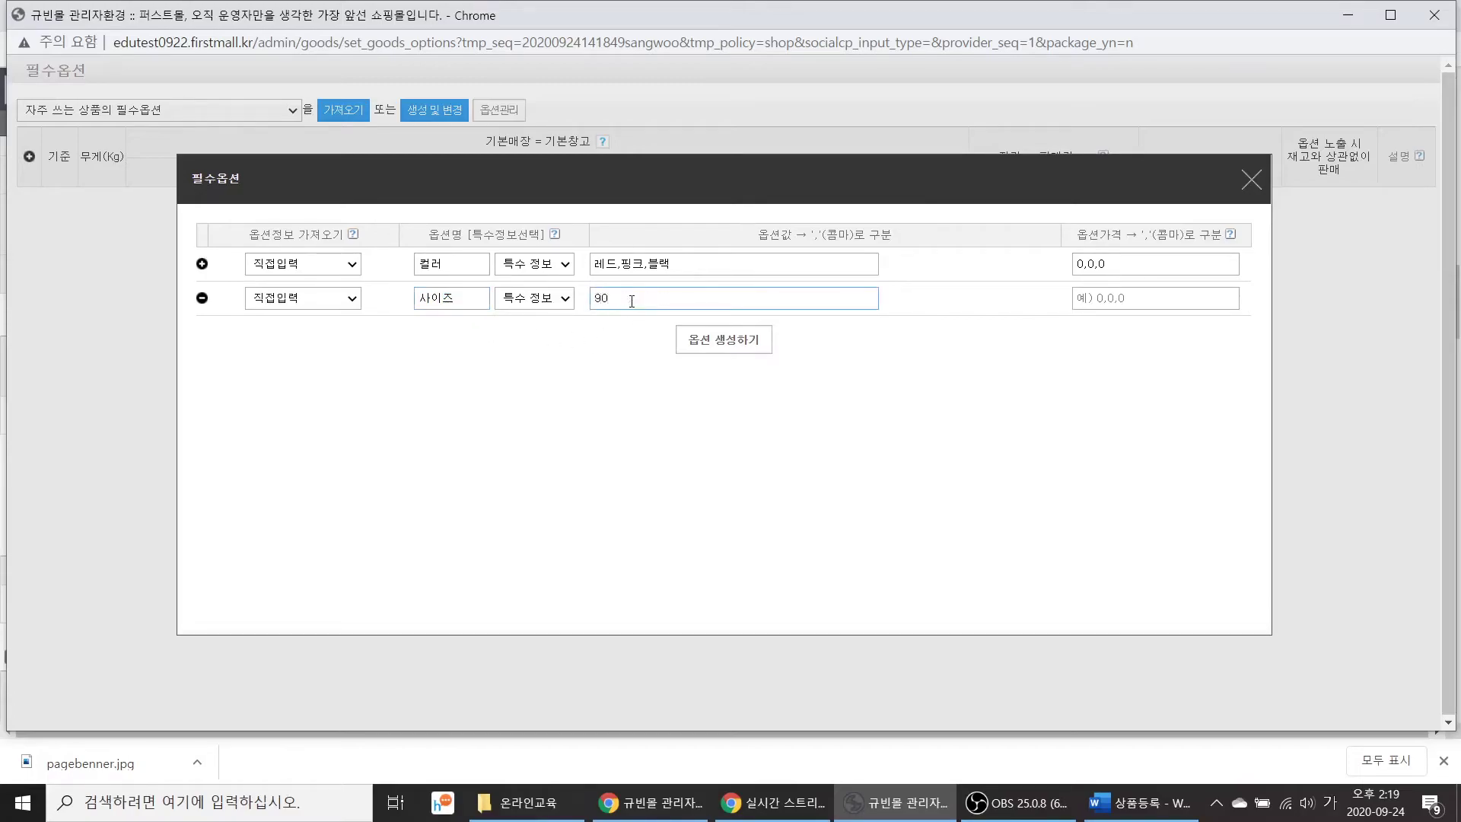
type(",95,100")
left_click(989, 343)
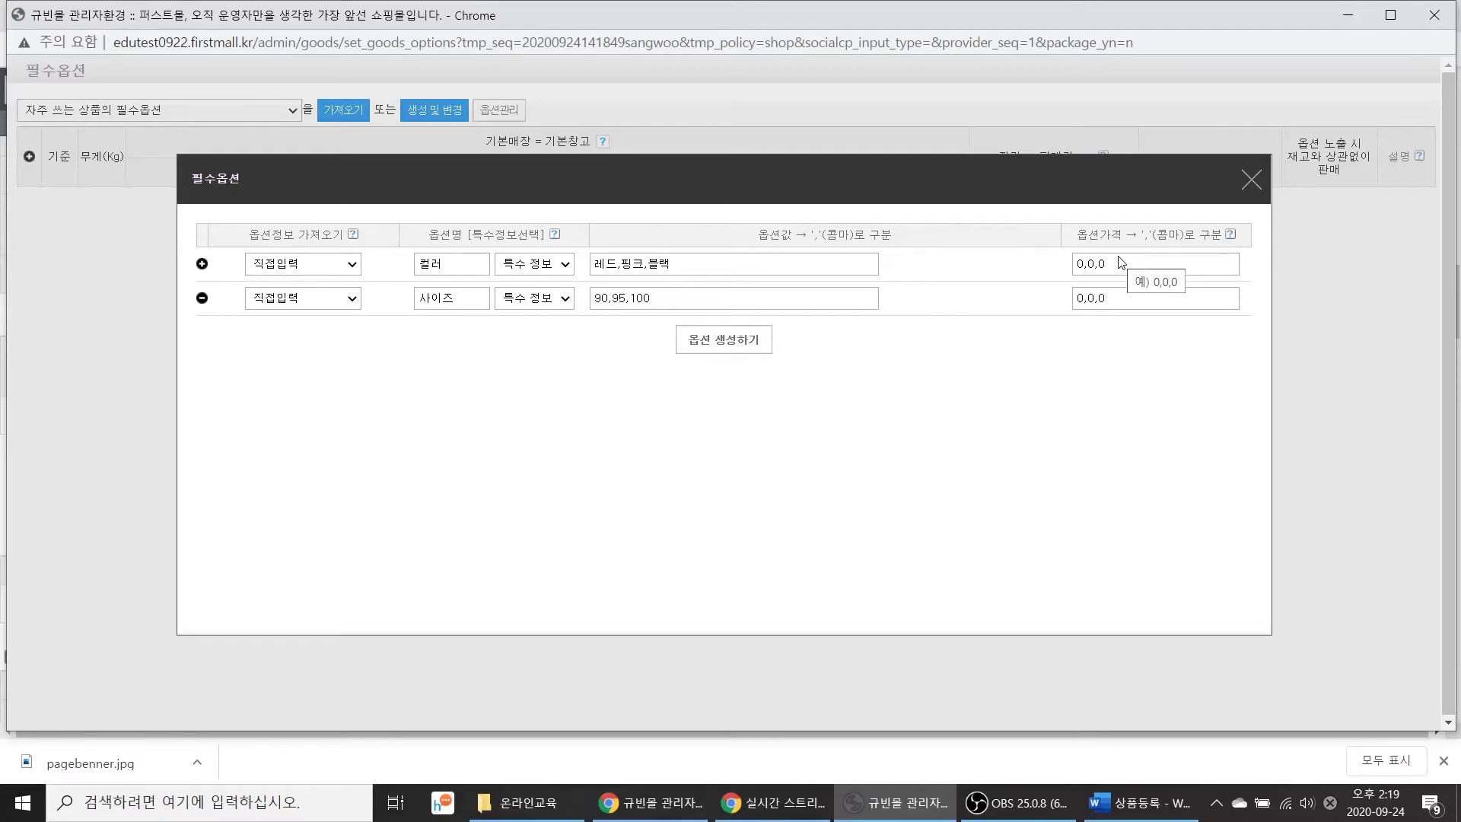
left_click(752, 348)
left_click(725, 434)
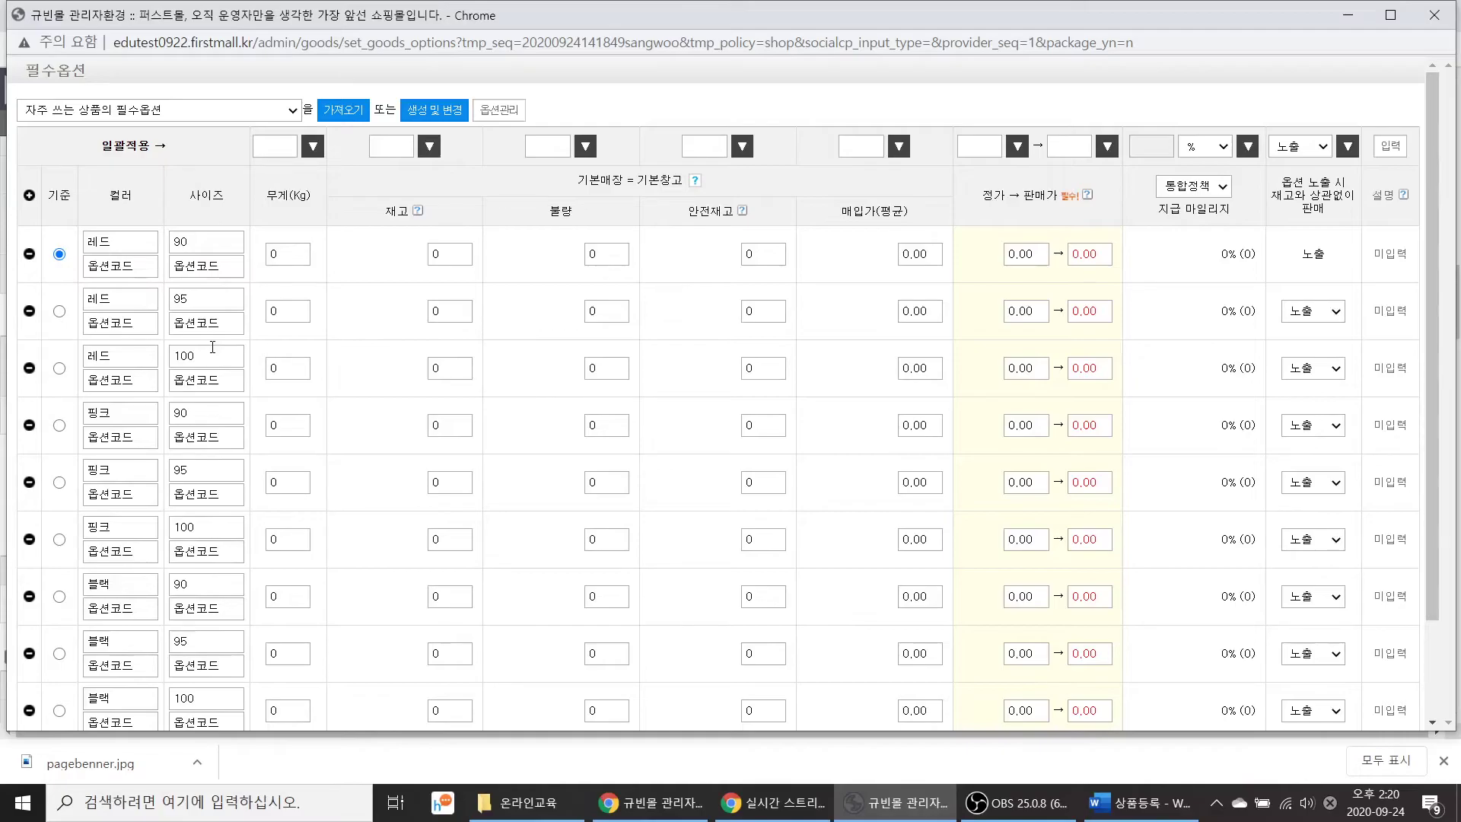
Step: Set the 재고 to 100 for all option combinations at once
left_click(386, 143)
type("100")
left_click(430, 146)
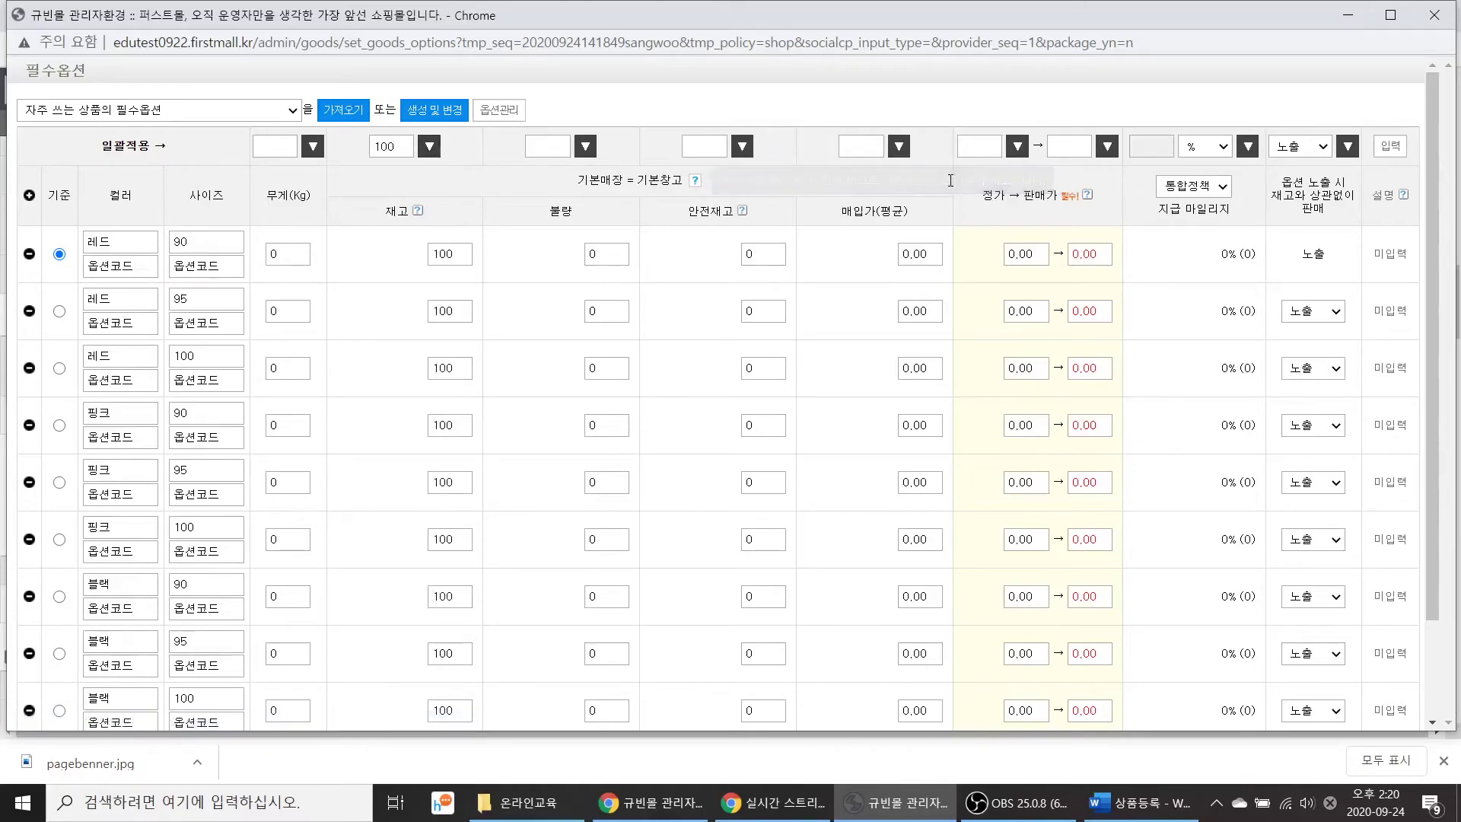
Step: Bulk-apply a 판매가 of 9000 and a 정가 of 15000 to all option combinations
left_click(1055, 150)
type("9000")
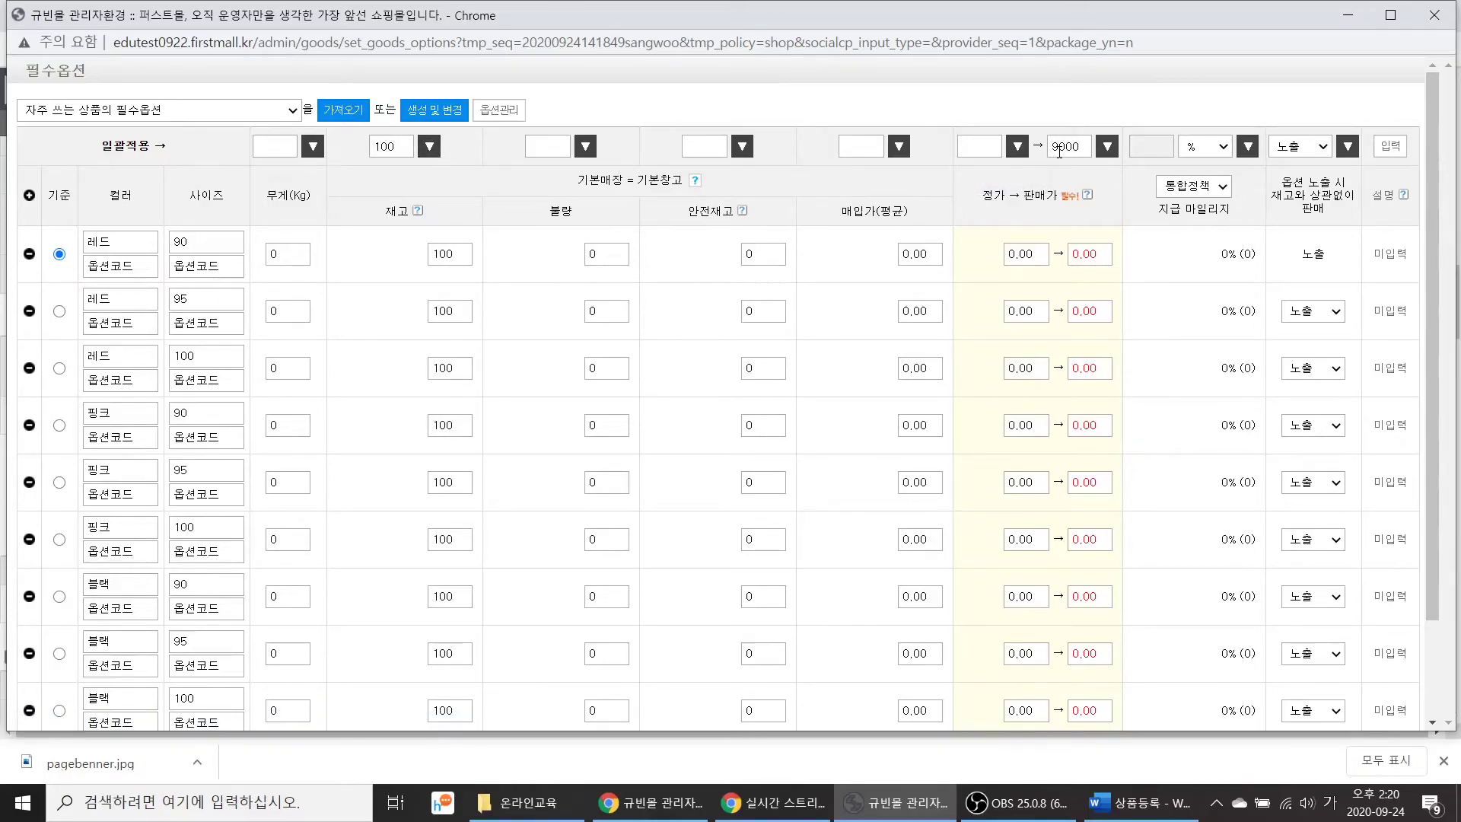
left_click(1108, 146)
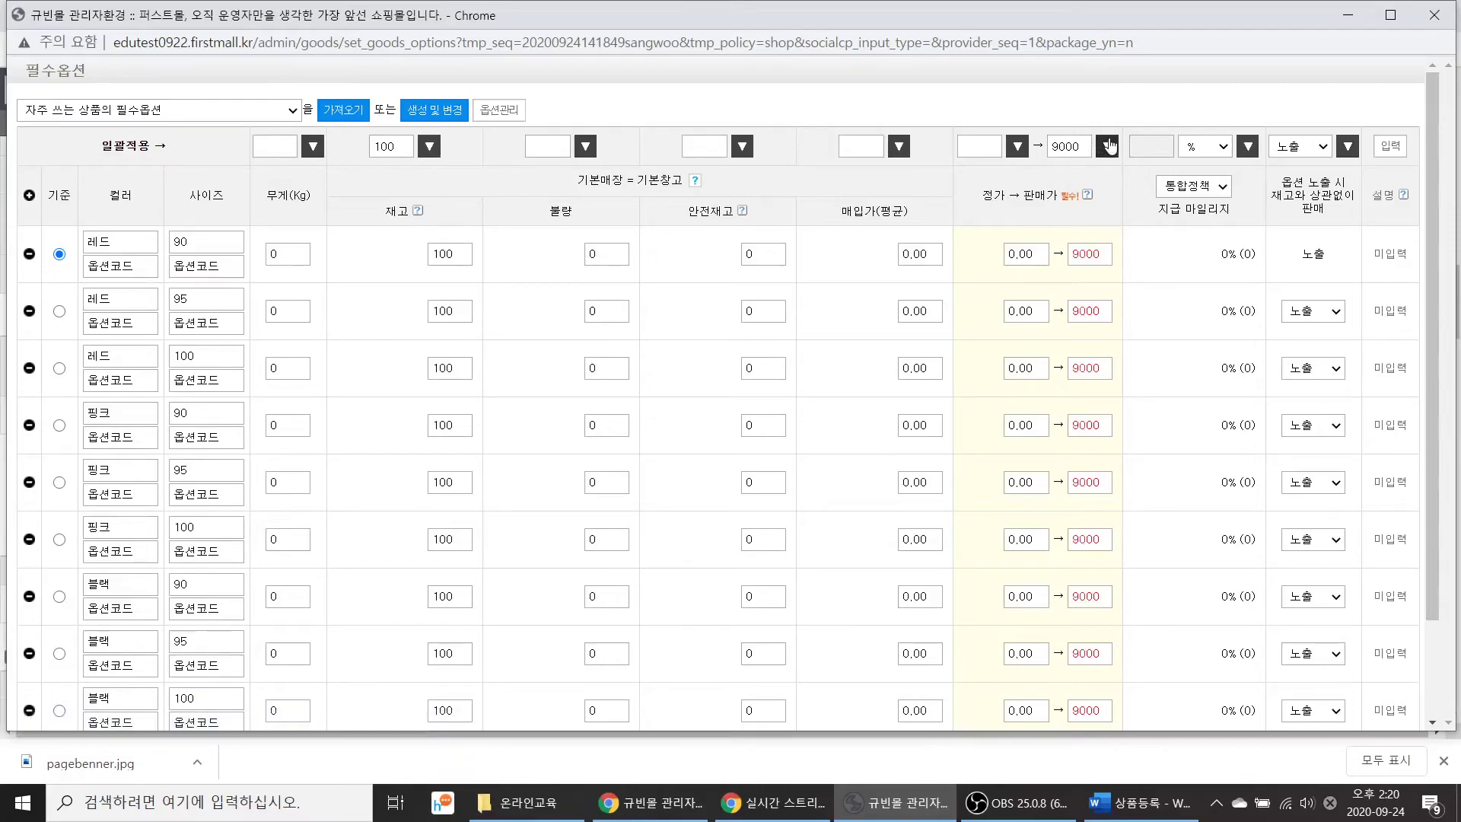
left_click(982, 147)
type("15000")
left_click(1018, 146)
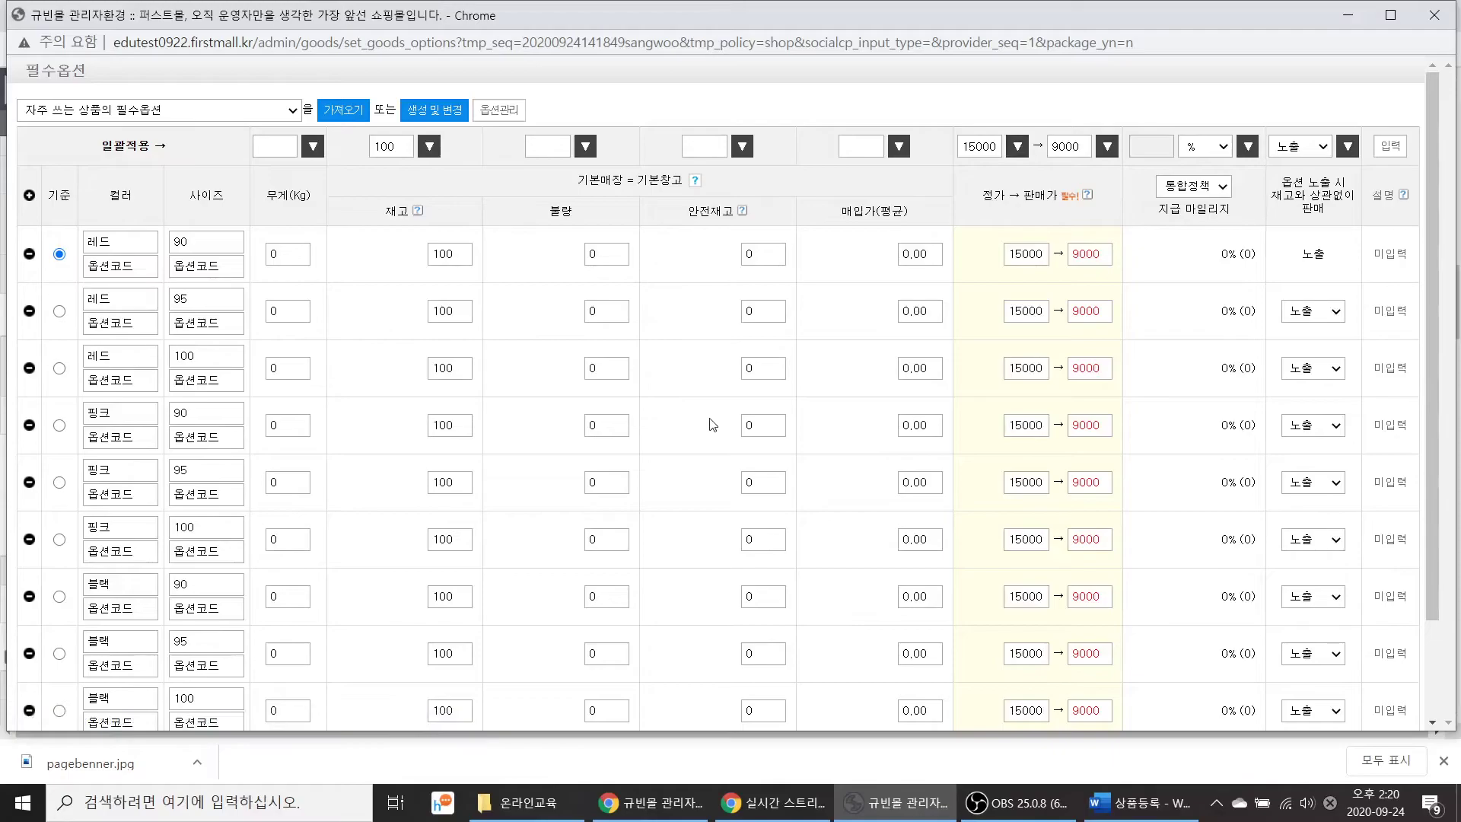
Step: Apply the finished 필수옵션 list to the product and save the product
scroll(712, 425, "down", 3)
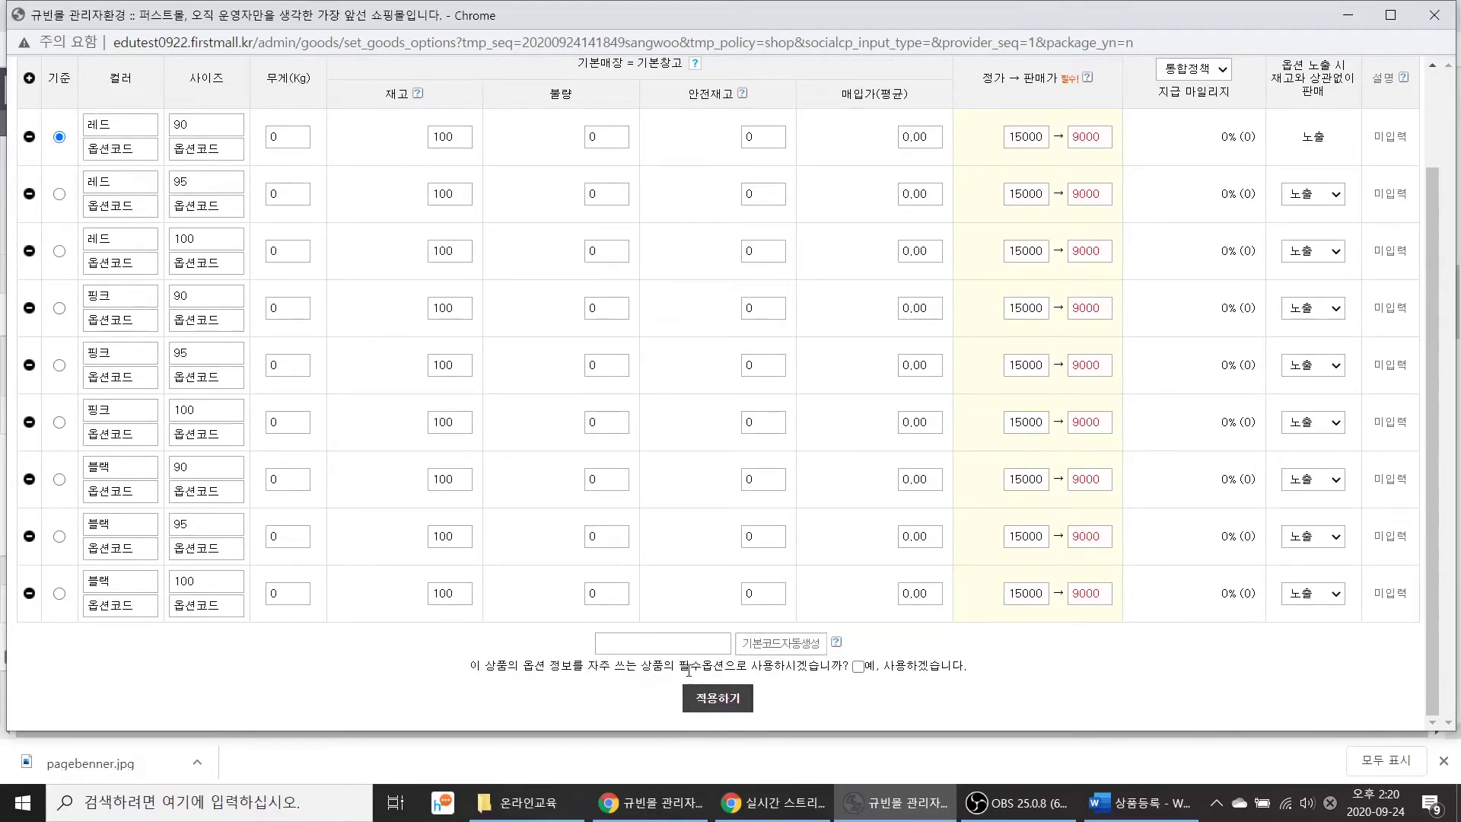
left_click(704, 699)
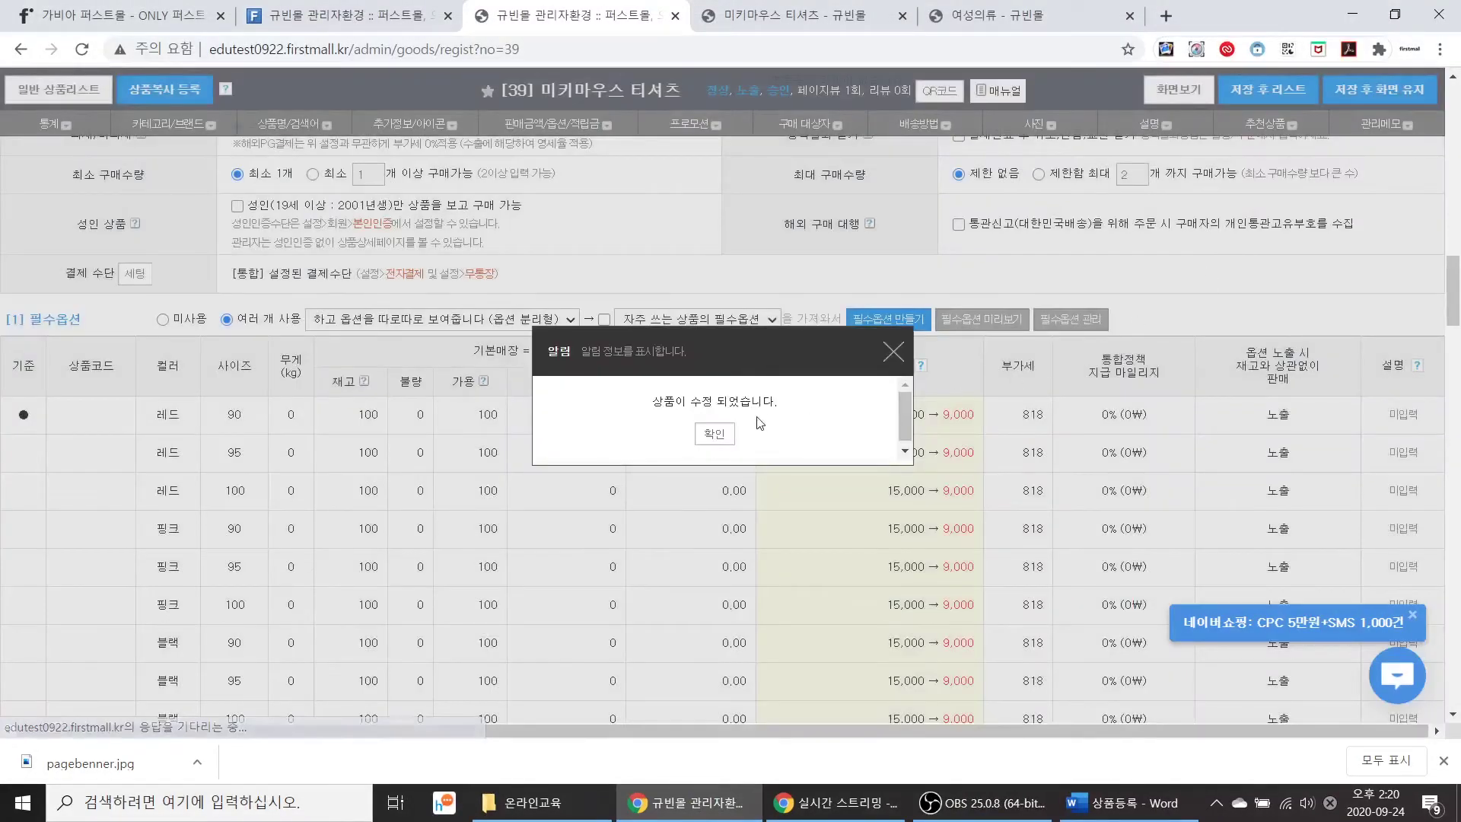
left_click(724, 428)
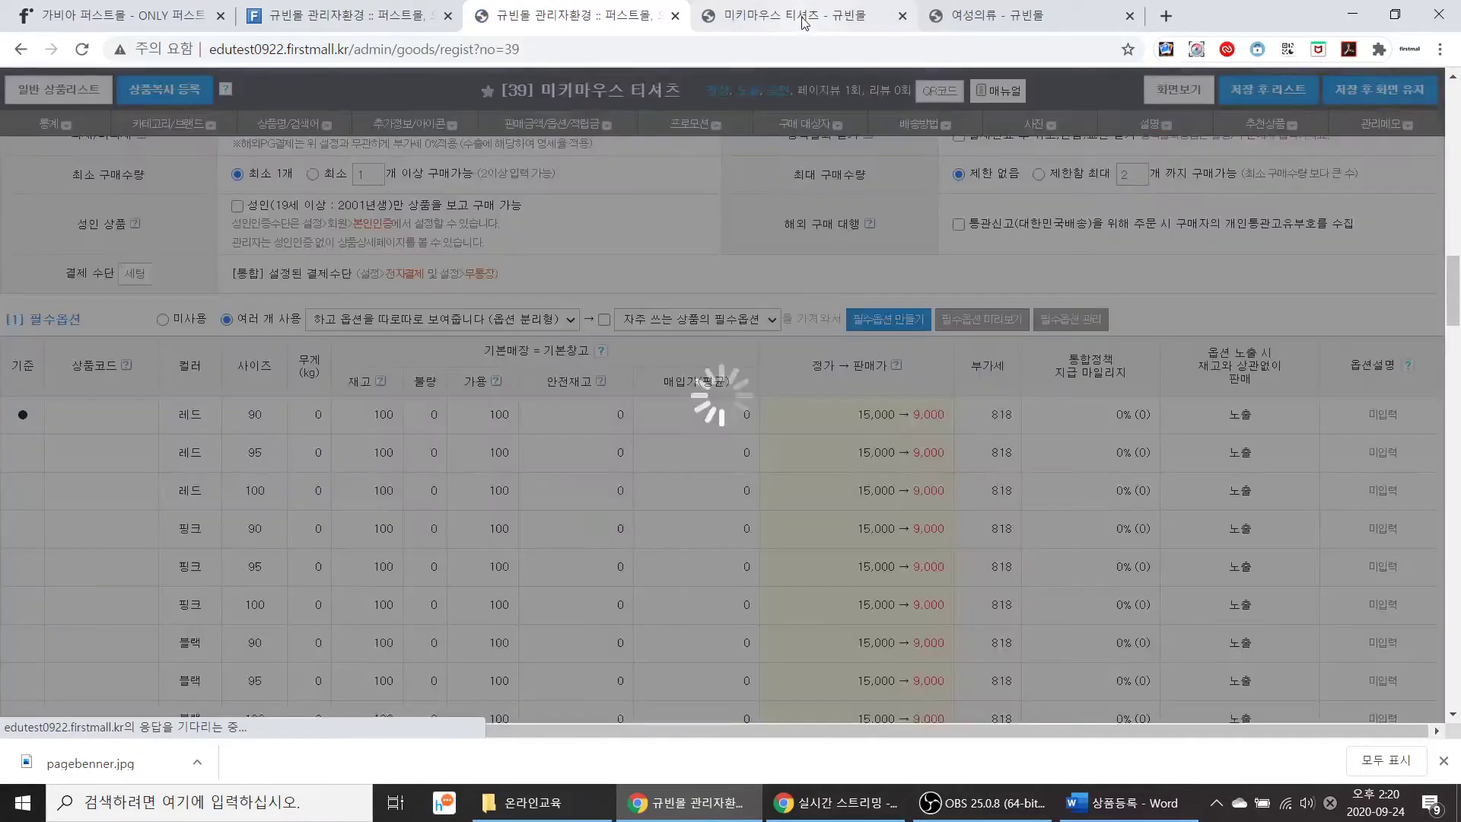
Step: Reload the product's storefront page and select the 컬러 레드 in 사이즈 95
left_click(802, 22)
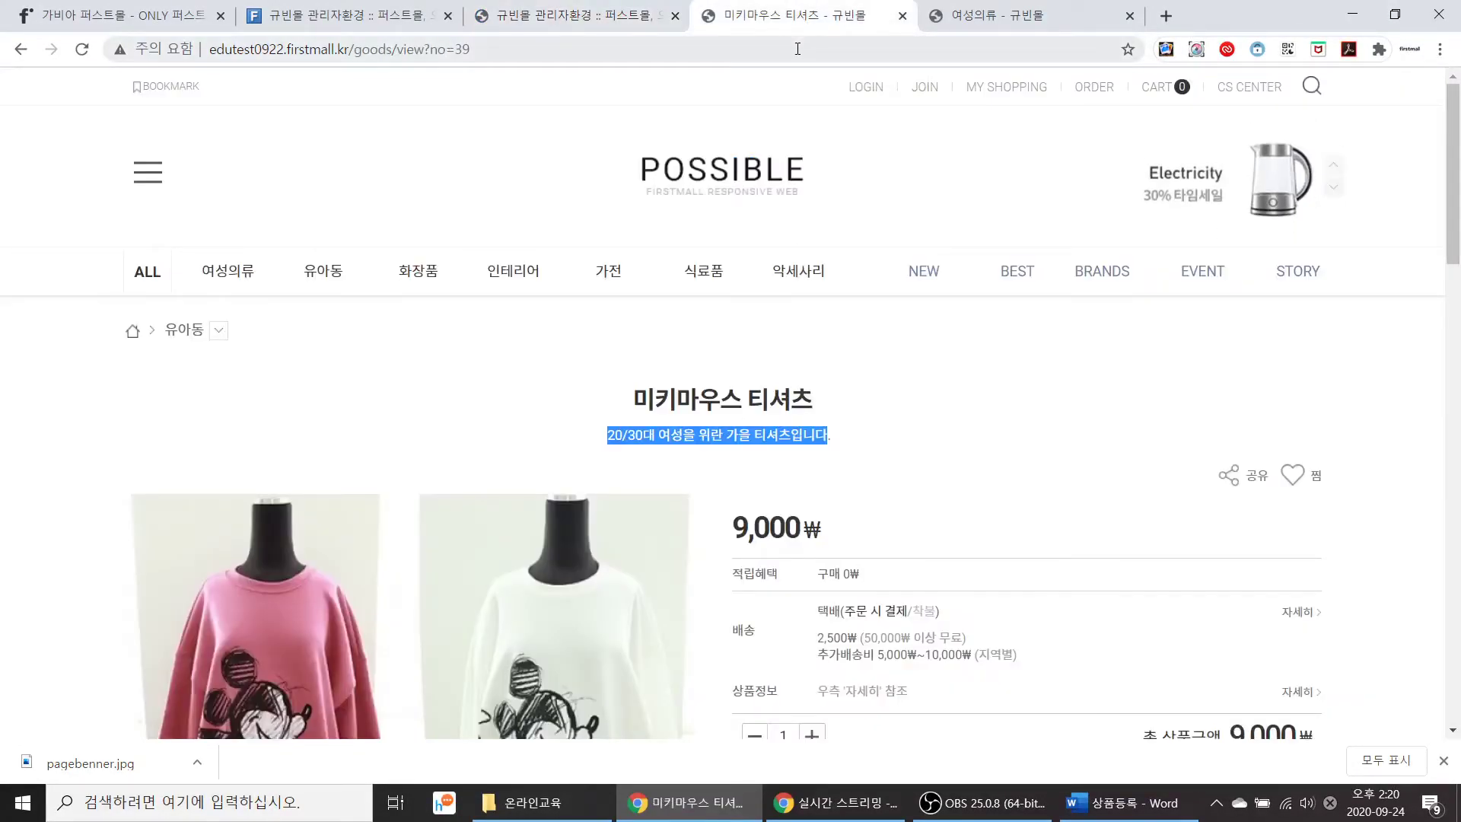
key("F5")
scroll(977, 362, "down", 3)
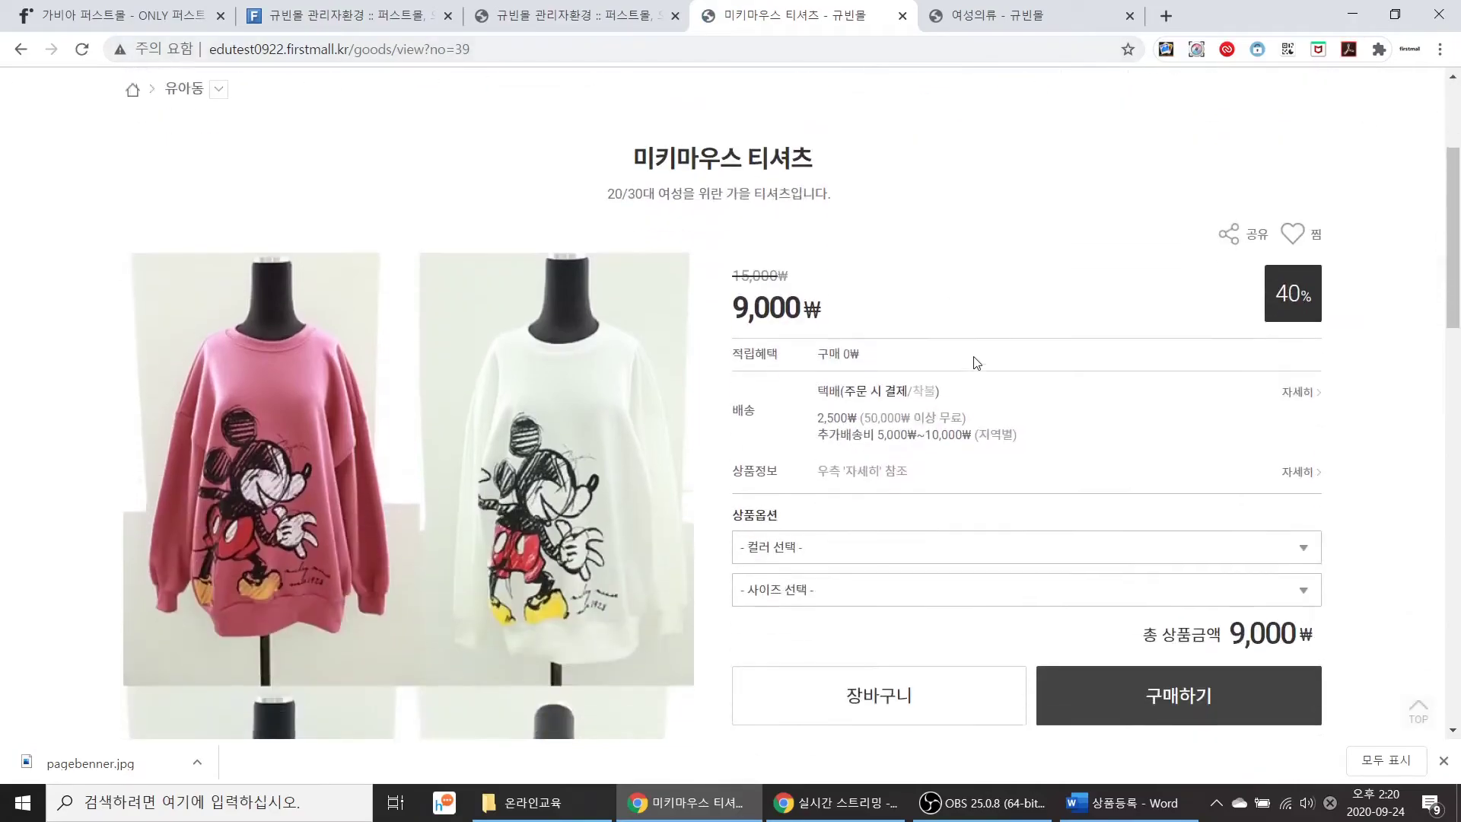
scroll(977, 362, "down", 2)
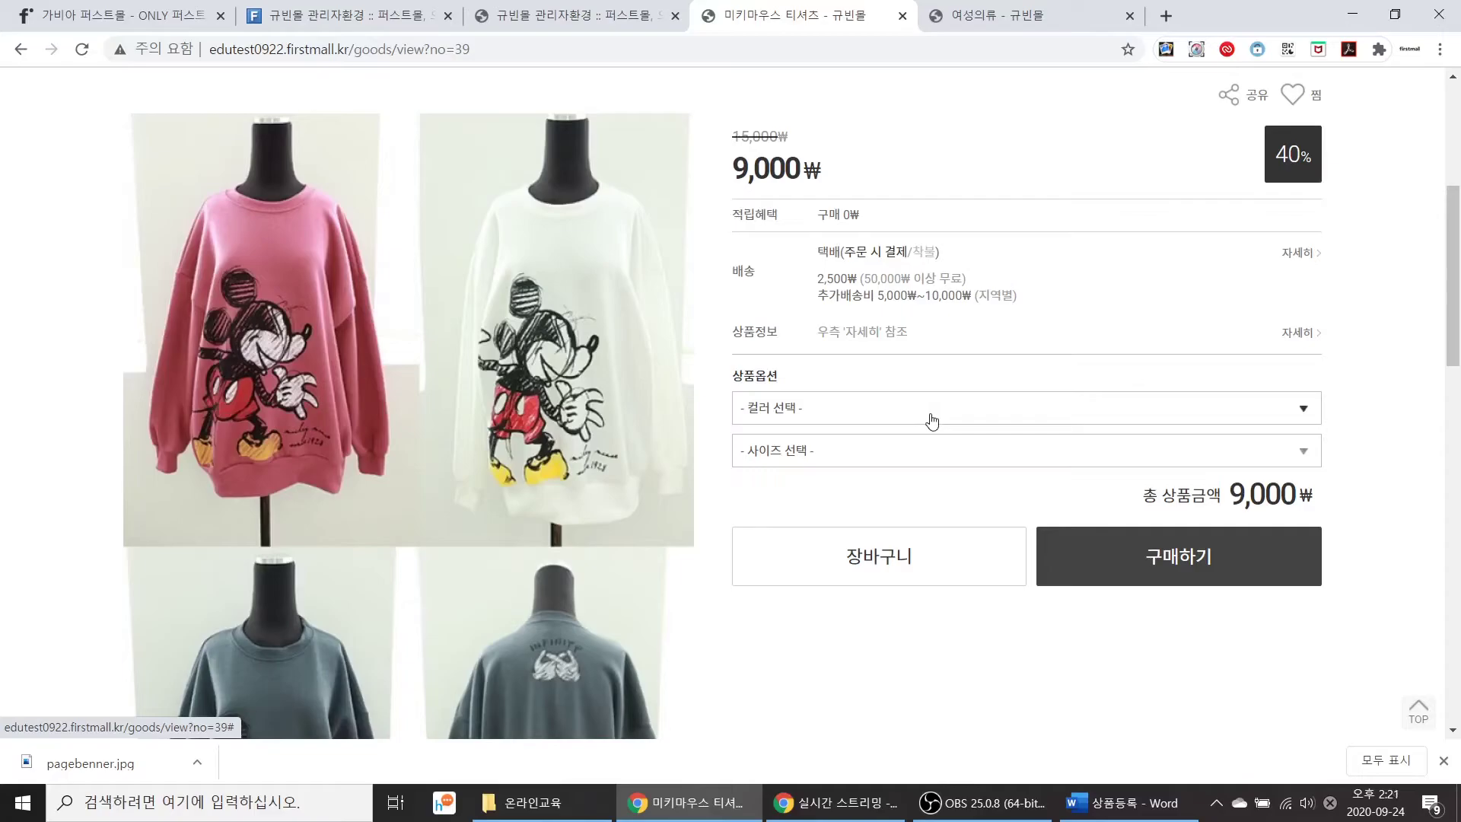
left_click(929, 419)
left_click(929, 484)
left_click(926, 452)
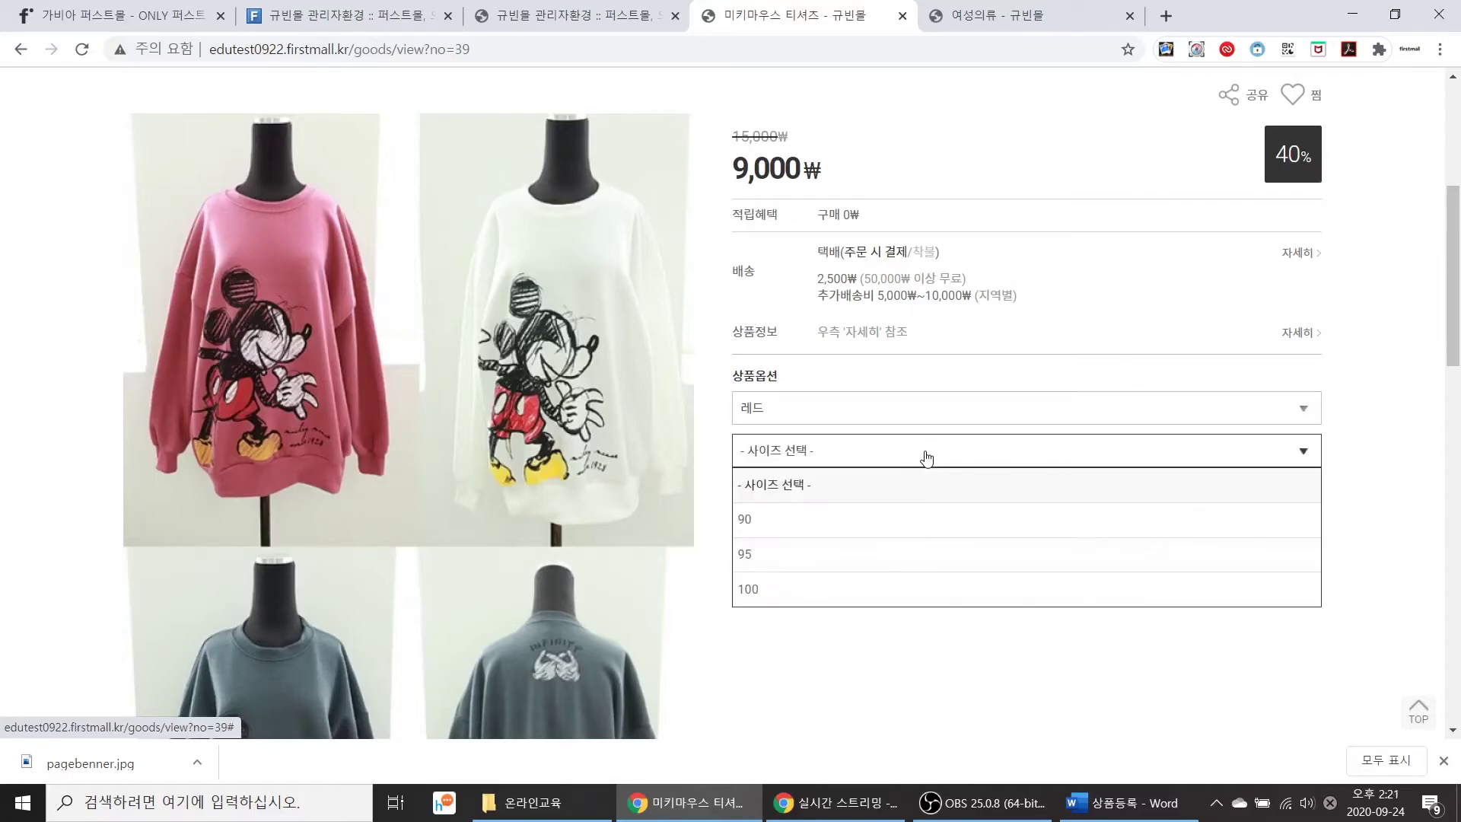
left_click(927, 549)
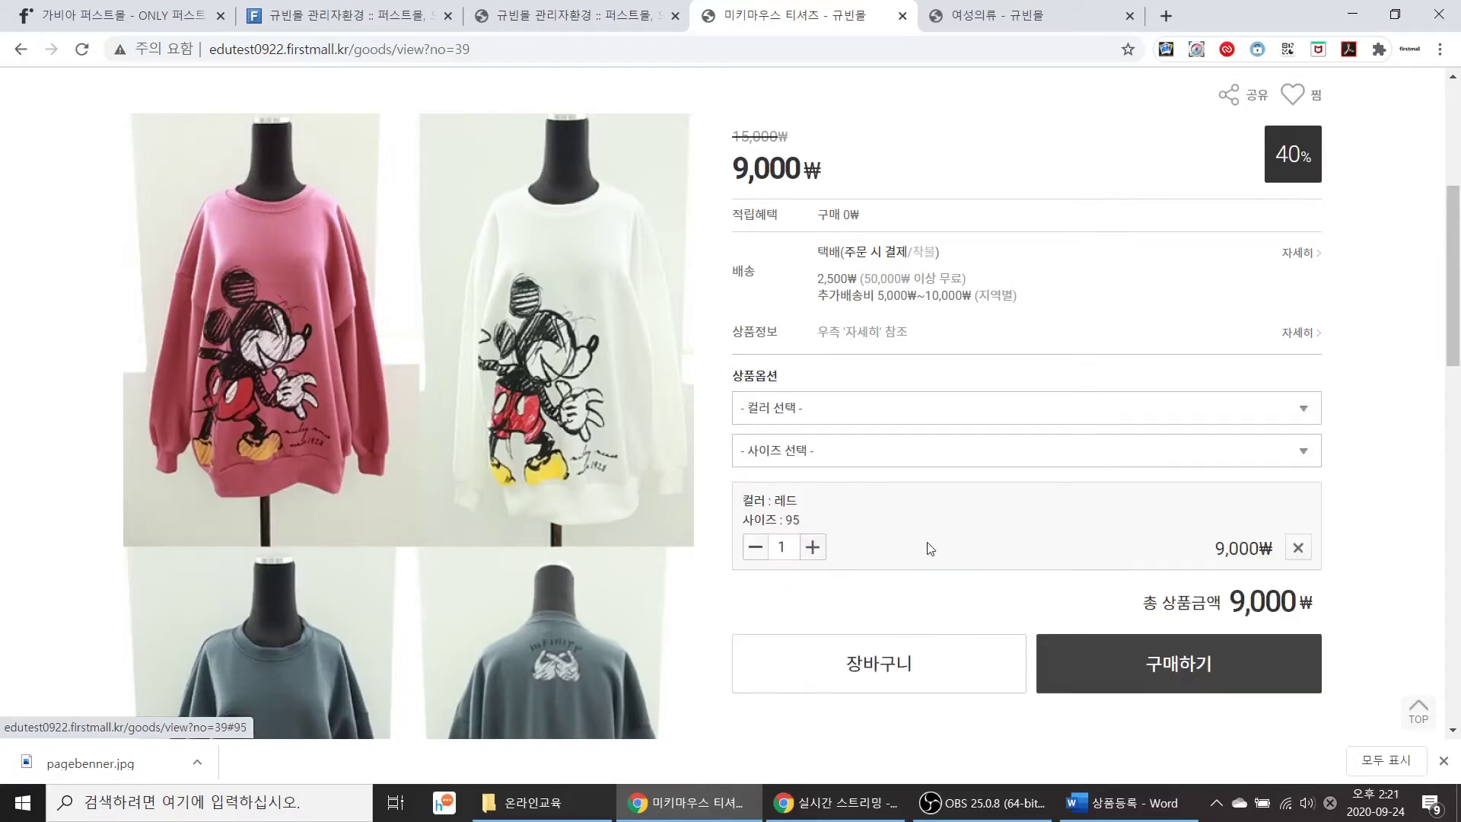
Step: Add the 블랙 / 90 combination to the storefront selection and examine the struck-through regular price
left_click(1012, 420)
left_click(980, 551)
left_click(966, 458)
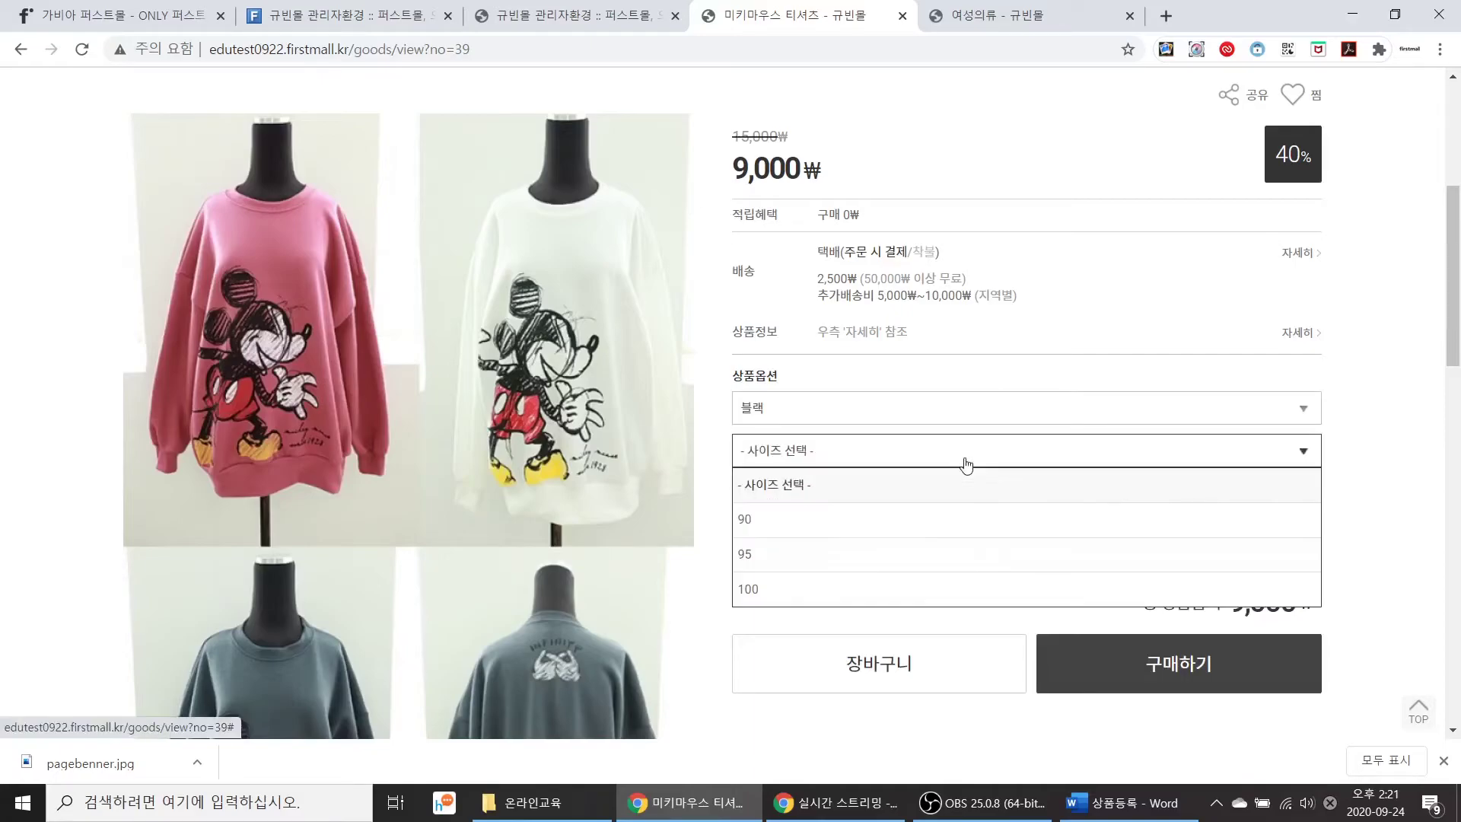
left_click(955, 516)
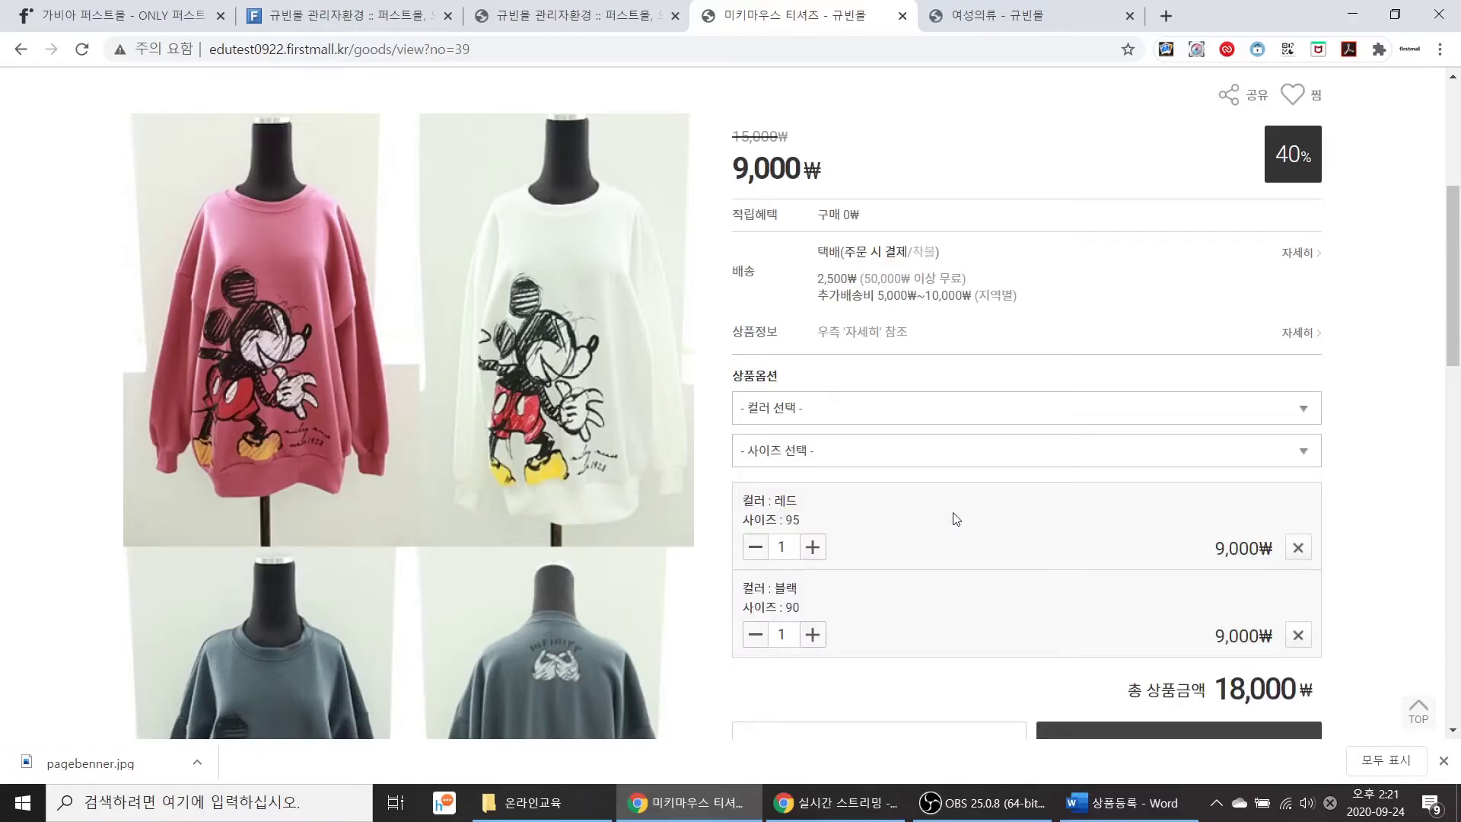
scroll(952, 510, "up", 1)
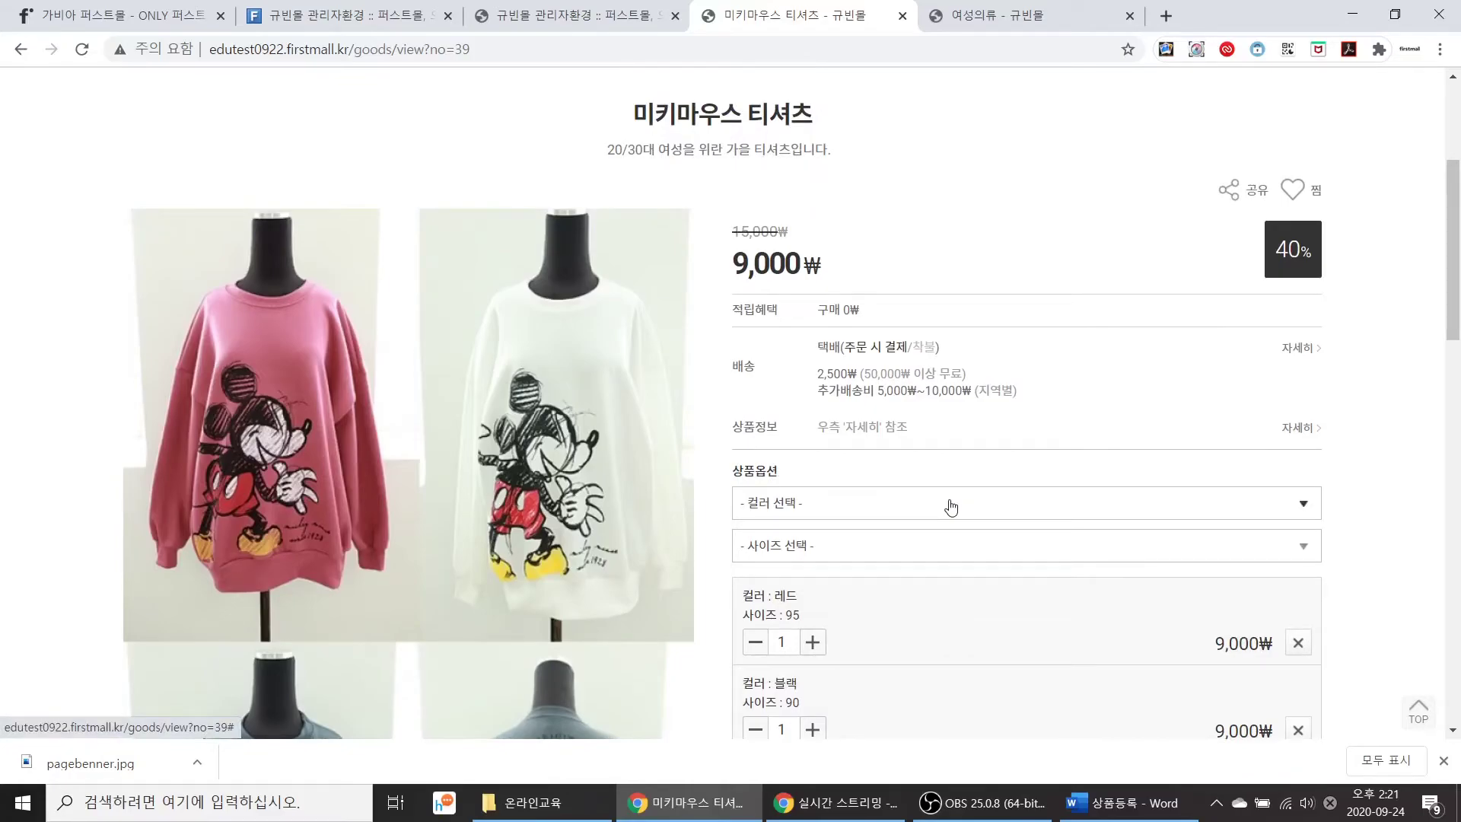
left_click_drag(732, 232, 791, 233)
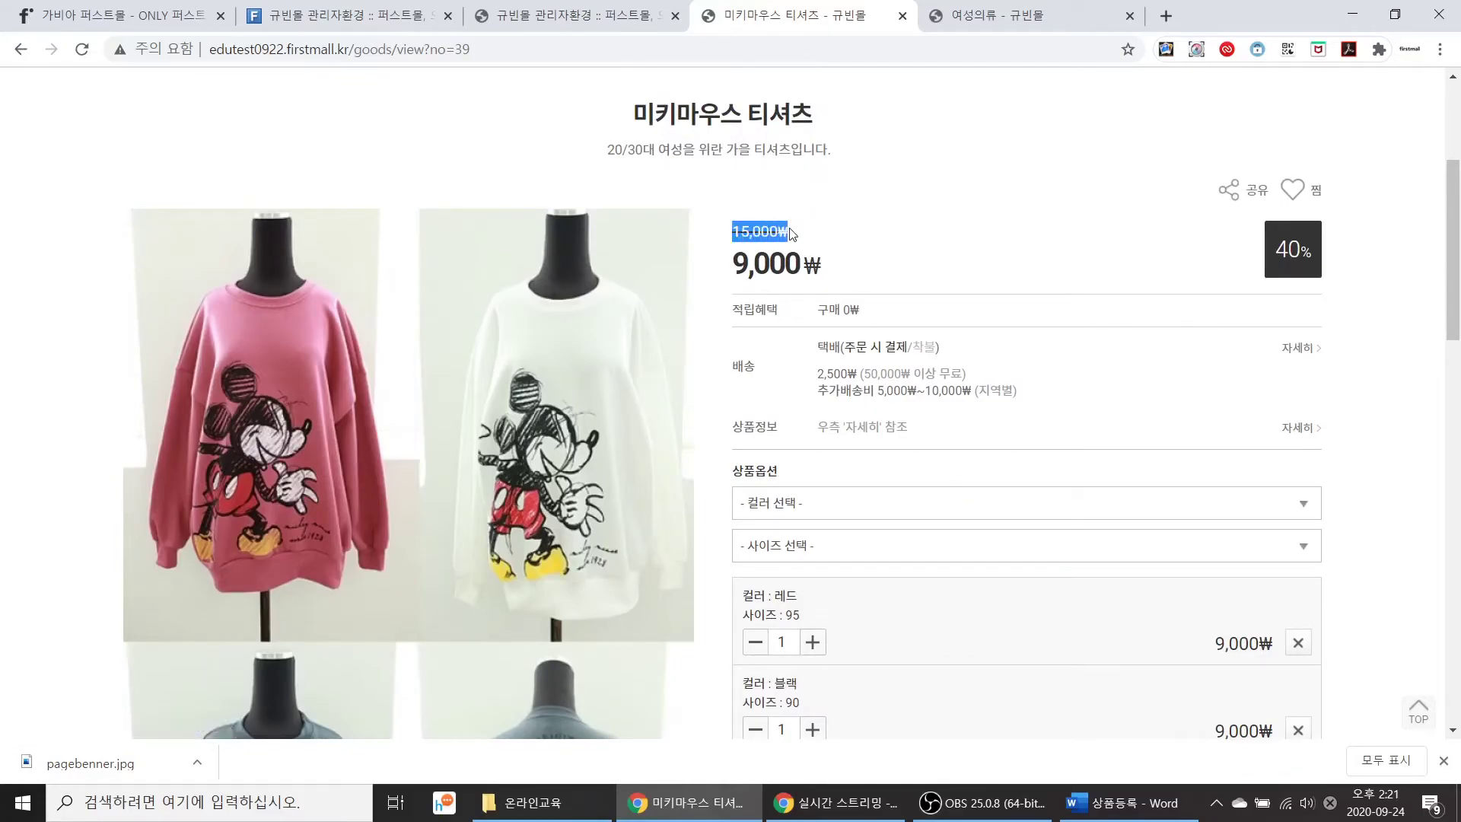
left_click(791, 232)
Step: Enable 추가구성옵션 for the product on its admin page and open the form for generating these options
left_click(522, 15)
scroll(626, 384, "down", 3)
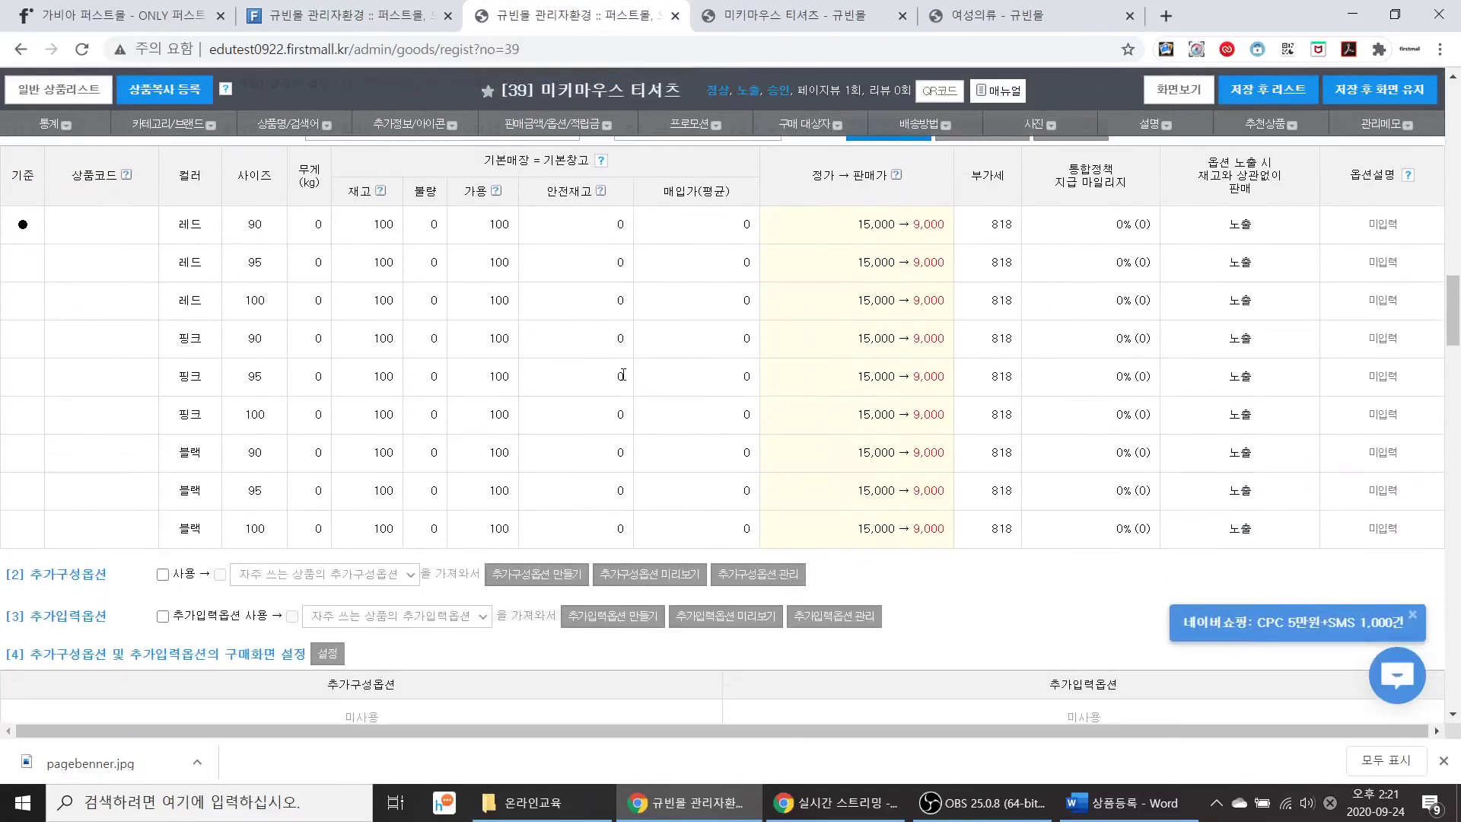
scroll(622, 375, "down", 1)
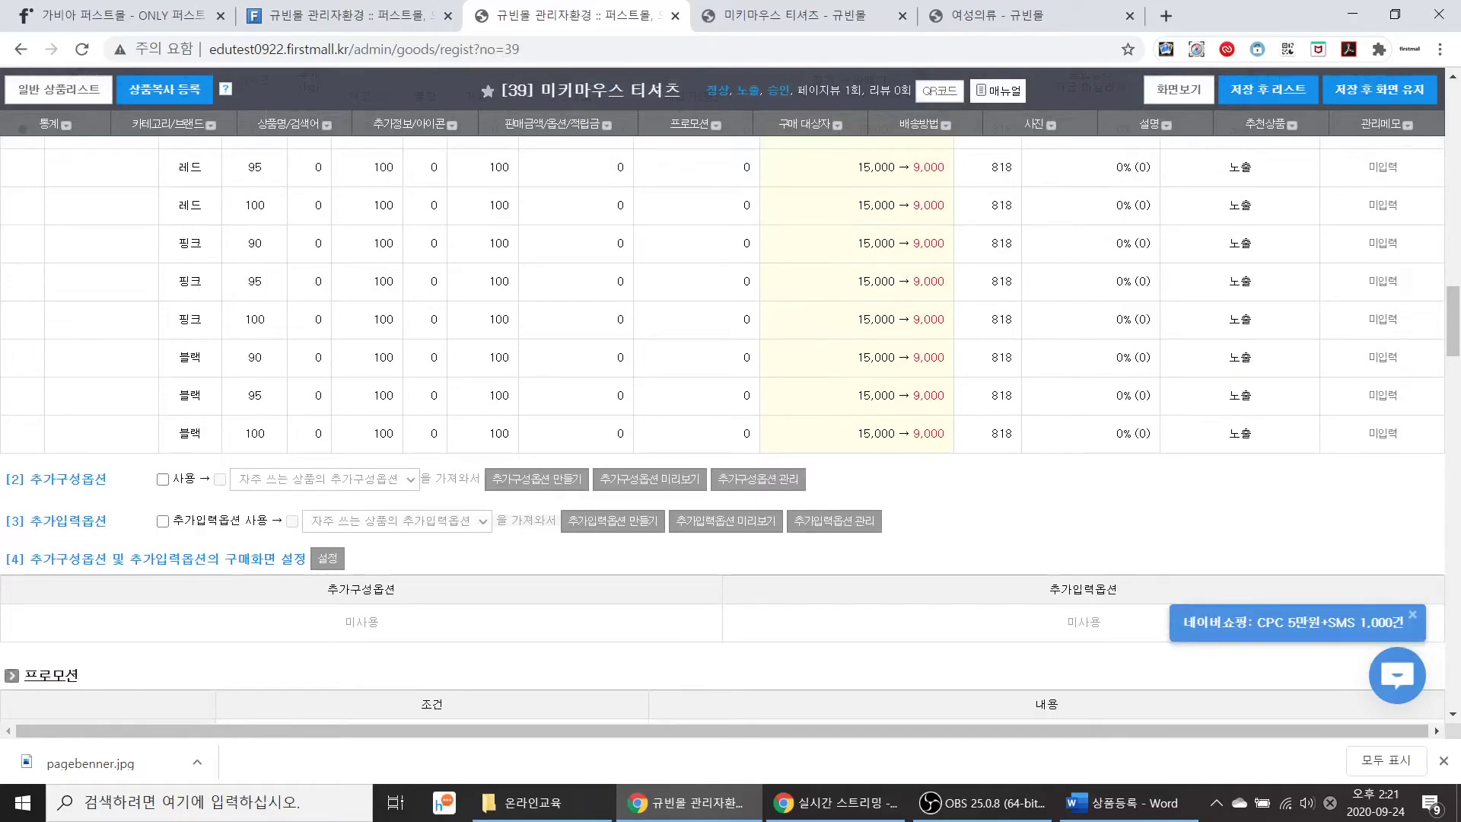
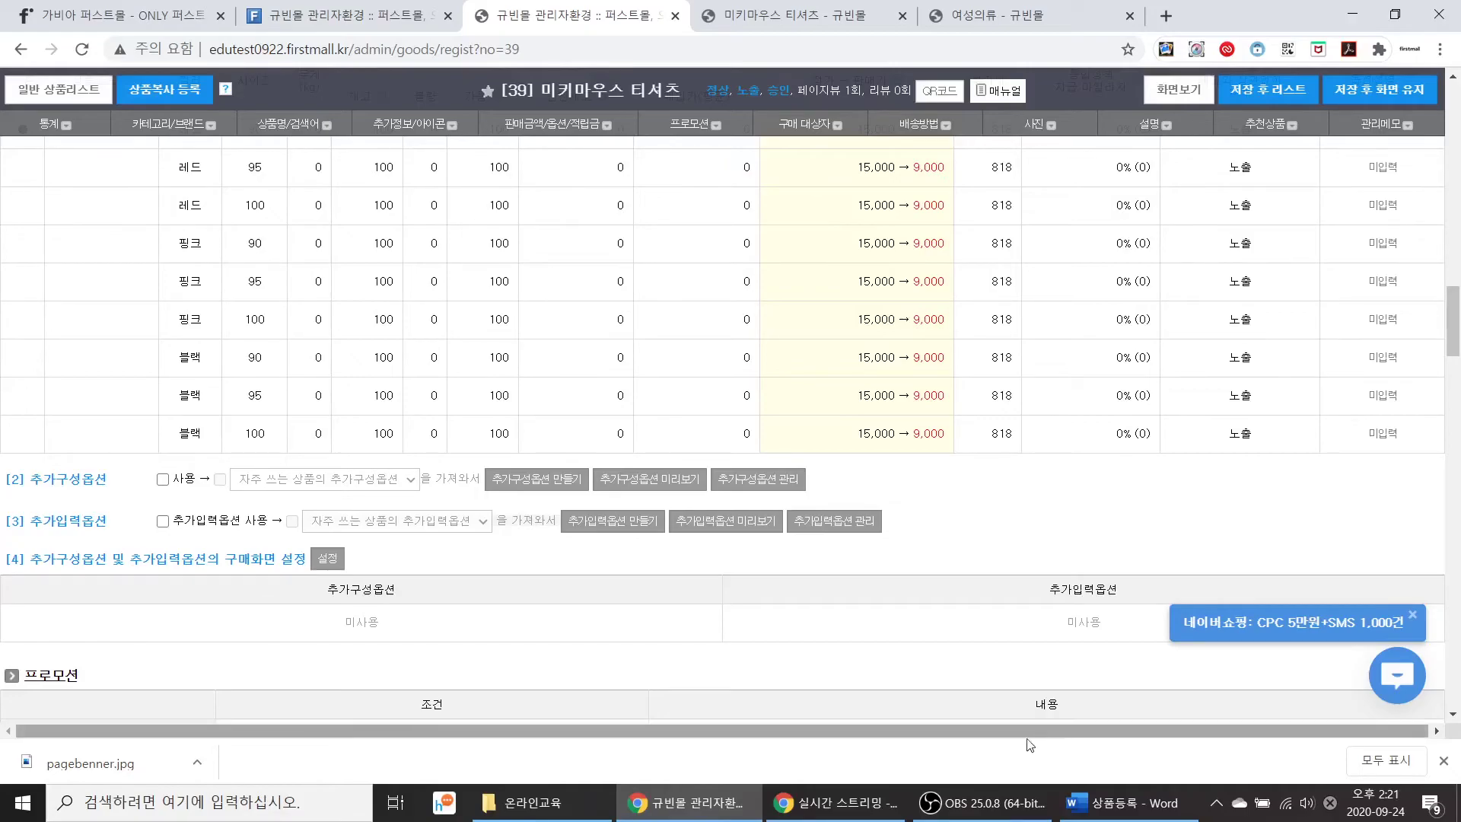
left_click(163, 480)
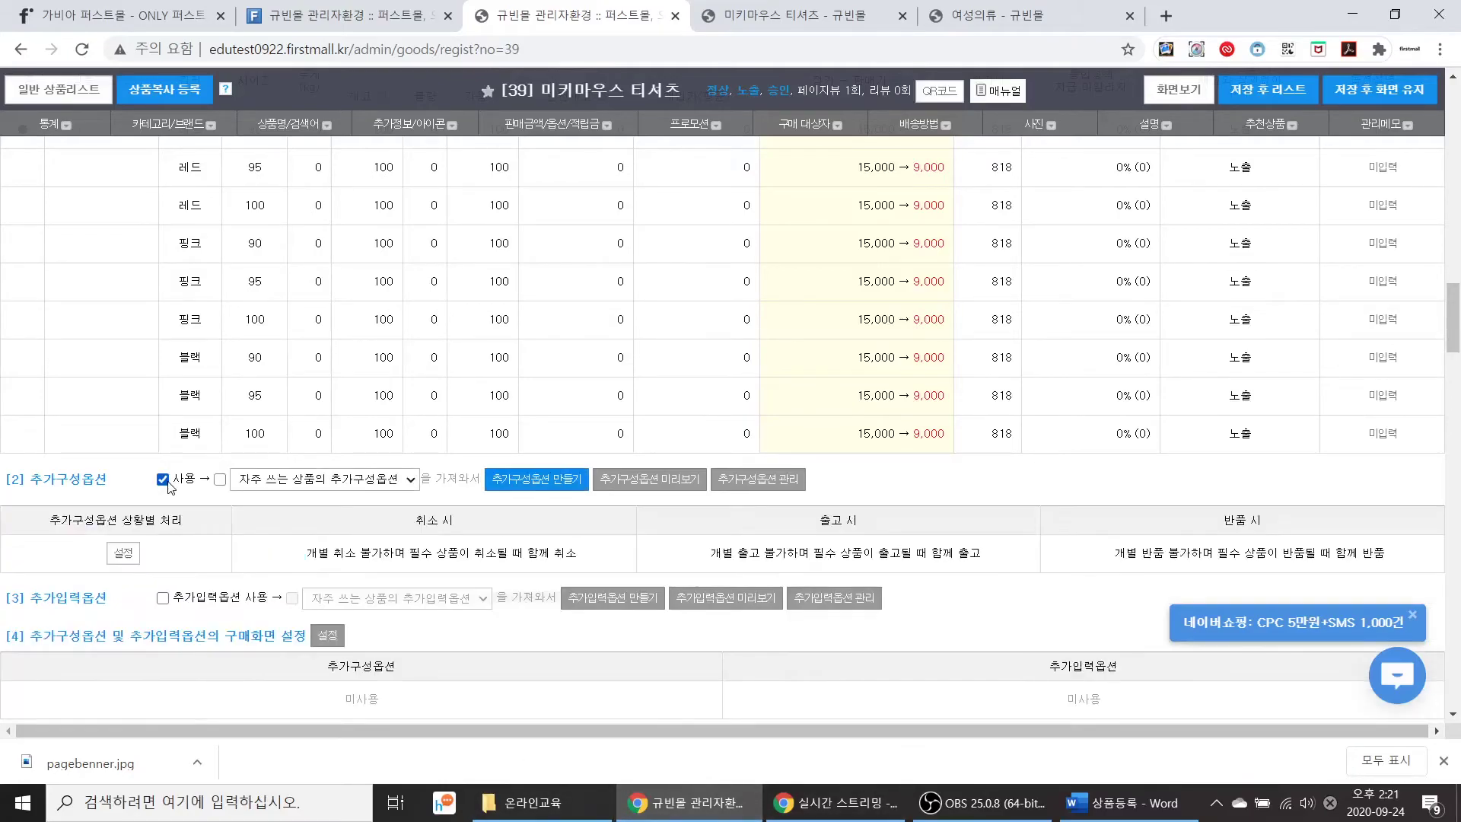
left_click(542, 488)
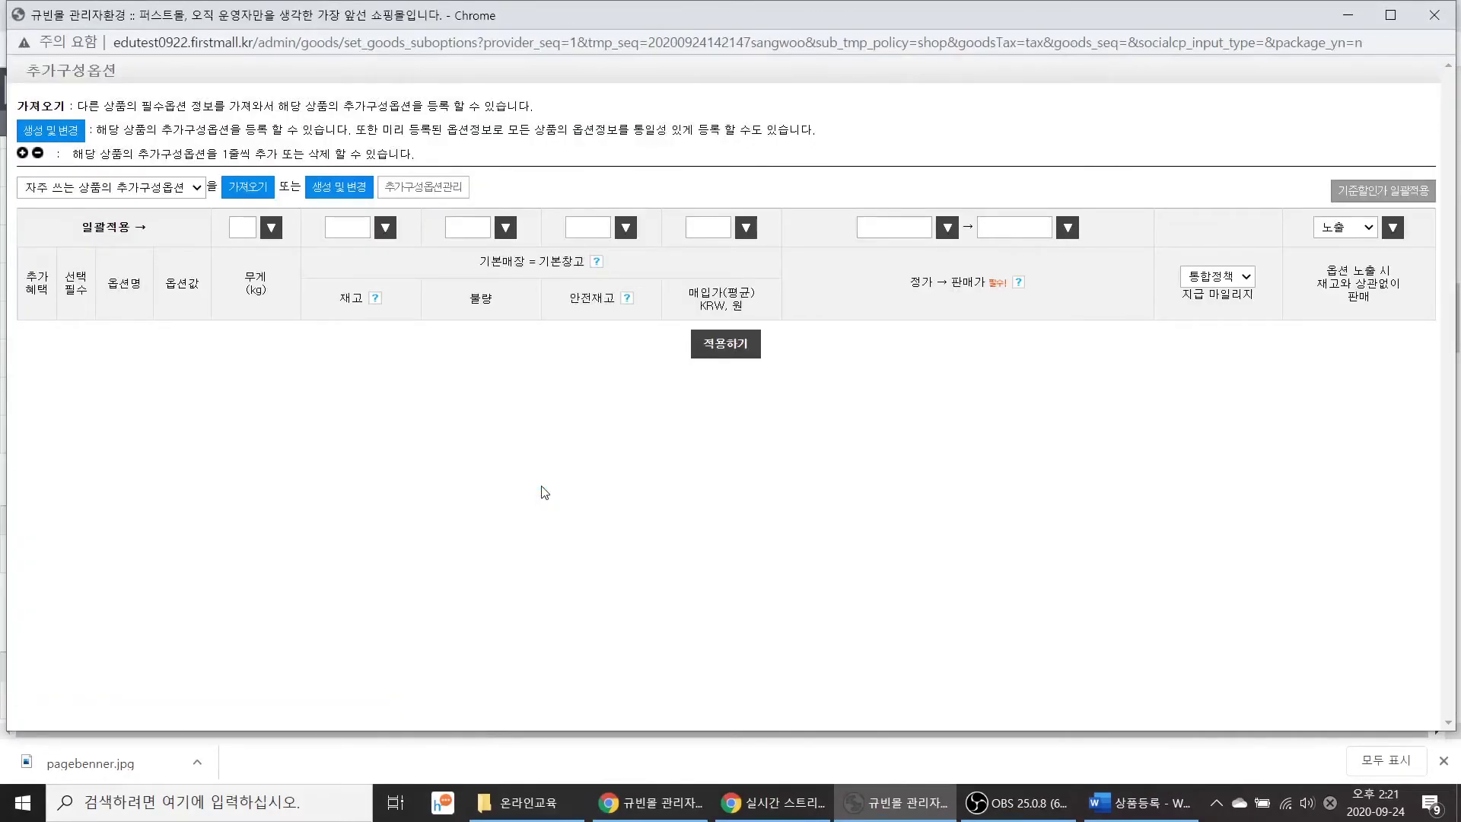
left_click(348, 196)
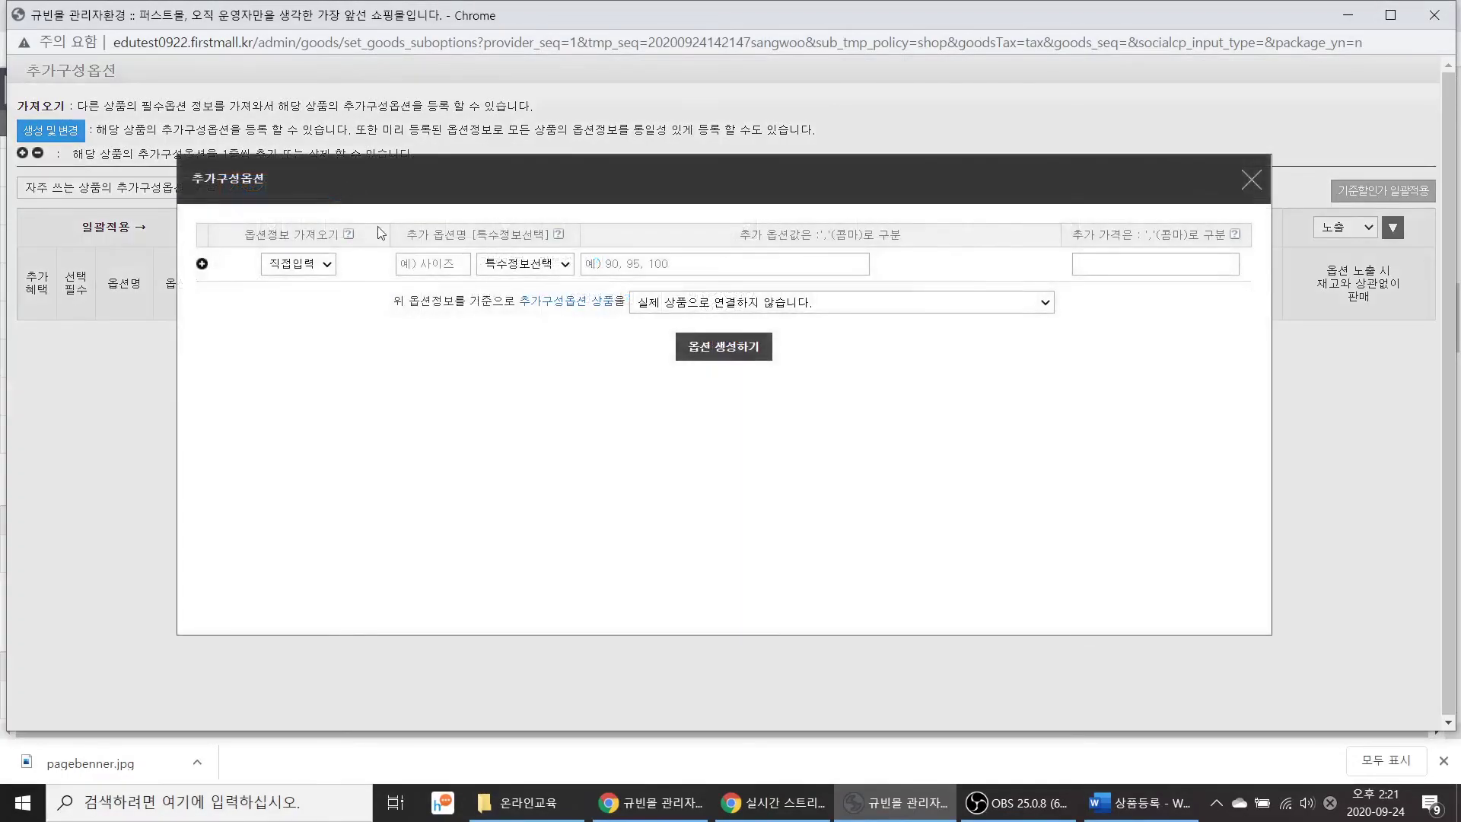
Step: Generate an additional option named 추가 구성 상품 with the values 핸드백,구두
left_click(421, 267)
type("추")
type("가 구성")
type(" 상품")
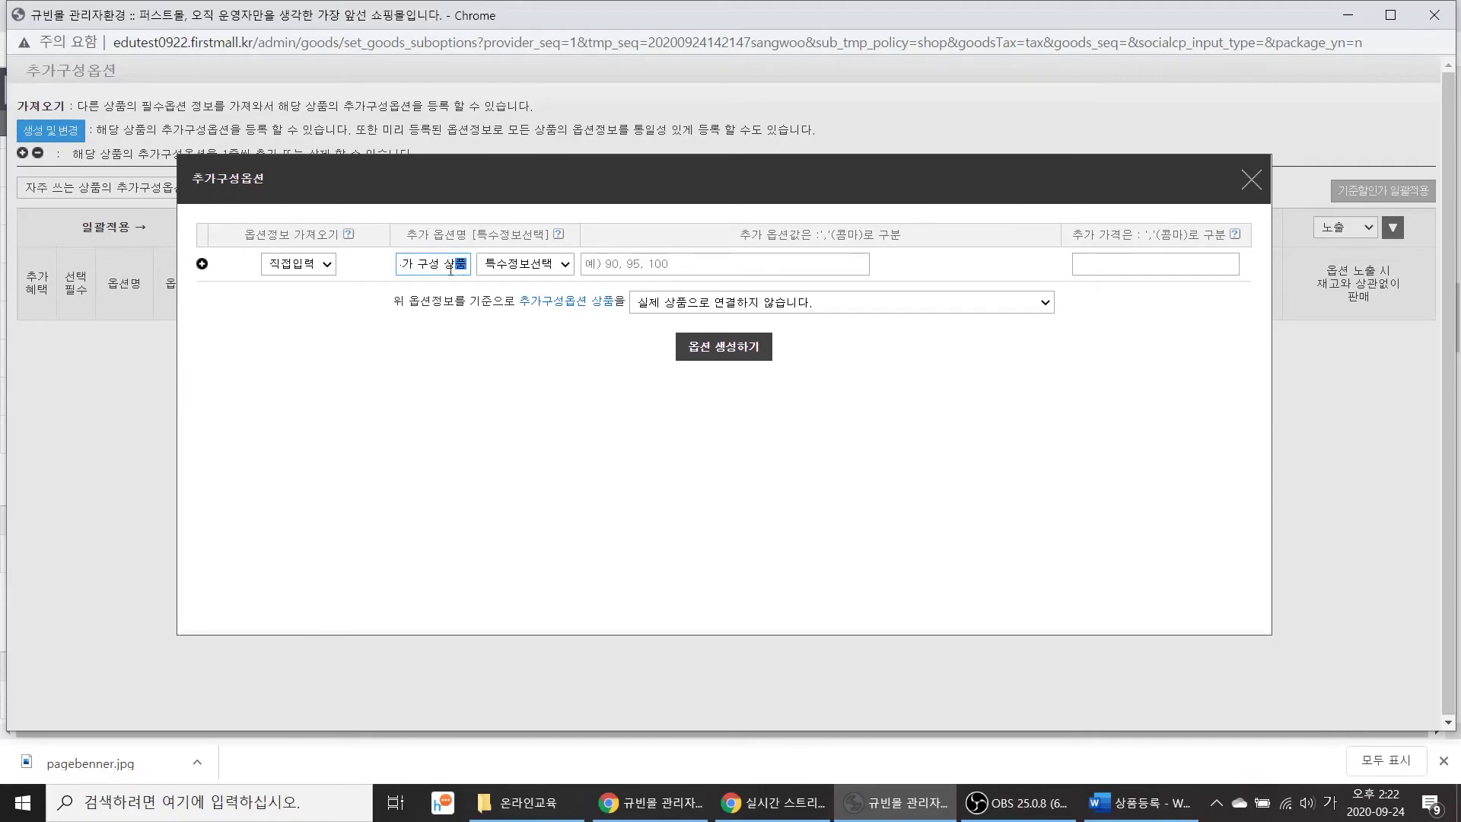
left_click(599, 264)
type("핸드백,곰")
type("두")
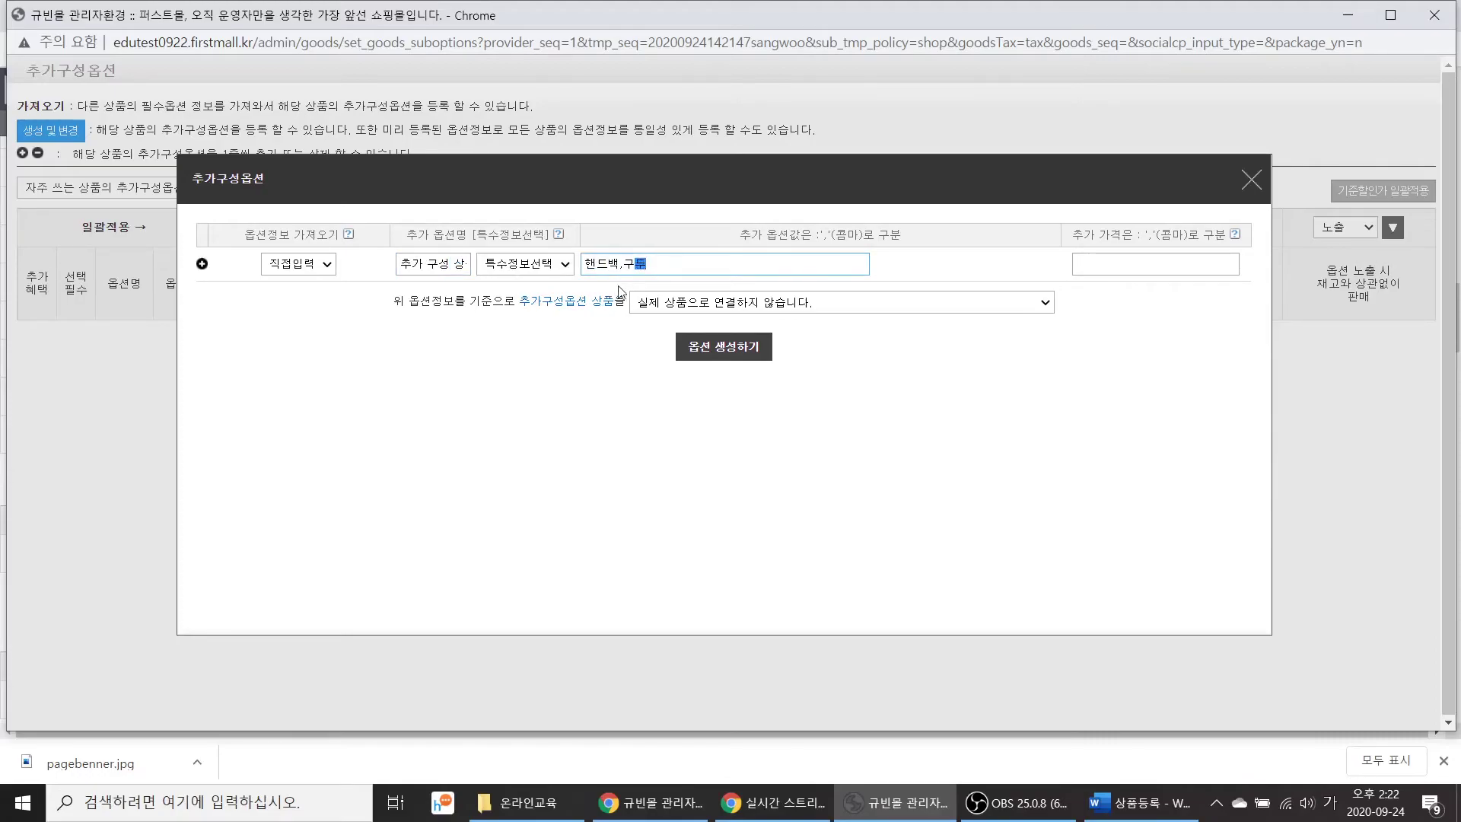
left_click(881, 354)
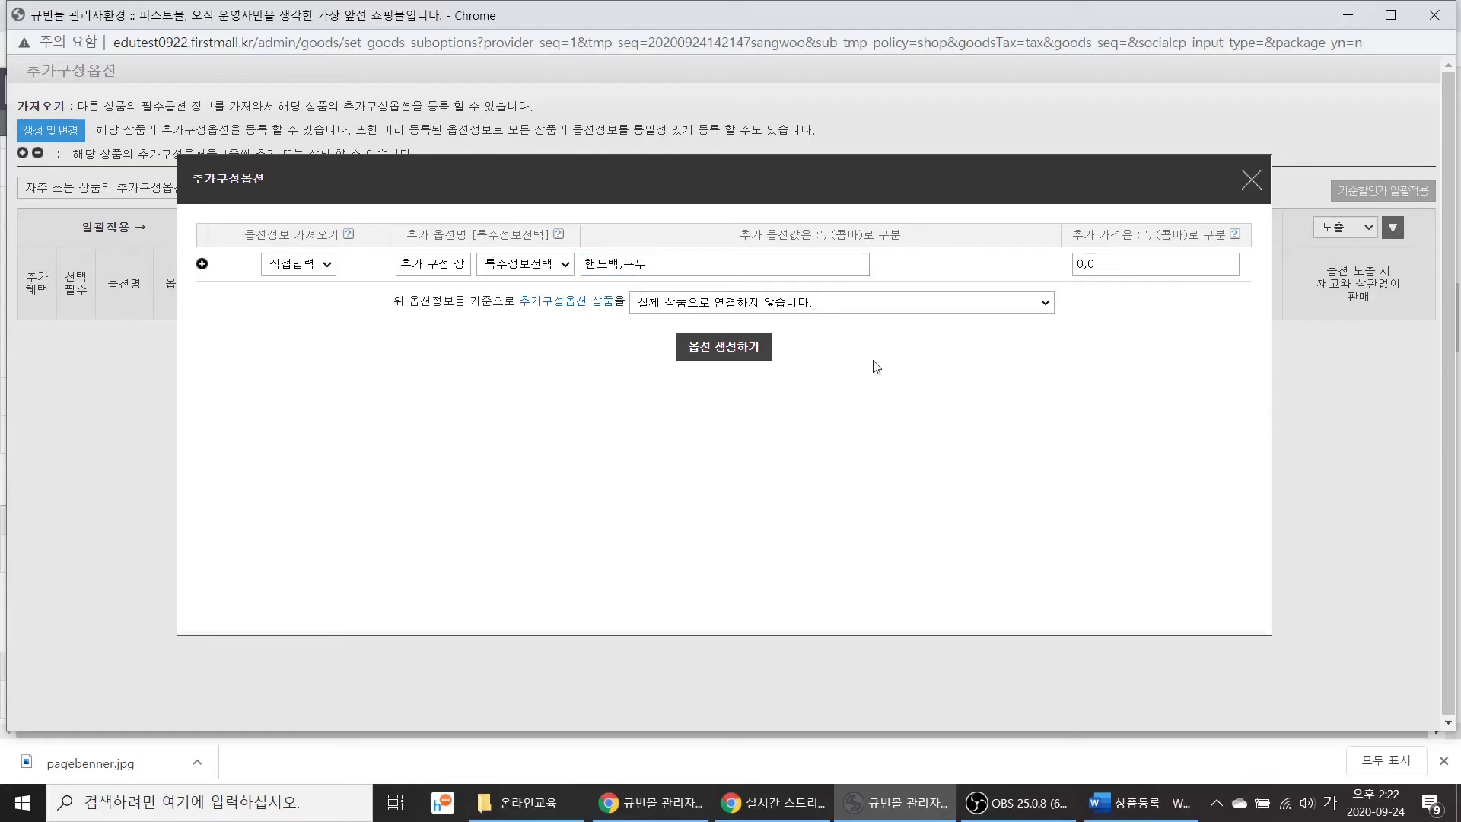
left_click(740, 351)
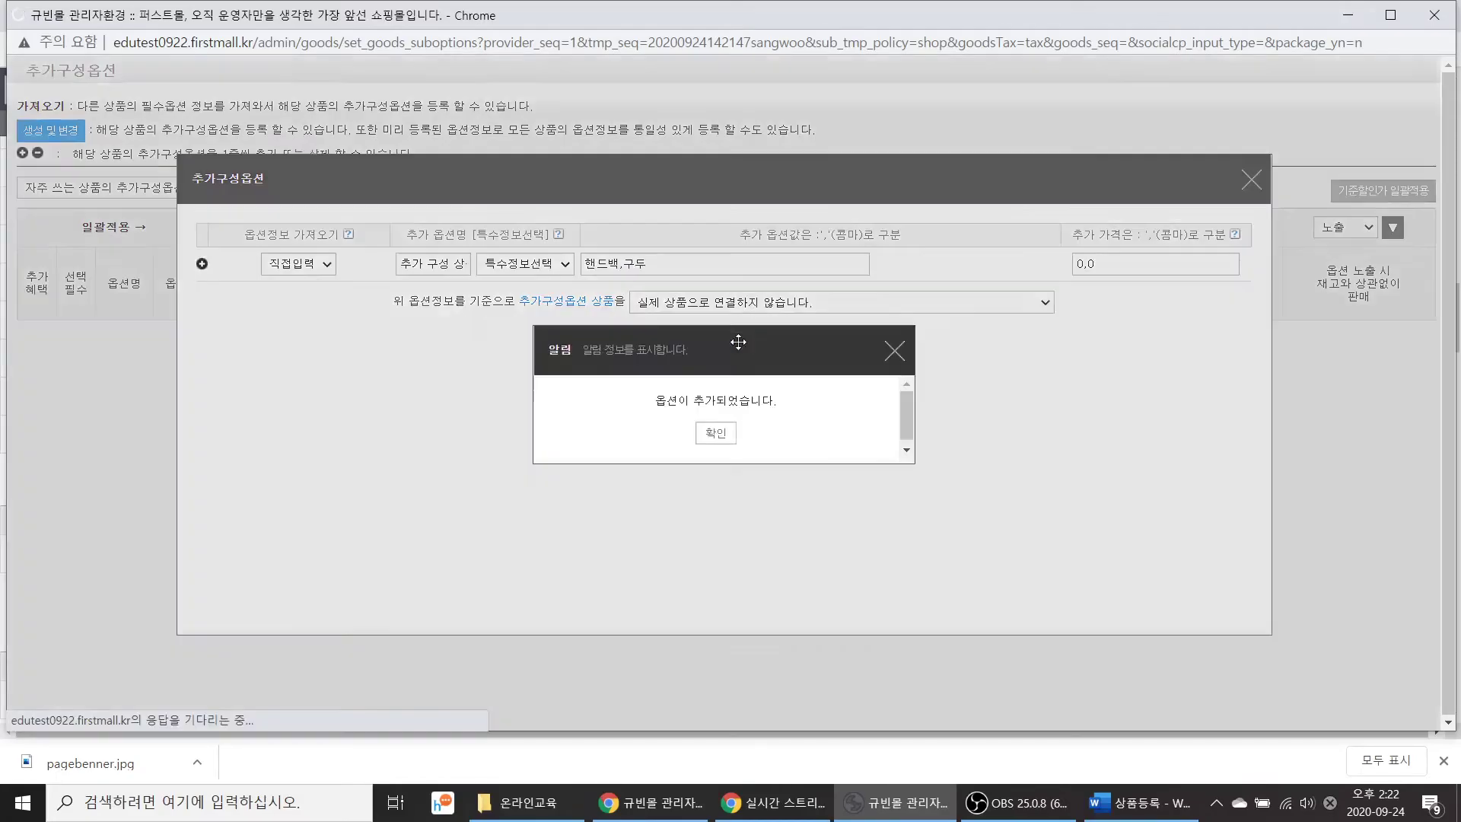
left_click(712, 427)
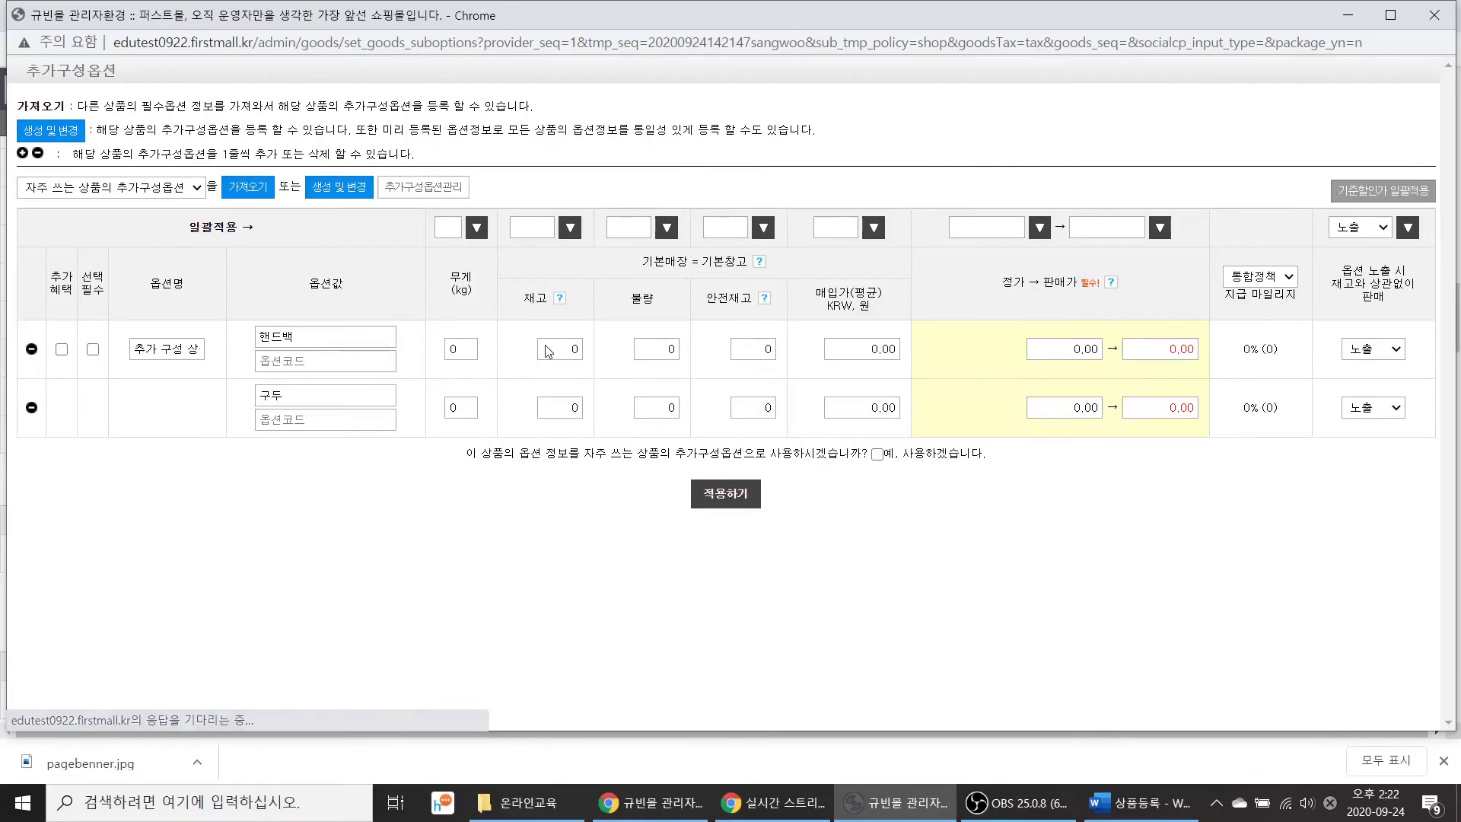
Step: Set 핸드백 to a 재고 of 90 and a 판매가 of 90000, and 구두 to 100 and 50000
left_click(577, 348)
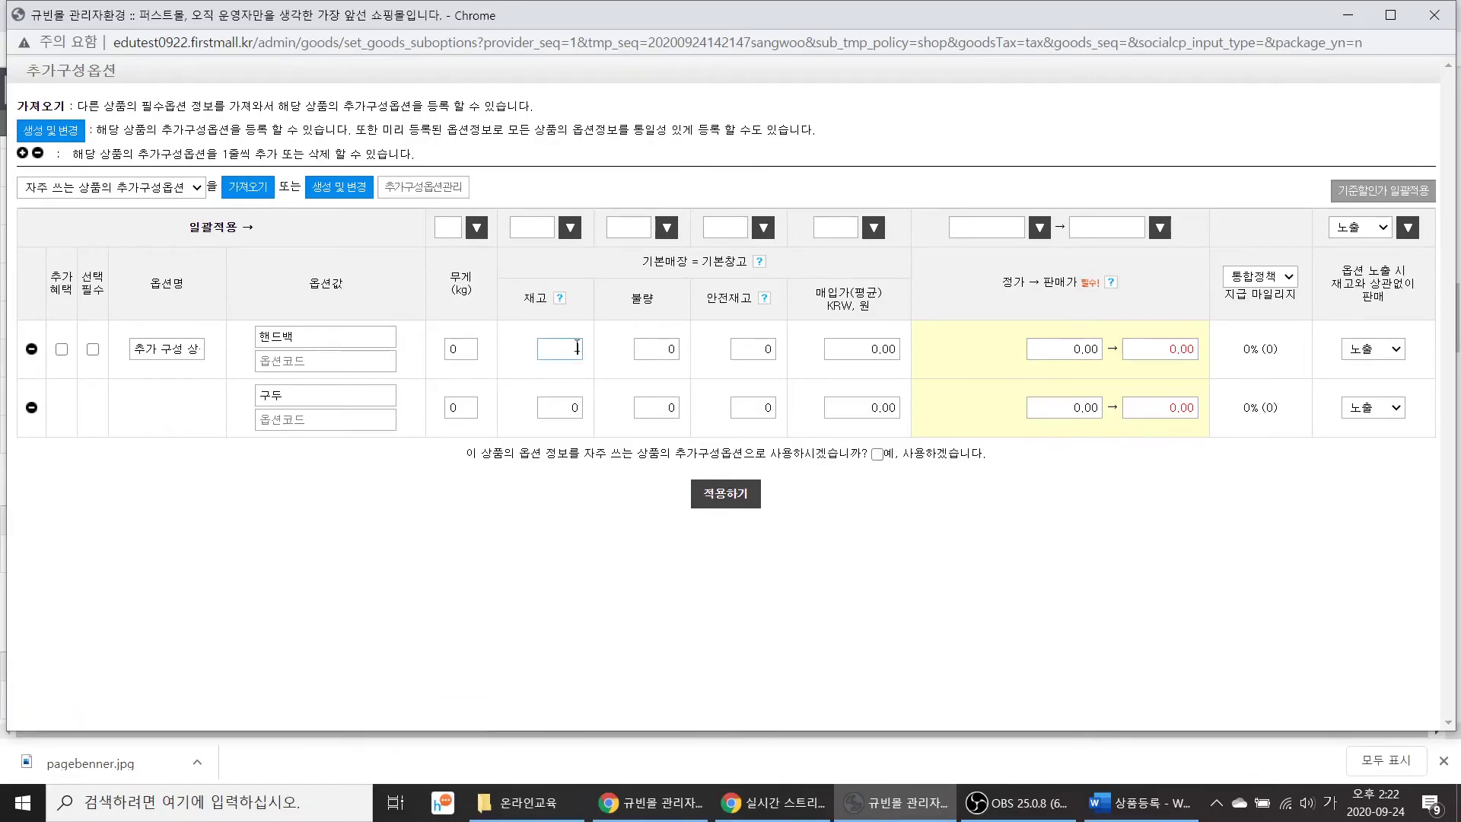
type("90")
left_click(576, 407)
type("100")
left_click_drag(1142, 352, 1208, 358)
type("90000")
left_click_drag(1169, 411, 1221, 410)
type("50000")
Step: Apply the 추가구성옵션 list to the product and save the product, staying on its page
left_click(726, 494)
left_click(700, 428)
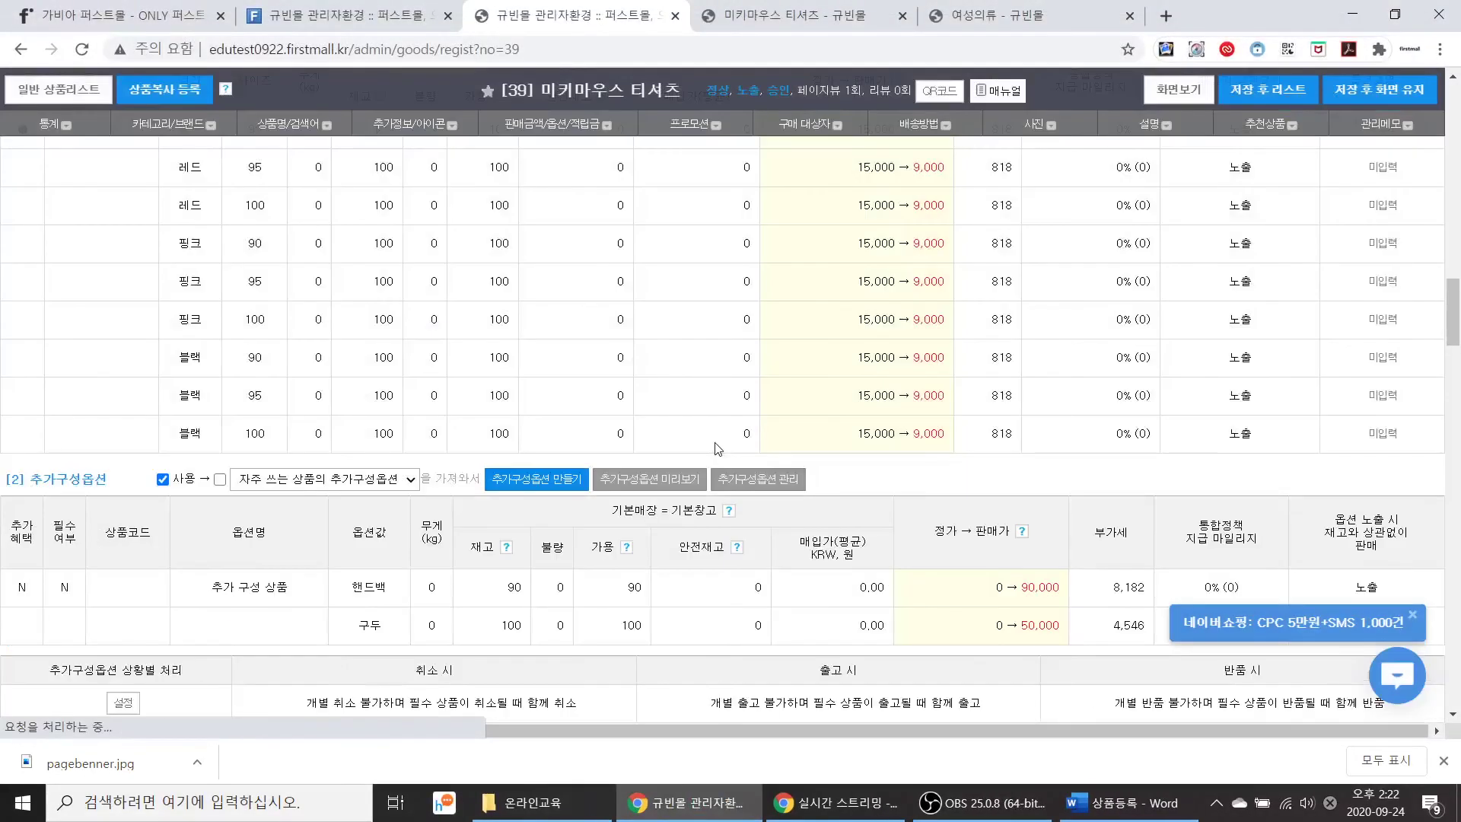
left_click(1374, 104)
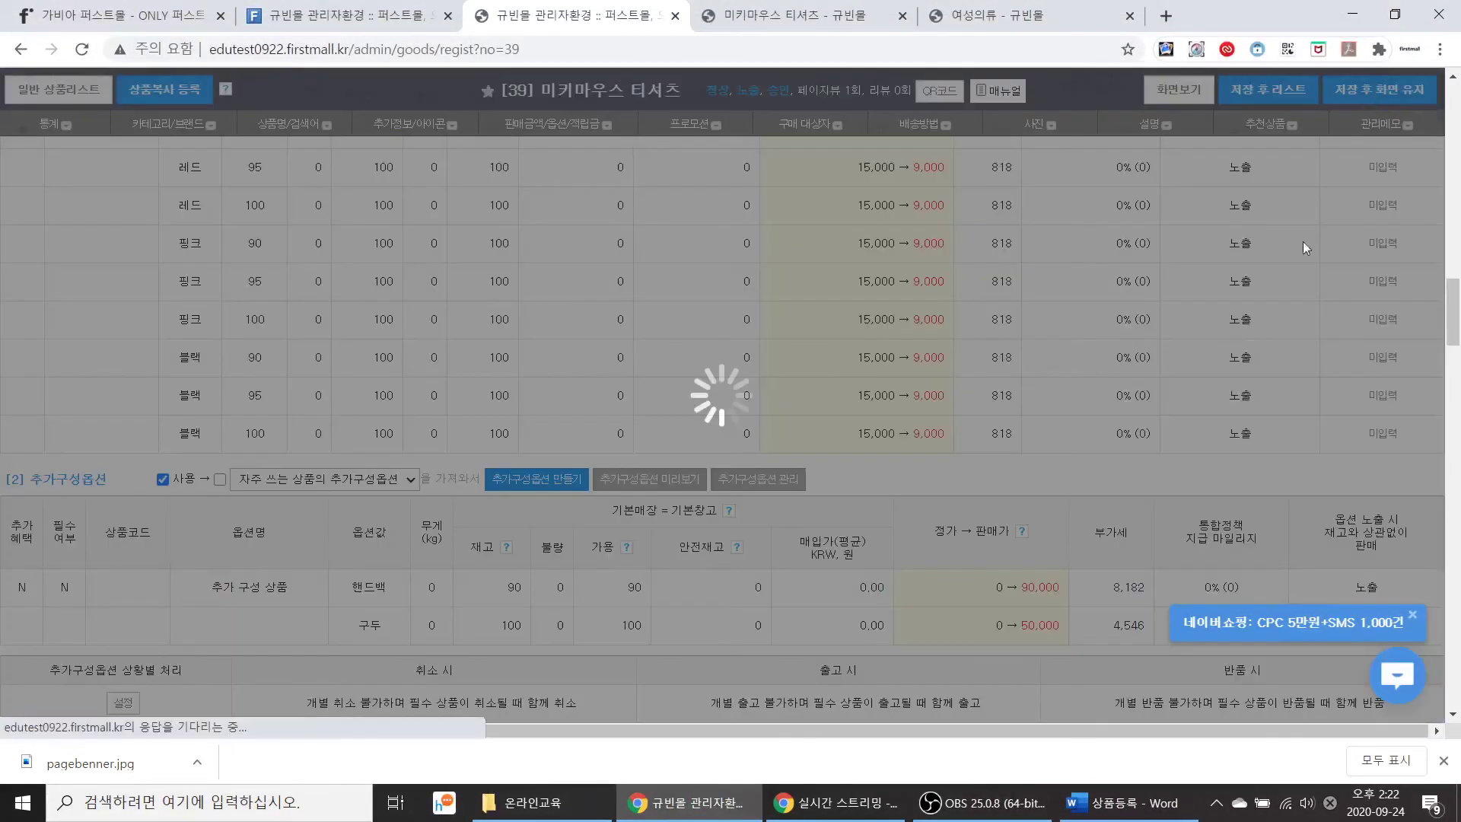
left_click(717, 434)
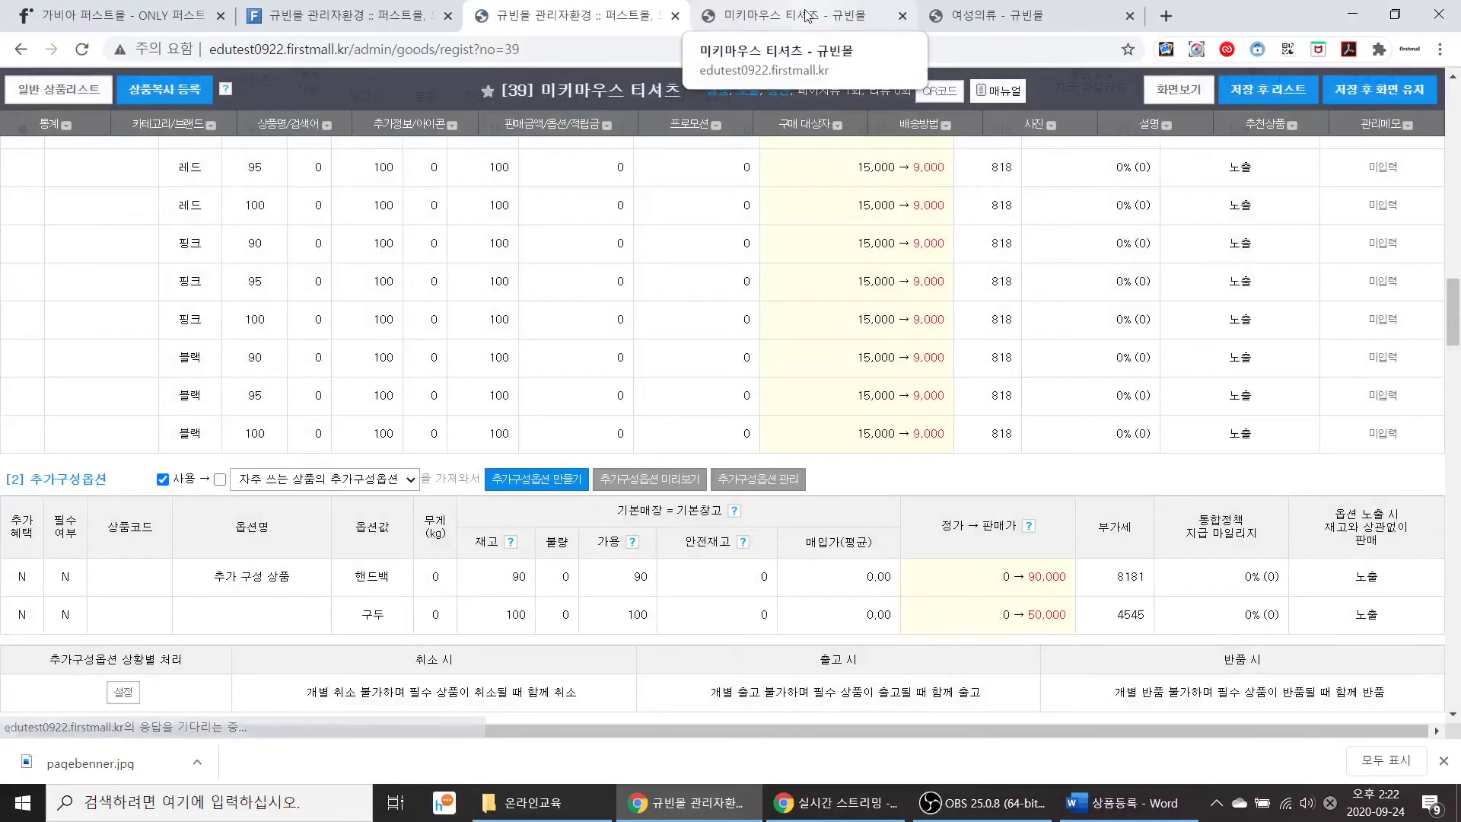
Step: Reload the storefront product page and select 레드 in size 90 together with the additional item 핸드백
left_click(807, 16)
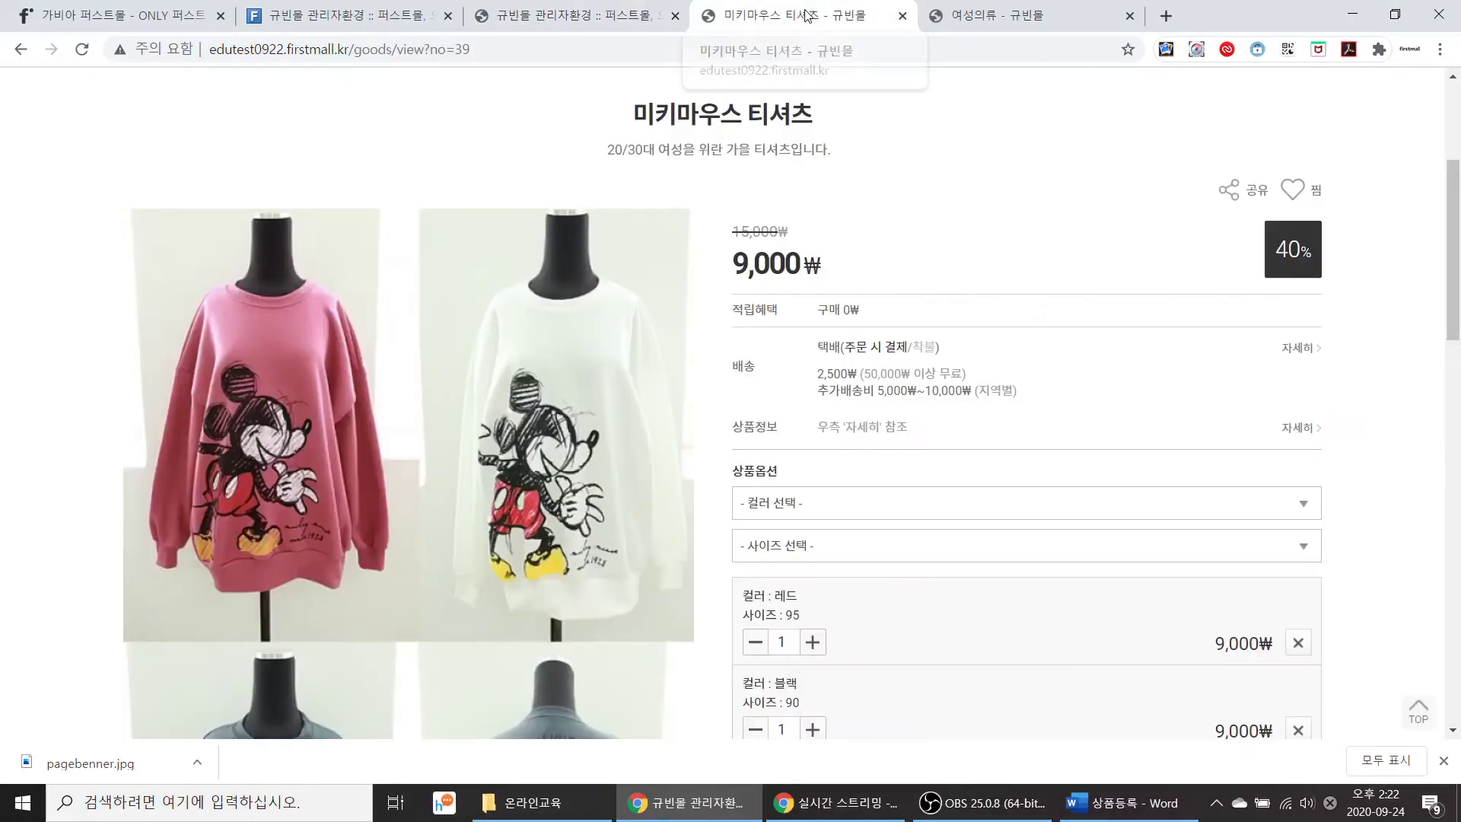
scroll(940, 274, "down", 2)
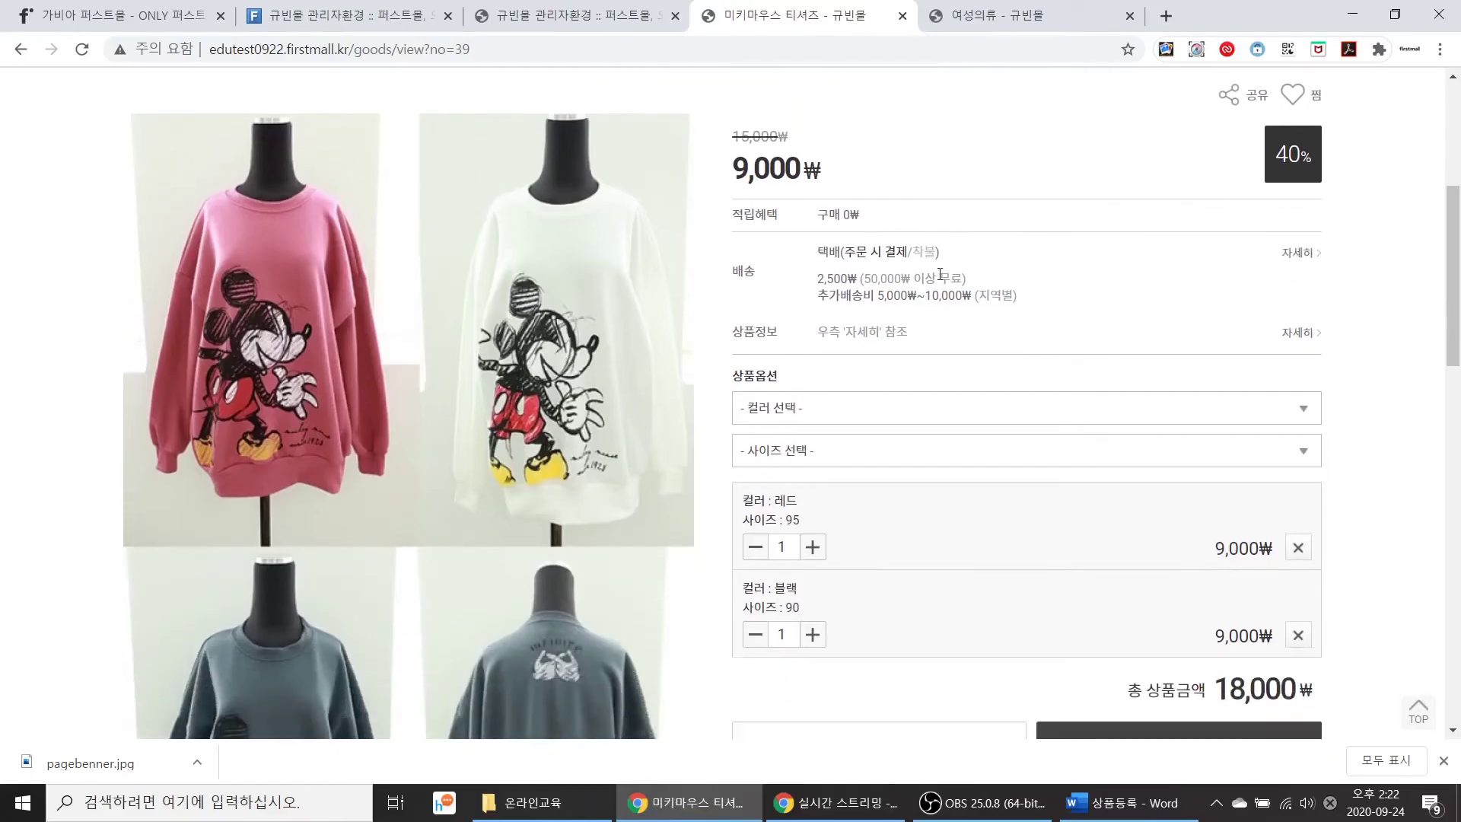
key("F5")
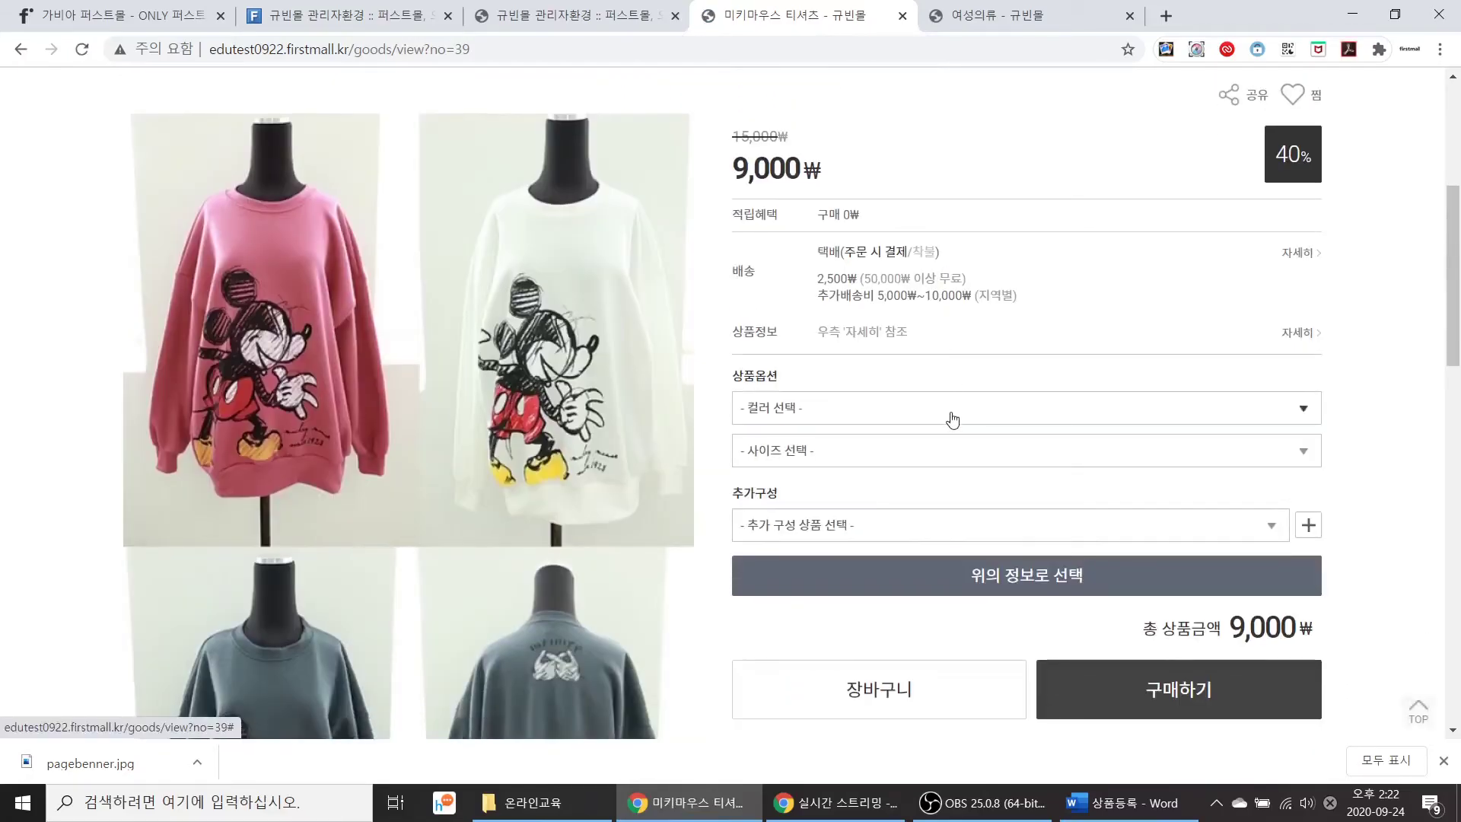
left_click(897, 408)
left_click(892, 487)
left_click(891, 458)
left_click(885, 522)
left_click(885, 525)
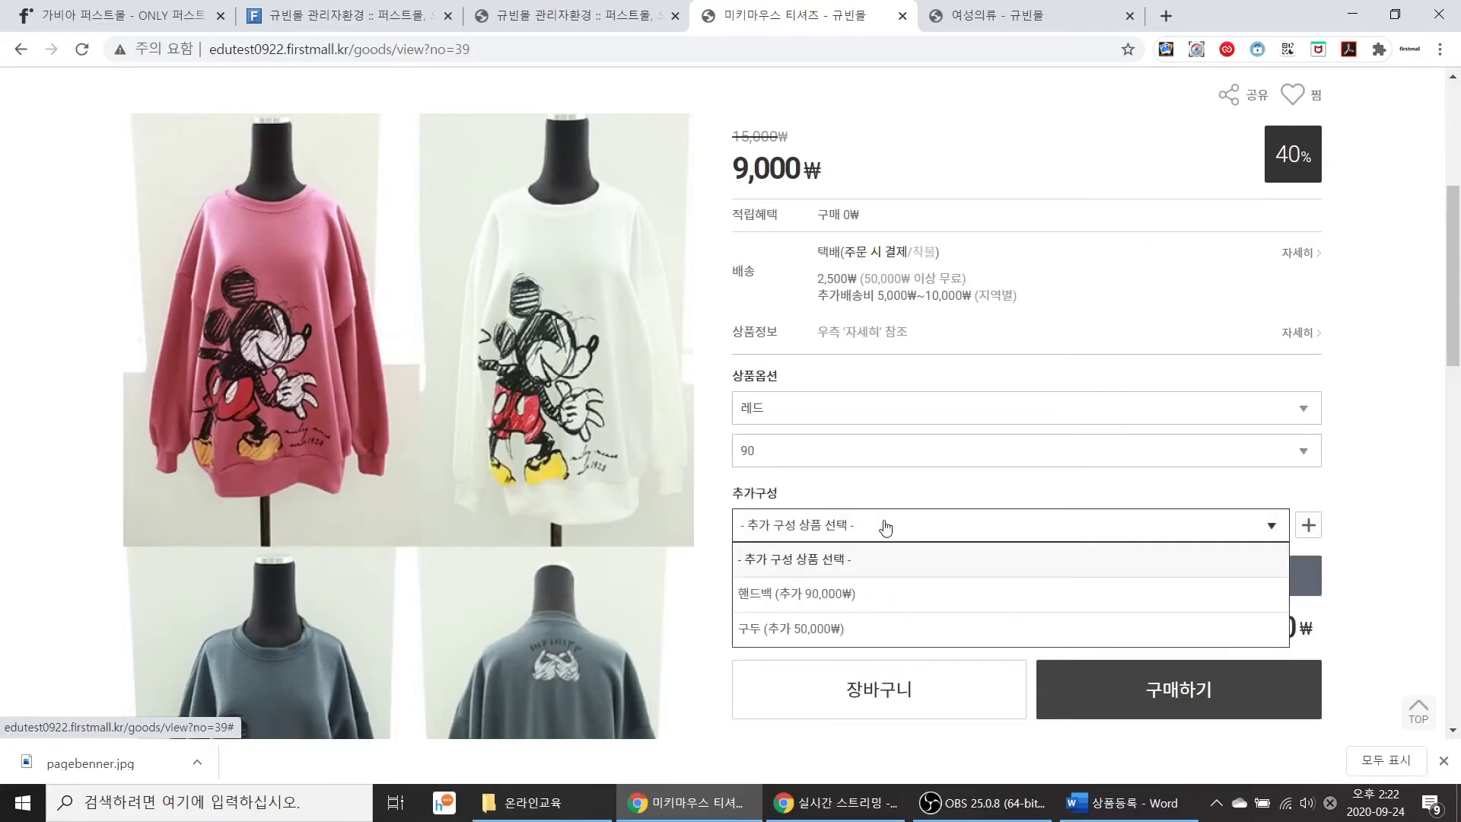
left_click(880, 597)
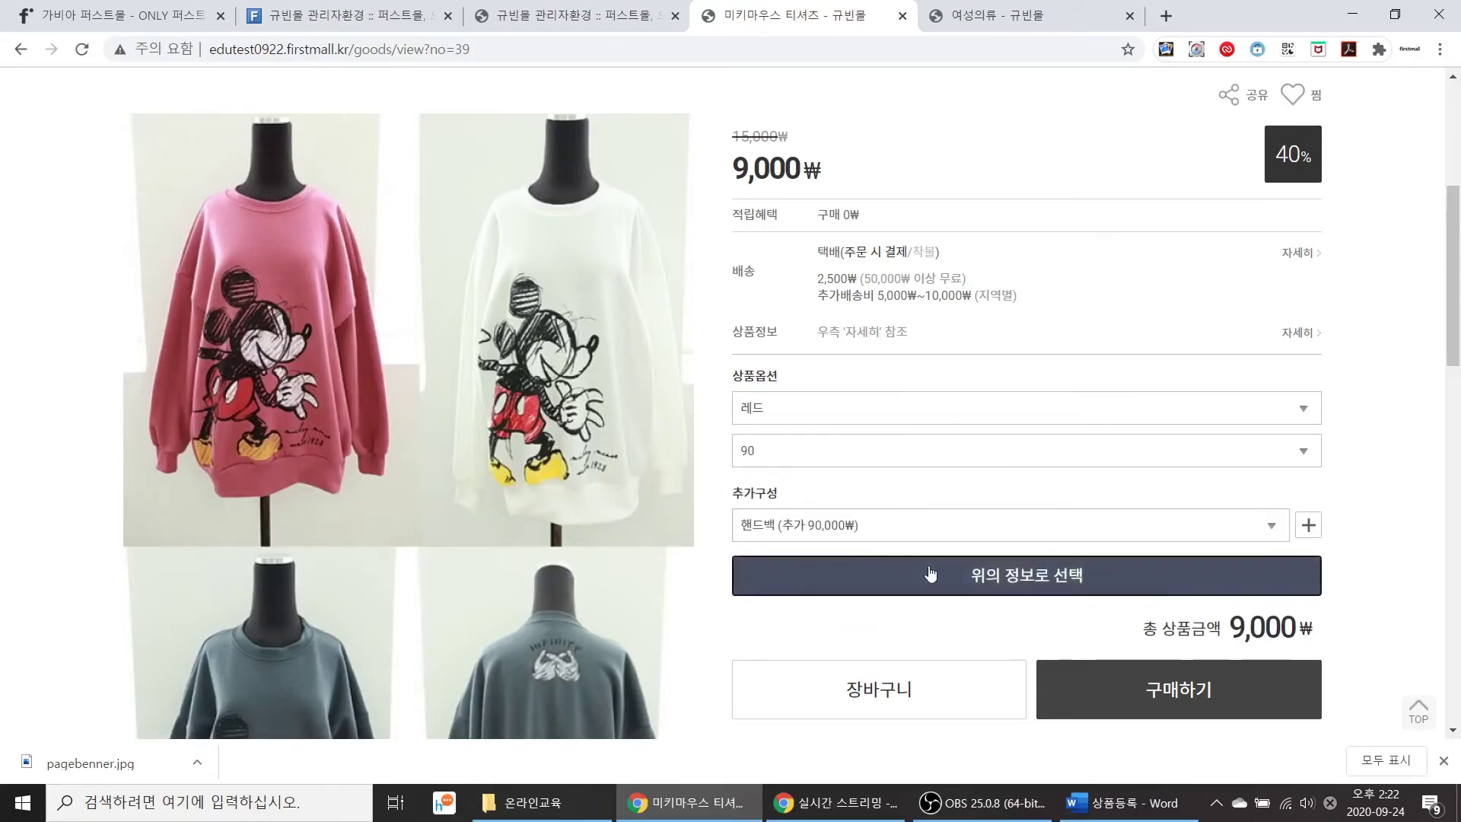
left_click(1013, 583)
scroll(1006, 508, "down", 3)
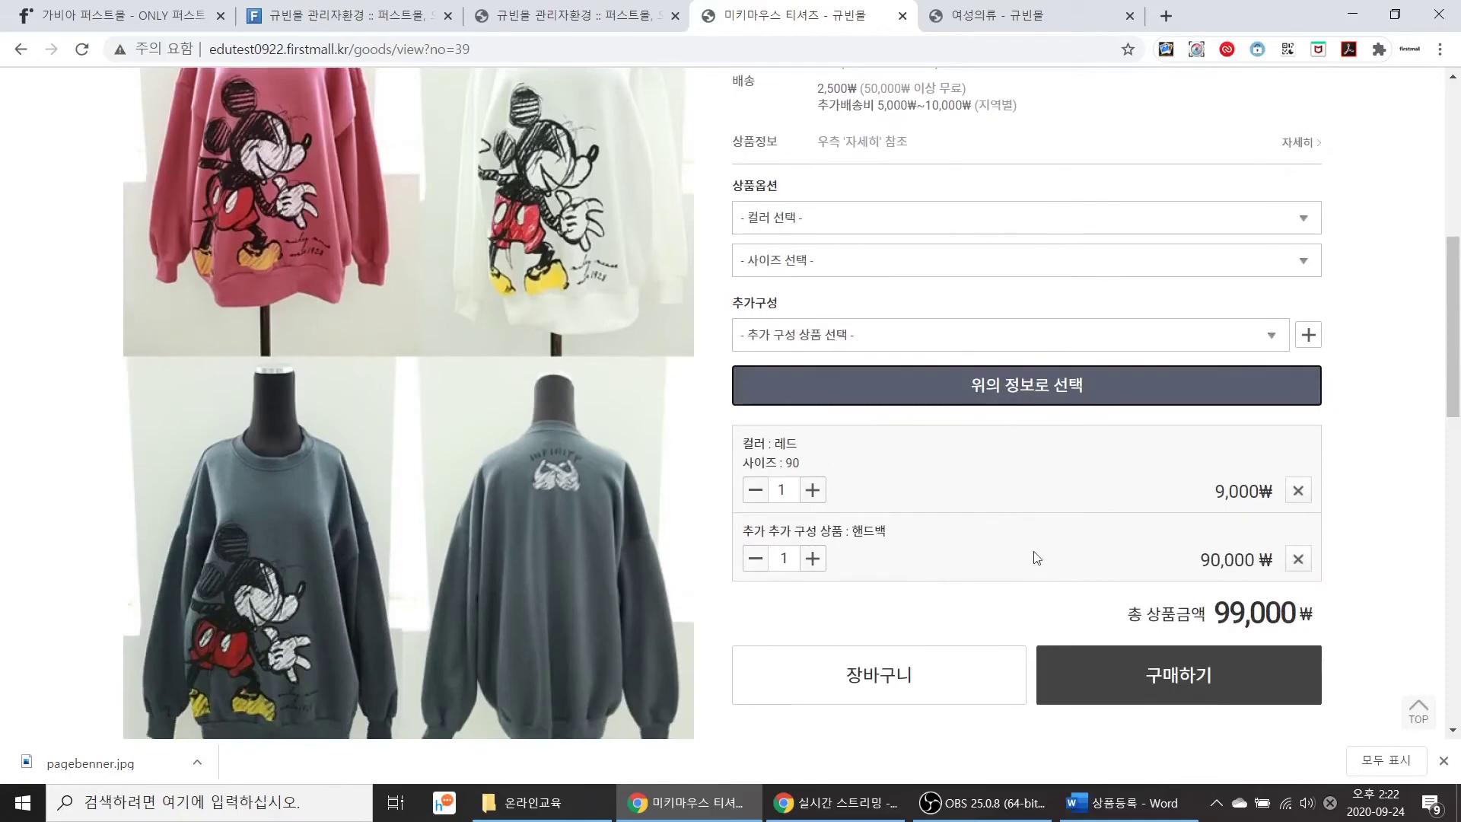
Step: Return to the product's admin page and assign the delivery group 개별배송 2500 (3) to the product
left_click(511, 19)
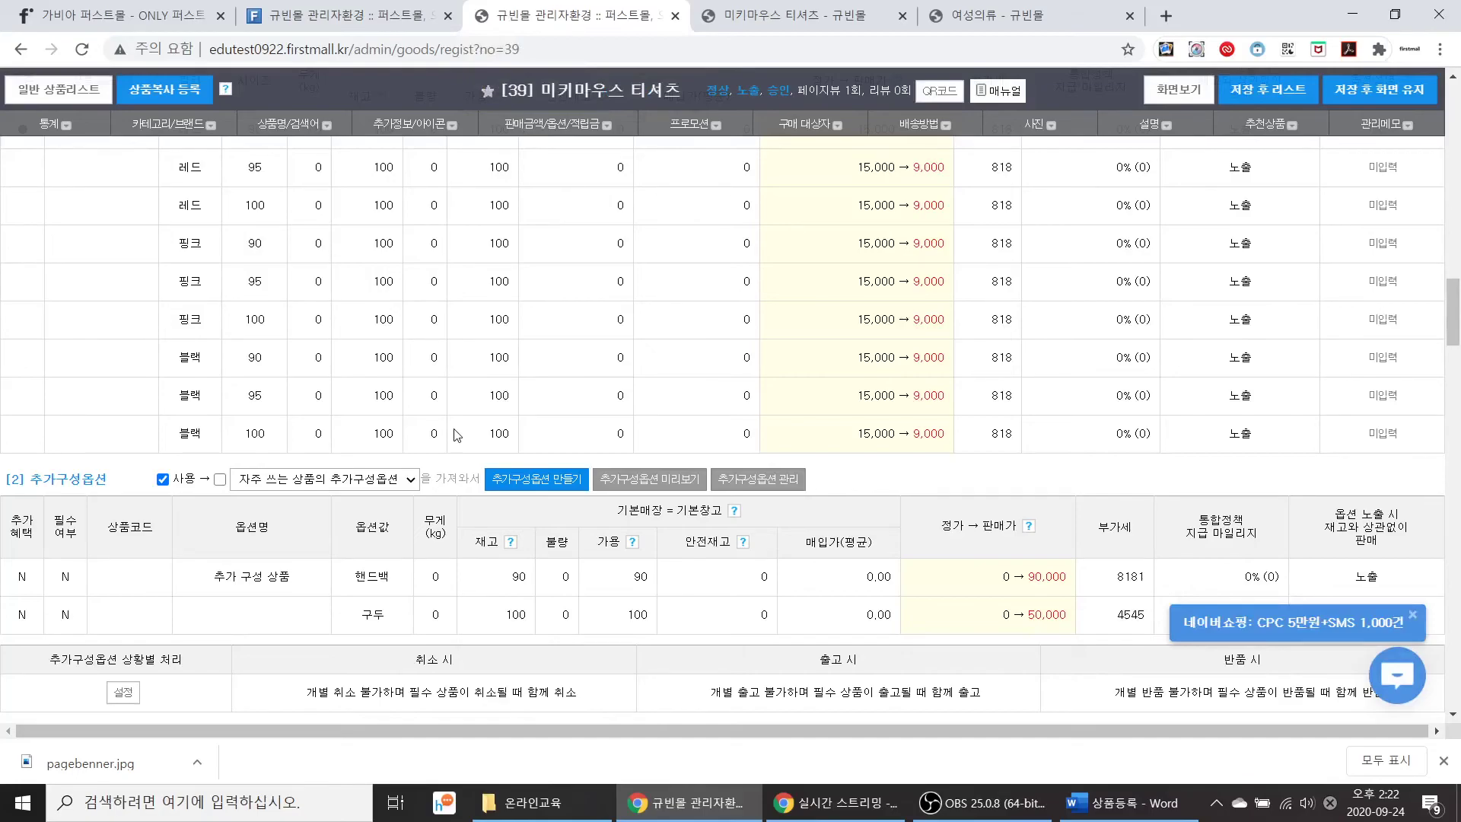
scroll(456, 433, "down", 5)
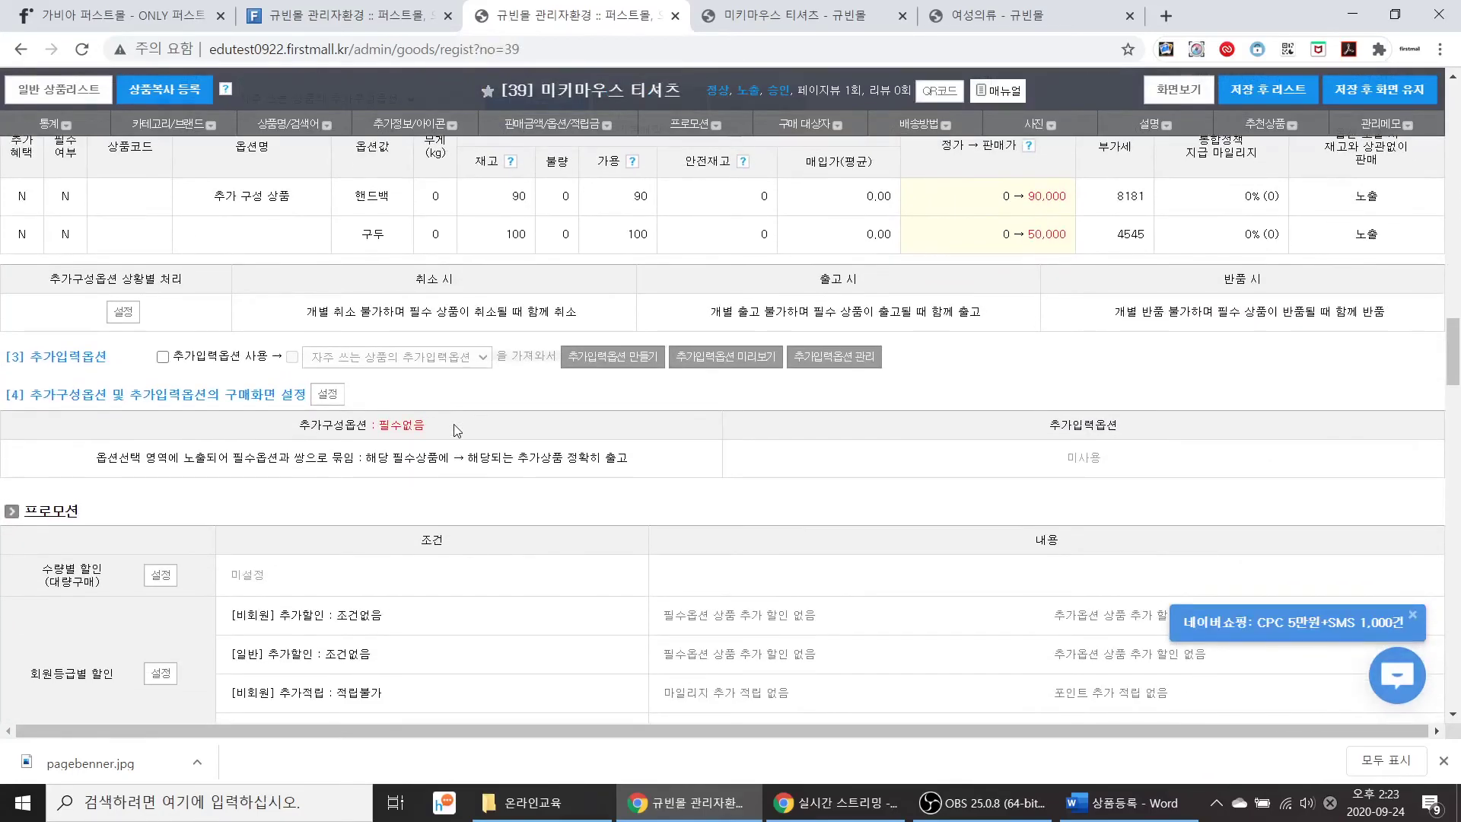
scroll(457, 431, "down", 8)
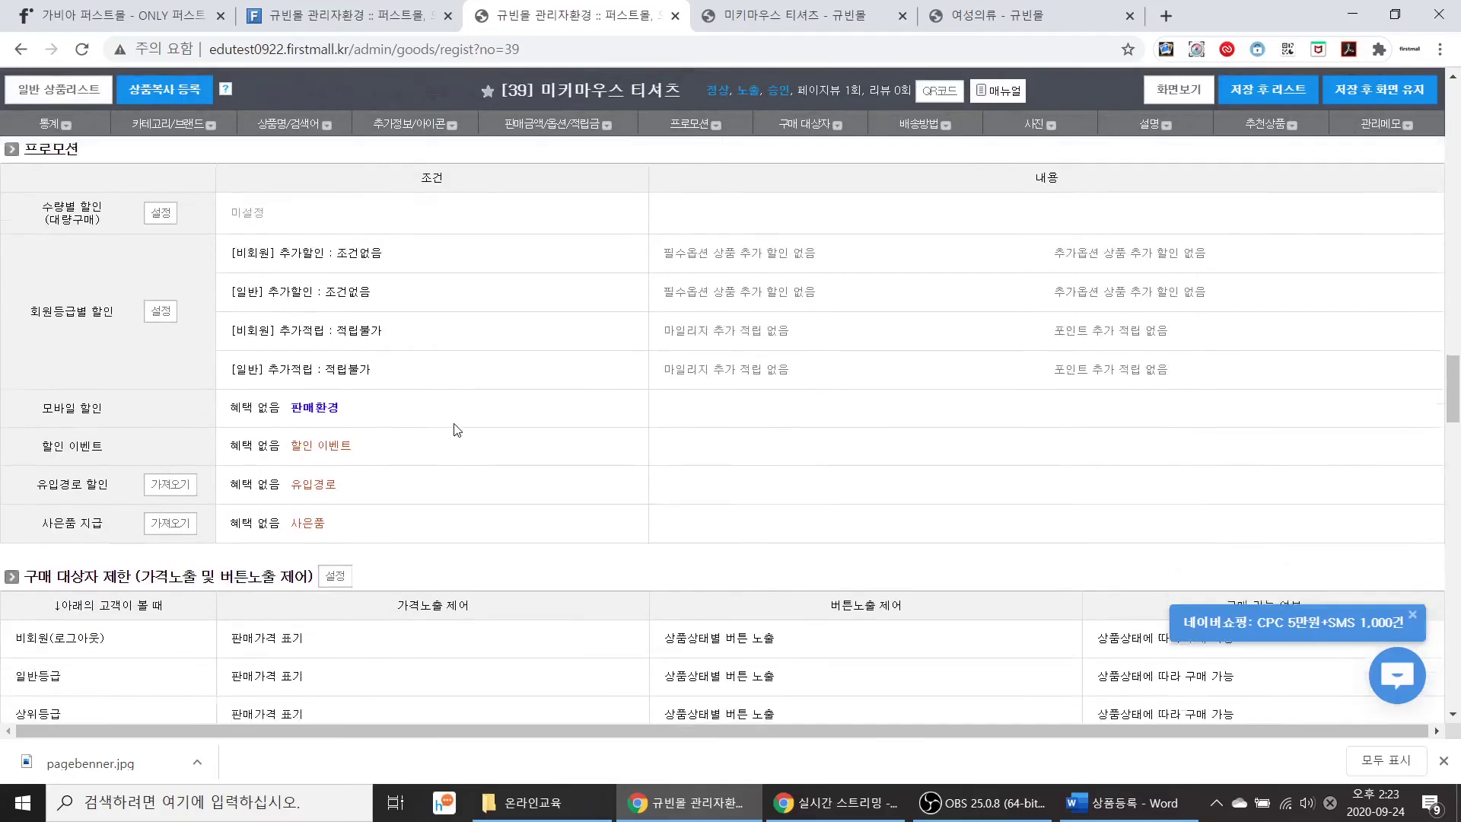
scroll(457, 431, "down", 4)
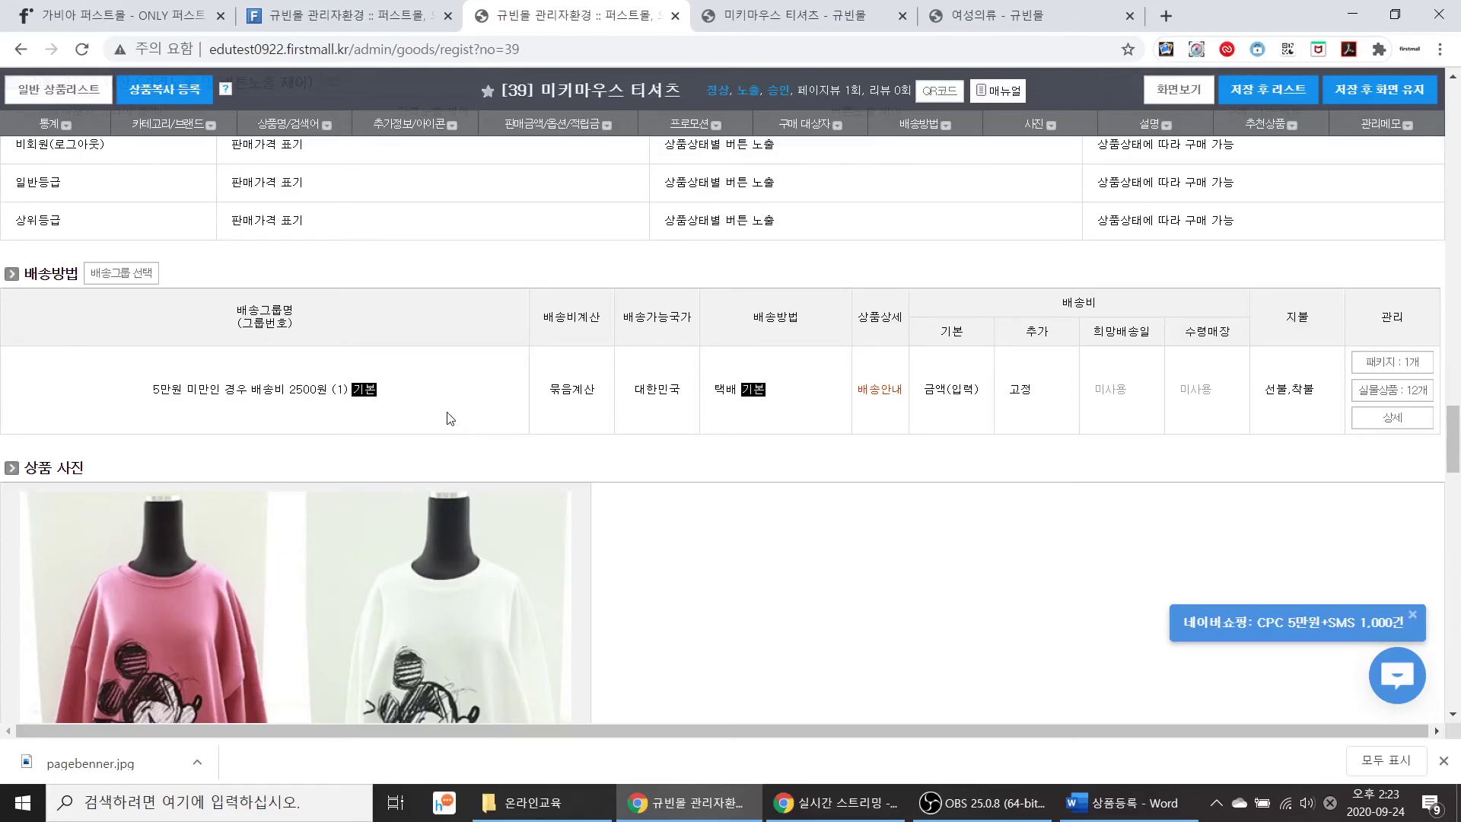
left_click(127, 279)
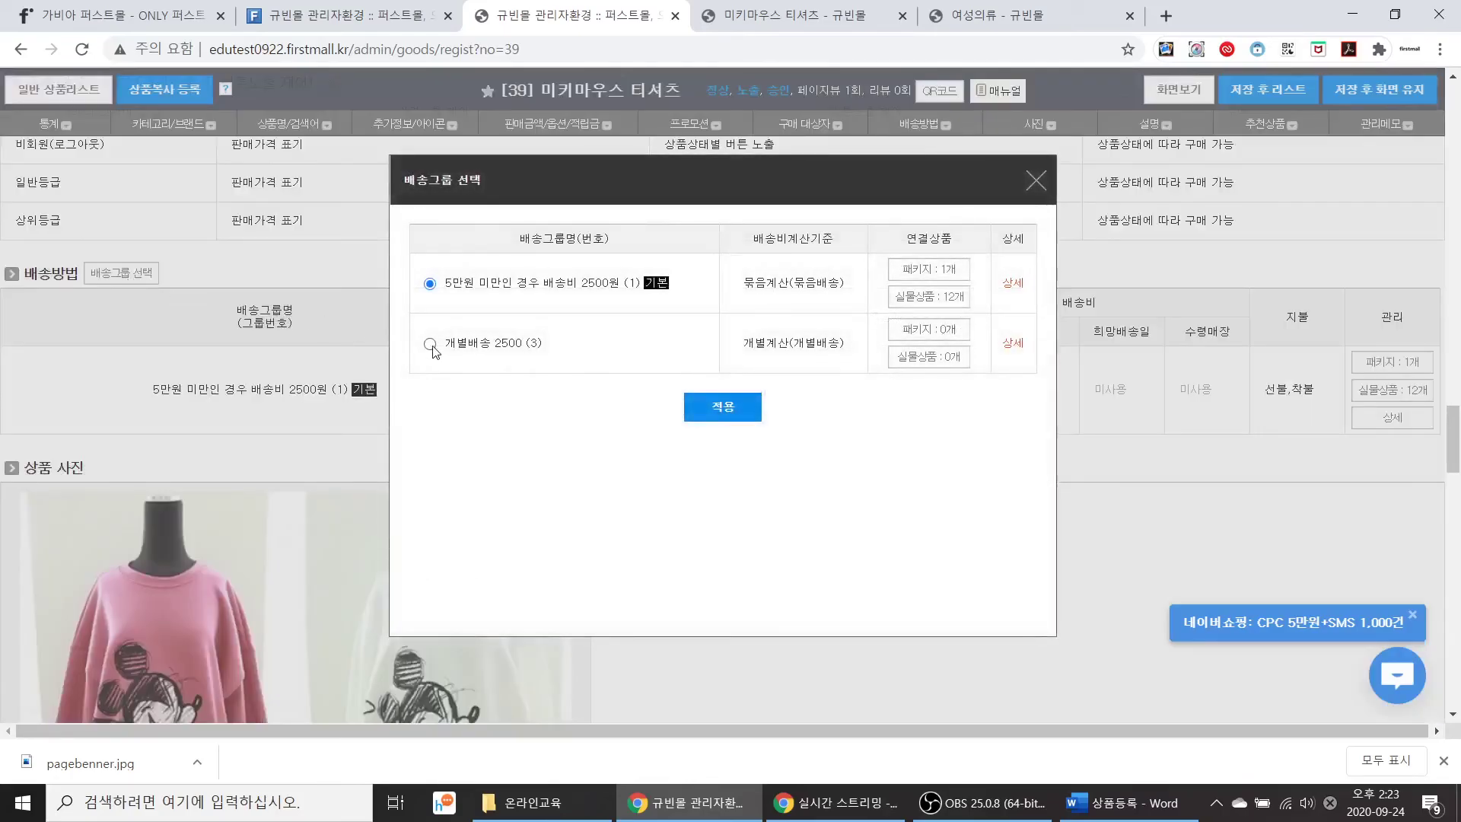
left_click(456, 346)
left_click(712, 404)
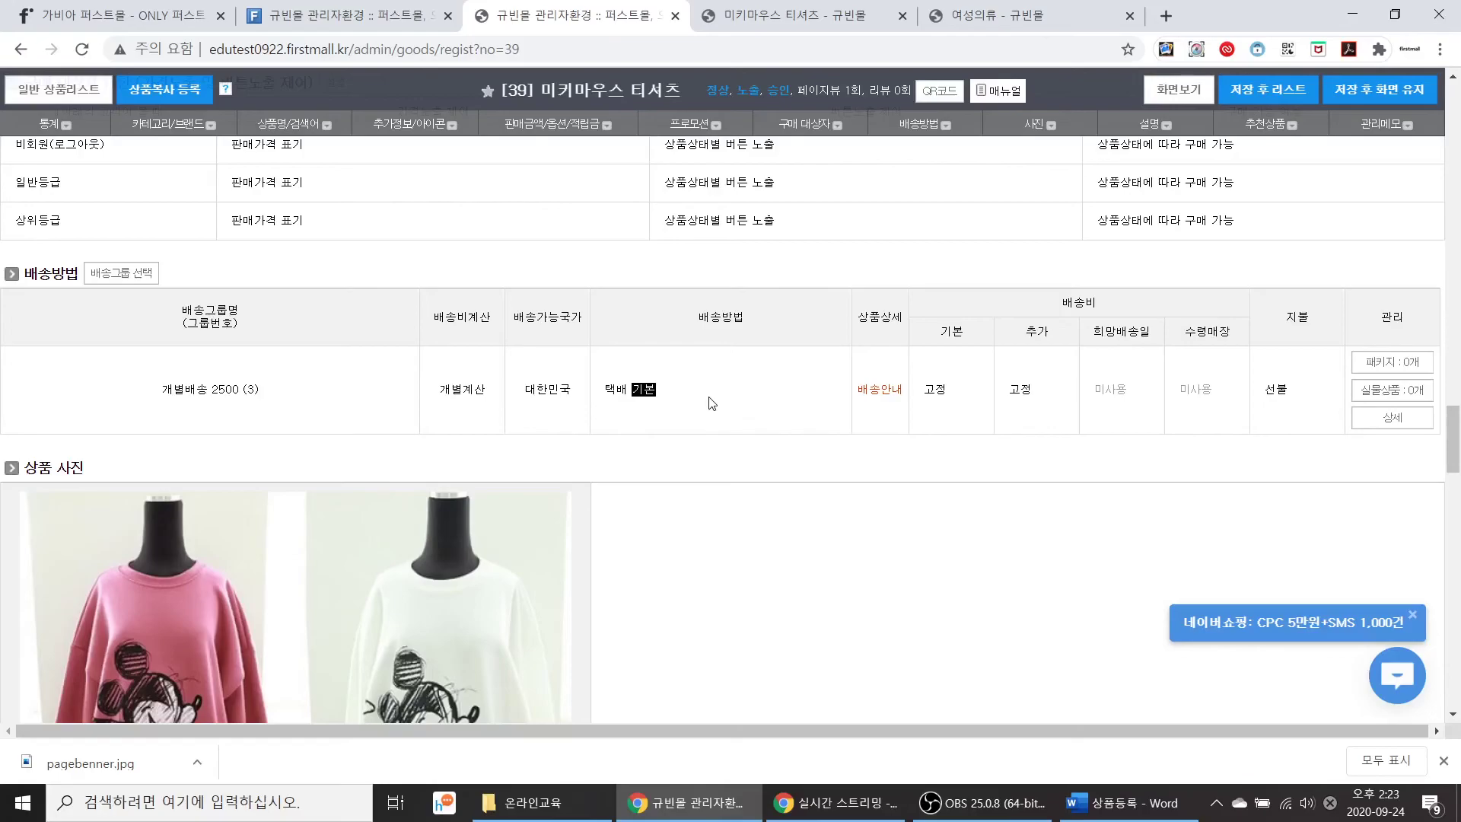
Step: Bulk-register the images dodostyle_3 and dodostyle_4 as additional product photos and save them
scroll(712, 403, "down", 4)
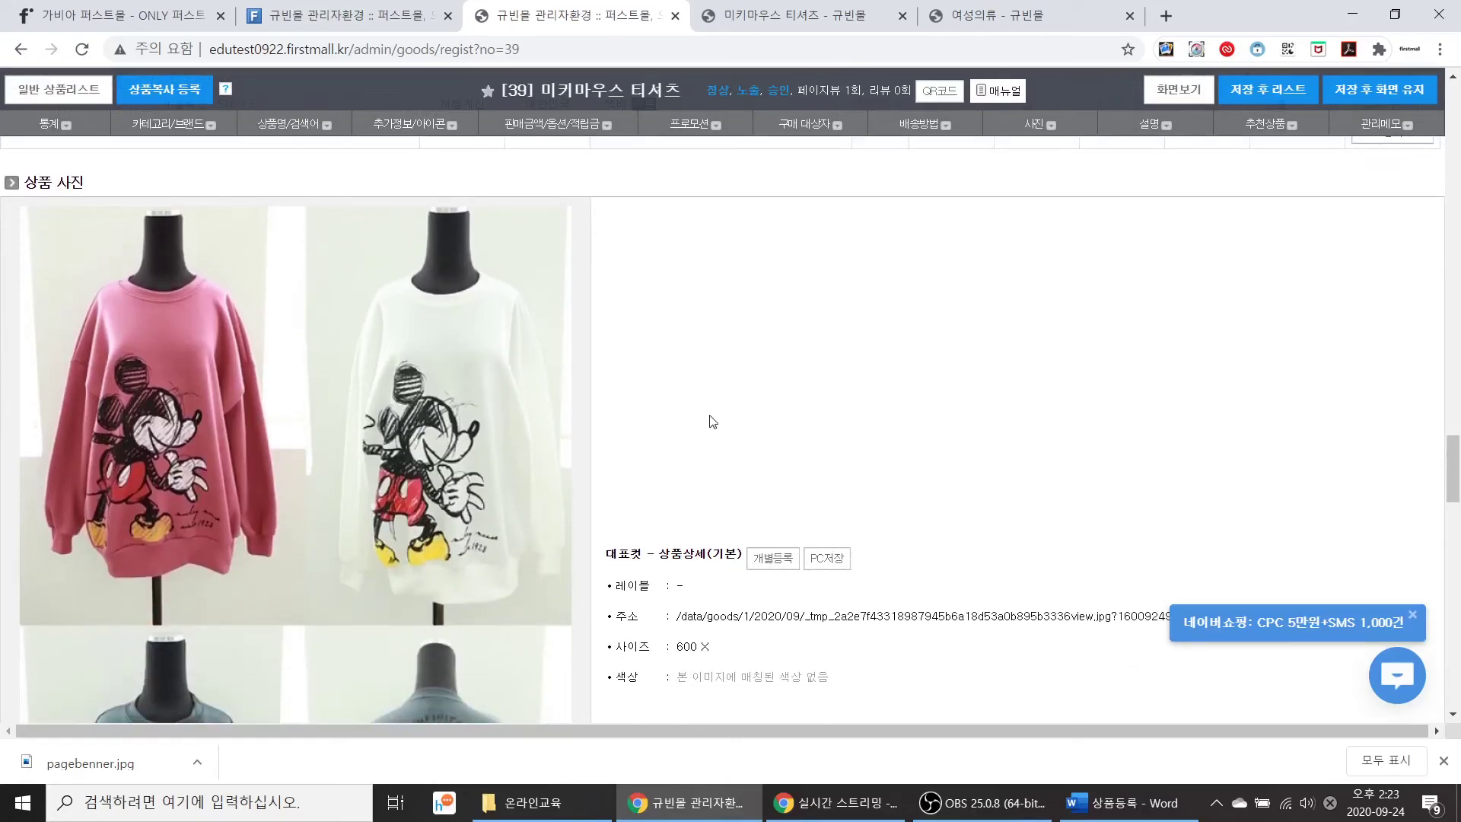
scroll(711, 421, "down", 8)
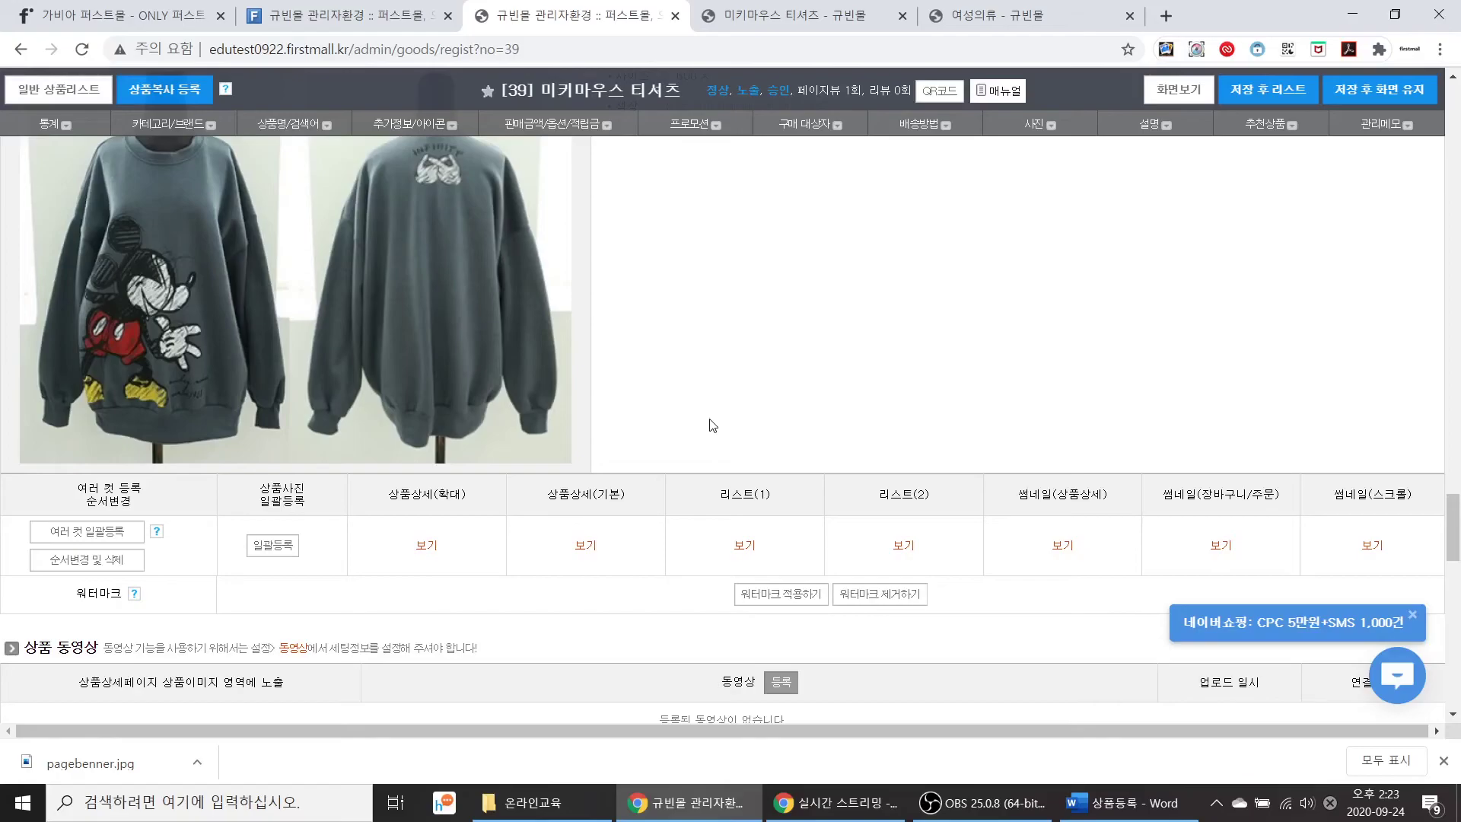
left_click(109, 547)
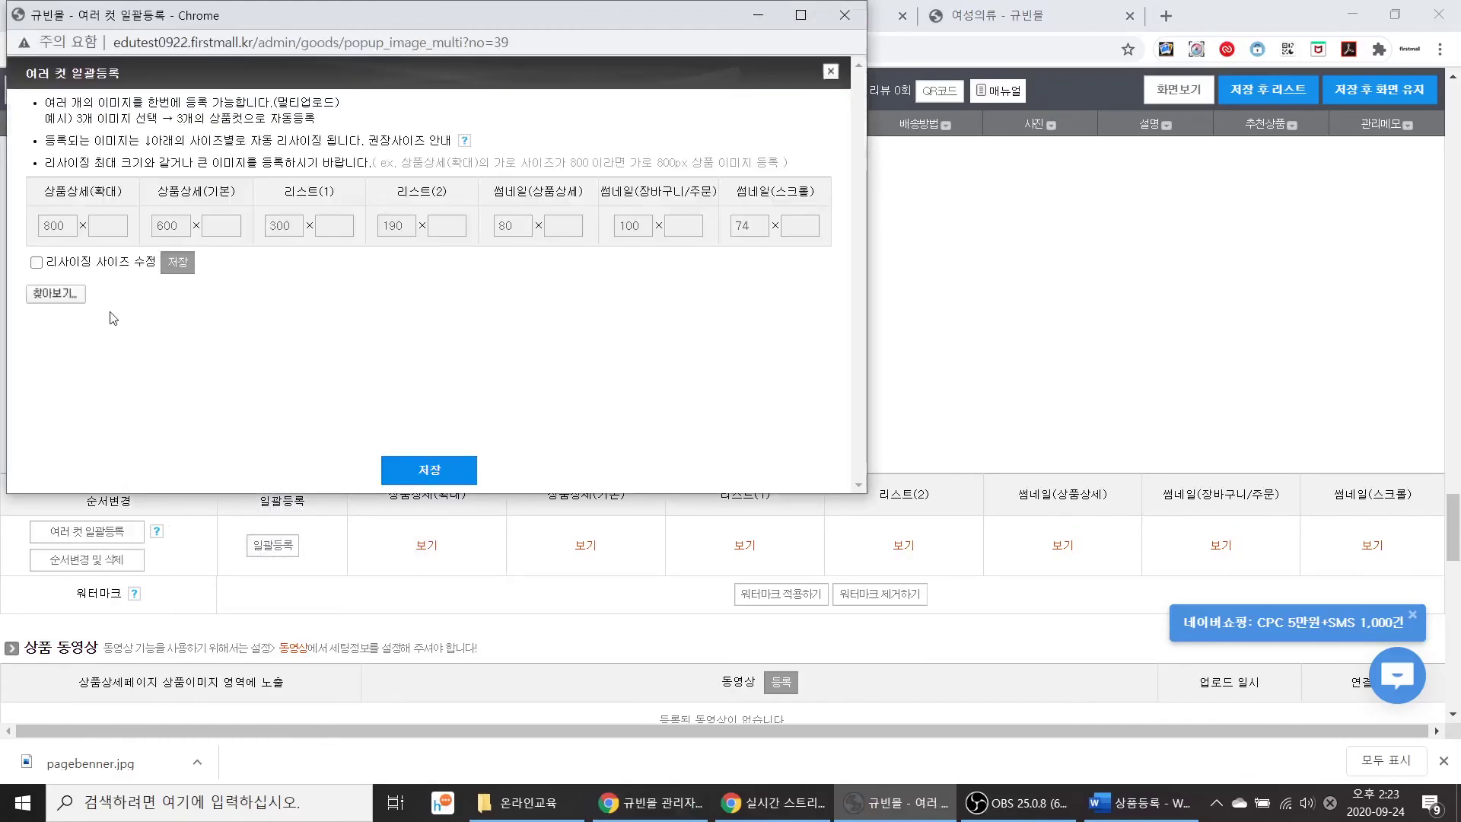
left_click(53, 294)
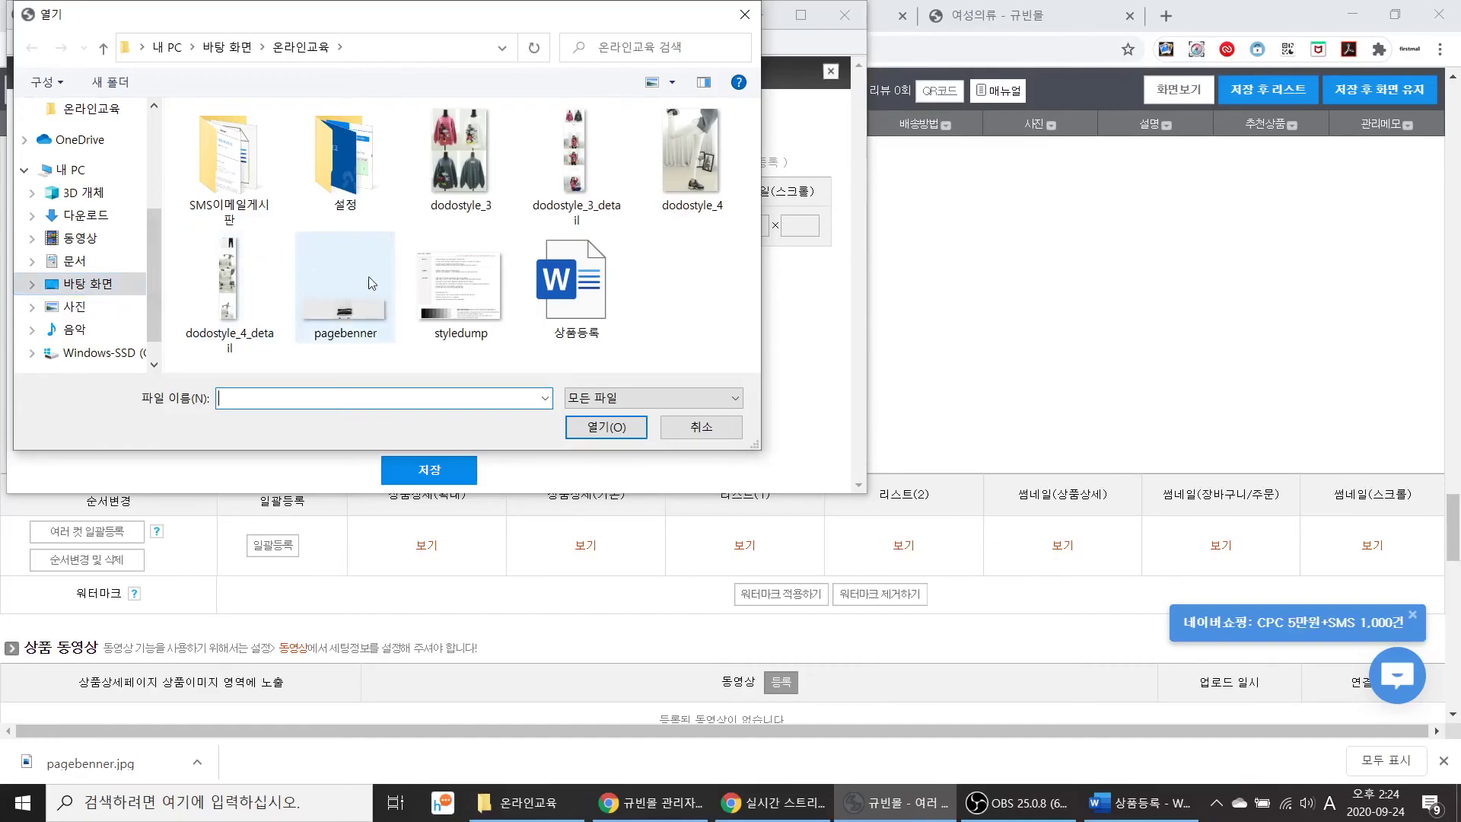
left_click(454, 177)
left_click(669, 193, "ctrl")
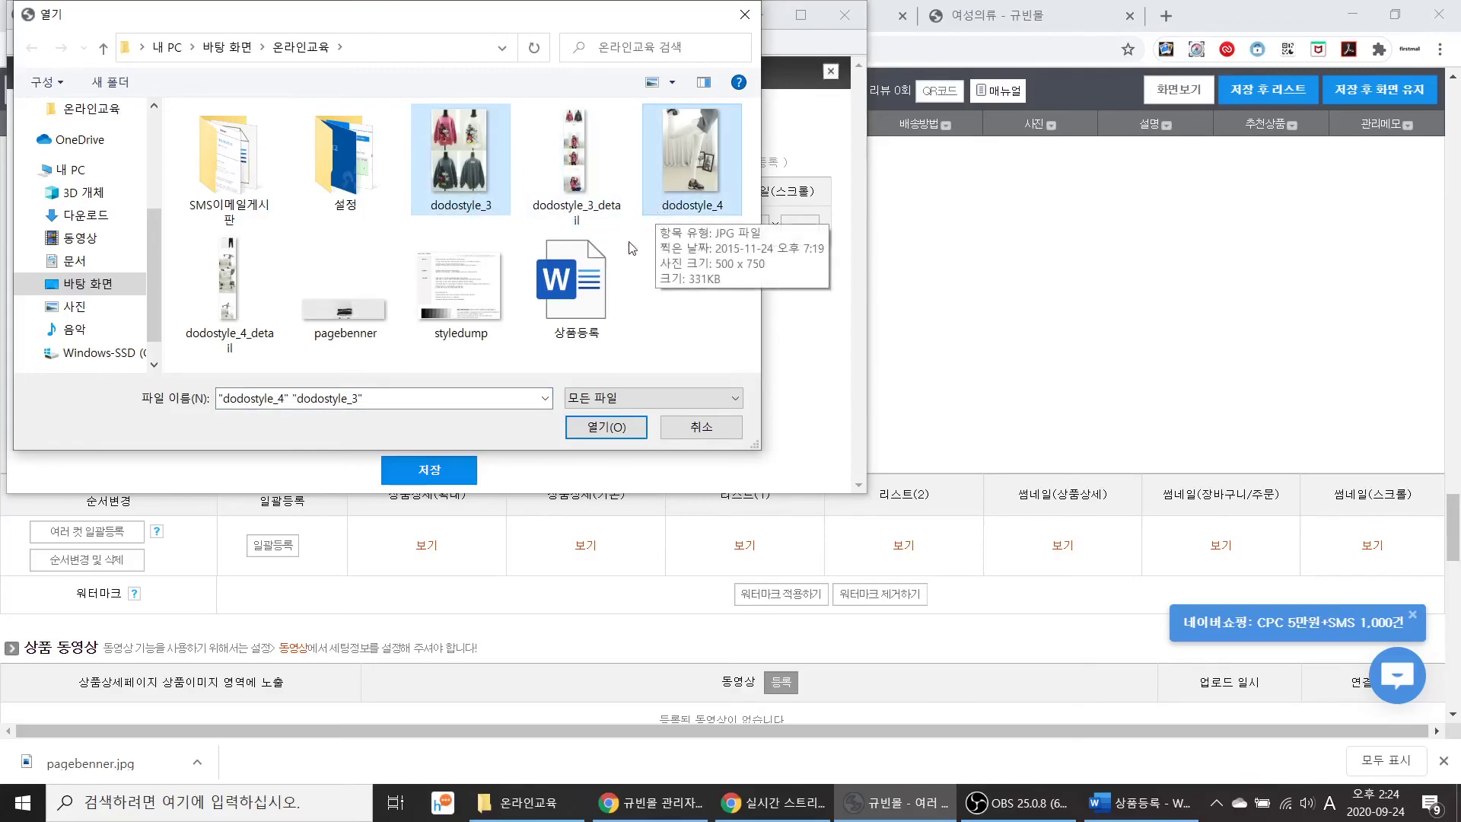
left_click(592, 427)
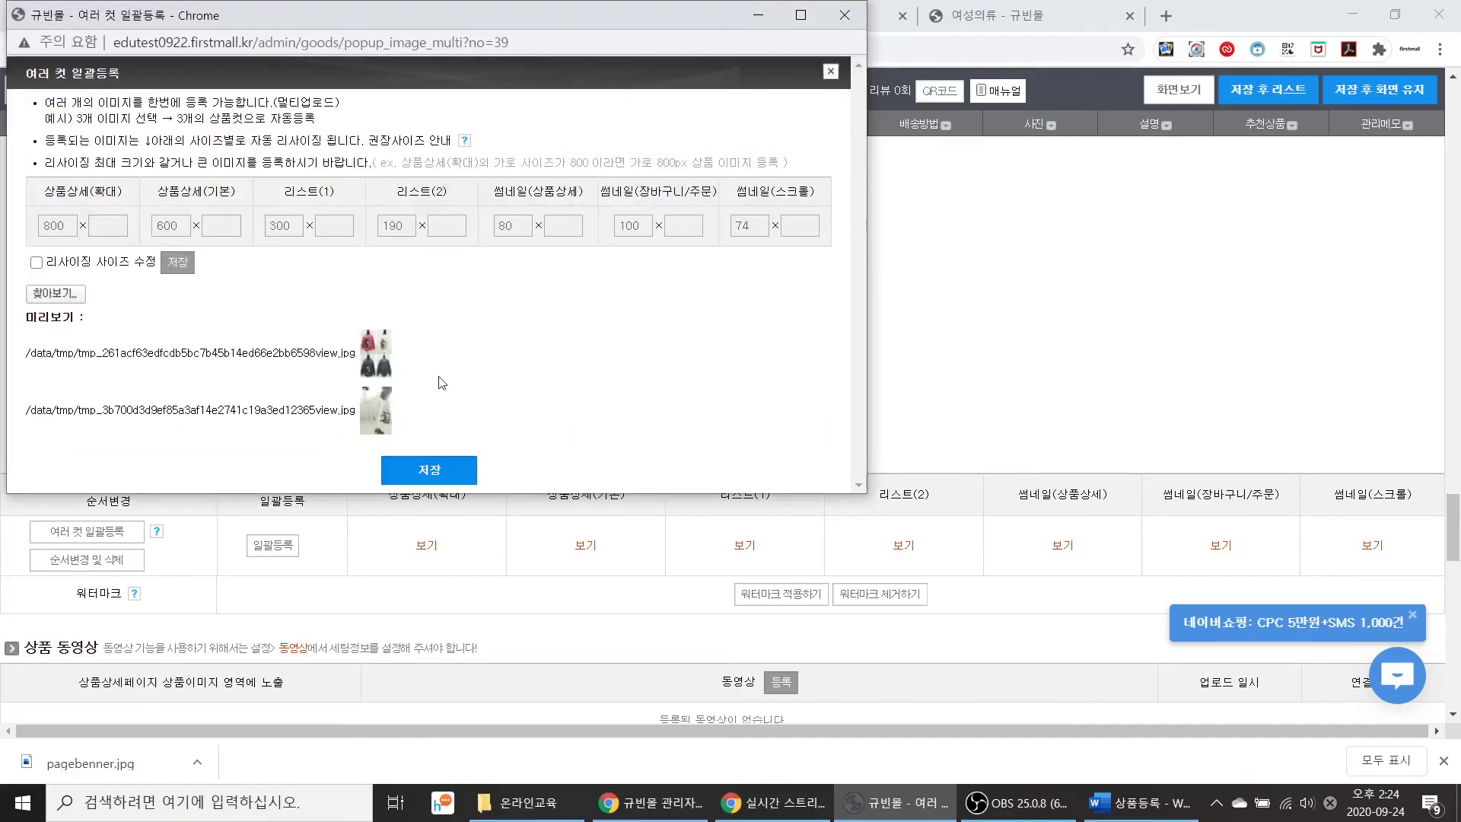
left_click(425, 473)
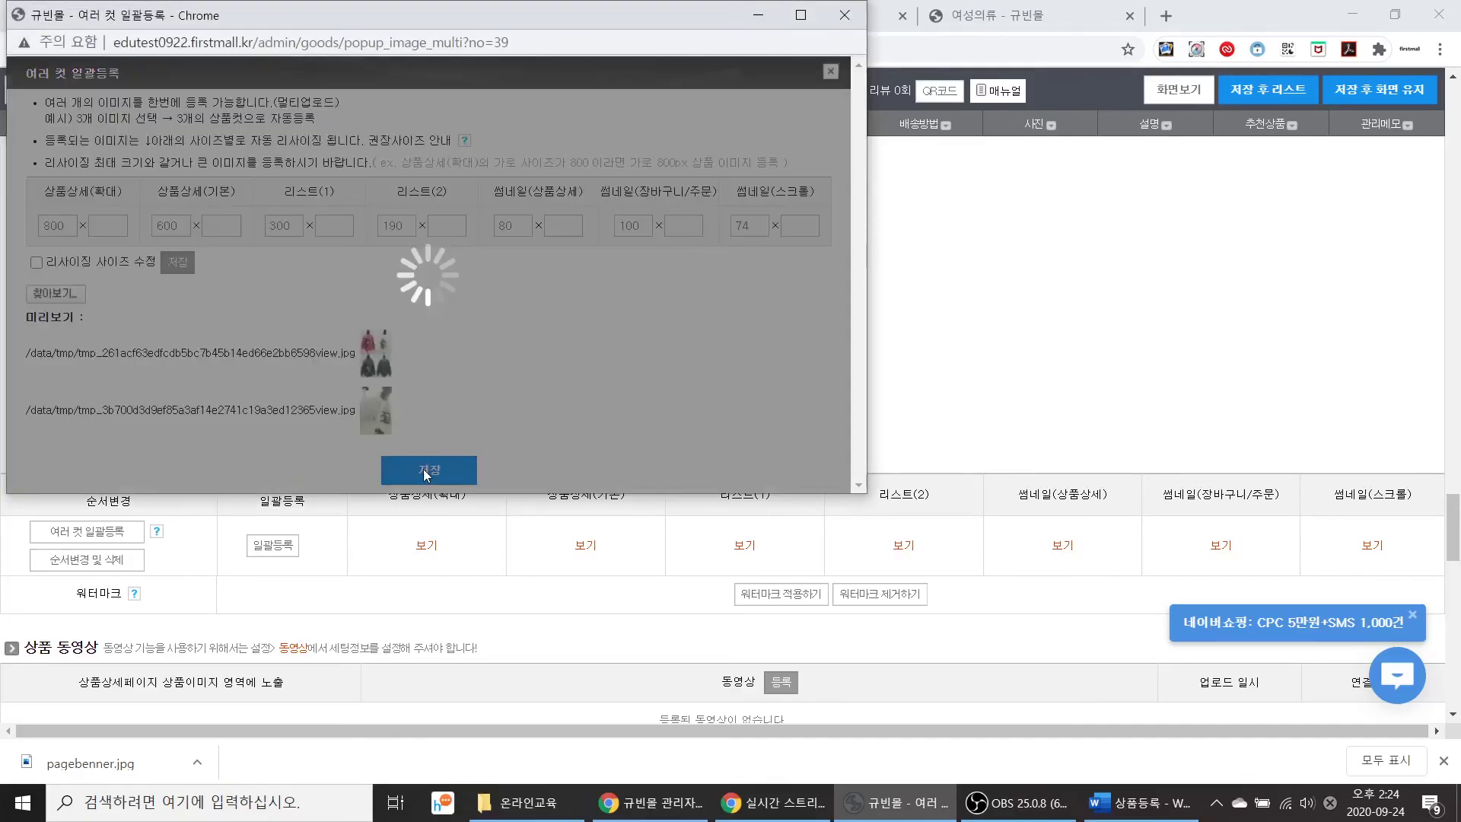
left_click(593, 156)
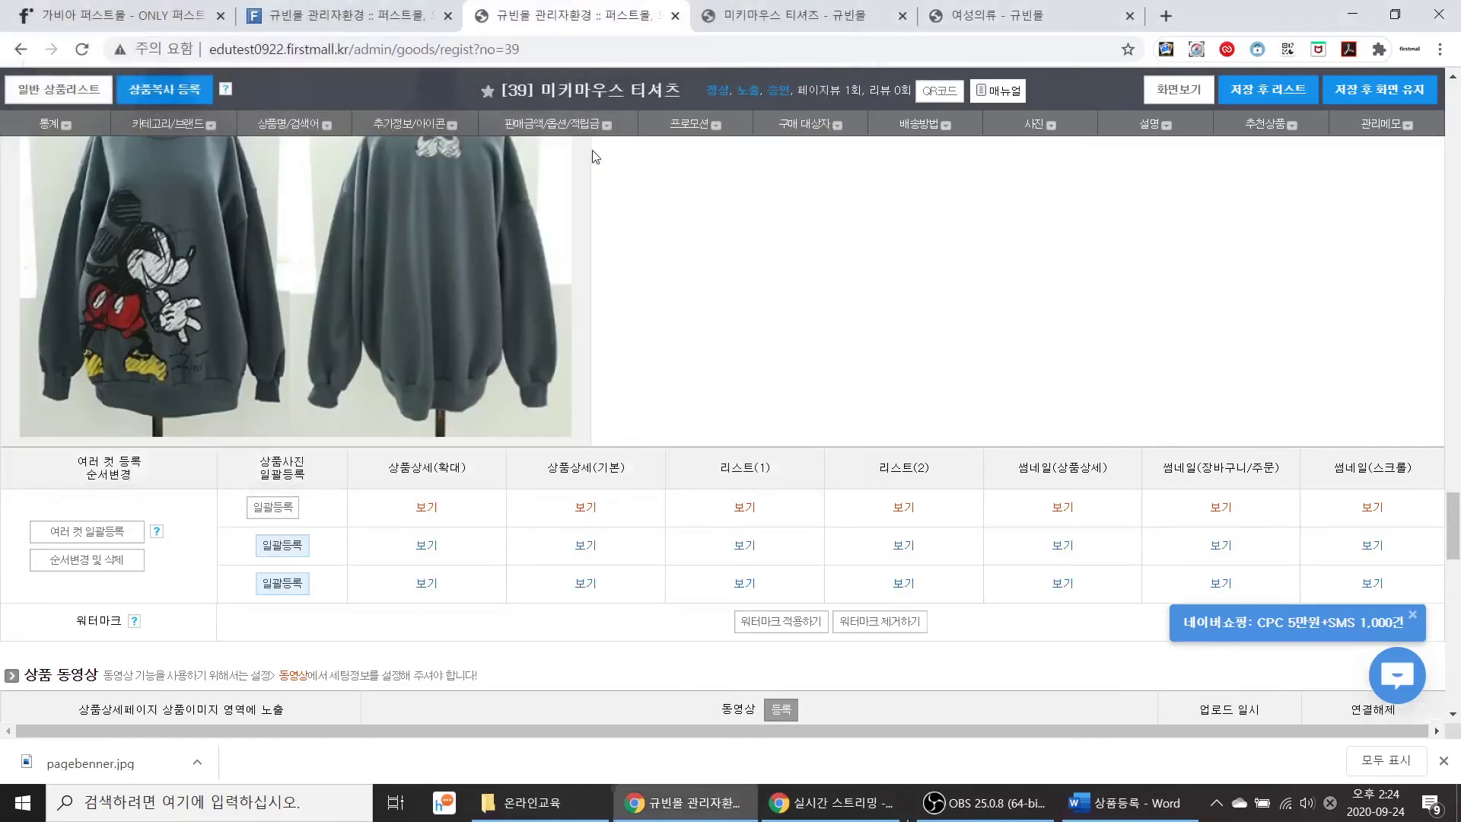
Step: Move the trousers-and-sneaker photo up to second place, delete the first product photo and save the new photo order
scroll(560, 322, "down", 2)
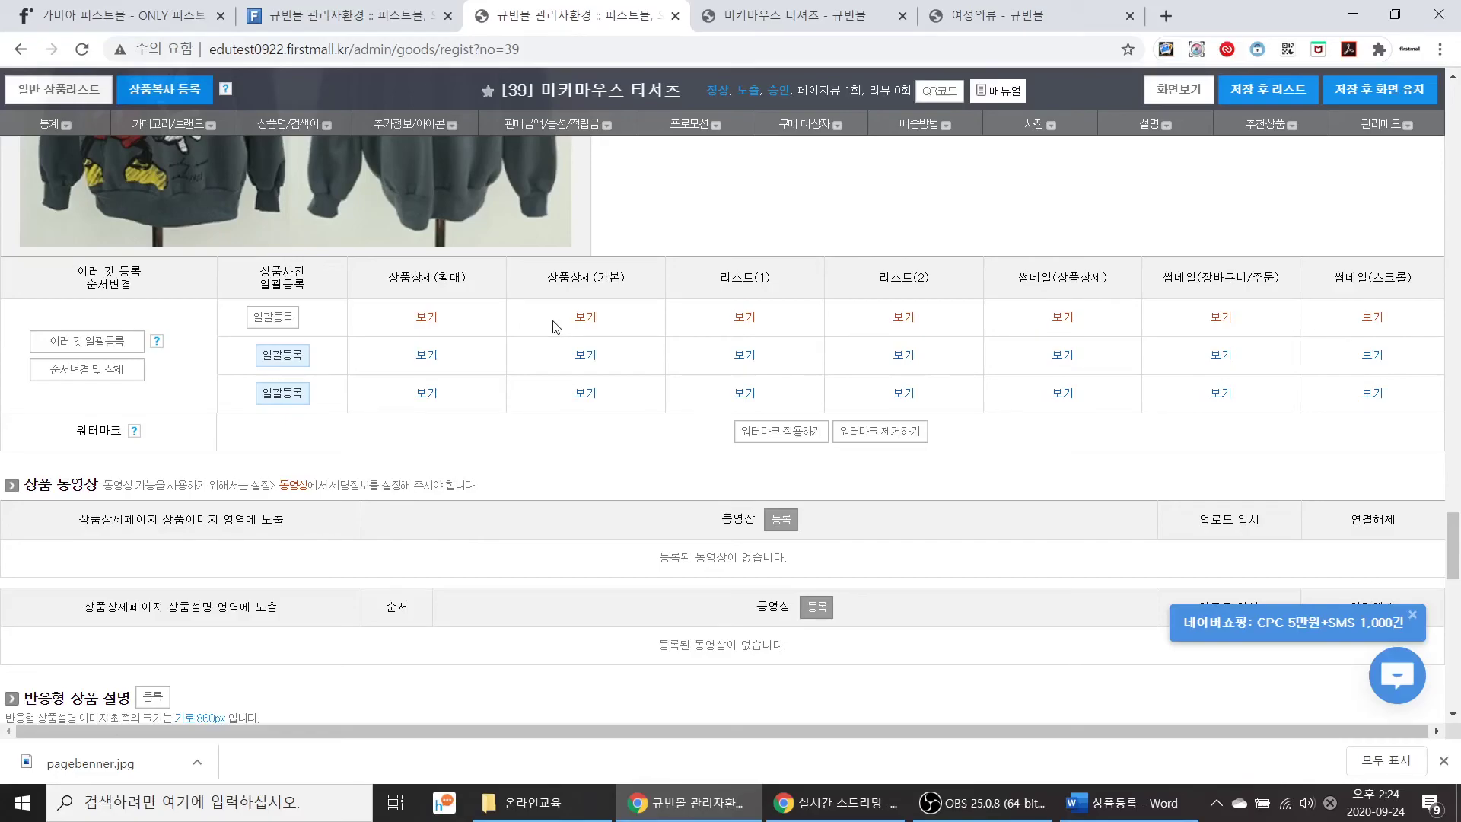
left_click(72, 371)
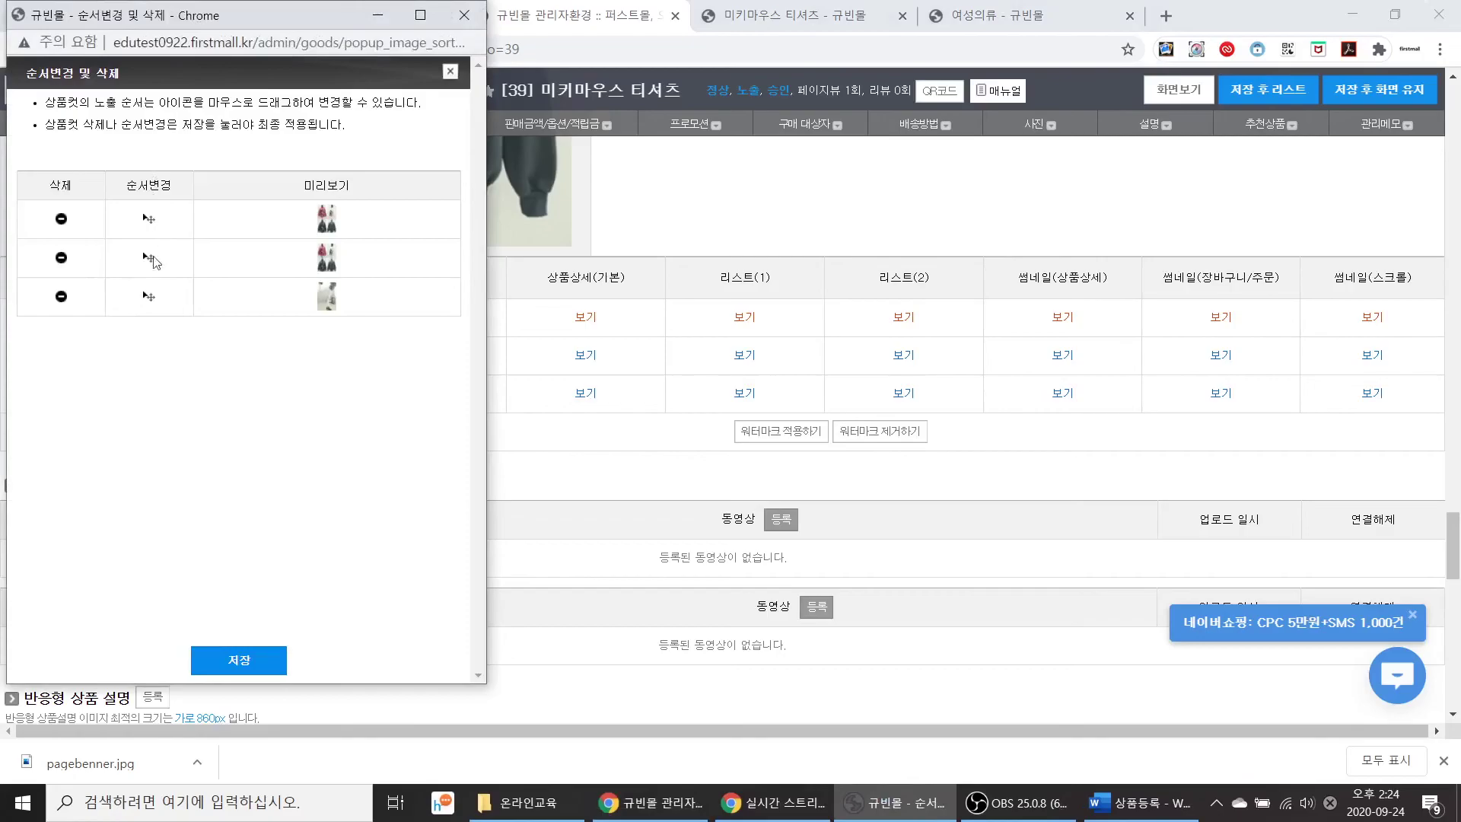
left_click_drag(148, 302, 160, 221)
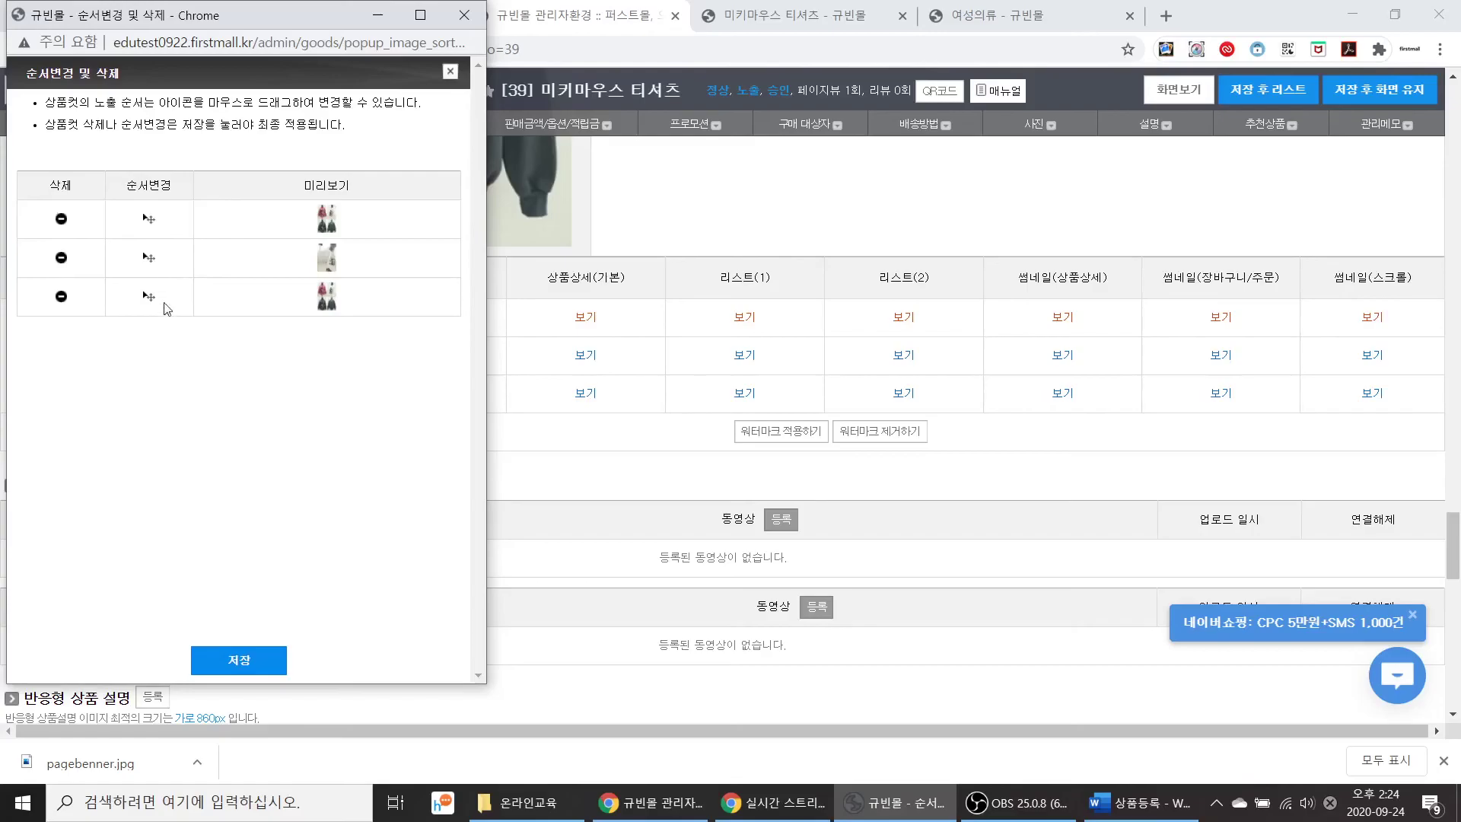
left_click(62, 219)
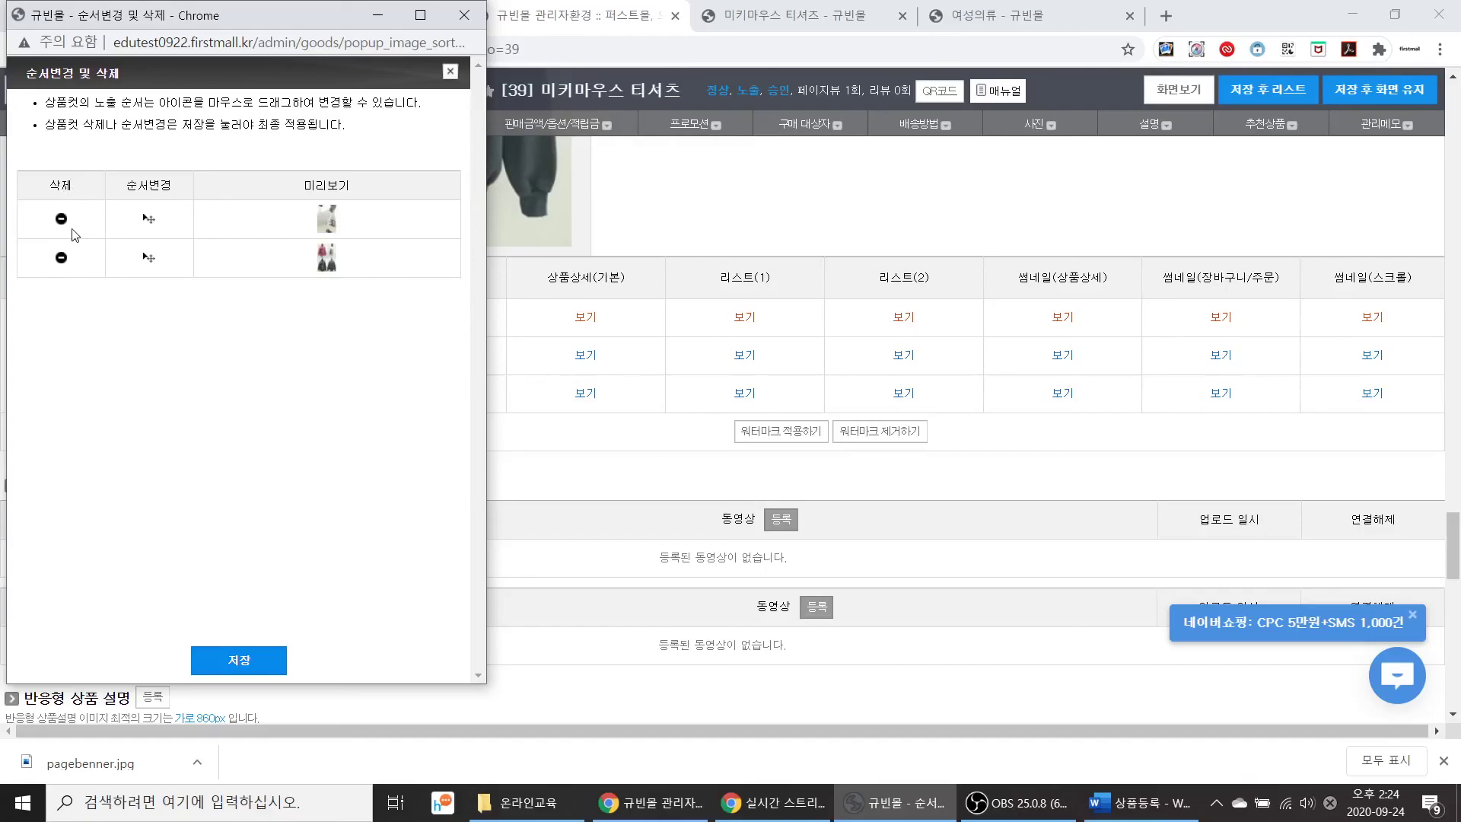
left_click(246, 660)
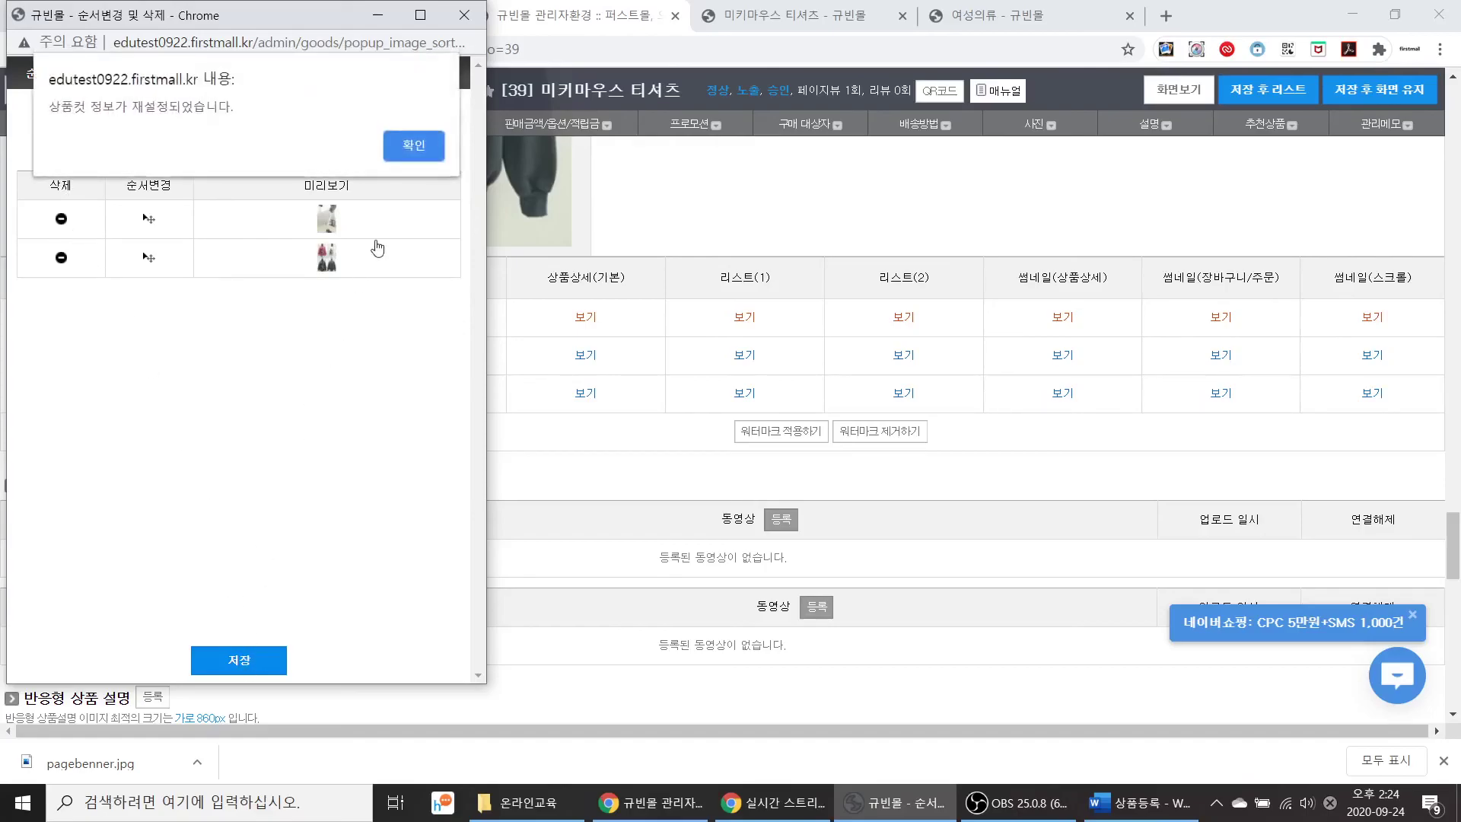
left_click(414, 147)
scroll(577, 439, "up", 4)
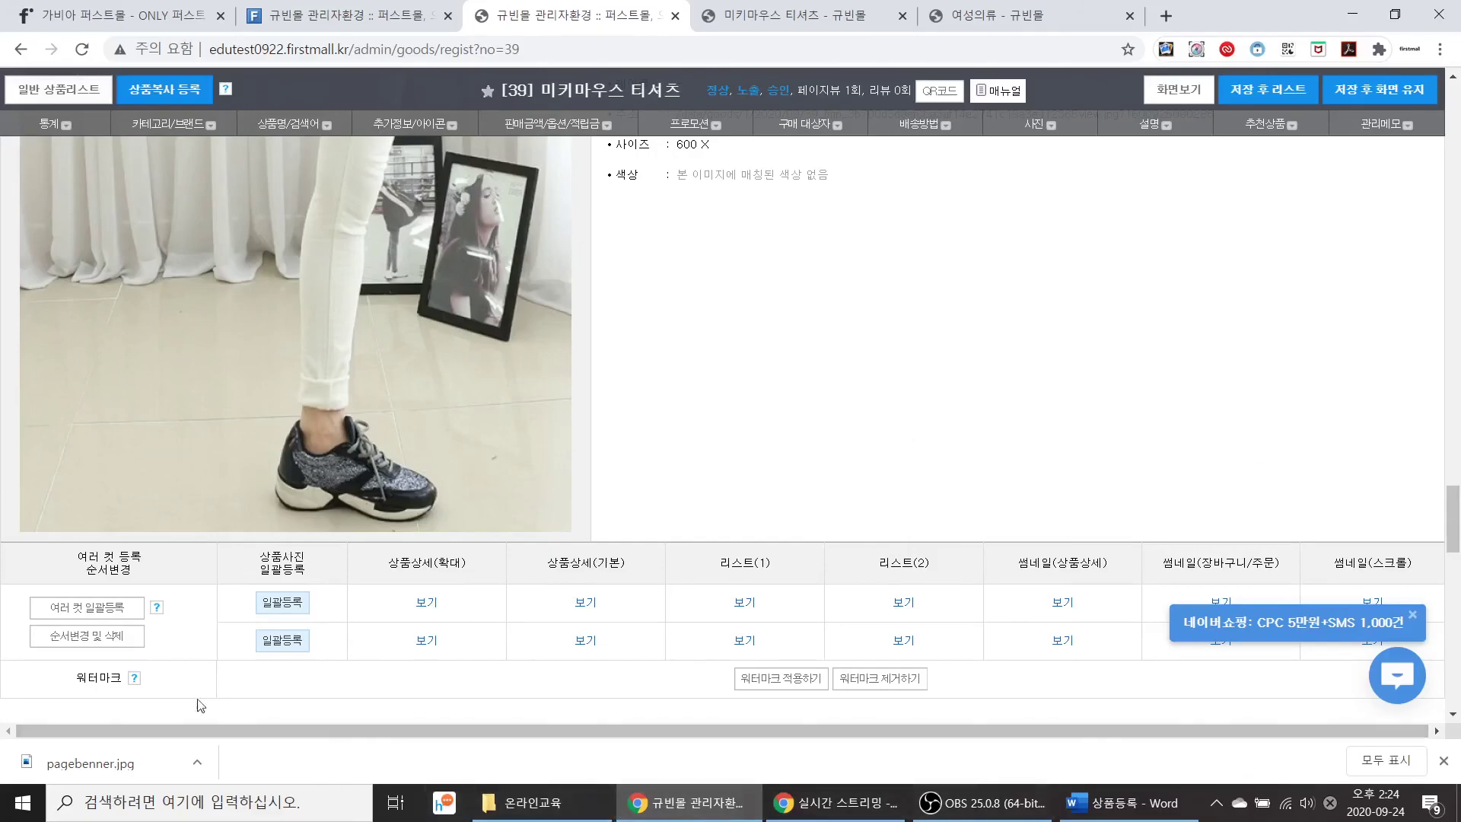
Step: Save the modified product while staying on its page
scroll(347, 510, "down", 9)
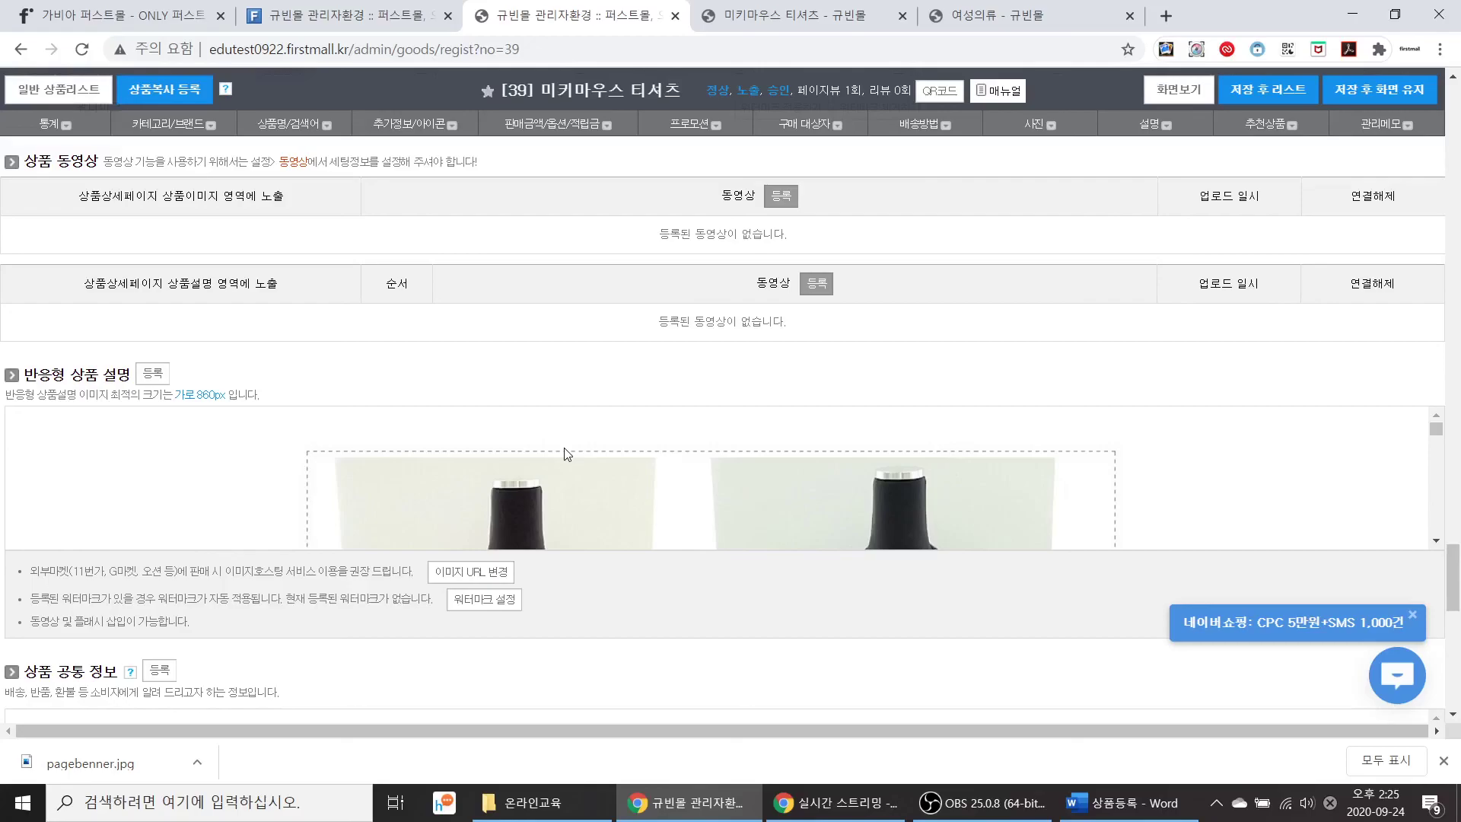
scroll(583, 523, "down", 4)
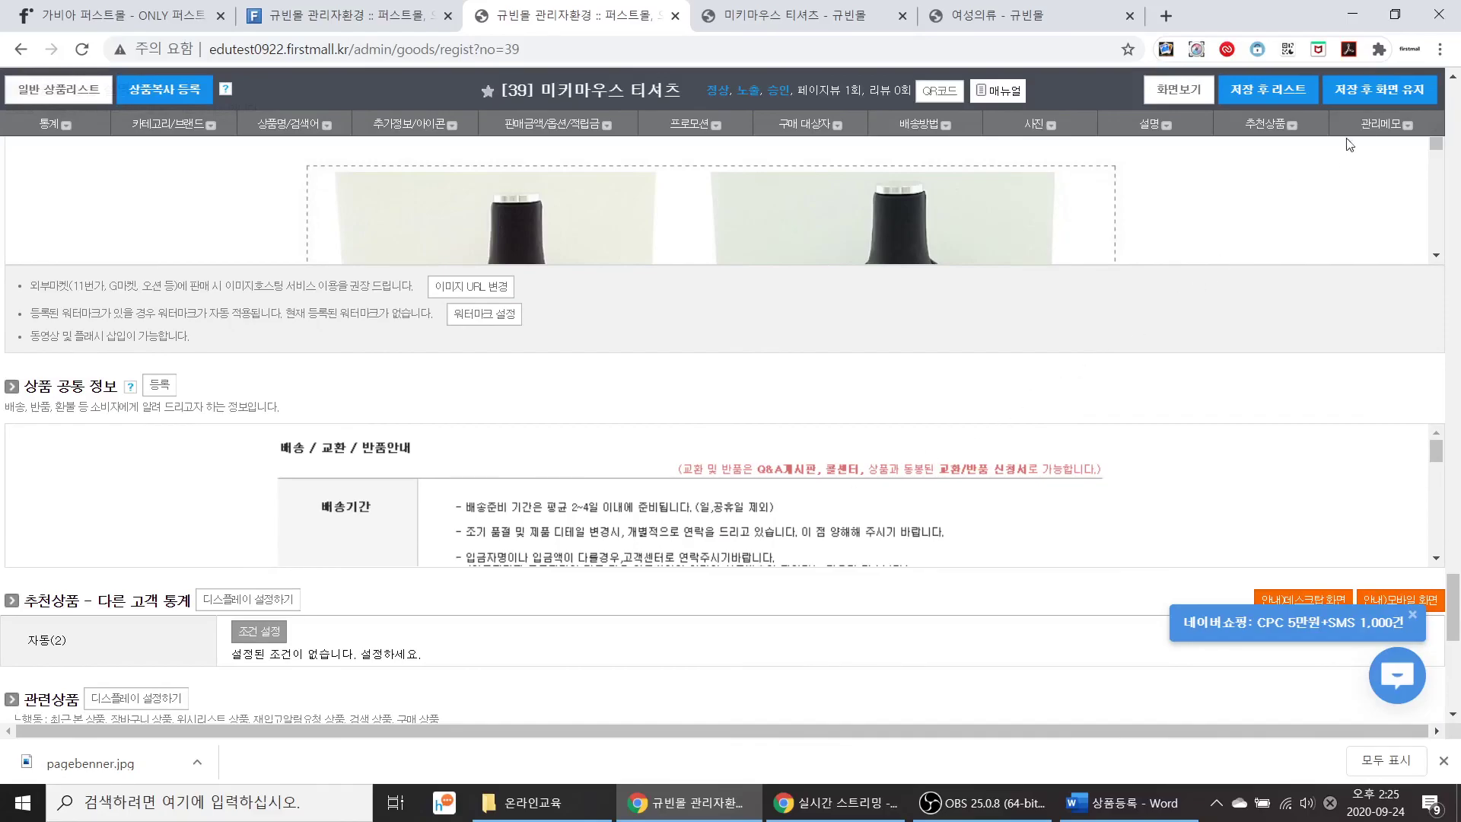
left_click(1373, 97)
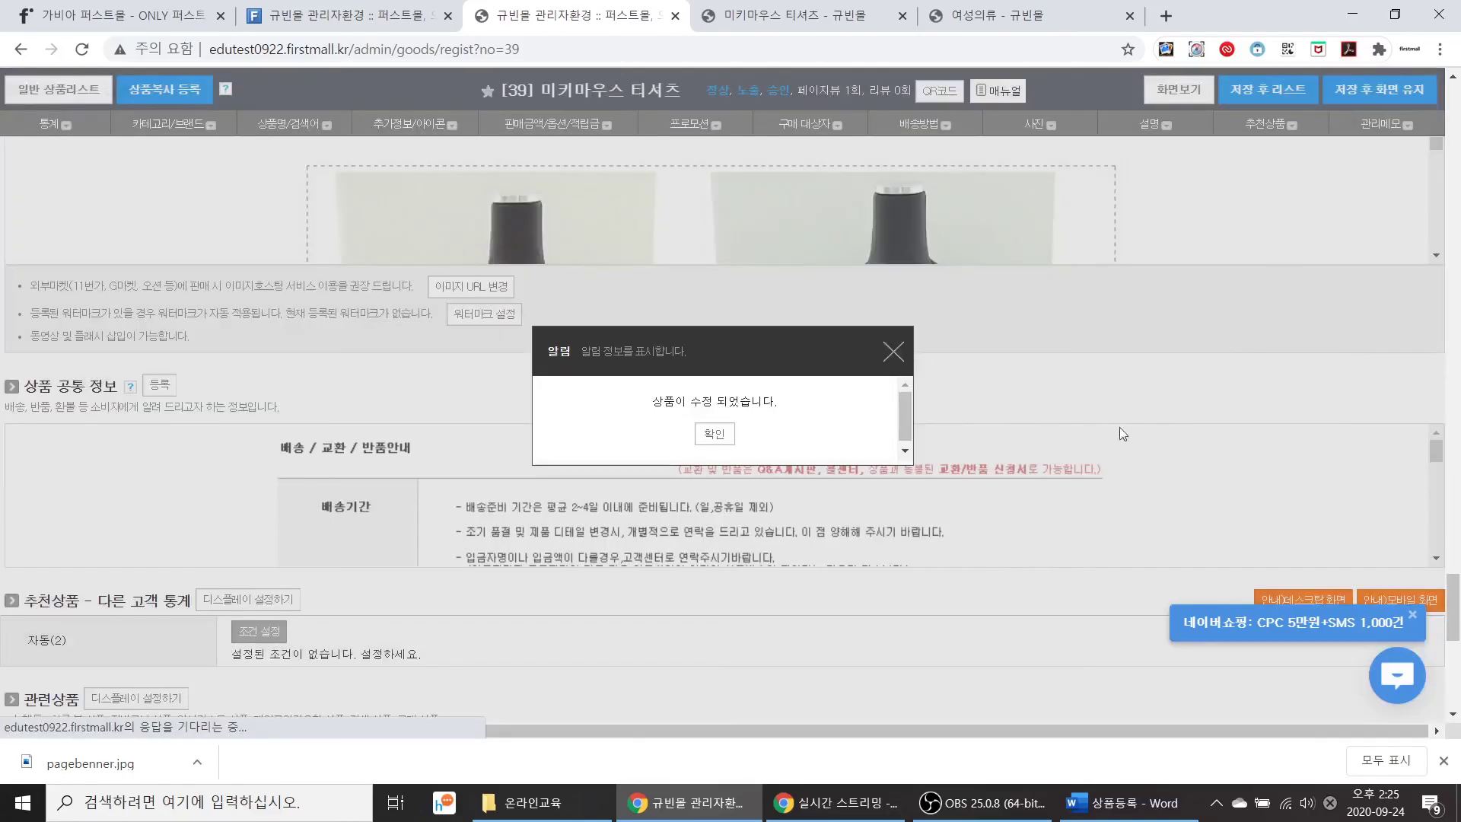
left_click(729, 437)
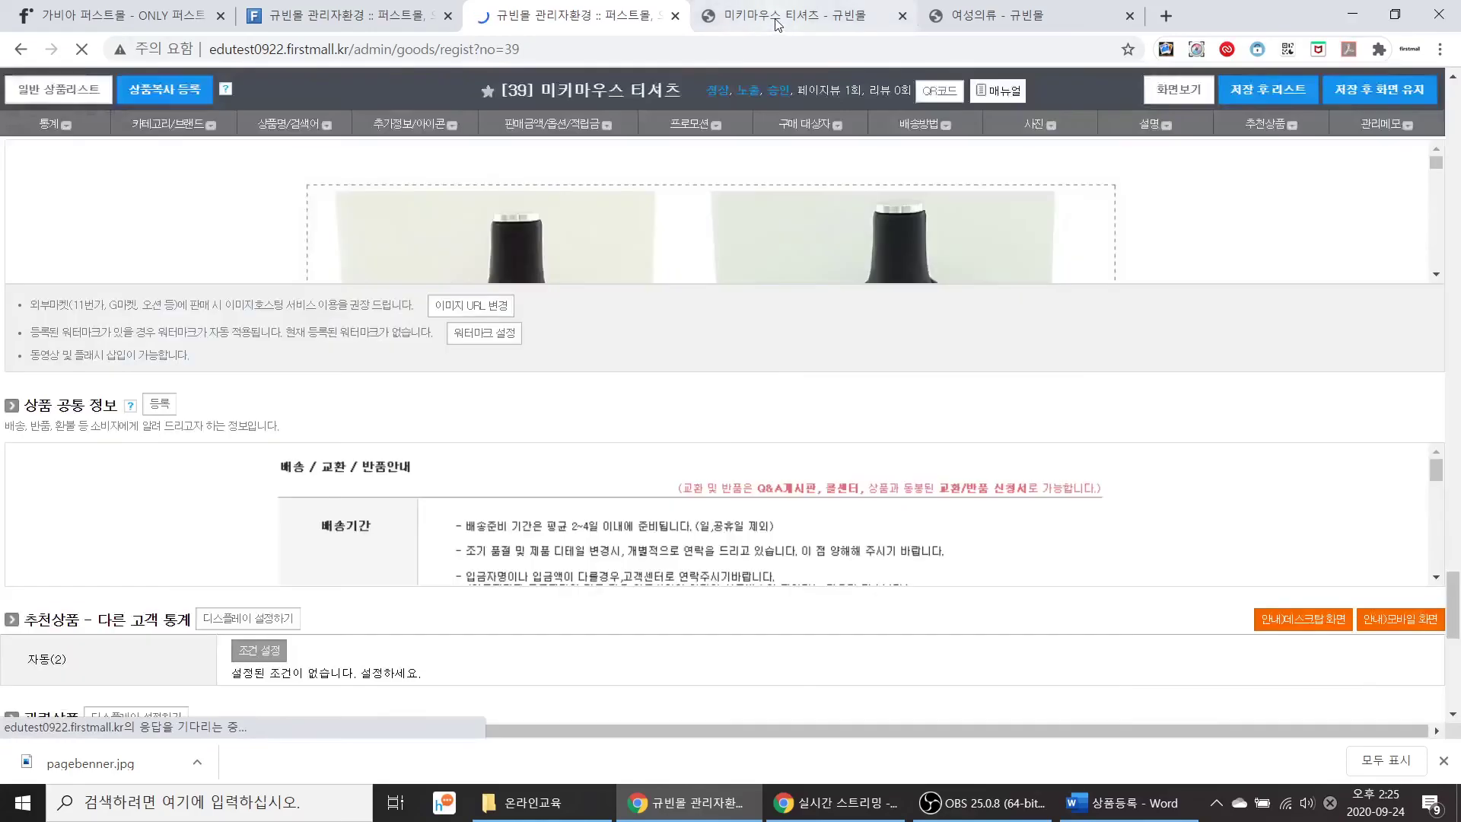
Step: Reload the storefront product page and examine its delivery fee, photo thumbnails, detailed description and the rest of the page
left_click(781, 23)
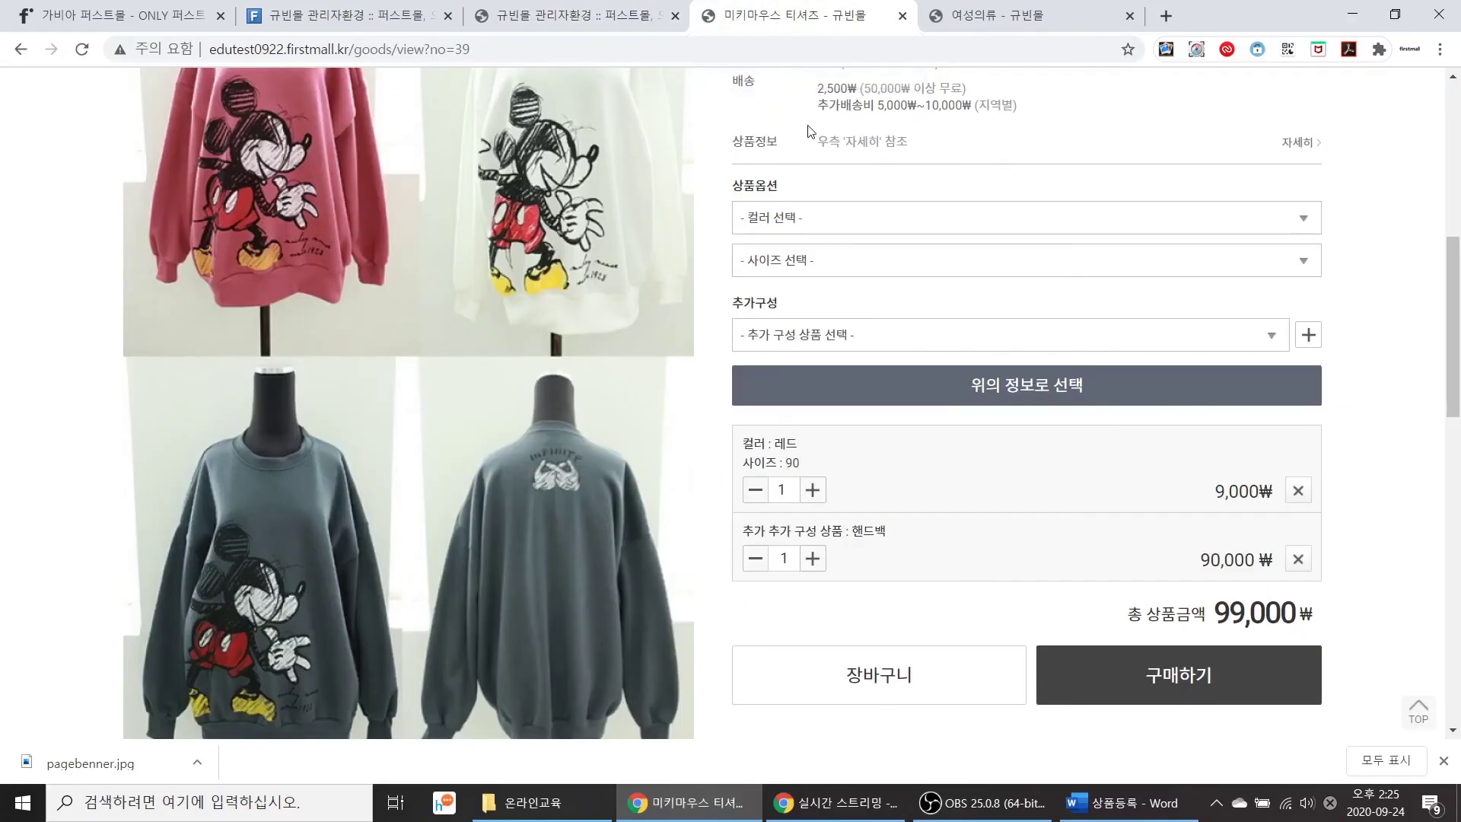
key("F5")
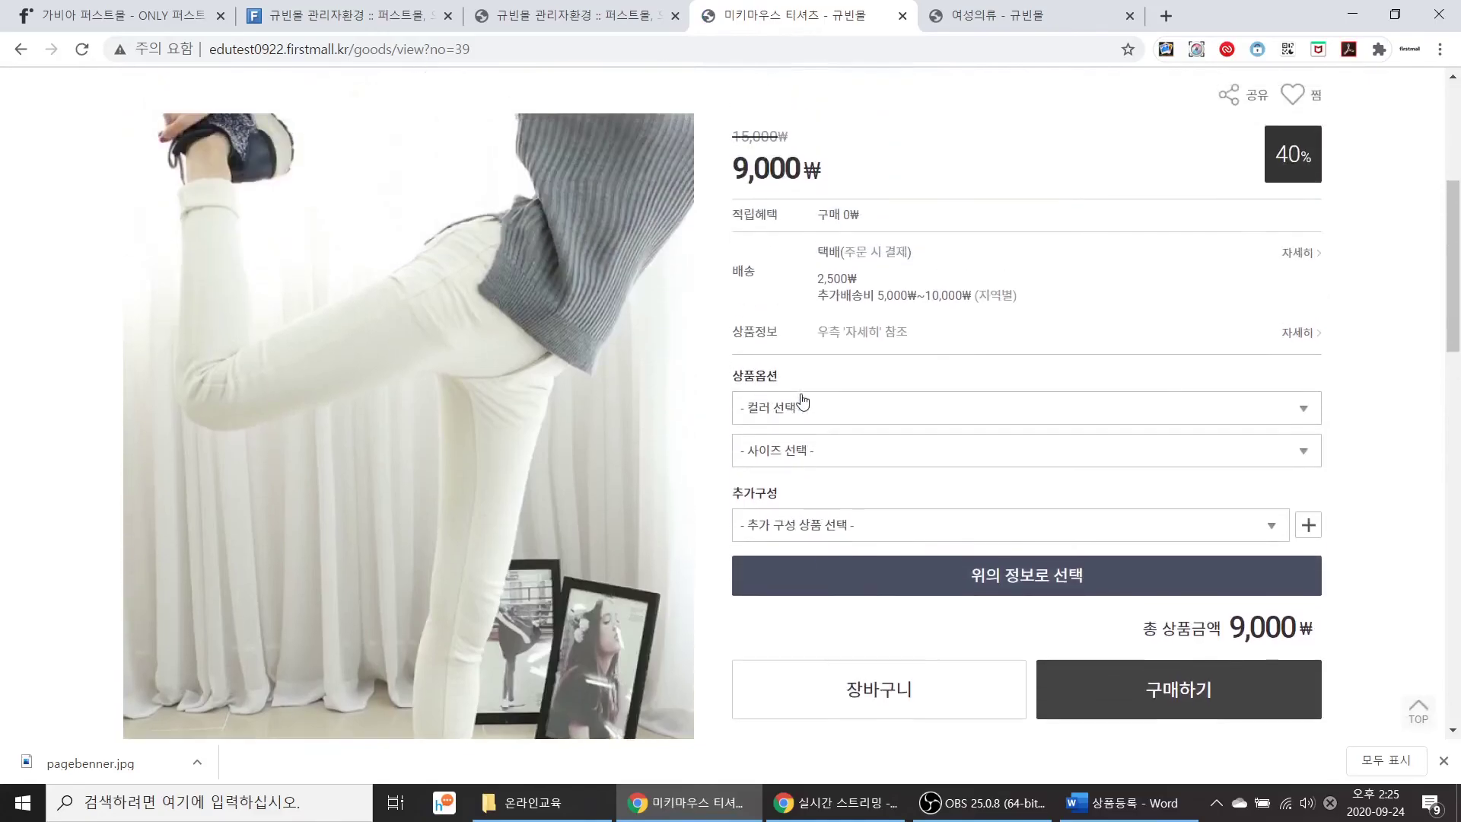
scroll(802, 402, "down", 6)
left_click(444, 555)
left_click(380, 547)
left_click(480, 555)
left_click(398, 557)
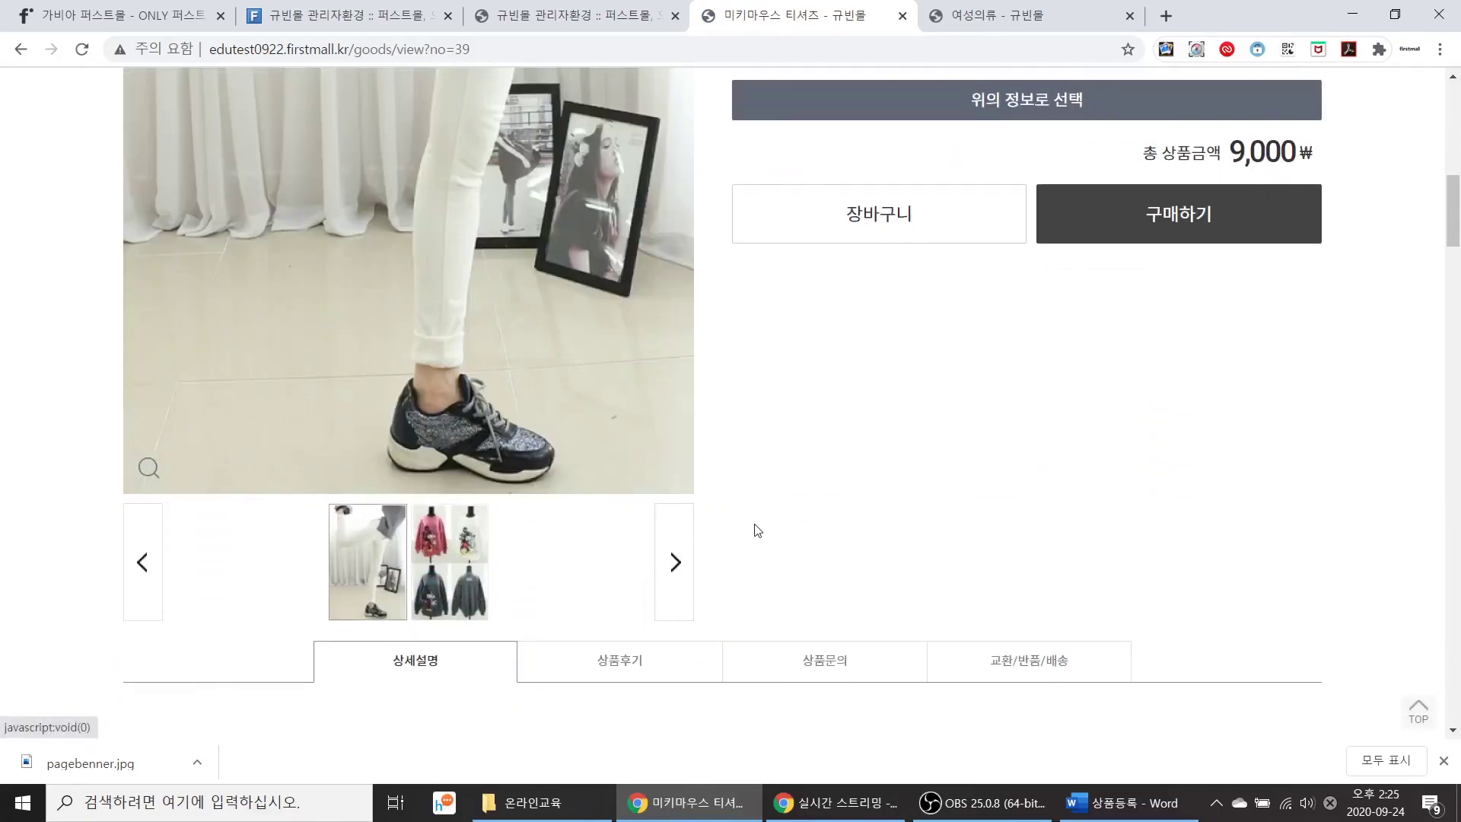
scroll(755, 531, "down", 5)
scroll(758, 523, "down", 8)
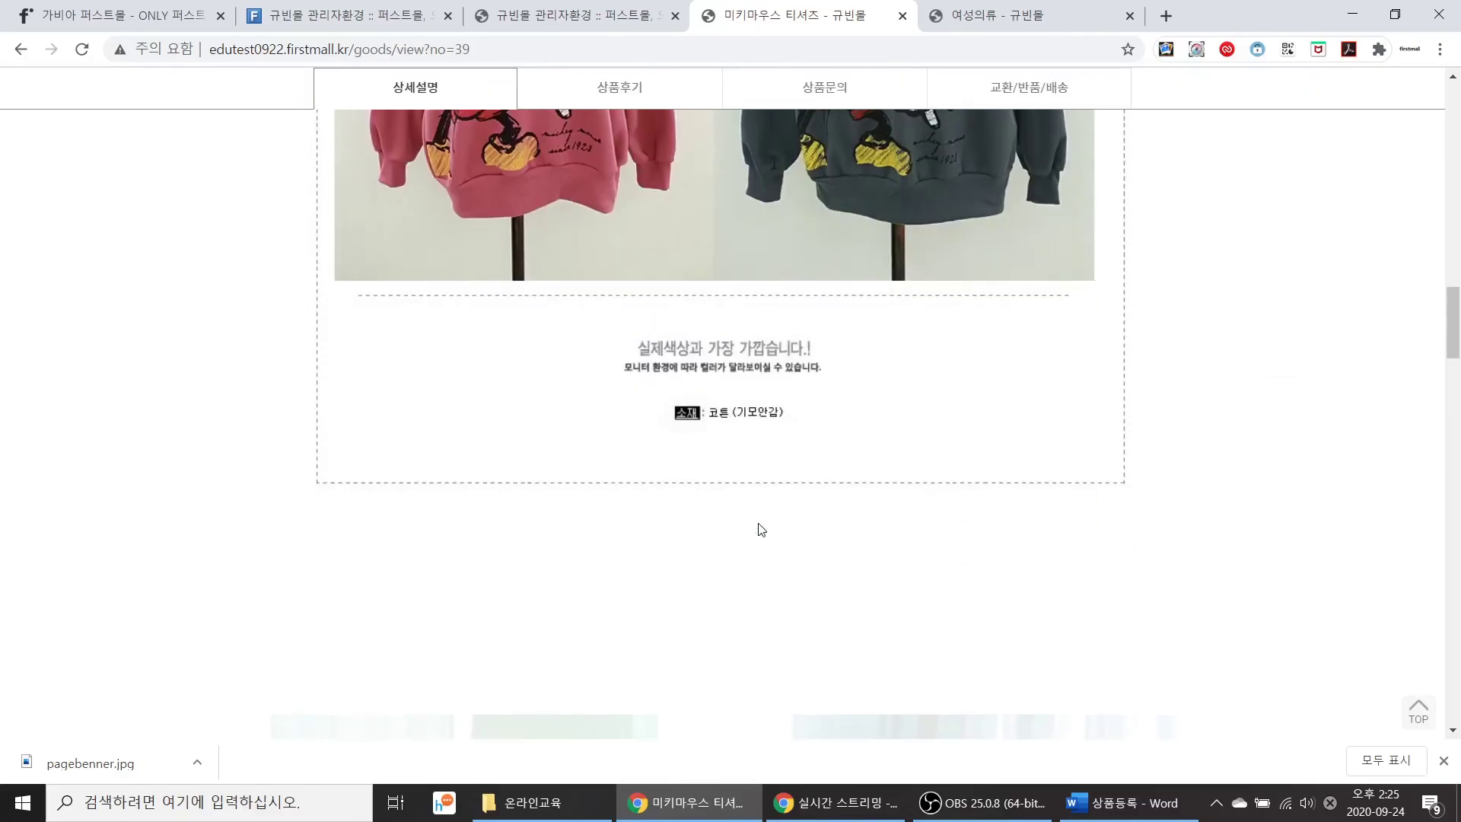
scroll(761, 529, "down", 10)
scroll(768, 525, "down", 20)
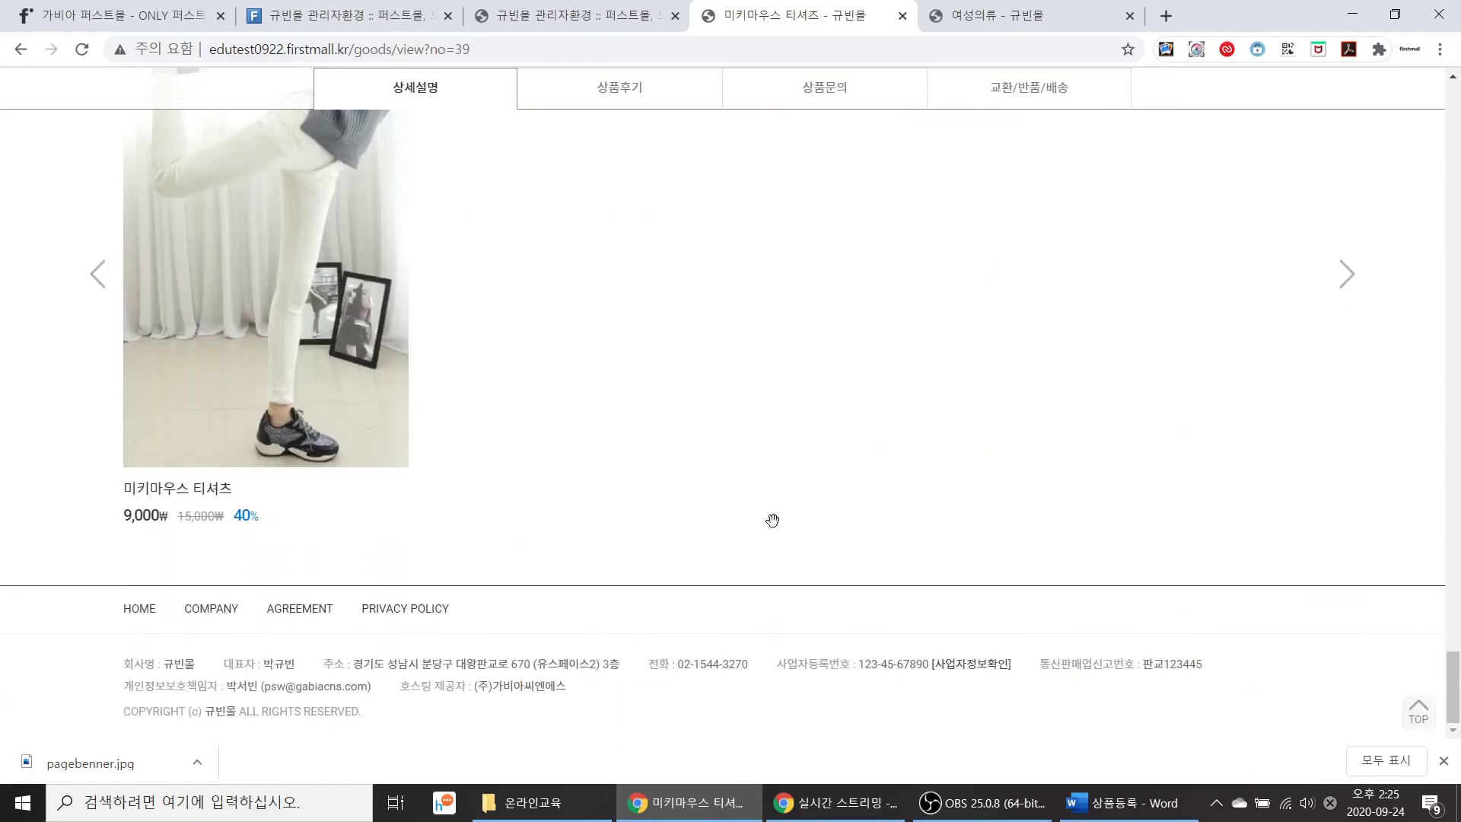